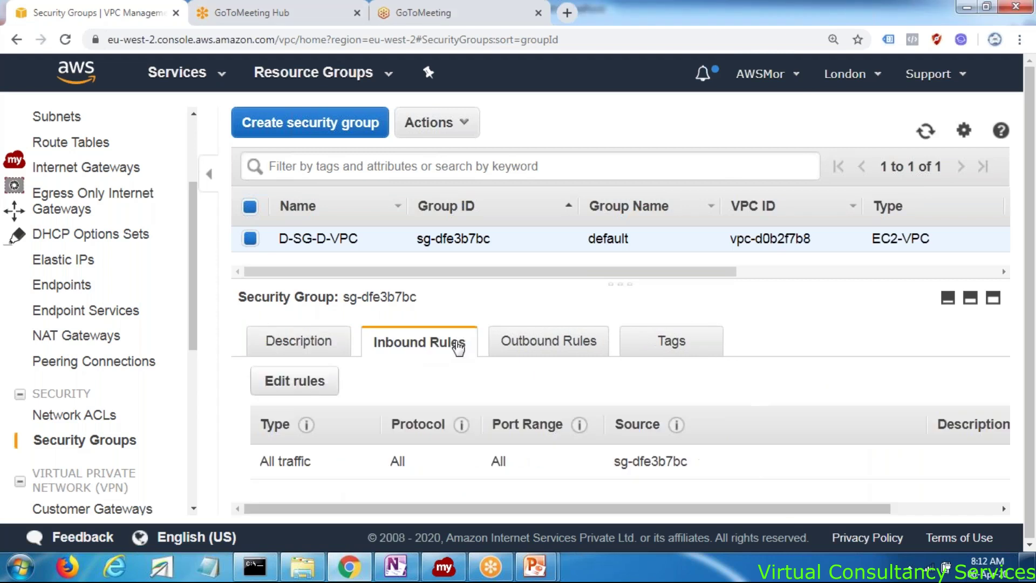
Check the wireless network connection and the continuous ping to google.com in the Command Prompt window
click(928, 573)
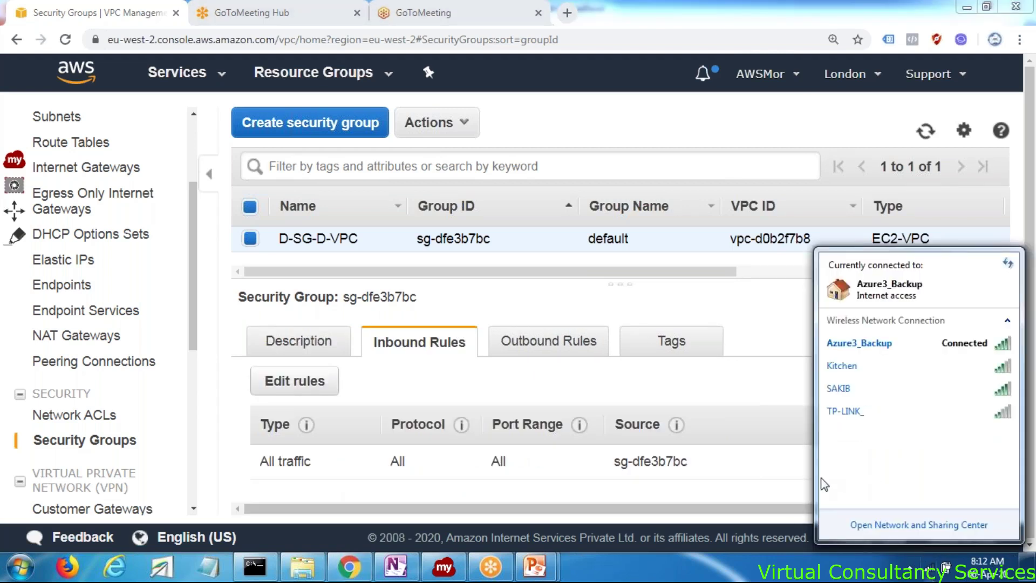
click(271, 572)
click(271, 572)
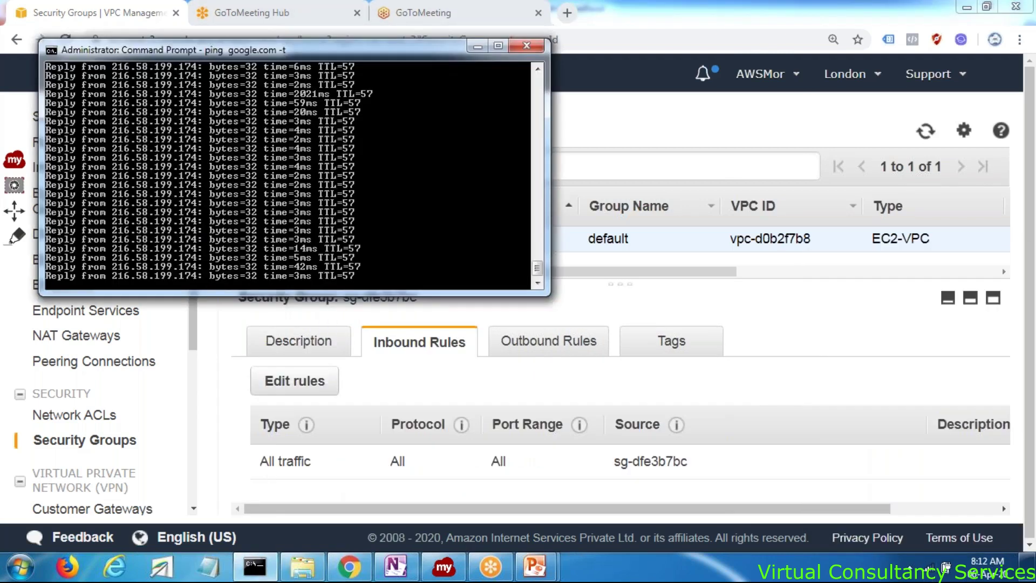
click(476, 45)
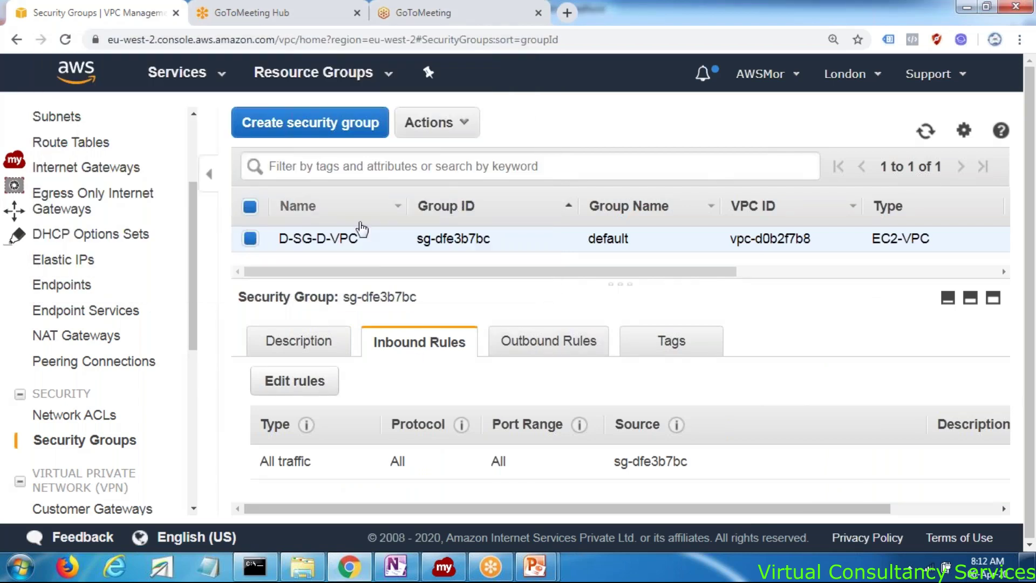
Review the description, inbound rules and outbound rules of the security group D-SG-D-VPC
click(340, 343)
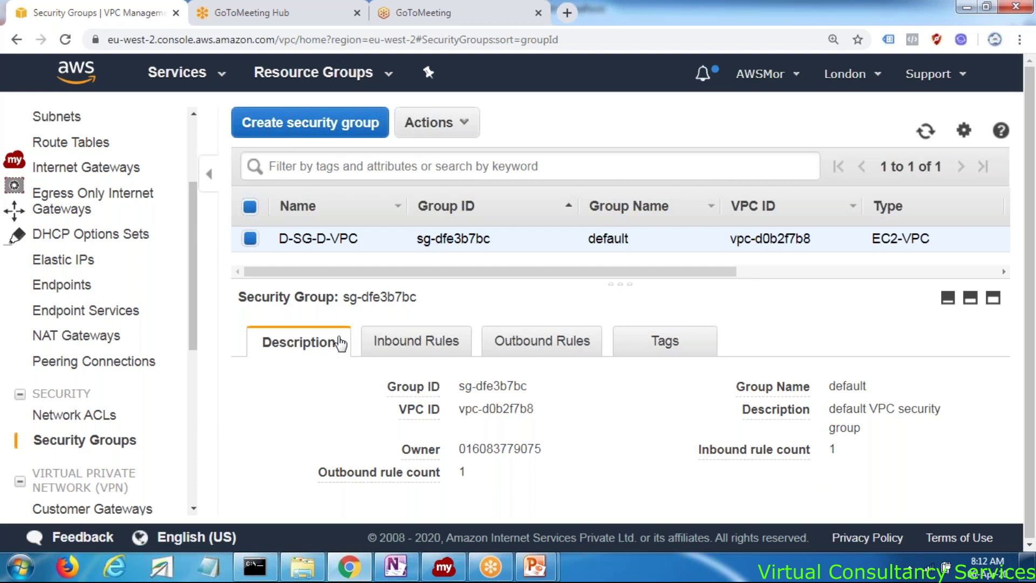
click(416, 341)
click(549, 341)
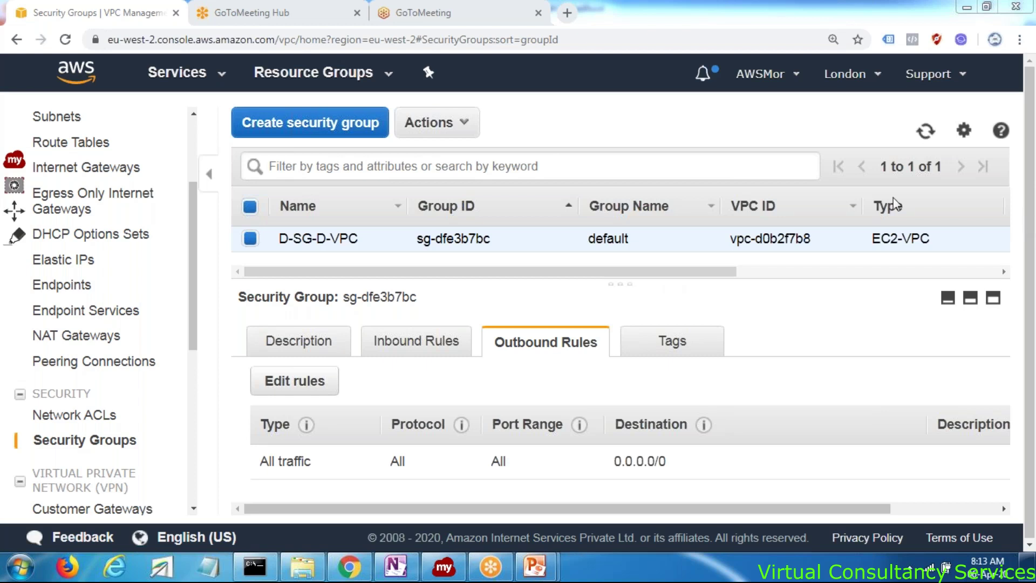
click(394, 339)
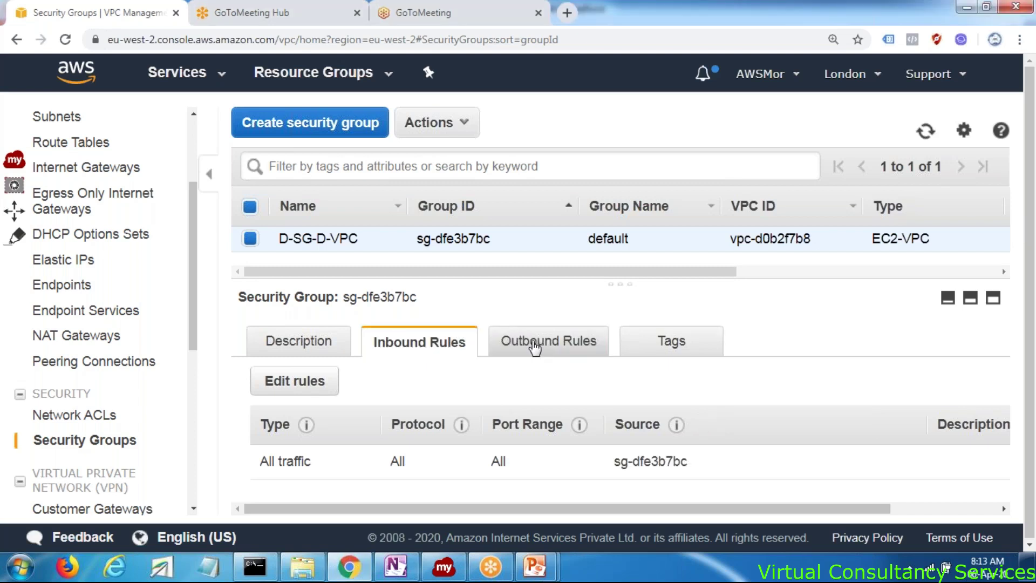
click(534, 348)
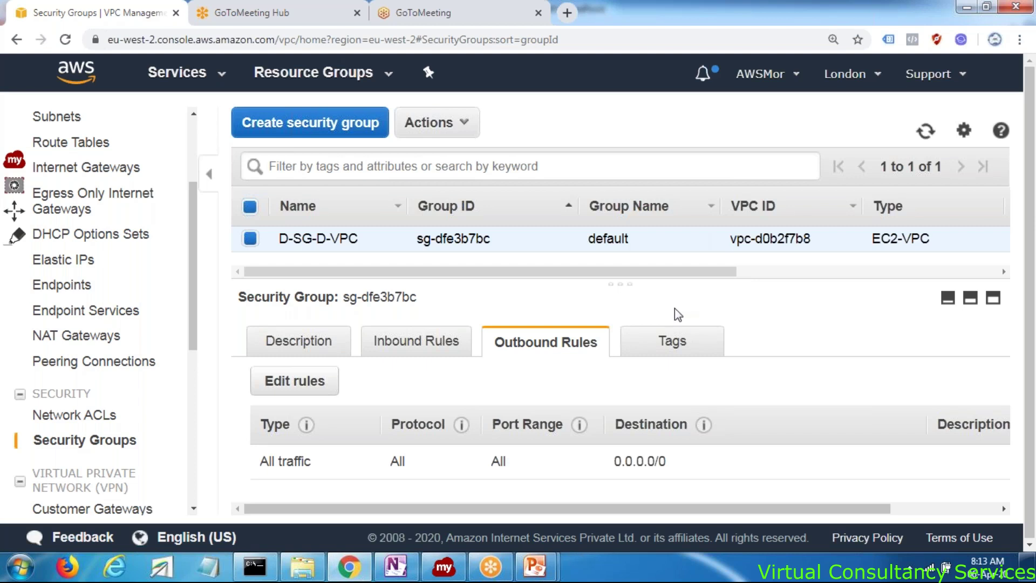
mouse_move(579, 423)
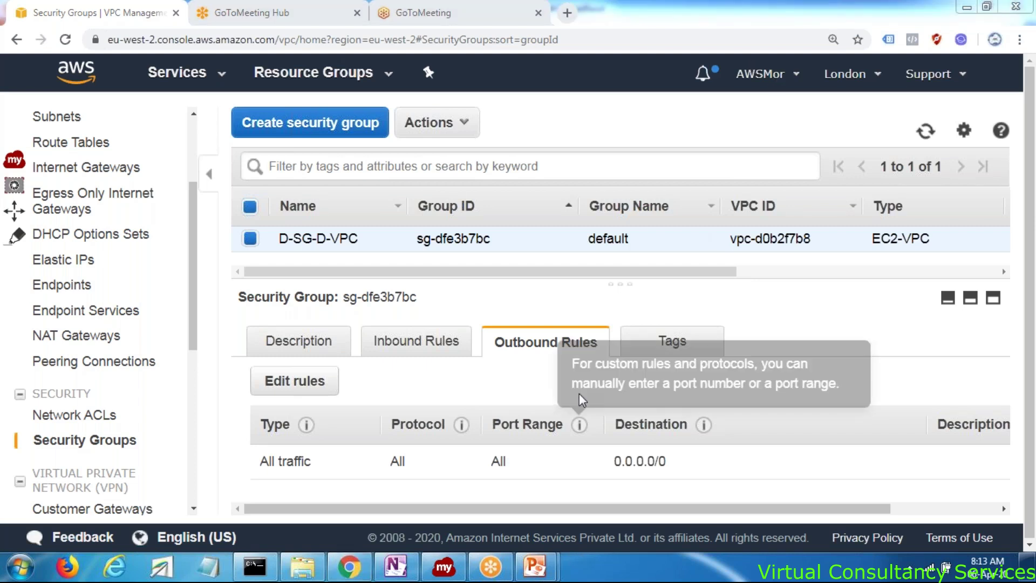
click(416, 341)
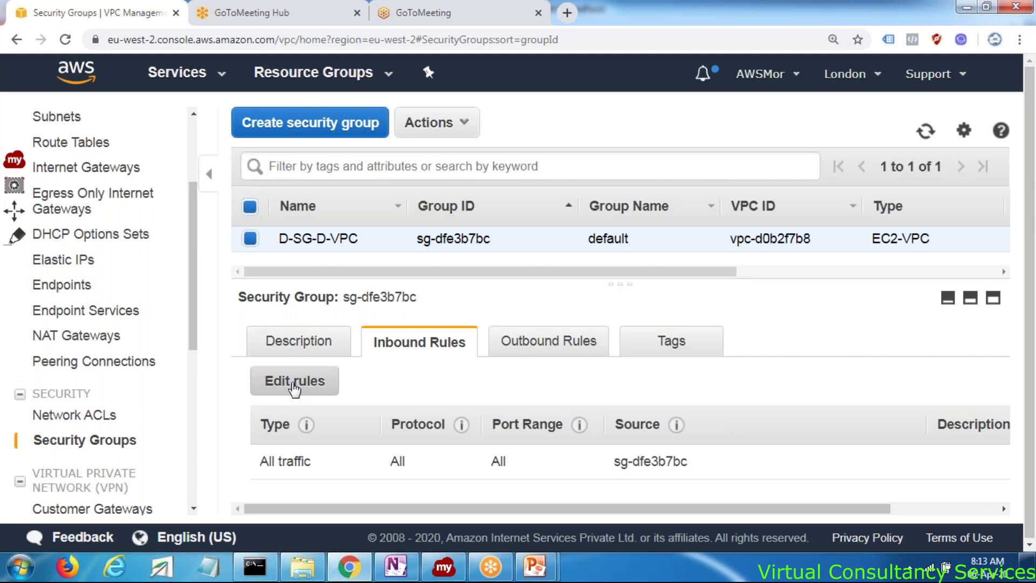
Inspect the inbound rule's edit page, return without changes, and compare the rule's source with the security group ID
click(294, 383)
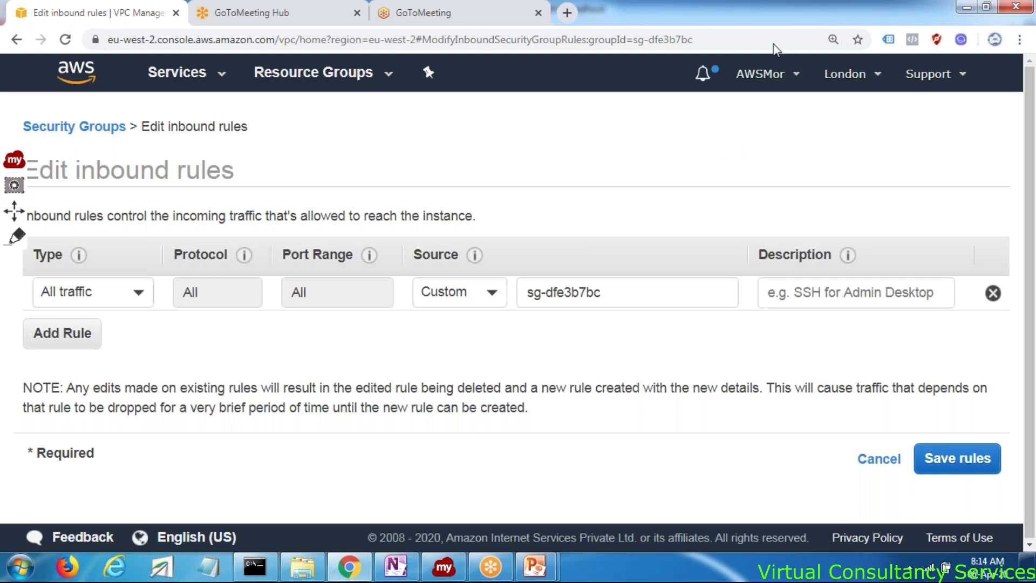
click(75, 127)
drag(461, 239, 487, 241)
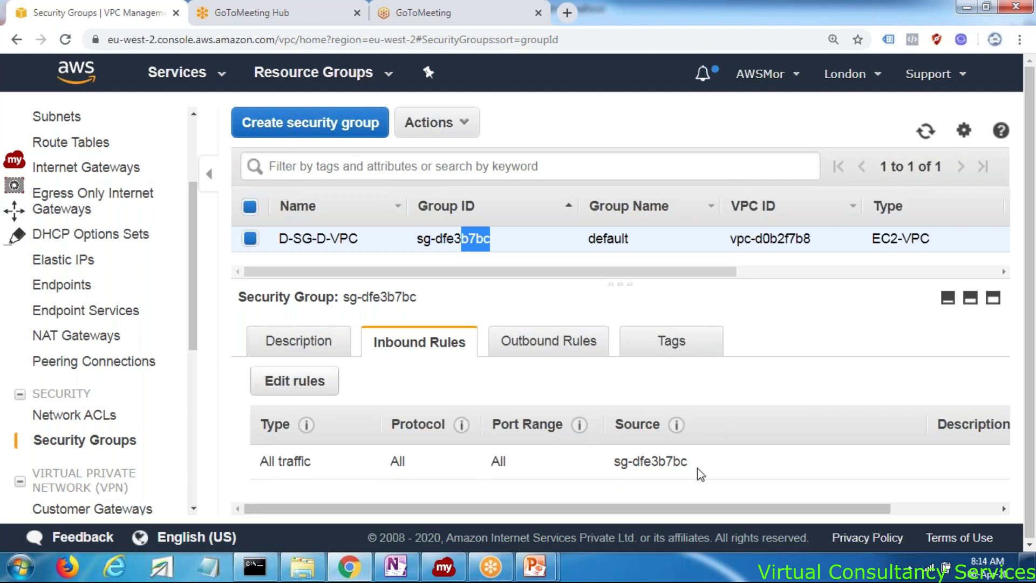
Examine the type, protocol, port range and destination of the security group's outbound rule
click(527, 357)
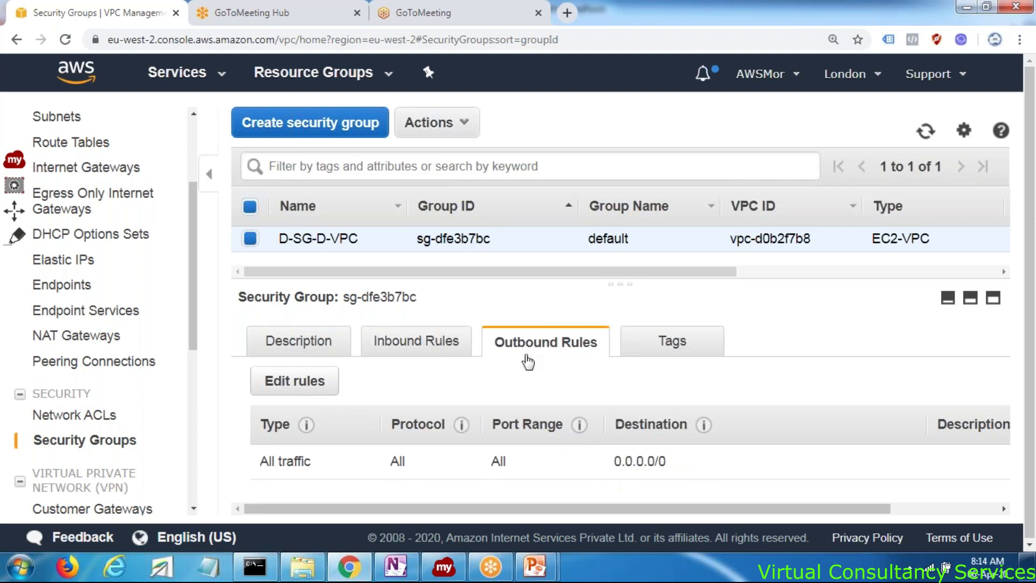
drag(281, 462, 514, 484)
drag(659, 462, 684, 467)
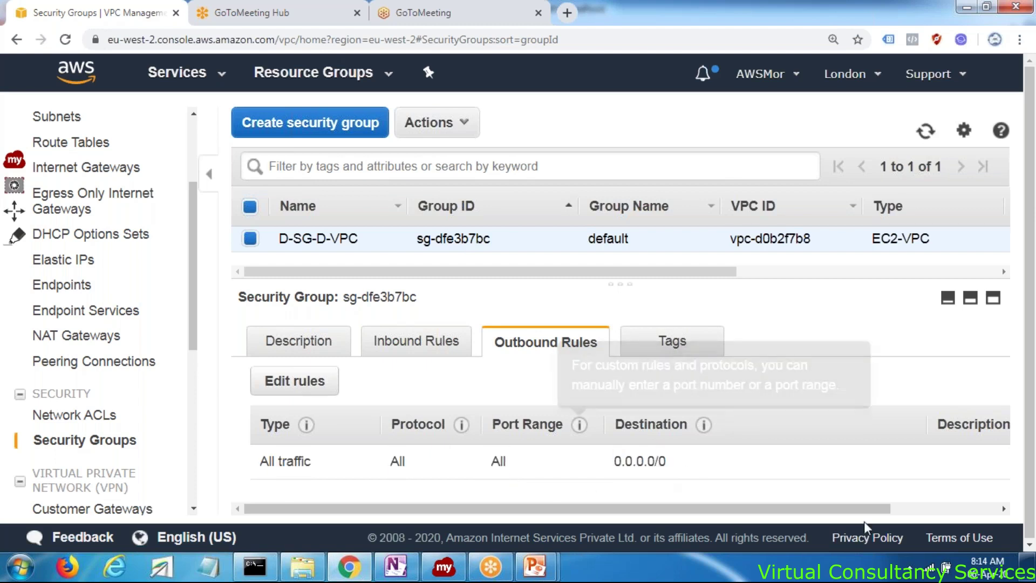
Switch to OneNote and draw a yellow highlighter circle with "EC2" handwritten inside it in black
click(412, 570)
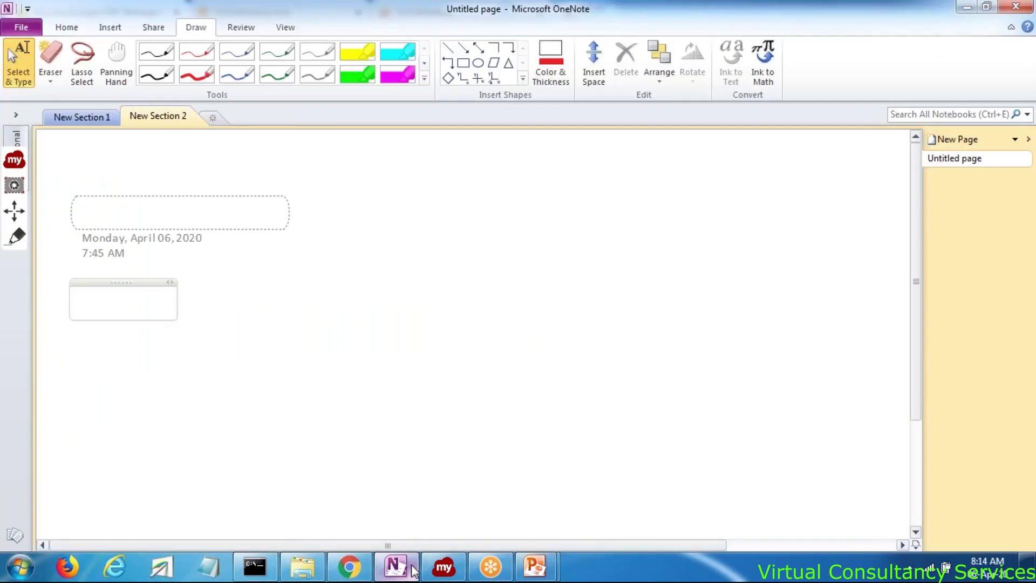
click(357, 53)
mouse_move(307, 263)
mouse_down()
mouse_move(259, 315)
mouse_move(268, 357)
mouse_move(303, 265)
mouse_up()
click(154, 76)
mouse_move(300, 319)
mouse_down()
mouse_move(287, 341)
mouse_move(301, 346)
mouse_up()
mouse_move(313, 319)
mouse_down()
mouse_move(306, 331)
mouse_move(326, 325)
mouse_up()
Draw a magenta highlighter circle beside the yellow one and handwrite "EC2" inside it in black
click(397, 74)
mouse_move(517, 255)
mouse_down()
mouse_move(499, 233)
mouse_move(548, 244)
mouse_move(502, 245)
mouse_up()
click(156, 75)
mouse_move(504, 285)
mouse_down()
mouse_move(499, 319)
mouse_move(512, 320)
mouse_up()
mouse_move(521, 287)
mouse_down()
mouse_move(521, 306)
mouse_move(545, 297)
mouse_up()
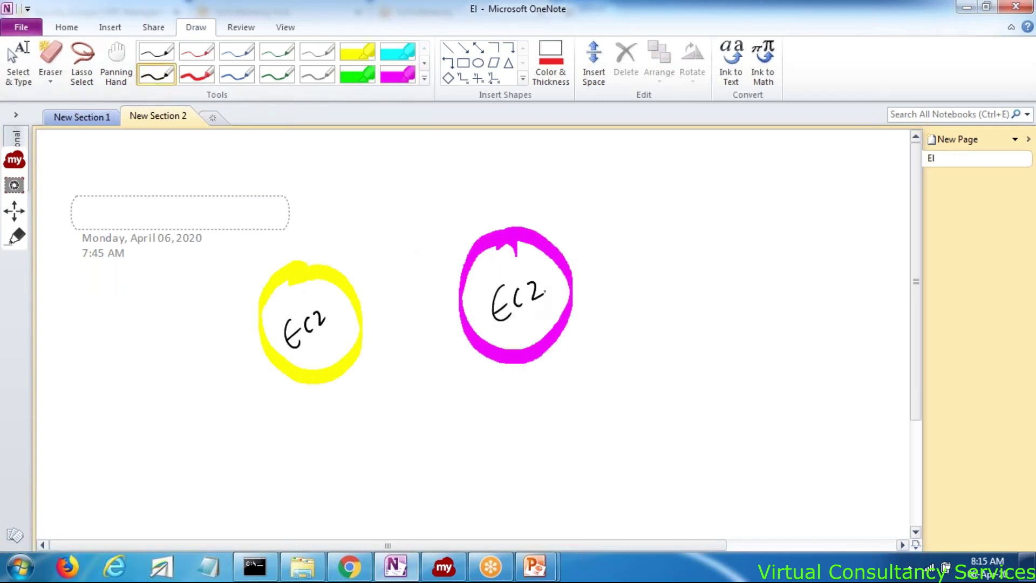
Draw a thick red frame around both EC2 circles and label its upper corner "VPC"
click(198, 79)
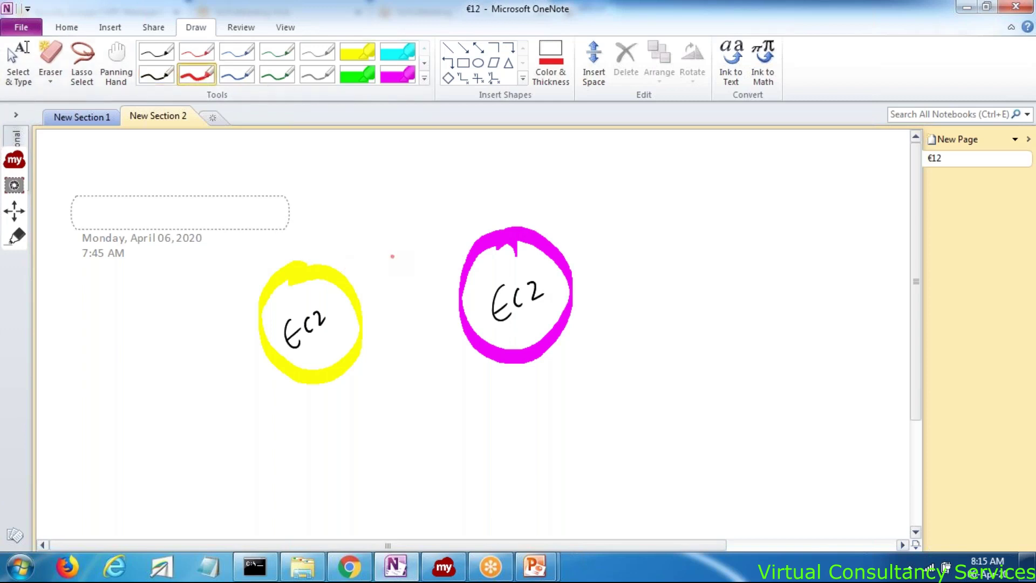
drag(187, 262, 232, 470)
mouse_move(184, 255)
mouse_down()
mouse_move(292, 224)
mouse_move(609, 302)
mouse_move(354, 451)
mouse_move(229, 481)
mouse_up()
mouse_move(599, 162)
mouse_down()
mouse_move(607, 172)
mouse_move(615, 157)
mouse_up()
mouse_move(622, 171)
mouse_down()
mouse_move(623, 152)
mouse_move(629, 163)
mouse_up()
drag(653, 147, 650, 161)
click(657, 152)
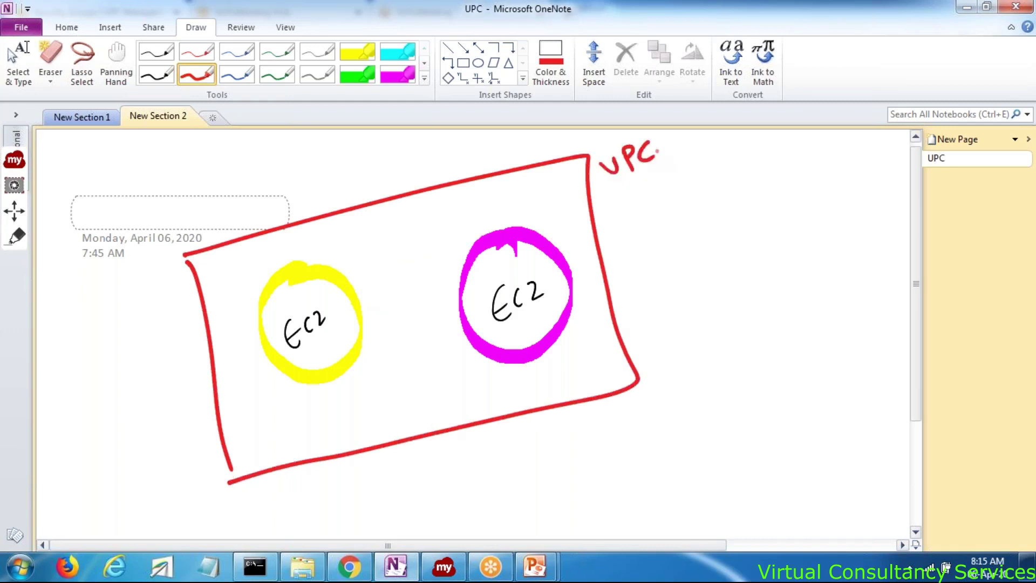
Draw a green arrow down from VPC and handwrite the list "SG", "NACL" and "RT" below it
click(277, 74)
mouse_move(629, 182)
mouse_down()
mouse_move(628, 244)
mouse_move(661, 232)
mouse_move(645, 283)
mouse_move(659, 255)
mouse_move(675, 265)
mouse_move(675, 252)
mouse_up()
mouse_move(681, 238)
mouse_down()
mouse_move(685, 257)
mouse_move(701, 245)
mouse_move(670, 255)
mouse_move(684, 260)
mouse_up()
mouse_move(649, 293)
mouse_down()
mouse_move(660, 324)
mouse_move(694, 273)
mouse_up()
drag(686, 281, 692, 304)
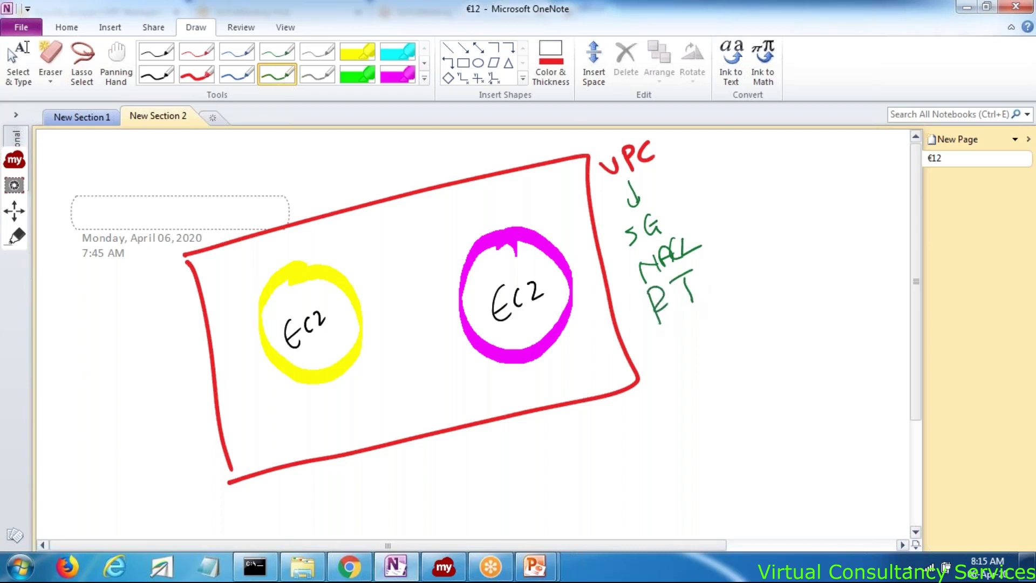
Circle VPC in green, then mark and circle each of the SG, NACL and RT items
mouse_move(651, 133)
mouse_down()
mouse_move(637, 132)
mouse_move(582, 172)
mouse_move(661, 159)
mouse_move(629, 134)
mouse_up()
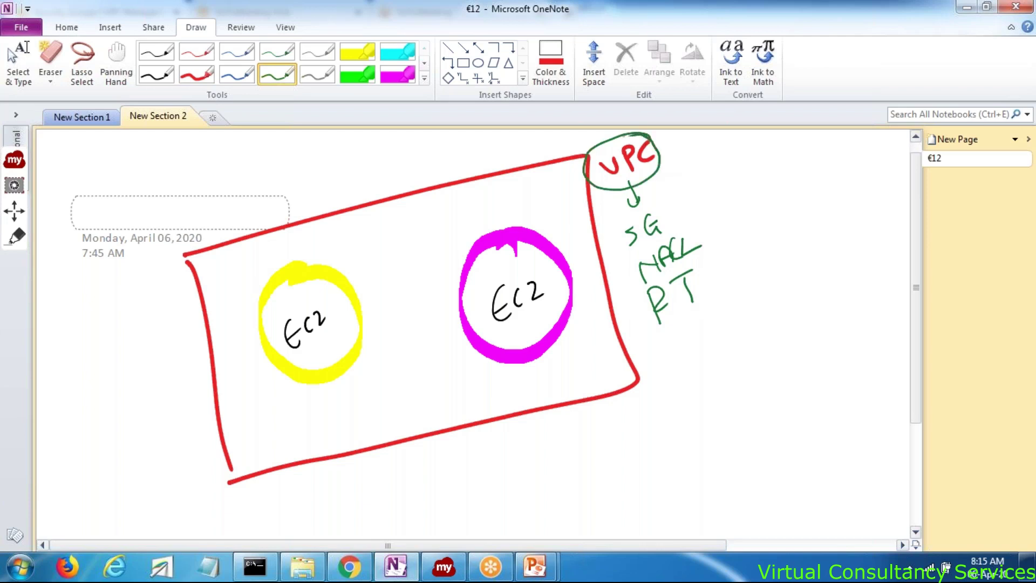
drag(667, 219, 699, 205)
drag(699, 246, 725, 231)
drag(712, 289, 738, 278)
drag(648, 200, 614, 246)
mouse_move(685, 235)
mouse_down()
mouse_move(620, 280)
mouse_move(681, 254)
mouse_move(629, 296)
mouse_move(704, 267)
mouse_up()
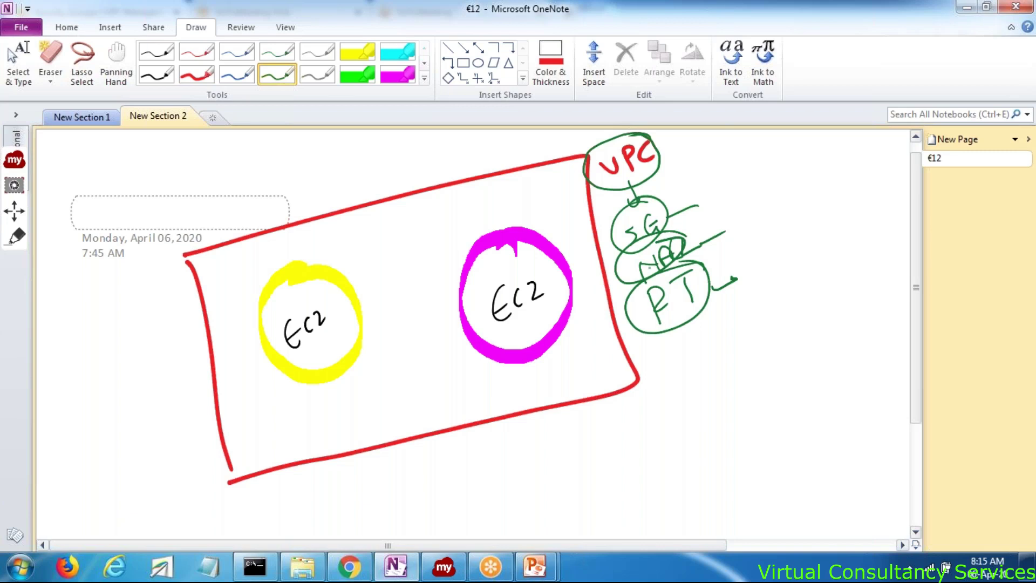
Tick the VPC label in green and connect it to both EC2 circles with curved lines
drag(641, 173, 715, 137)
drag(533, 237, 582, 170)
mouse_move(351, 266)
mouse_down()
mouse_move(338, 259)
mouse_move(580, 171)
mouse_up()
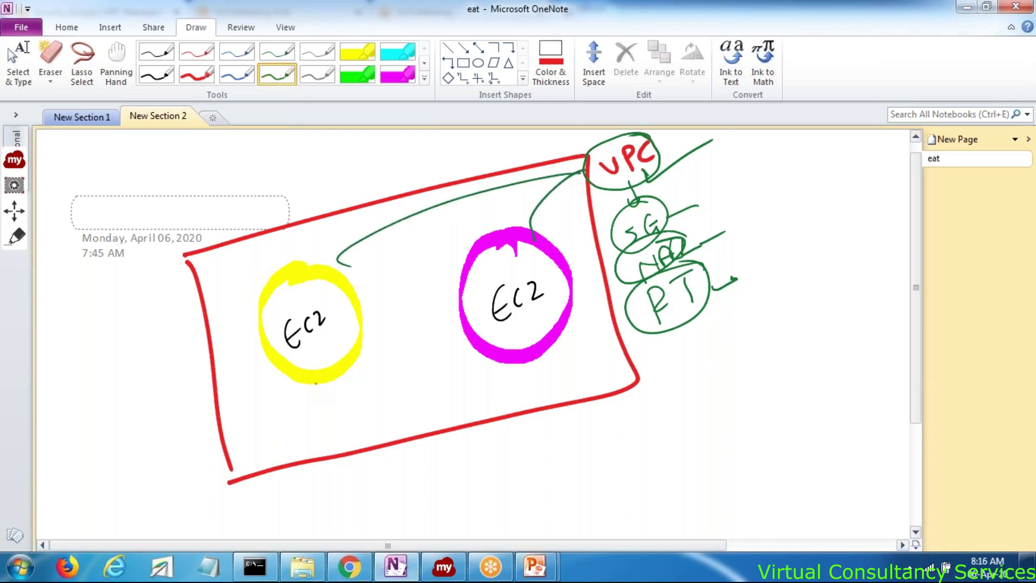
Draw a small green box under the yellow EC2 circle with an arrow to a short handwritten label
mouse_move(317, 381)
mouse_down()
mouse_move(322, 431)
mouse_move(339, 398)
mouse_move(323, 430)
mouse_up()
drag(348, 394, 375, 392)
drag(386, 375, 397, 382)
mouse_move(400, 358)
mouse_down()
mouse_move(403, 380)
mouse_move(408, 366)
mouse_up()
drag(416, 366, 416, 375)
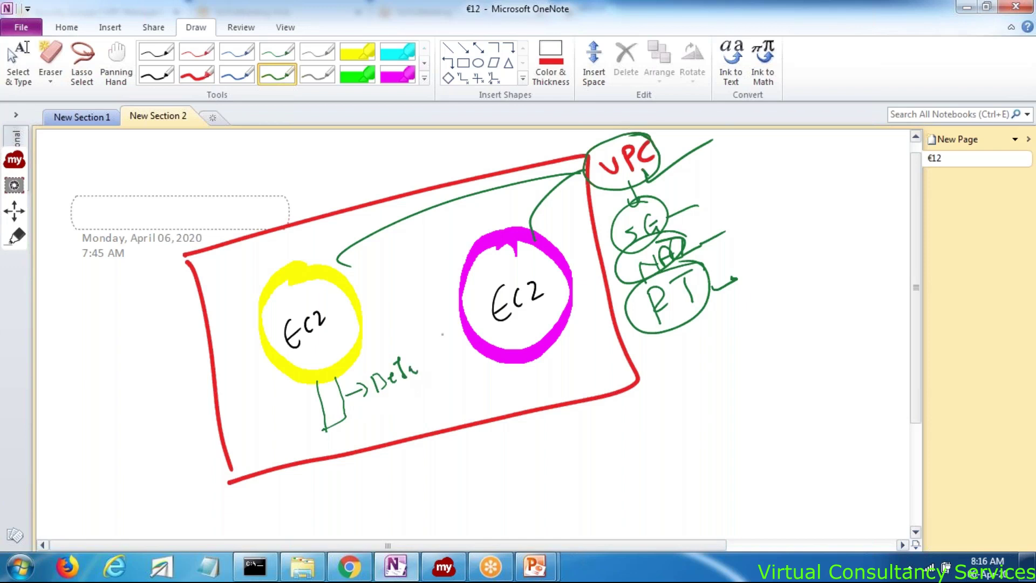
Tick SG in blue and draw a matching labelled blue box under the magenta EC2 circle
drag(660, 204, 741, 164)
click(237, 74)
mouse_move(526, 351)
mouse_down()
mouse_move(531, 384)
mouse_move(561, 387)
mouse_move(537, 386)
mouse_up()
mouse_move(523, 384)
mouse_down()
mouse_move(534, 400)
mouse_move(545, 394)
mouse_up()
mouse_move(556, 369)
mouse_down()
mouse_move(573, 359)
mouse_move(578, 367)
mouse_up()
mouse_move(588, 348)
mouse_down()
mouse_move(589, 364)
mouse_move(613, 350)
mouse_up()
mouse_move(618, 327)
mouse_down()
mouse_move(612, 358)
mouse_move(630, 341)
mouse_move(633, 352)
mouse_up()
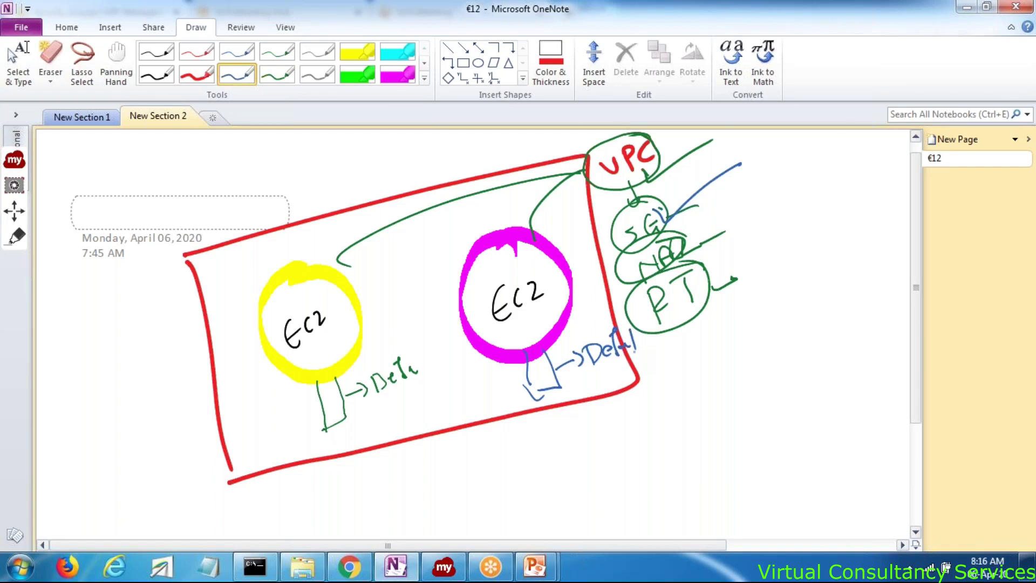
Circle both box labels in blue and handwrite "i/b" and "o/b" beside each EC2 circle
mouse_move(415, 350)
mouse_down()
mouse_move(371, 358)
mouse_move(363, 390)
mouse_move(413, 385)
mouse_move(417, 361)
mouse_up()
drag(627, 323, 639, 339)
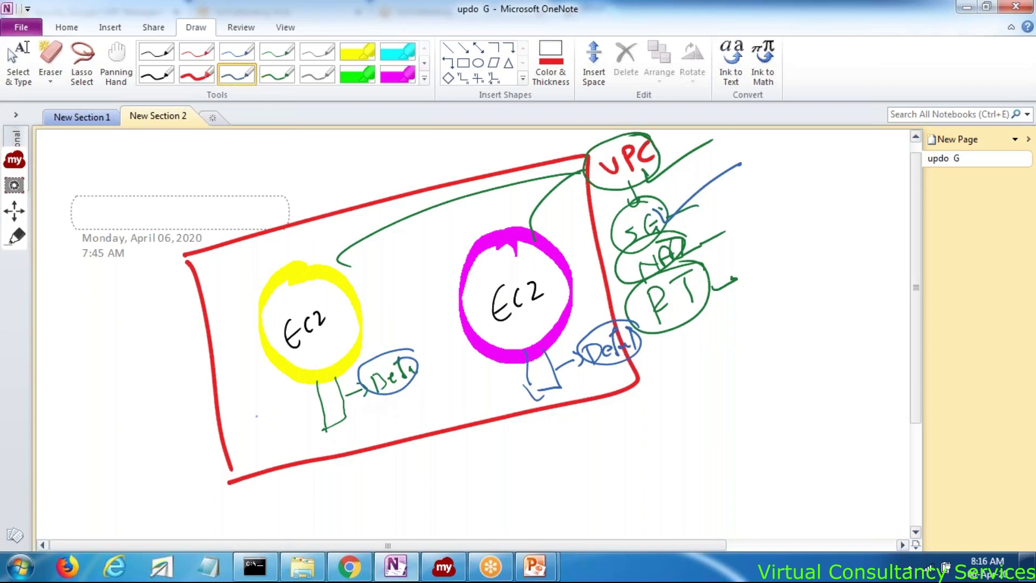
mouse_move(357, 282)
mouse_down()
mouse_move(357, 300)
mouse_move(385, 294)
mouse_up()
mouse_move(460, 245)
mouse_down()
mouse_move(459, 259)
mouse_move(471, 249)
mouse_move(482, 258)
mouse_up()
drag(370, 321, 384, 329)
drag(458, 300, 467, 307)
drag(476, 282, 480, 300)
Join the two o/b labels with blue lines marked by an arrow and a tick, and connect the i/b labels with a peak
mouse_move(405, 332)
mouse_down()
mouse_move(451, 387)
mouse_move(475, 319)
mouse_up()
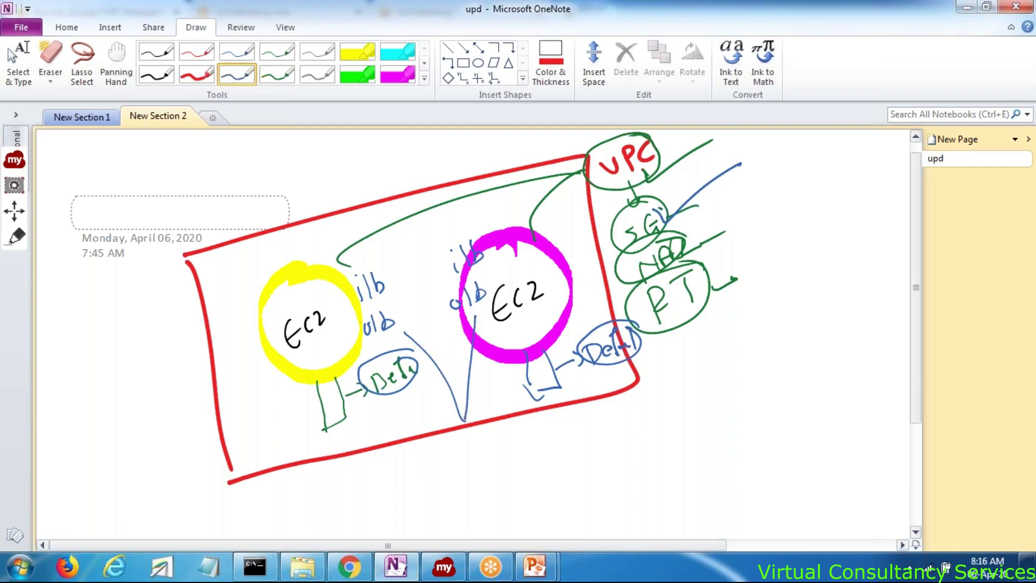
drag(411, 460, 453, 449)
drag(463, 438, 524, 414)
mouse_move(402, 226)
mouse_down()
mouse_move(367, 264)
mouse_move(449, 248)
mouse_up()
click(277, 74)
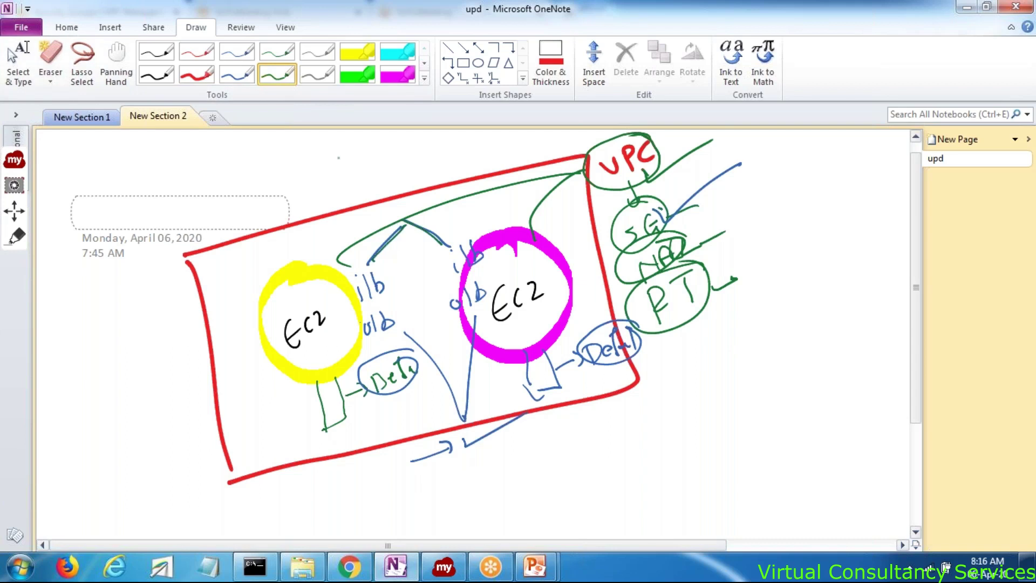
Retrace the peak between the two i/b labels in red and handwrite "St" above it
click(206, 79)
drag(369, 262, 405, 225)
drag(406, 218, 448, 248)
mouse_move(381, 178)
mouse_down()
mouse_move(376, 220)
mouse_move(401, 192)
mouse_move(416, 196)
mouse_up()
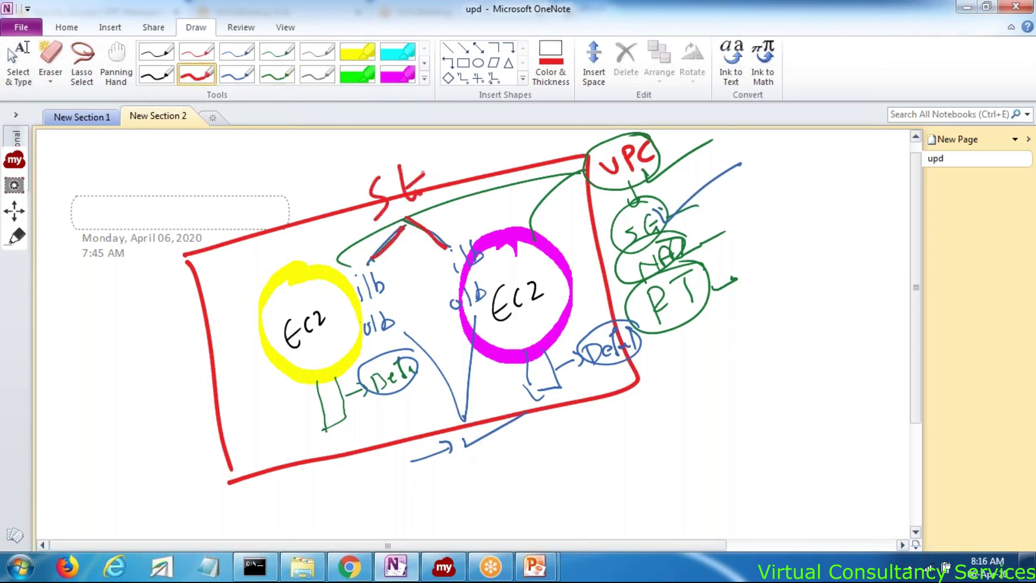
Switch back to the AWS console and review the security group's inbound source and outbound rules
click(17, 63)
click(350, 566)
click(404, 348)
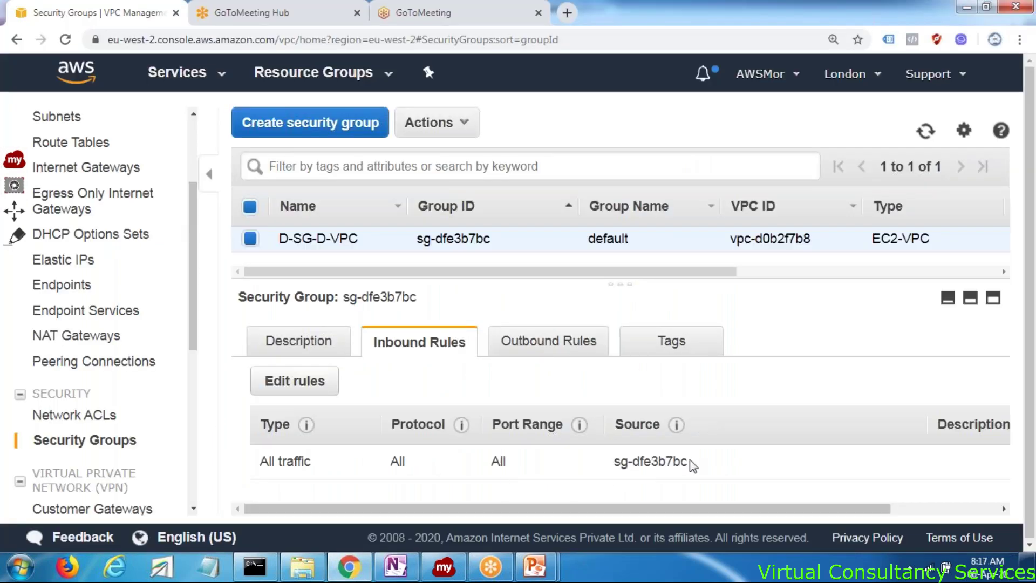
mouse_move(693, 466)
mouse_down()
mouse_move(621, 463)
mouse_move(689, 462)
mouse_up()
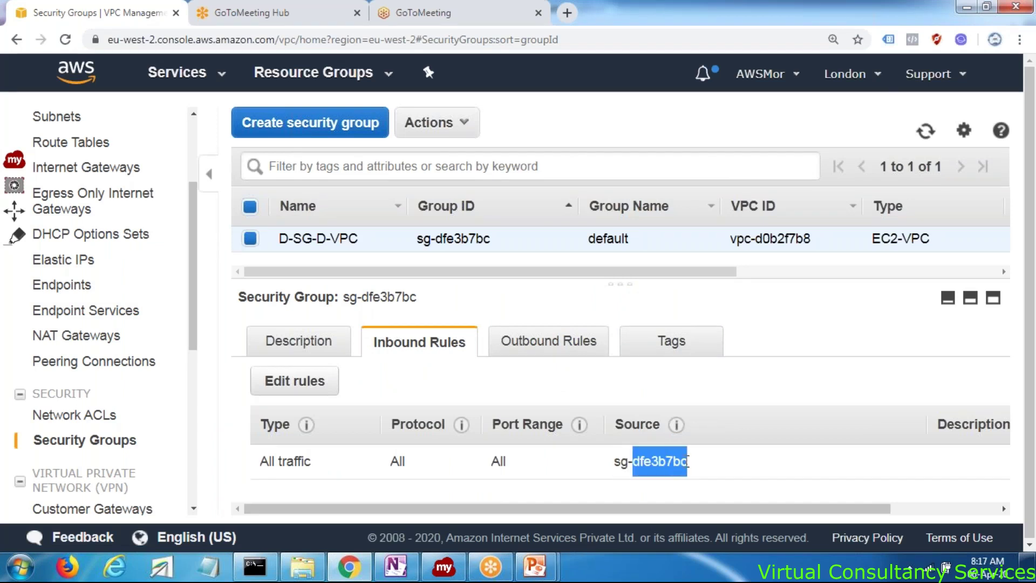
click(532, 351)
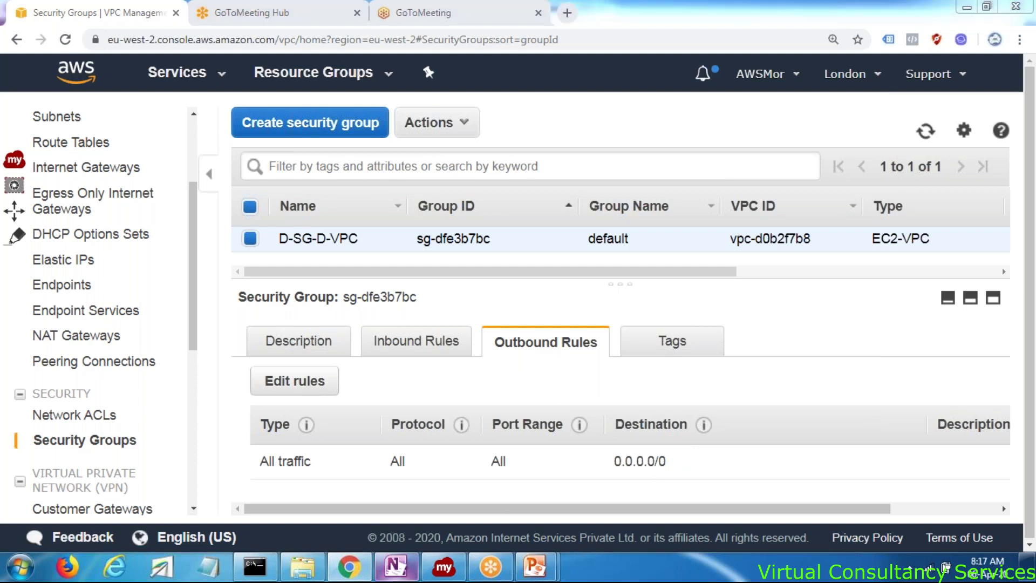
Return to the OneNote sketch, retrace the red lines between the i/b labels and circle "St" in red
click(396, 567)
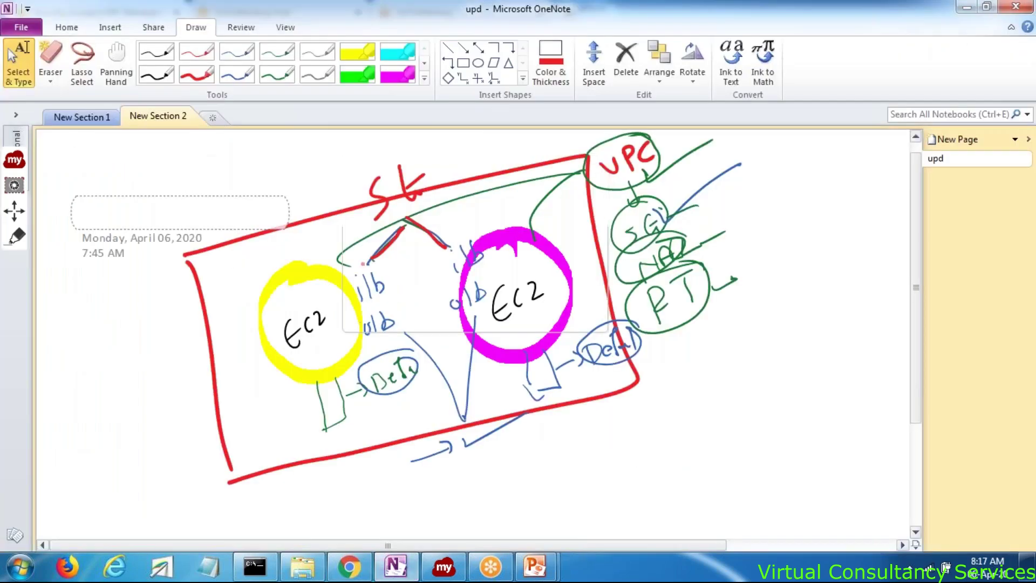
click(196, 74)
mouse_move(354, 273)
mouse_down()
mouse_move(410, 224)
mouse_move(461, 256)
mouse_up()
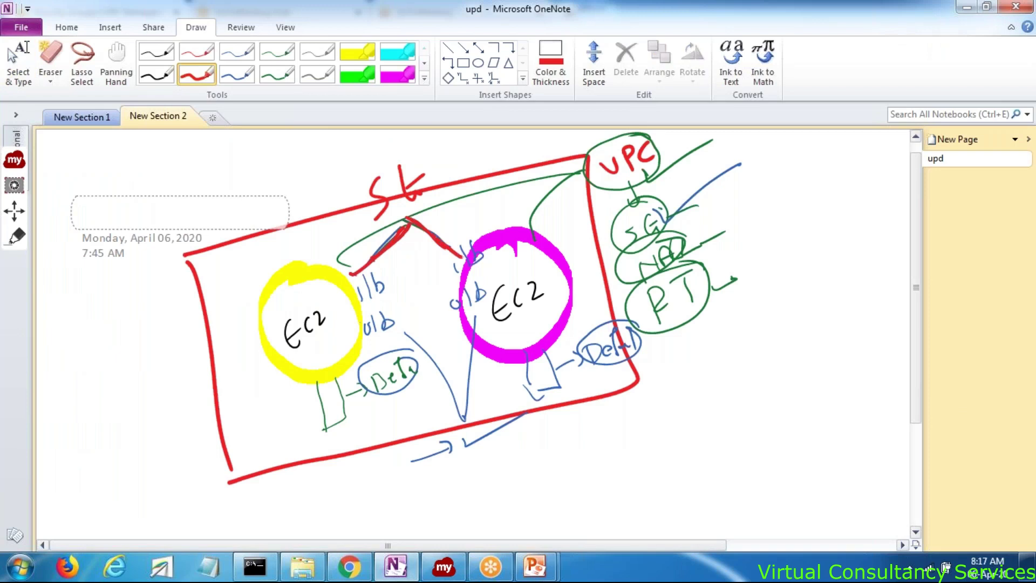
mouse_move(418, 161)
mouse_down()
mouse_move(373, 167)
mouse_move(432, 202)
mouse_move(424, 156)
mouse_up()
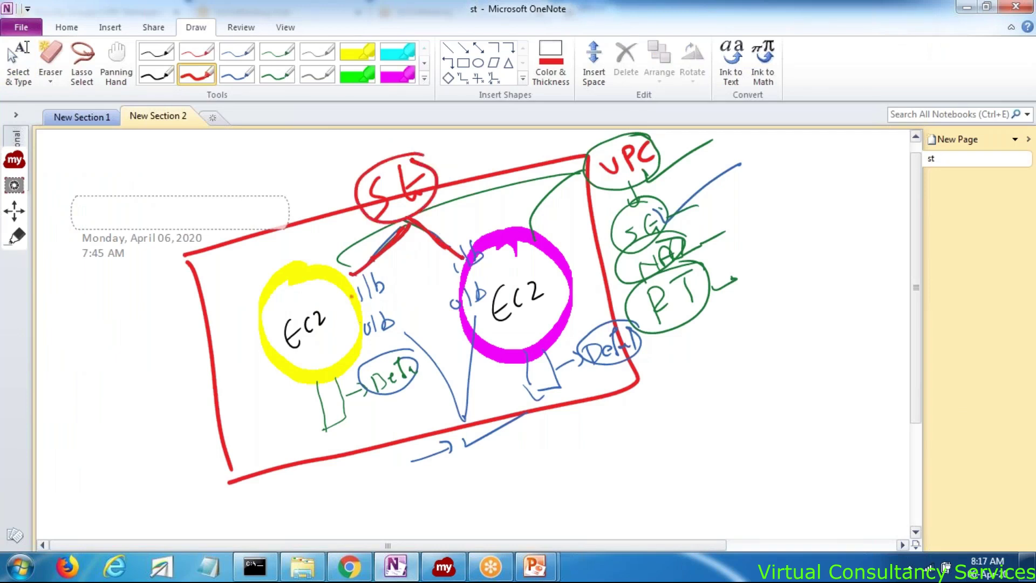
click(357, 293)
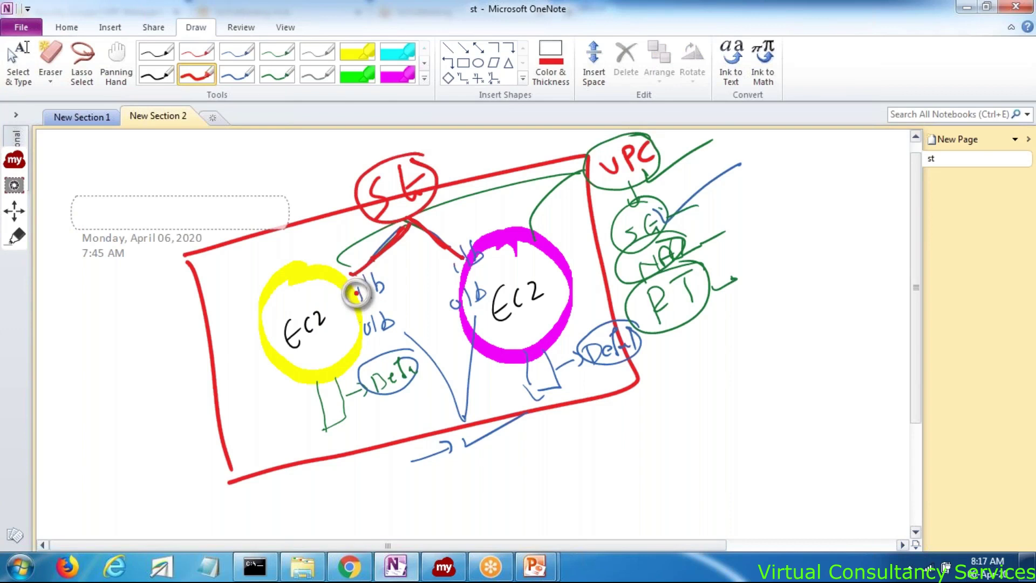
right_click(356, 293)
key(Escape)
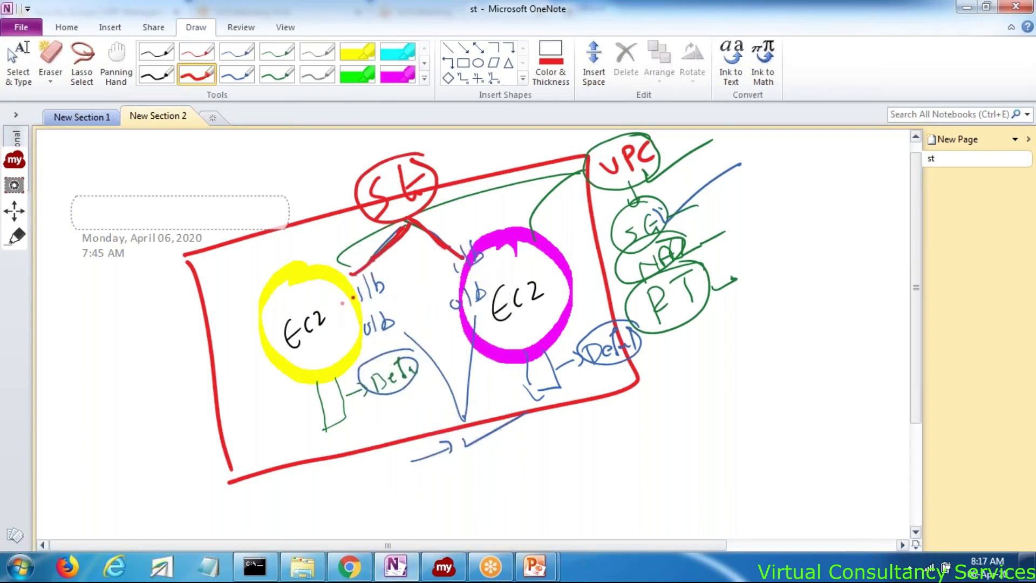
Mark the EC2 circles A and B in red with an arrow from A to B, and circle the meeting point of the o/b lines
mouse_move(336, 320)
mouse_down()
mouse_move(345, 291)
mouse_move(349, 309)
mouse_move(465, 267)
mouse_move(481, 280)
mouse_move(496, 257)
mouse_move(486, 277)
mouse_up()
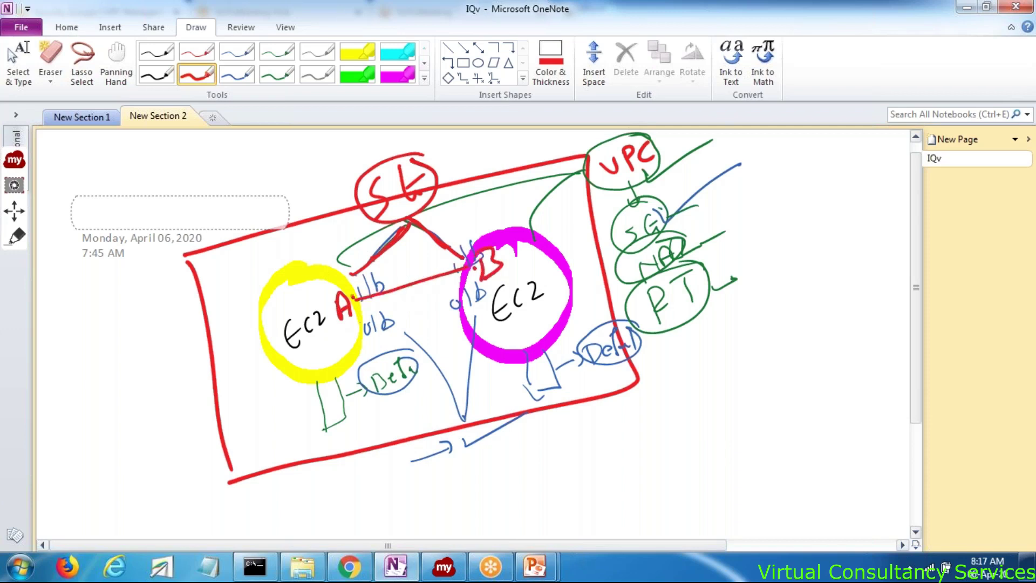
mouse_move(476, 403)
mouse_down()
mouse_move(445, 452)
mouse_move(489, 390)
mouse_up()
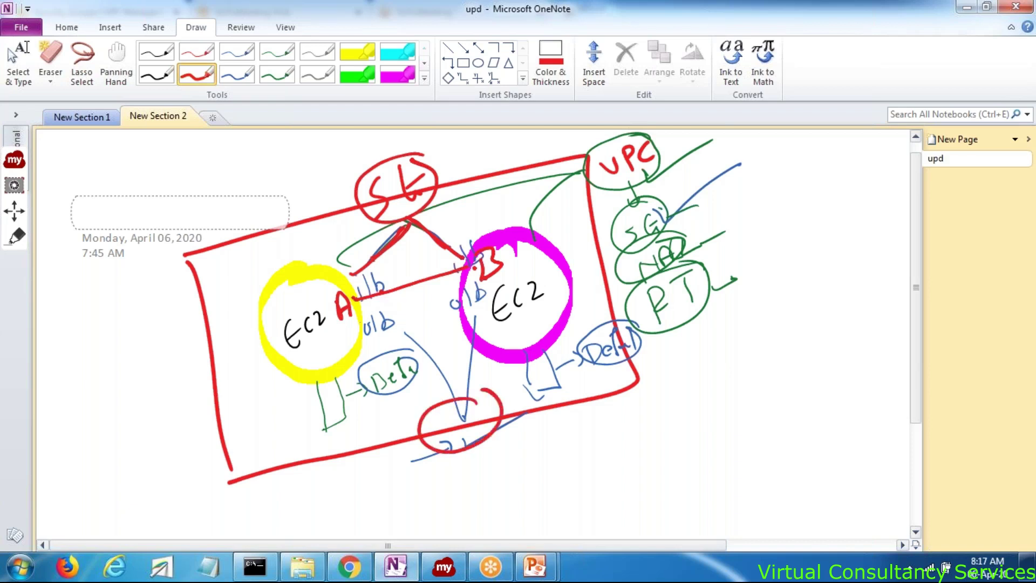
mouse_move(390, 277)
mouse_down()
mouse_move(406, 284)
mouse_move(400, 292)
mouse_up()
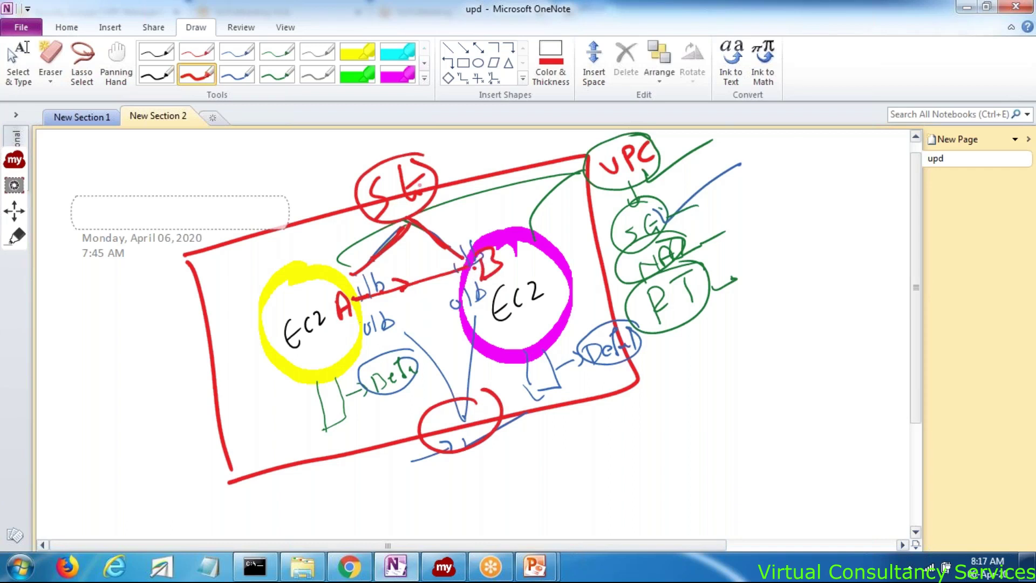
drag(357, 299, 352, 303)
Handwrite a red "A" just above the circled "St" label
mouse_move(361, 165)
mouse_down()
mouse_move(370, 142)
mouse_move(381, 159)
mouse_up()
drag(360, 156, 380, 152)
text(so)
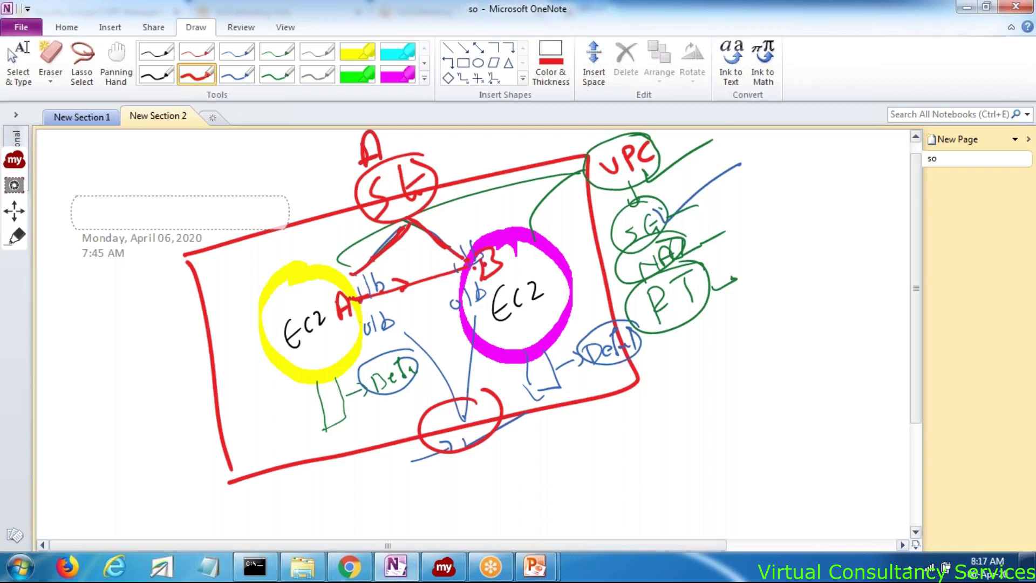
Draw a red return arrow from the B circle to the A circle, with red ticks inside the A circle and beside the upper "A"
drag(473, 266, 487, 258)
mouse_move(472, 318)
mouse_down()
mouse_move(367, 349)
mouse_move(374, 353)
mouse_up()
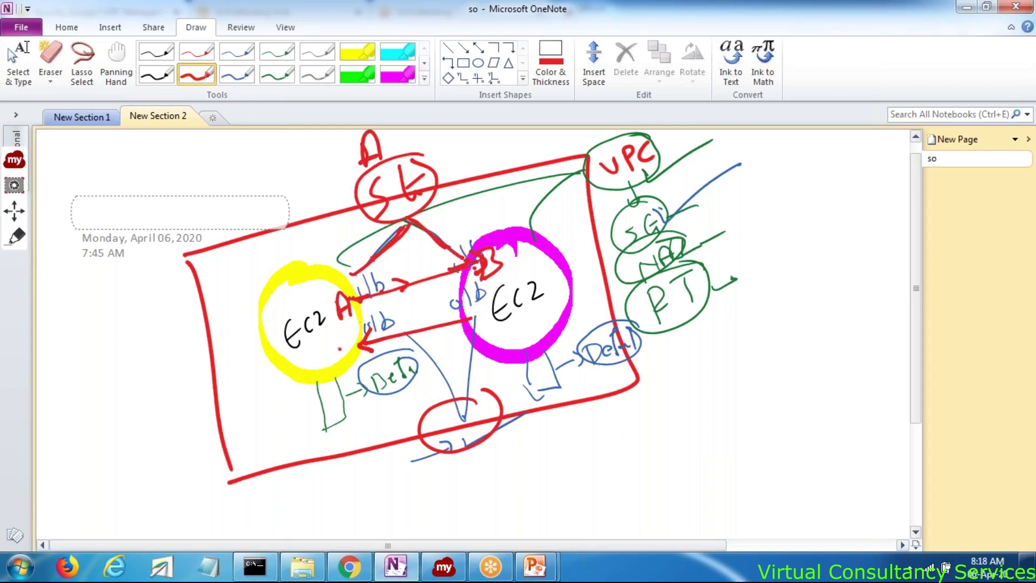
mouse_move(322, 350)
mouse_down()
mouse_move(325, 359)
mouse_move(358, 339)
mouse_up()
right_click(358, 339)
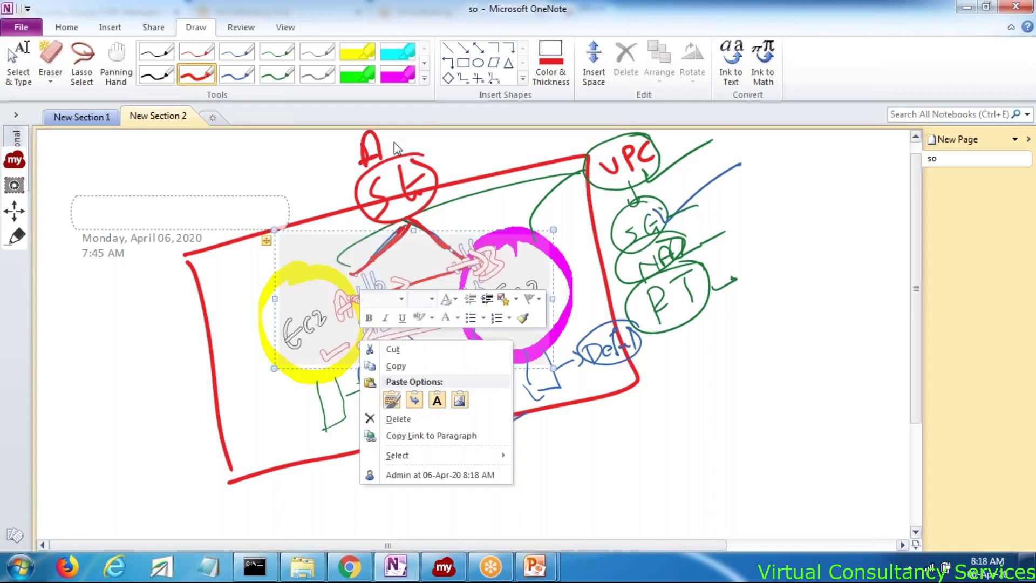
drag(400, 147, 435, 130)
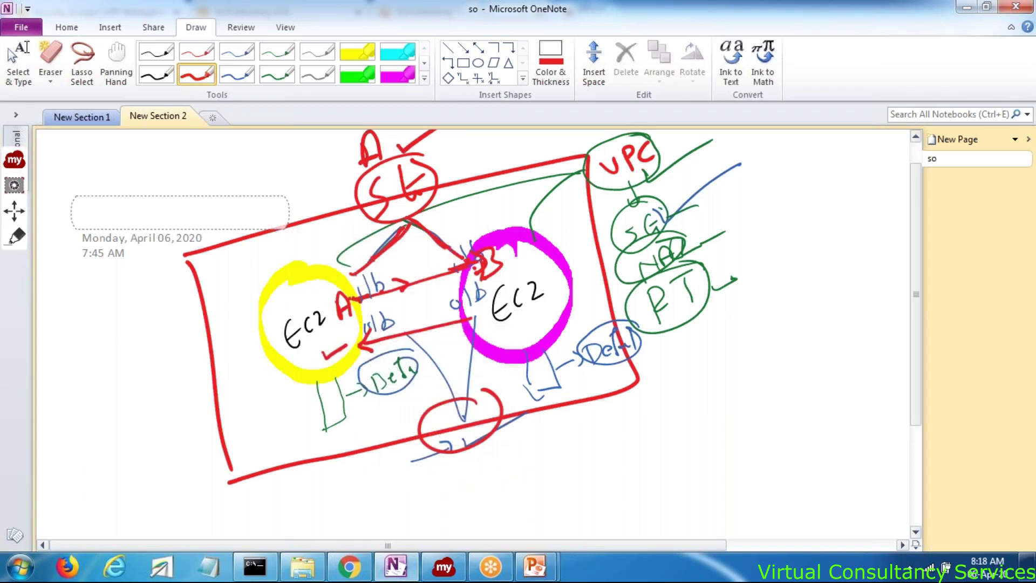
key(BackSpace)
text(At win)
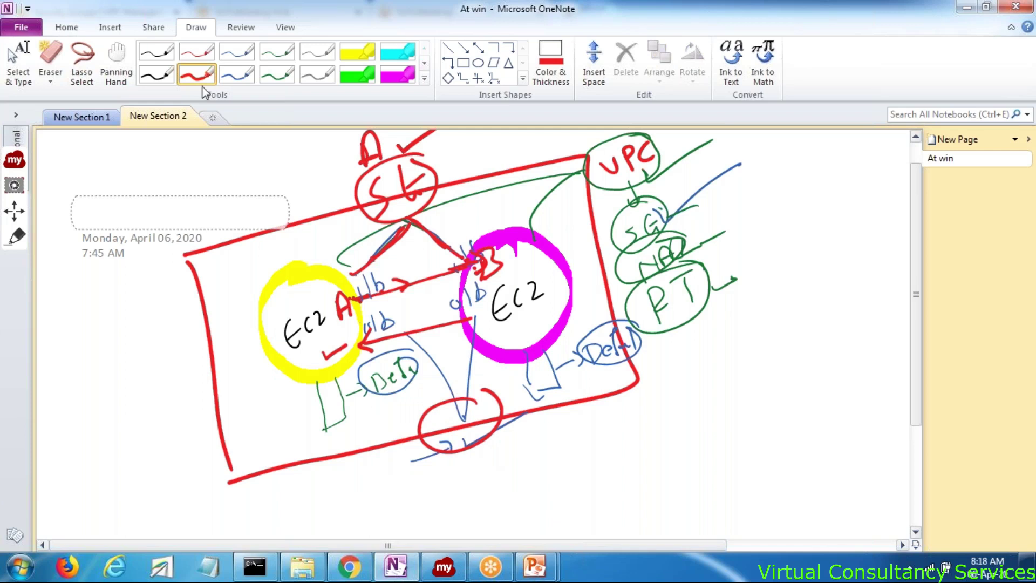
Handwrite "SG" and "ib" with trailing dashes in black outside the red box, plus a second "SG" beside the yellow EC2 circle
click(162, 78)
mouse_move(84, 293)
mouse_down()
mouse_move(73, 305)
mouse_move(87, 352)
mouse_up()
drag(96, 282, 98, 319)
drag(101, 316, 129, 303)
click(80, 372)
drag(86, 397, 100, 411)
mouse_move(105, 371)
mouse_down()
mouse_move(122, 387)
mouse_move(190, 322)
mouse_up()
drag(220, 276, 205, 305)
mouse_move(241, 268)
mouse_down()
mouse_move(232, 285)
mouse_move(248, 277)
mouse_up()
Circle both EC2 instances and the "A St" label in black
mouse_move(312, 273)
mouse_down()
mouse_move(302, 270)
mouse_move(331, 372)
mouse_move(310, 282)
mouse_up()
mouse_move(503, 244)
mouse_down()
mouse_move(463, 263)
mouse_move(513, 353)
mouse_move(569, 294)
mouse_move(505, 246)
mouse_up()
mouse_move(378, 132)
mouse_down()
mouse_move(364, 135)
mouse_move(348, 227)
mouse_move(380, 237)
mouse_up()
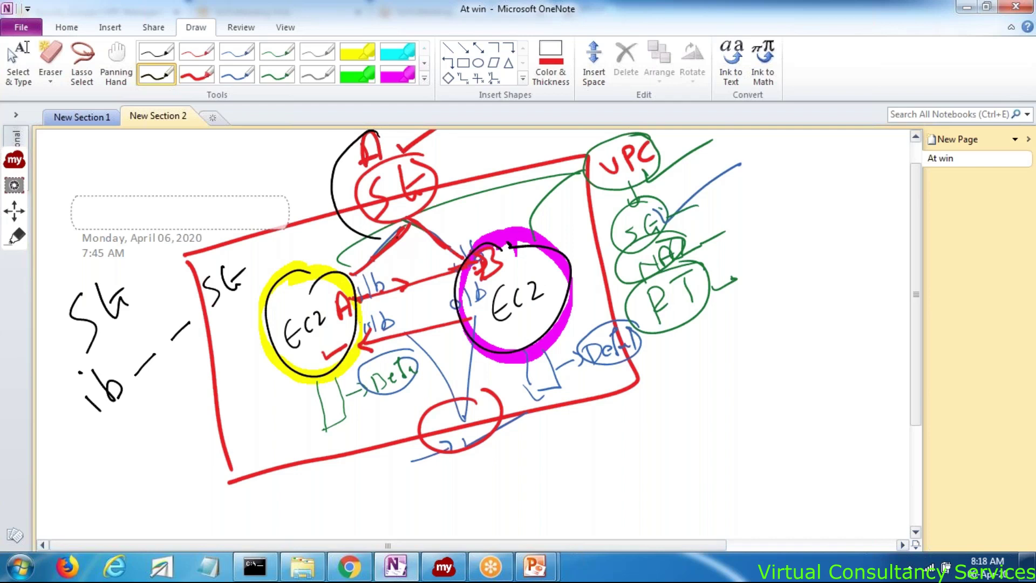
drag(381, 238, 351, 136)
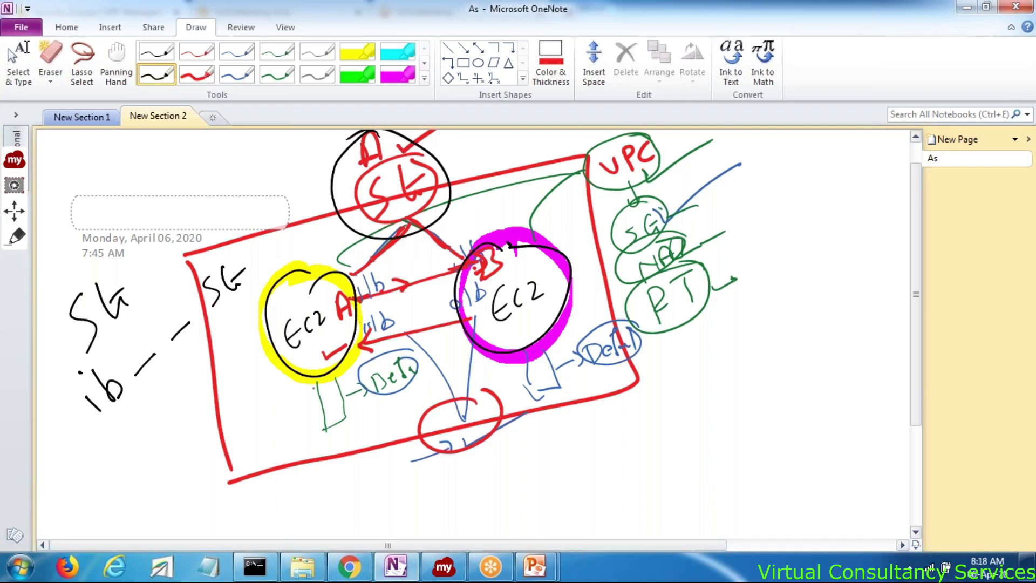
Handwrite "internet" in black below the red box, circle it and attach an "SG" label to it
mouse_move(129, 496)
mouse_down()
mouse_move(132, 517)
mouse_move(192, 451)
mouse_up()
mouse_move(120, 522)
mouse_down()
mouse_move(213, 448)
mouse_move(123, 519)
mouse_up()
drag(192, 495, 214, 504)
drag(217, 509, 218, 527)
mouse_move(249, 495)
mouse_down()
mouse_move(237, 513)
mouse_move(250, 503)
mouse_up()
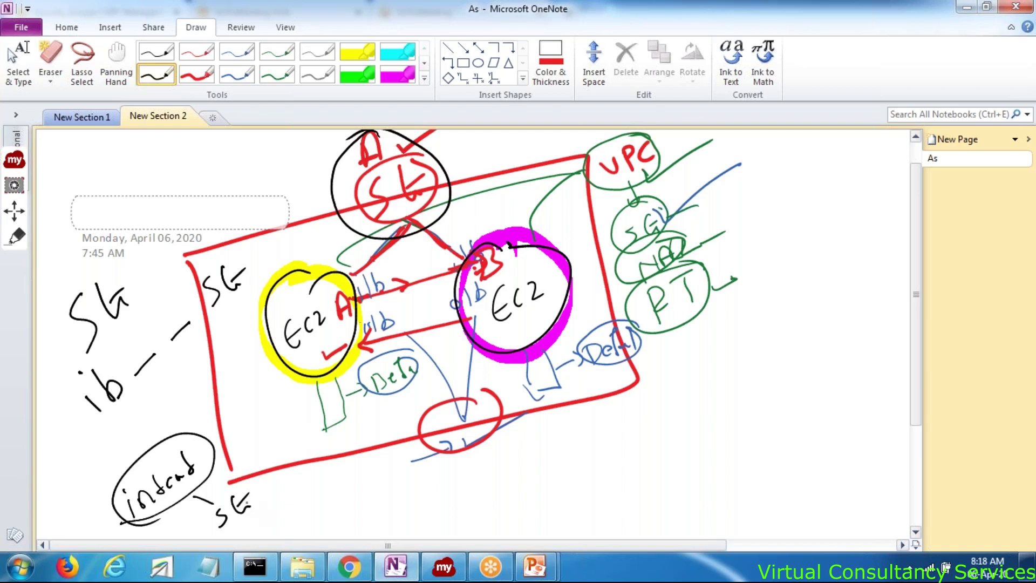
Draw a crossed-out black arrow from "internet" to the yellow EC2 circle, and circle the "SG" label beside that instance
mouse_move(188, 437)
mouse_down()
mouse_move(180, 432)
mouse_move(204, 374)
mouse_move(240, 369)
mouse_move(265, 338)
mouse_move(256, 392)
mouse_up()
drag(243, 382, 286, 389)
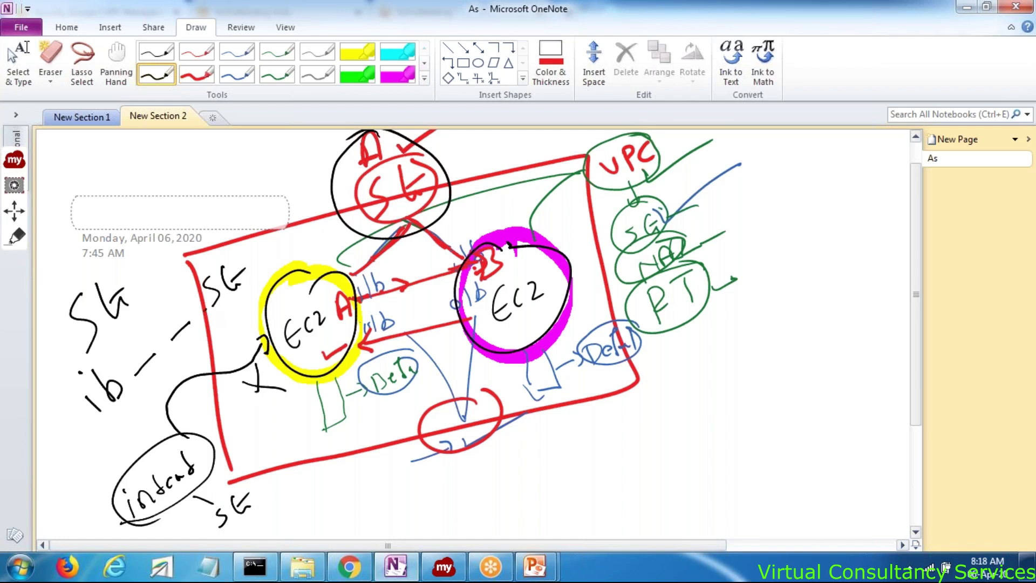
mouse_move(238, 309)
mouse_down()
mouse_move(203, 313)
mouse_move(232, 312)
mouse_up()
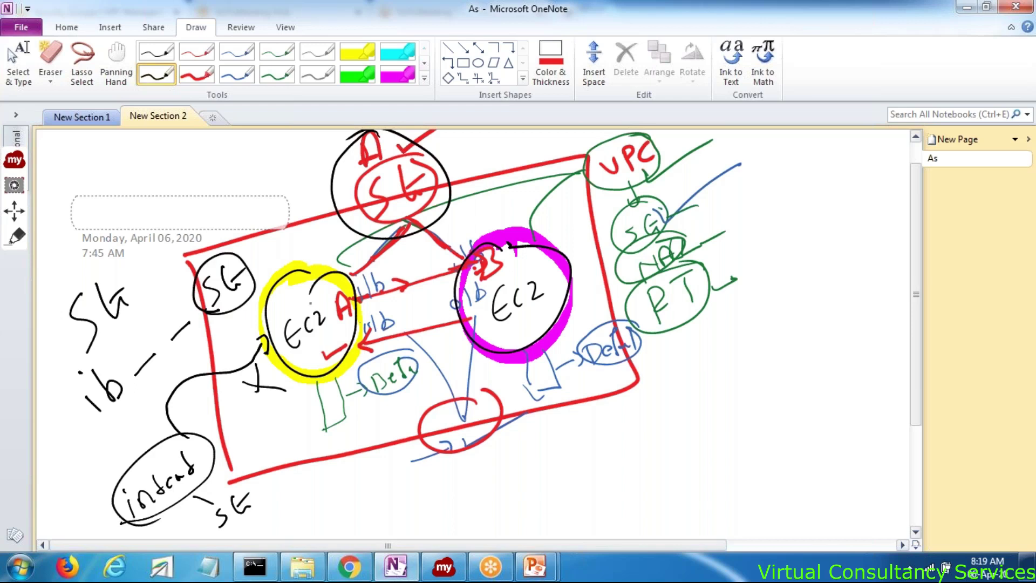
Retrace the yellow EC2 circle and the arrow from "internet" in black, and handwrite "Rdp" and "SSH" beneath the arrow
mouse_move(291, 267)
mouse_down()
mouse_move(262, 319)
mouse_move(303, 381)
mouse_move(364, 345)
mouse_move(316, 265)
mouse_up()
mouse_move(182, 433)
mouse_down()
mouse_move(205, 370)
mouse_move(265, 343)
mouse_move(258, 337)
mouse_up()
mouse_move(268, 333)
mouse_down()
mouse_move(258, 413)
mouse_move(277, 399)
mouse_move(303, 414)
mouse_move(298, 385)
mouse_up()
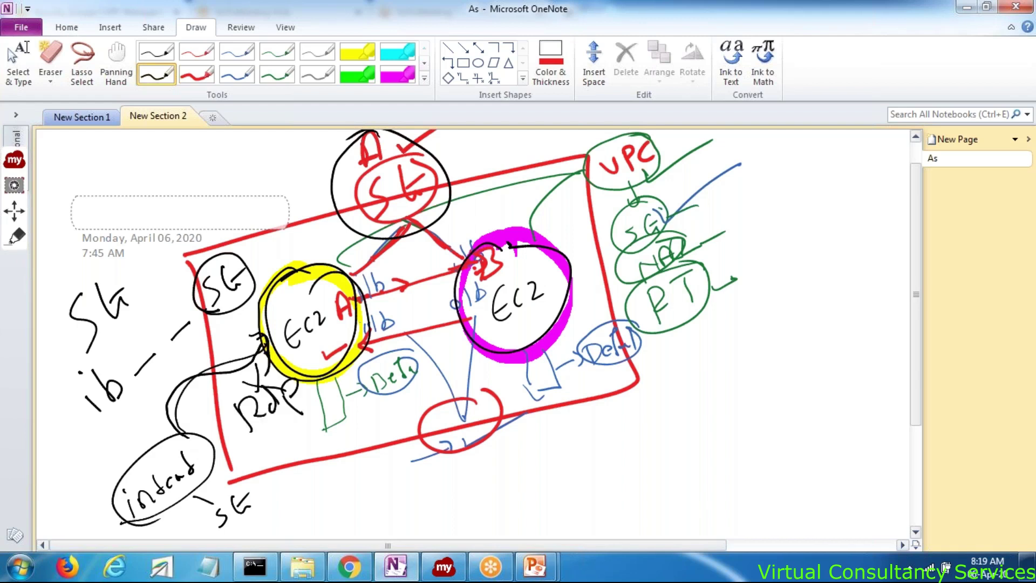
drag(256, 457, 279, 453)
drag(312, 405, 329, 428)
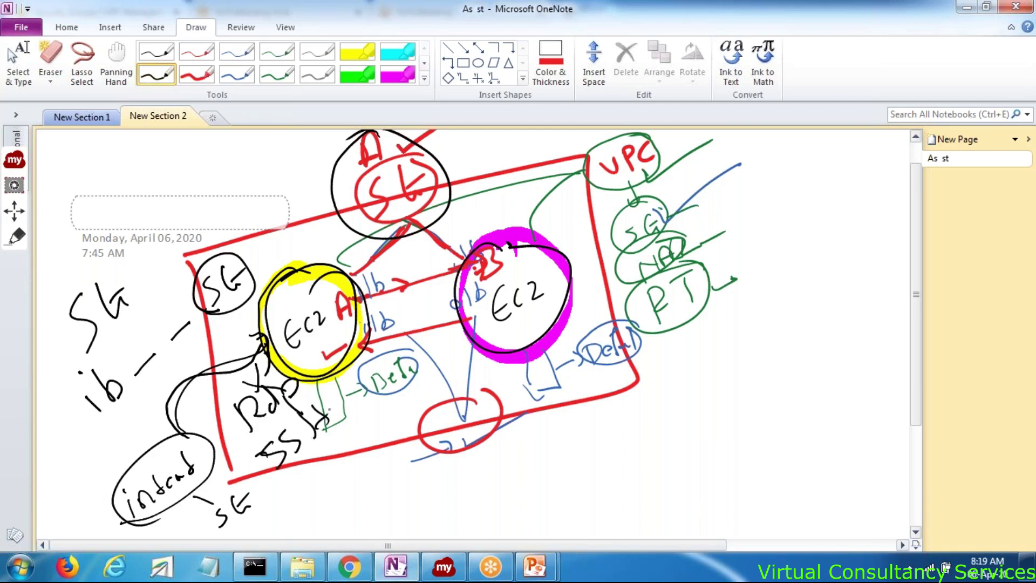
click(326, 411)
drag(324, 412, 323, 417)
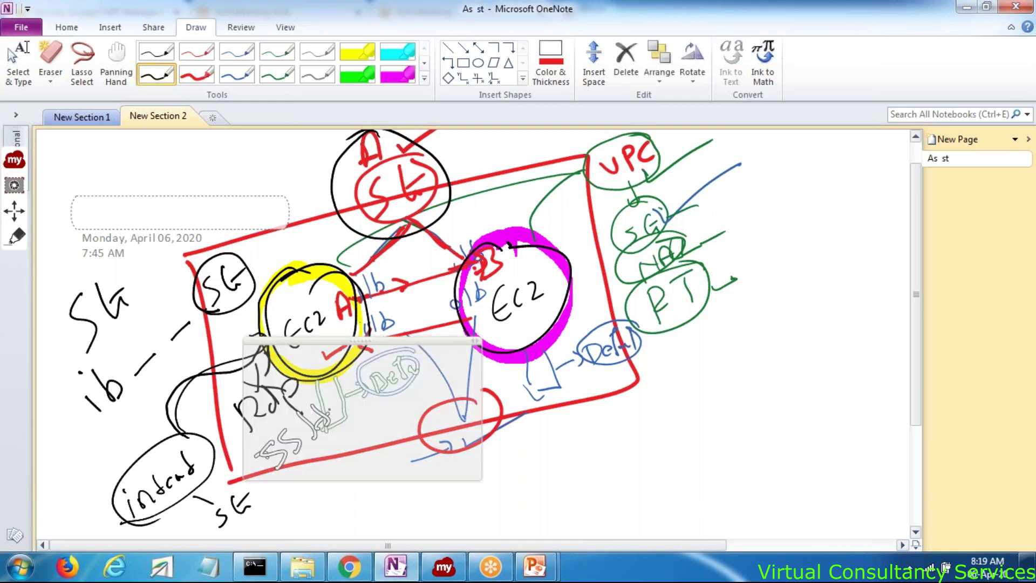
Clear the page and draw two black circles with lines rising from each to a shared "SG A" label
mouse_move(246, 290)
mouse_down()
mouse_move(289, 335)
mouse_move(249, 291)
mouse_up()
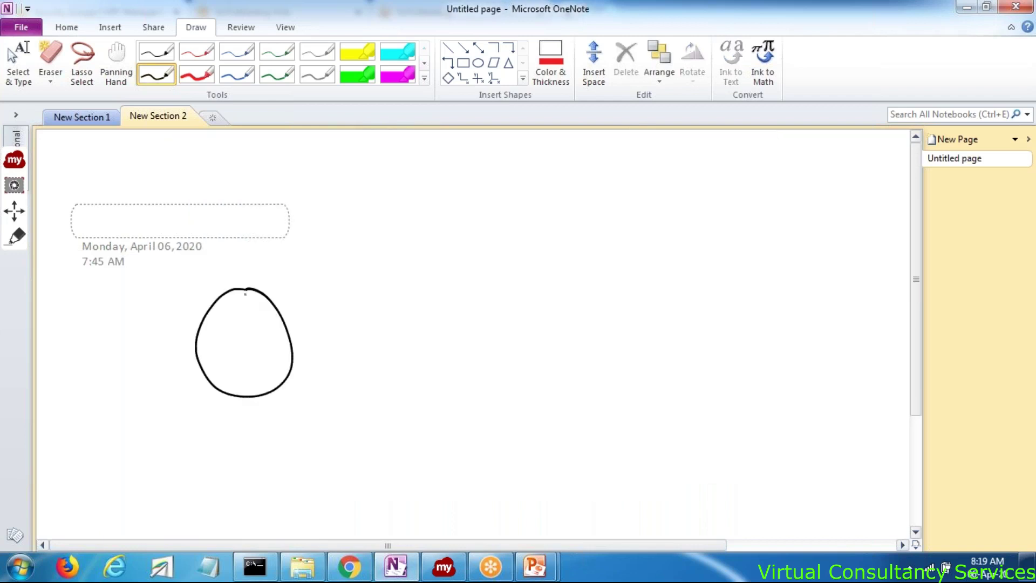
mouse_move(563, 259)
mouse_down()
mouse_move(449, 270)
mouse_move(513, 235)
mouse_up()
mouse_move(270, 298)
mouse_down()
mouse_move(361, 224)
mouse_move(441, 264)
mouse_up()
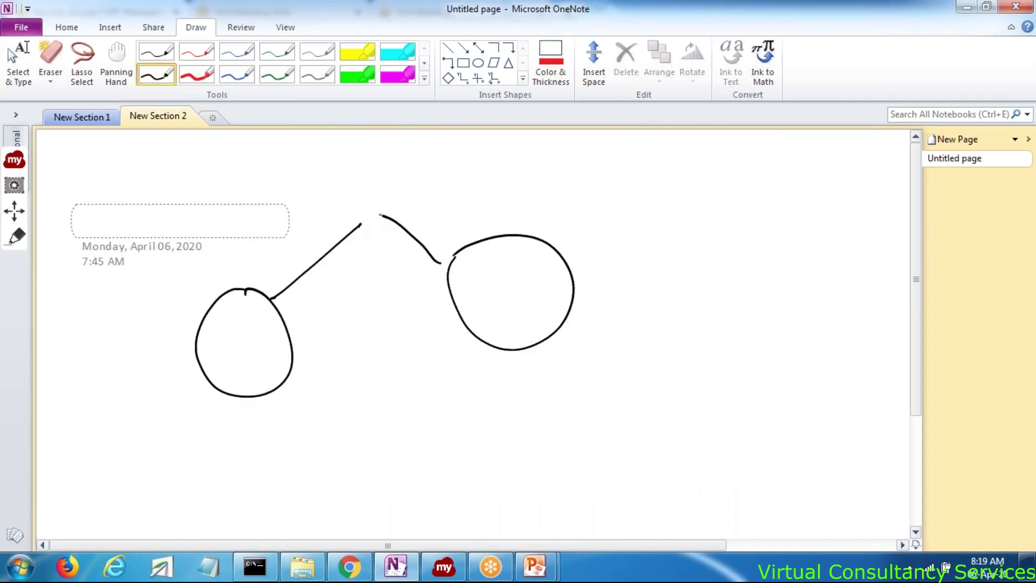
drag(362, 176, 367, 217)
mouse_move(395, 174)
mouse_down()
mouse_move(400, 190)
mouse_move(427, 168)
mouse_up()
Draw a rectangle inside the first circle, then add outgoing black arrows with ticks to both circles
mouse_move(281, 335)
mouse_down()
mouse_move(327, 328)
mouse_move(318, 332)
mouse_up()
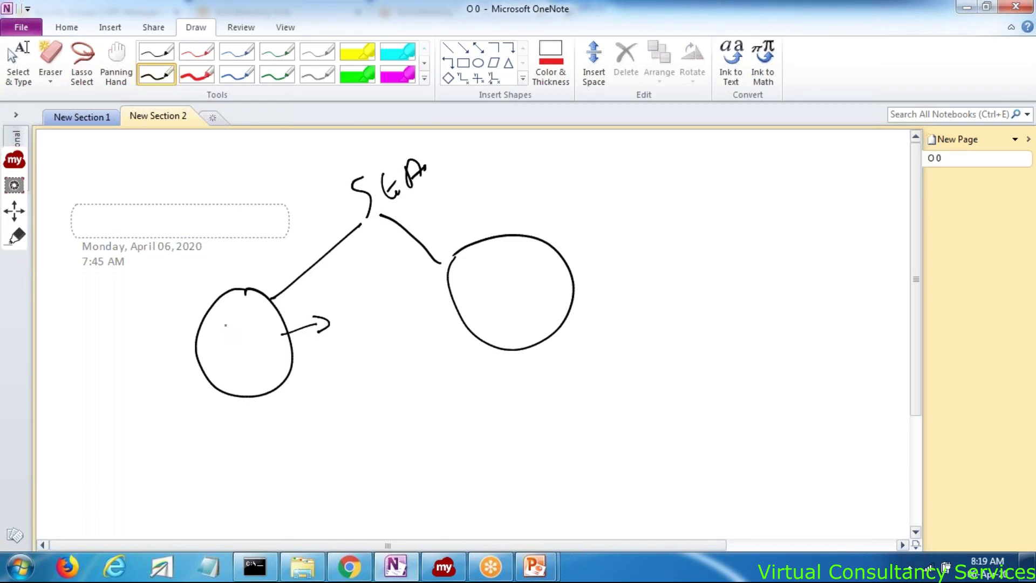
drag(212, 331, 244, 387)
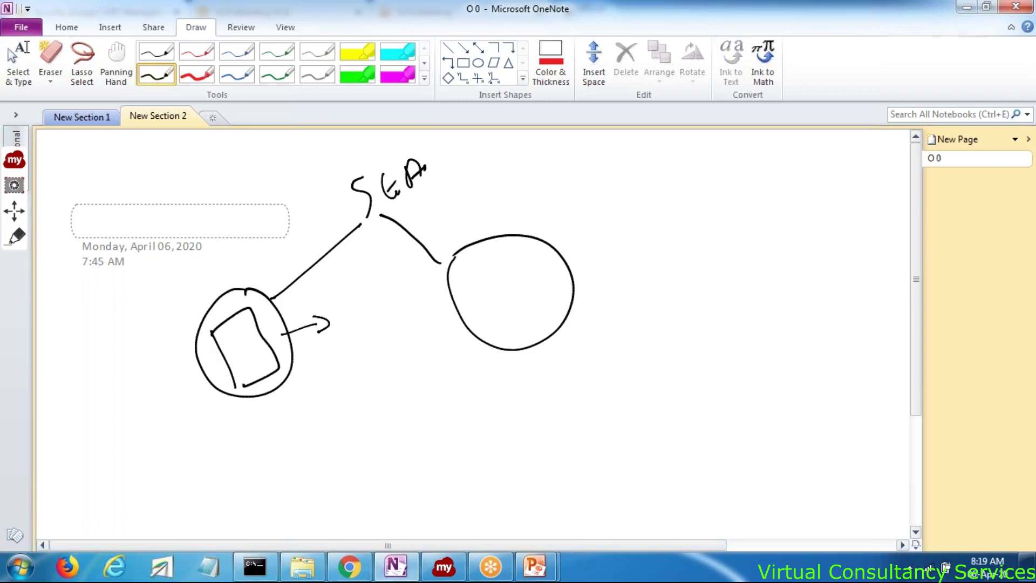
drag(361, 255, 310, 310)
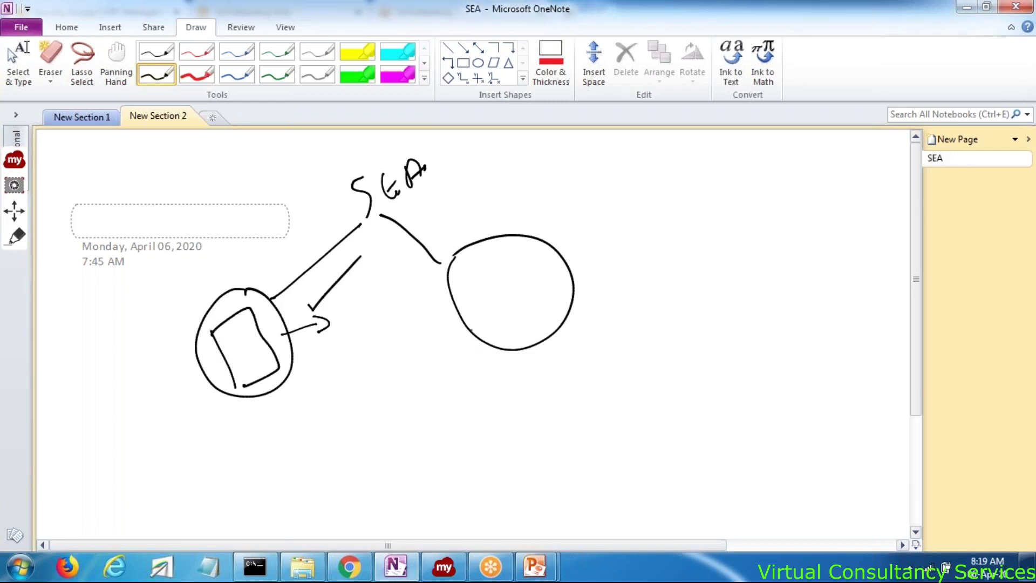
drag(476, 339, 405, 370)
drag(448, 374, 415, 379)
click(448, 365)
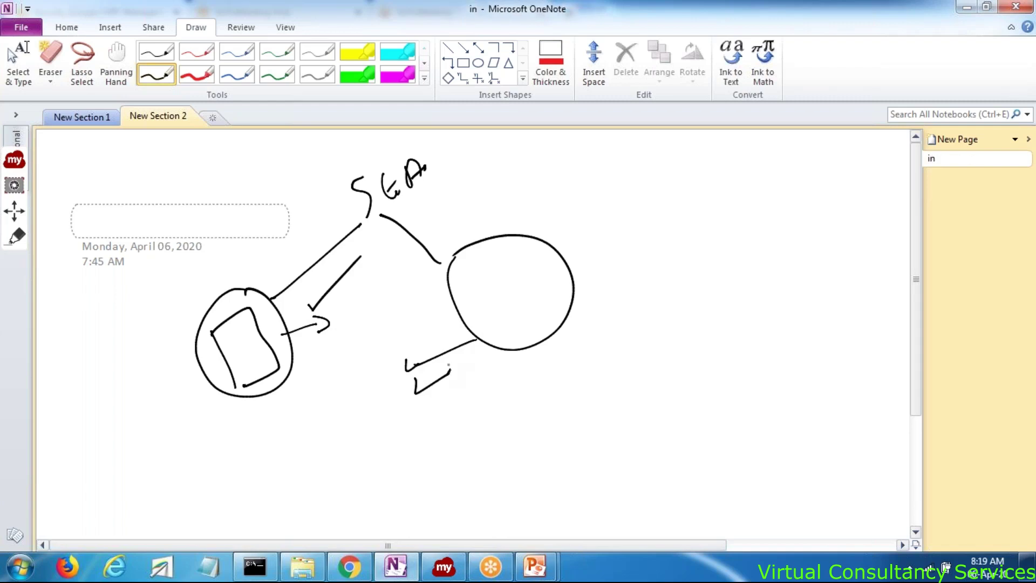
Tick the first circle's rectangle in red, and draw a red rectangle with a tick inside the second circle
click(192, 81)
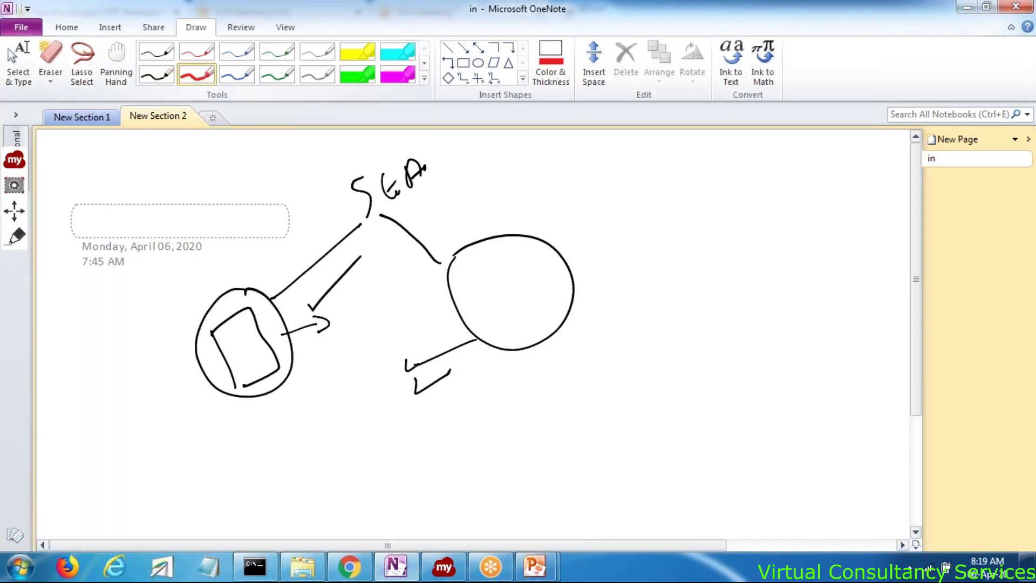
drag(218, 333, 252, 310)
drag(463, 268, 472, 264)
drag(469, 275, 499, 348)
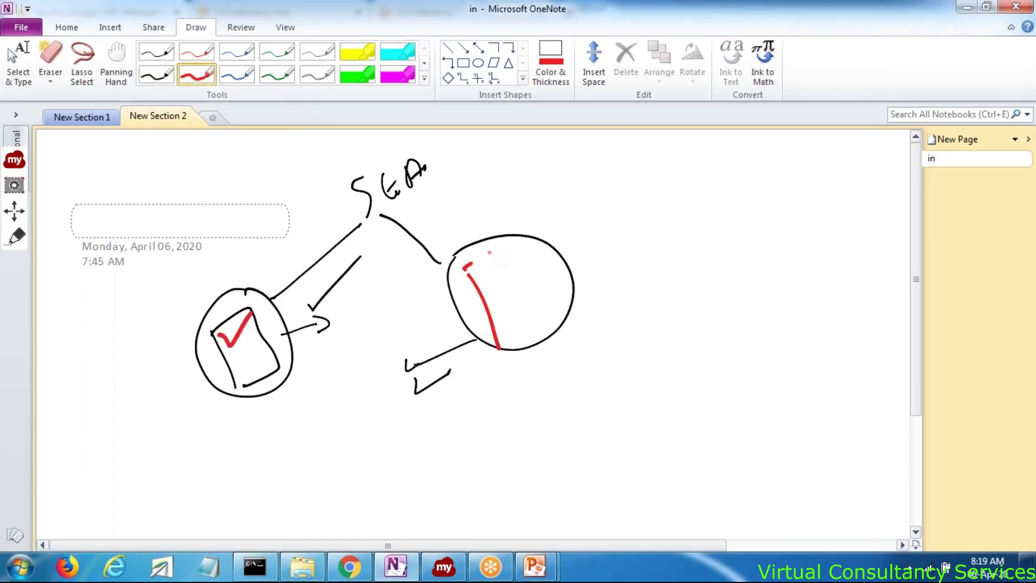
drag(465, 267, 515, 350)
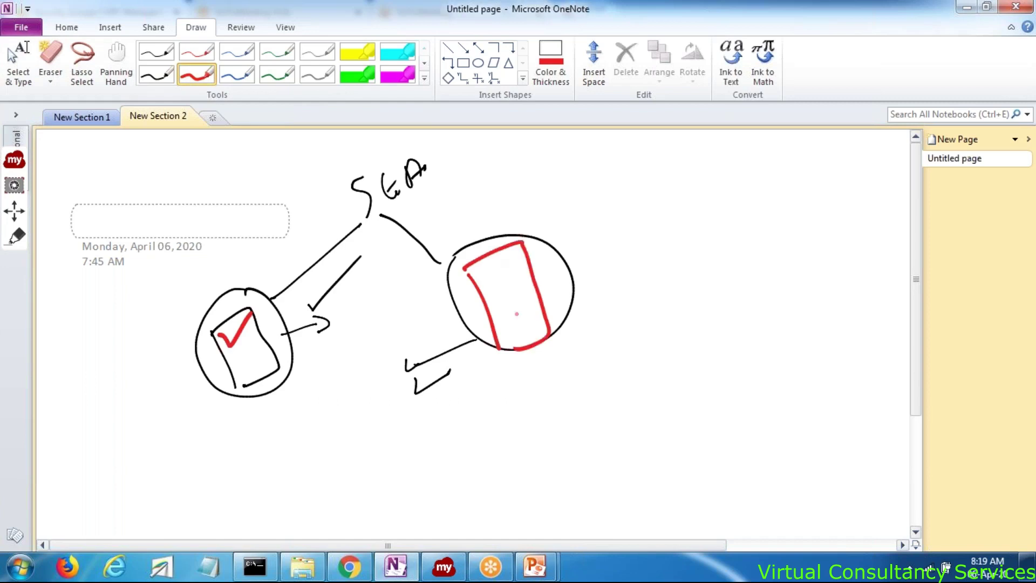
drag(512, 258, 584, 205)
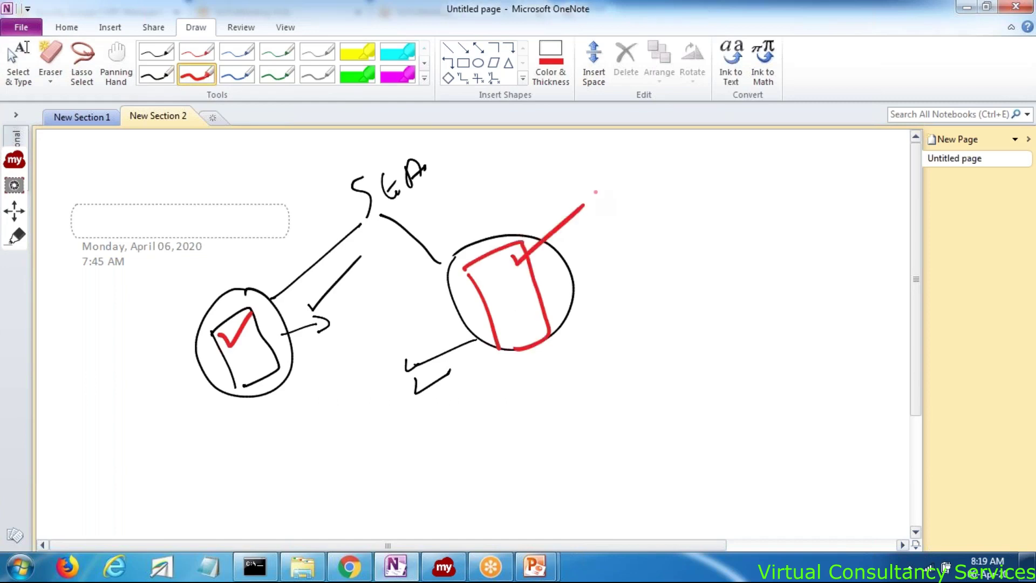
Handwrite "ping" in blue with arrows leaving the first circle and entering the second, and circle the "SG A" label in blue
click(236, 76)
mouse_move(316, 333)
mouse_down()
mouse_move(322, 357)
mouse_move(334, 342)
mouse_up()
drag(340, 340, 351, 338)
drag(356, 324, 363, 341)
drag(296, 326, 348, 312)
mouse_move(338, 308)
mouse_down()
mouse_move(443, 286)
mouse_move(440, 297)
mouse_up()
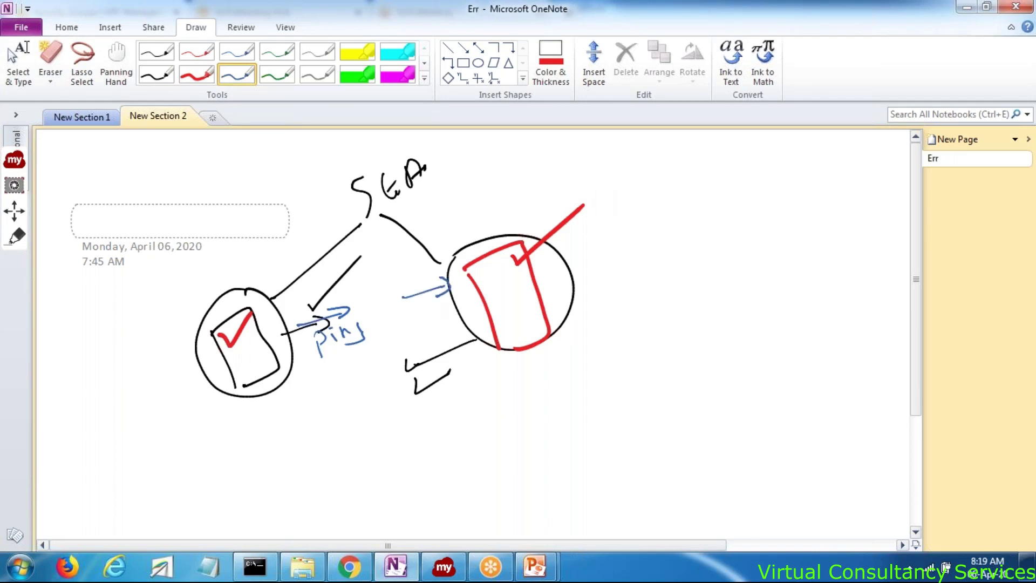
drag(433, 143, 440, 174)
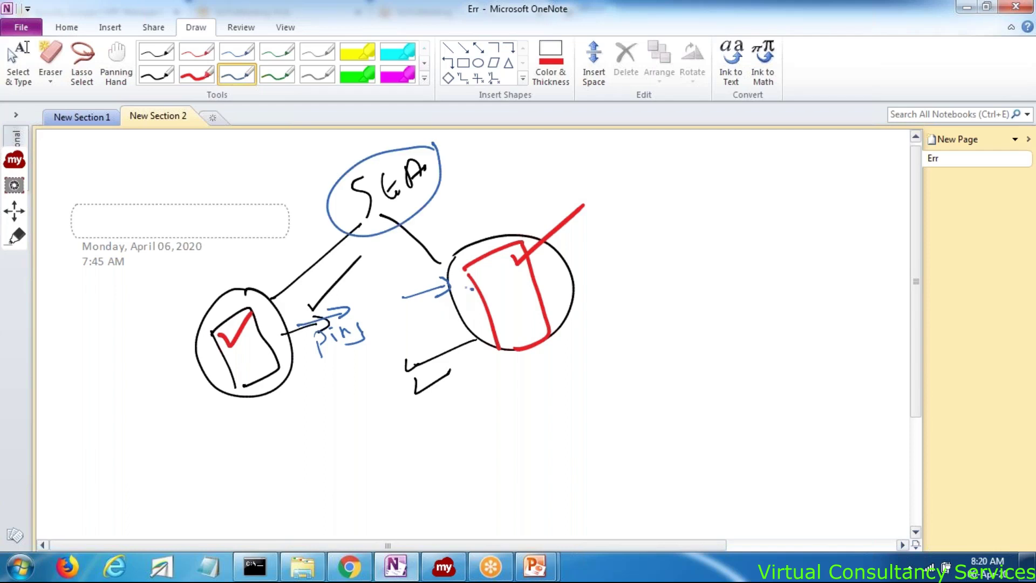
mouse_move(402, 296)
mouse_down()
mouse_move(441, 286)
mouse_move(448, 300)
mouse_up()
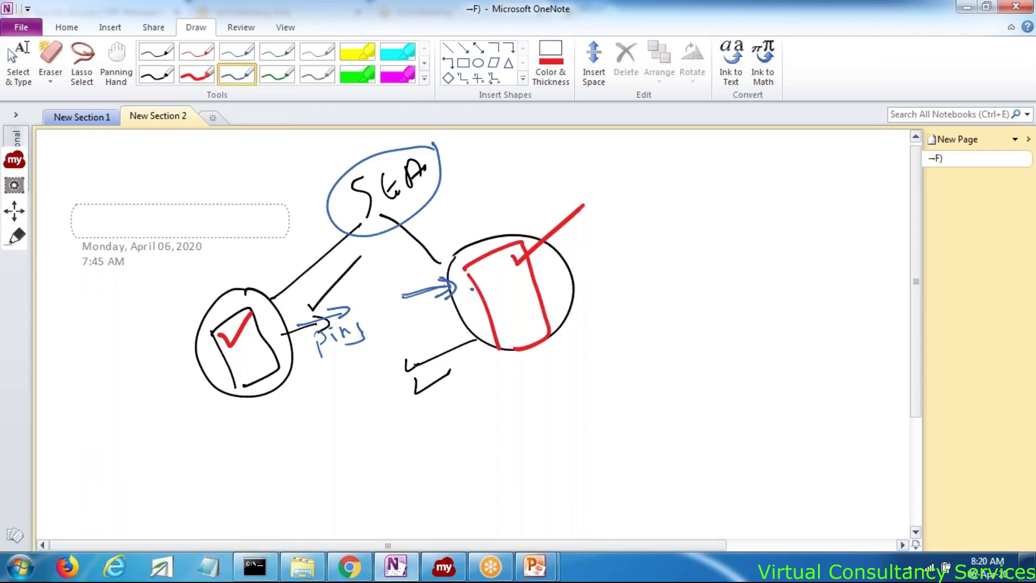
Draw blue return arrows leaving the second circle and pointing back into the first circle
click(467, 316)
right_click(468, 316)
drag(461, 322, 425, 338)
drag(431, 323, 436, 338)
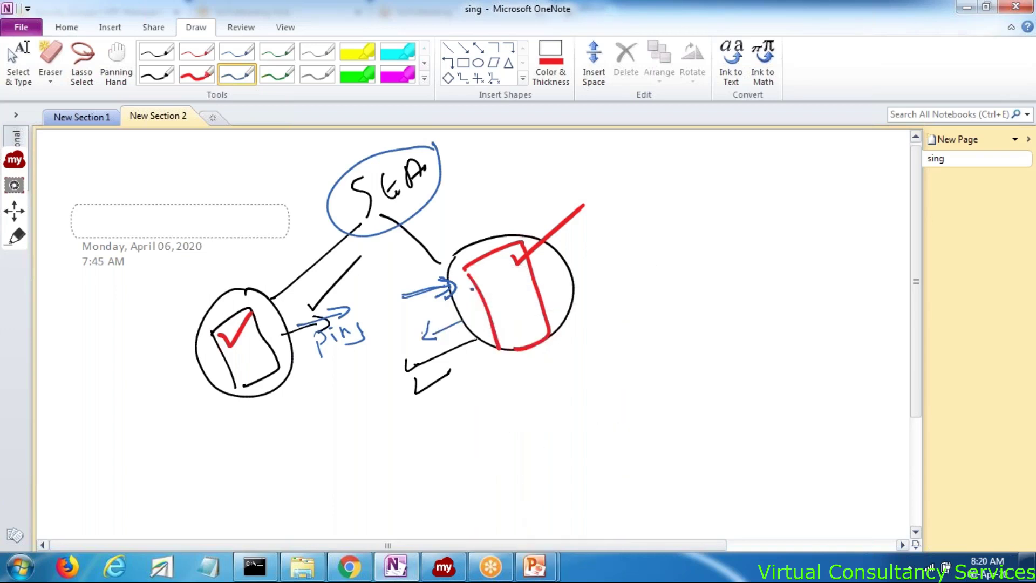
mouse_move(342, 360)
mouse_down()
mouse_move(363, 351)
mouse_move(293, 378)
mouse_up()
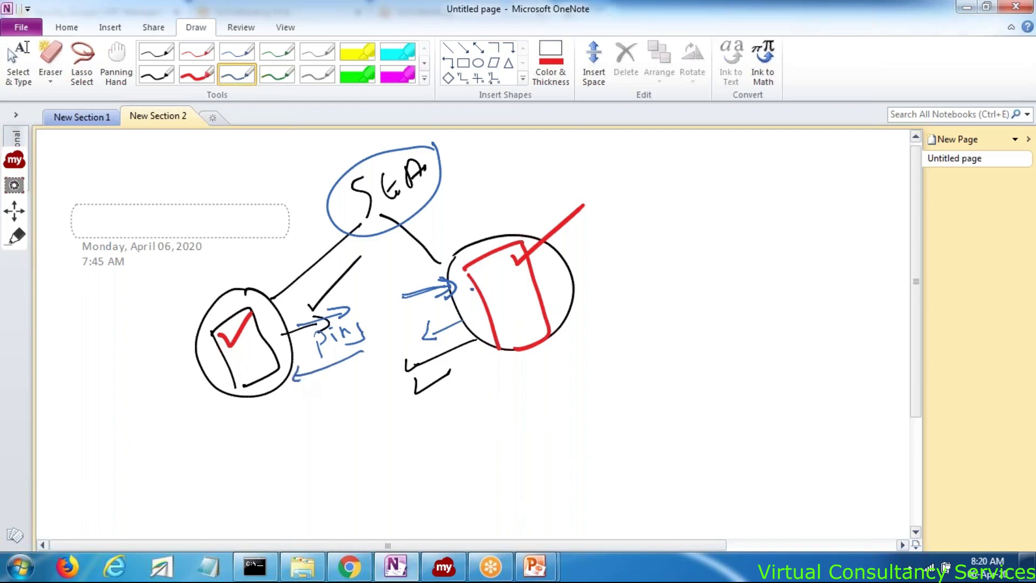
Draw a third blue circle below inside a box labelled "IN", with lines linking it to both upper circles
drag(509, 445, 526, 456)
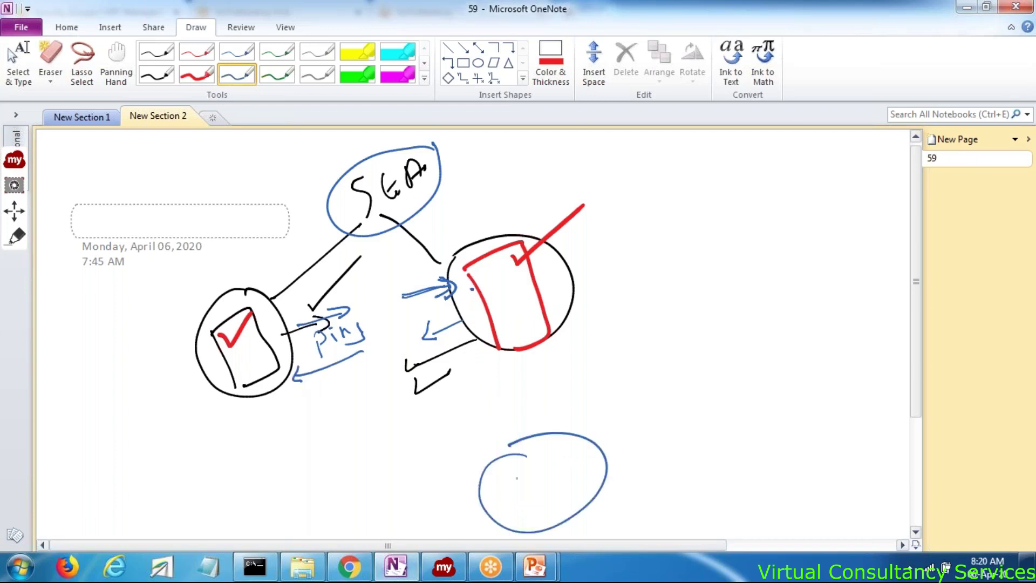
mouse_move(380, 480)
mouse_down()
mouse_move(663, 478)
mouse_move(370, 467)
mouse_up()
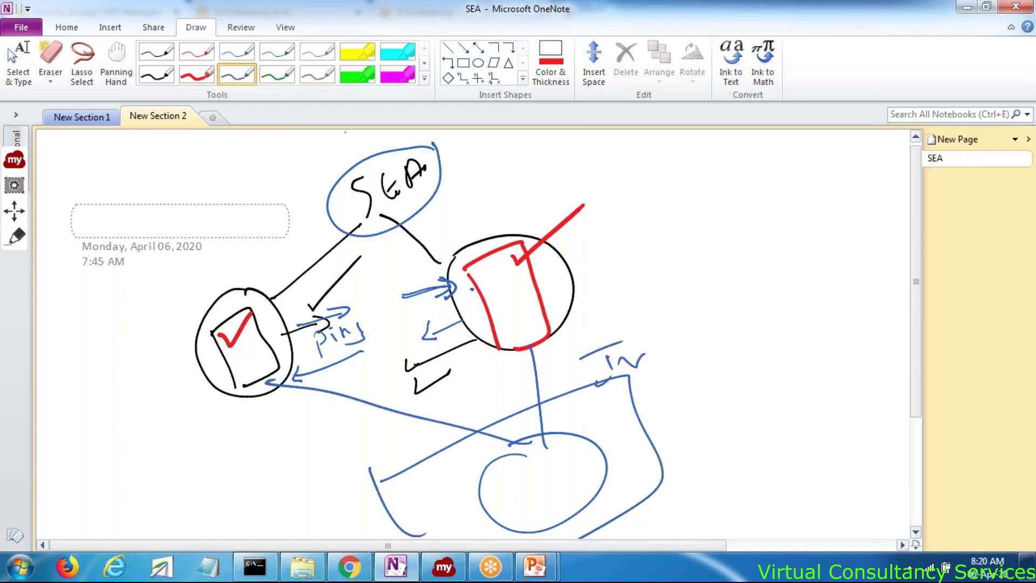
Cross out both lines linking the third circle to the upper circles with the magenta highlighter
click(398, 74)
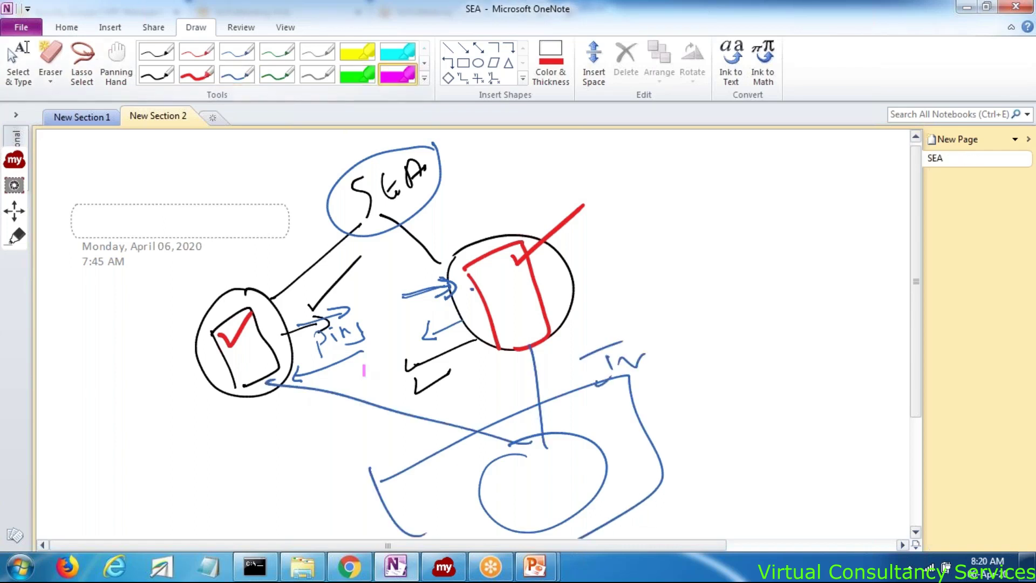
drag(365, 366, 359, 426)
drag(345, 377, 386, 424)
drag(507, 364, 561, 371)
drag(534, 347, 522, 397)
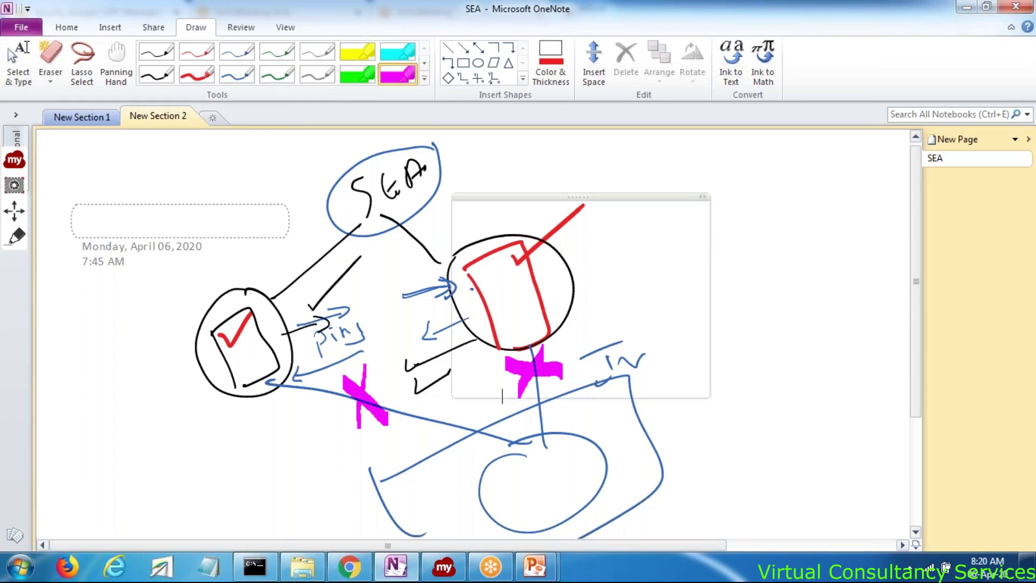
Switch to the AWS console in Chrome and add an All ICMP - IPv4 rule to the default security group's inbound rules
key(Escape)
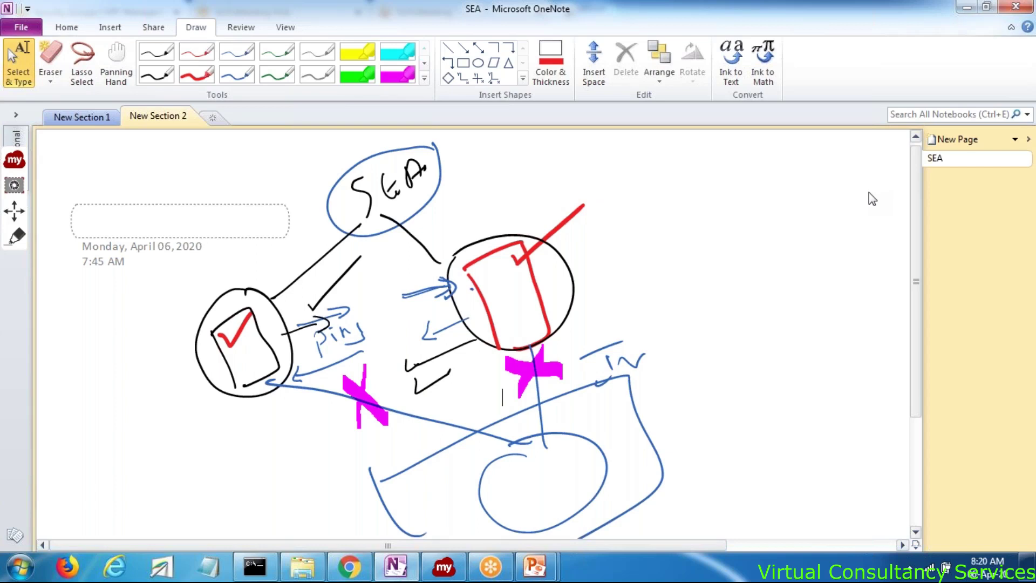
click(503, 398)
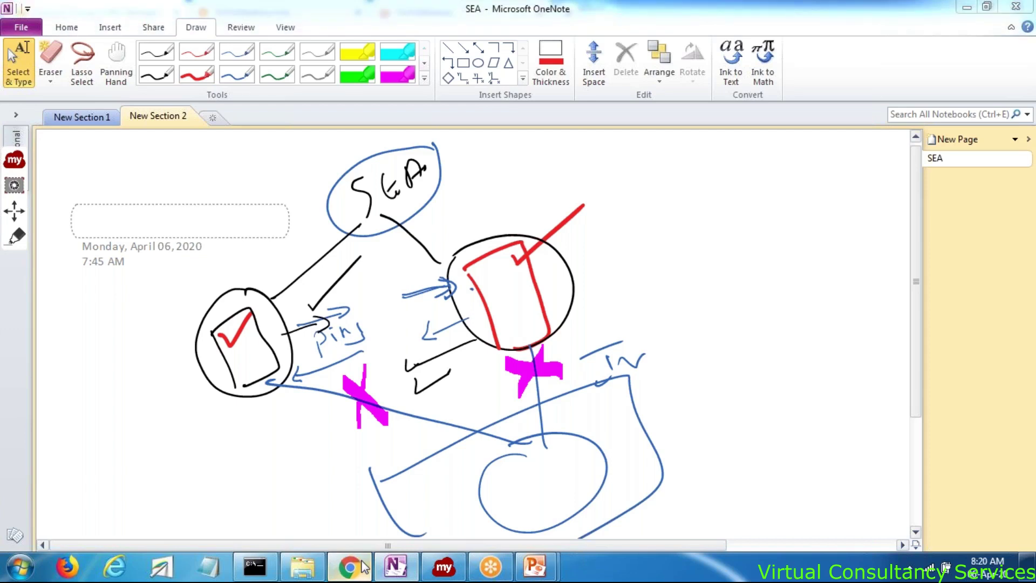
click(351, 567)
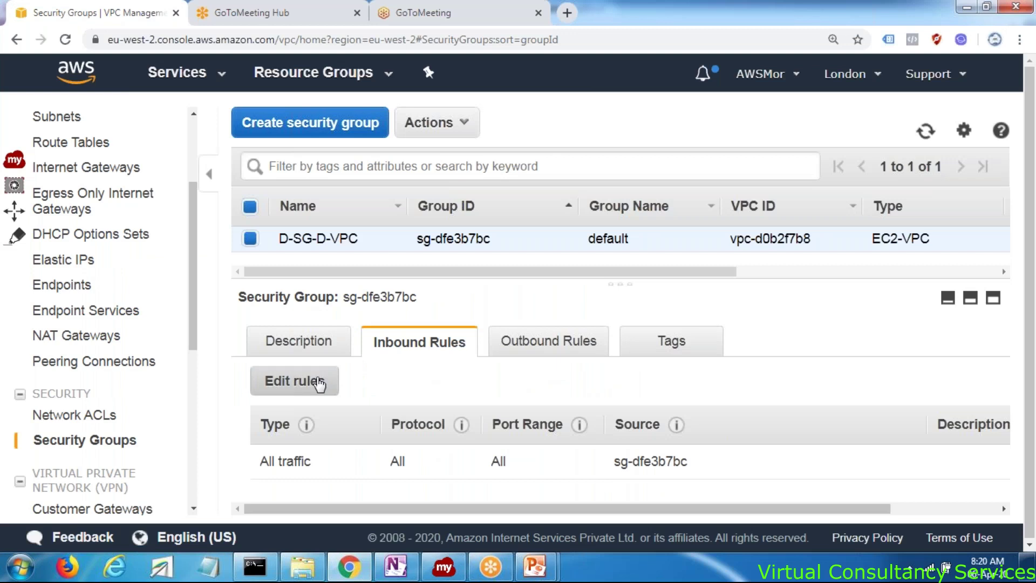
click(319, 383)
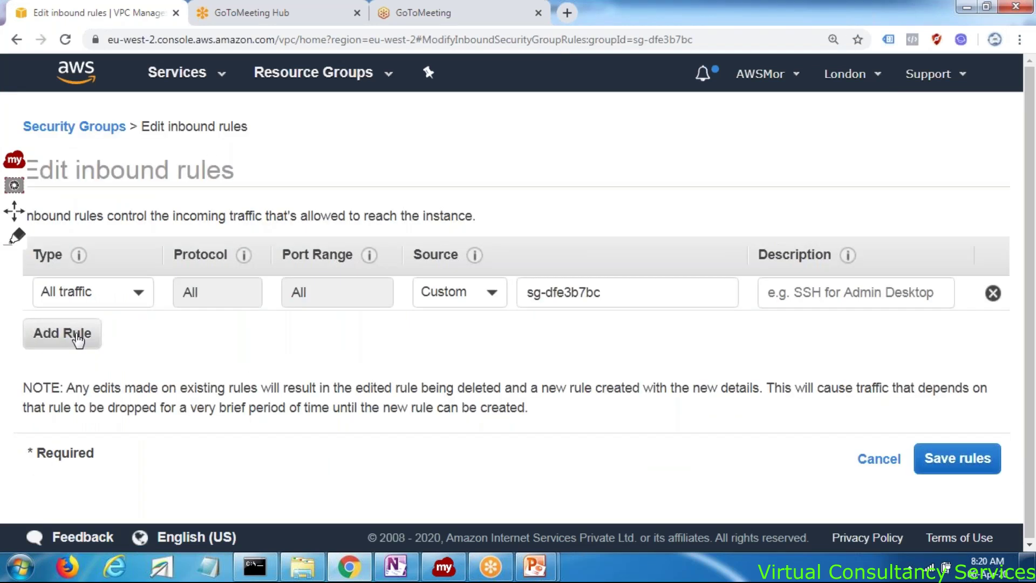
click(78, 340)
click(129, 327)
text(icm)
click(93, 439)
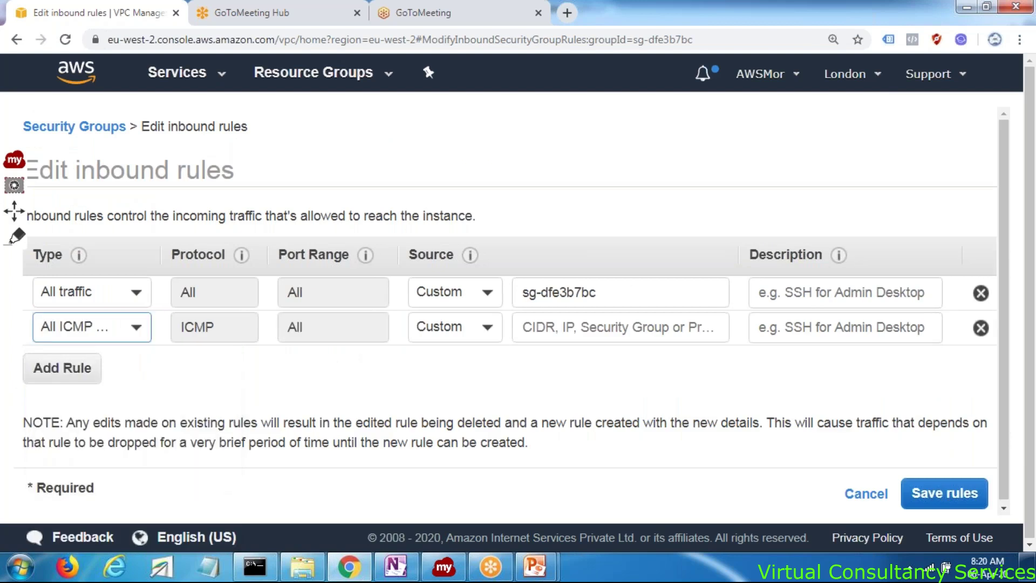
Try the Custom and Anywhere sources for the new ICMP rule, ending with My IP
click(462, 339)
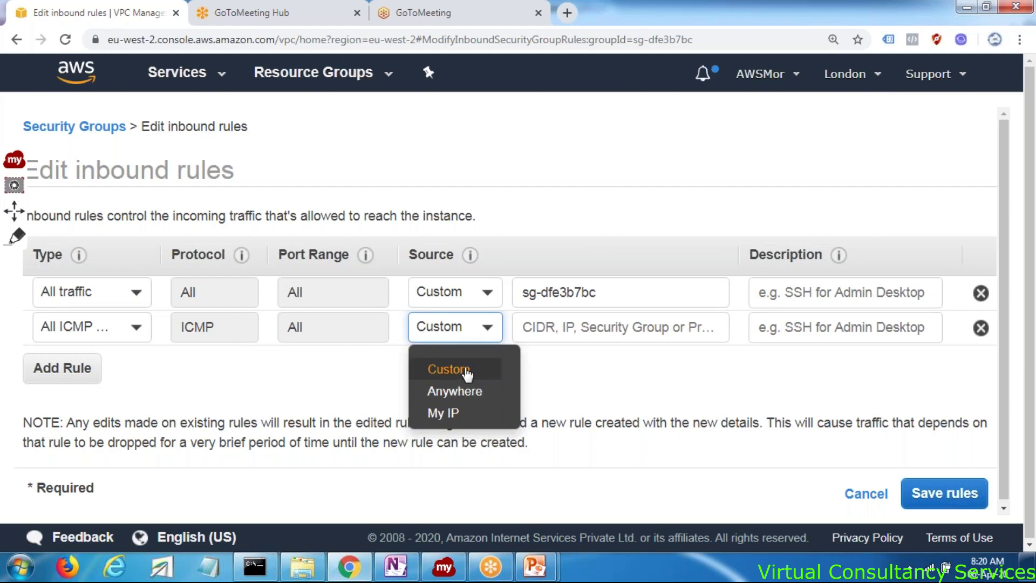
click(467, 371)
click(529, 329)
click(452, 337)
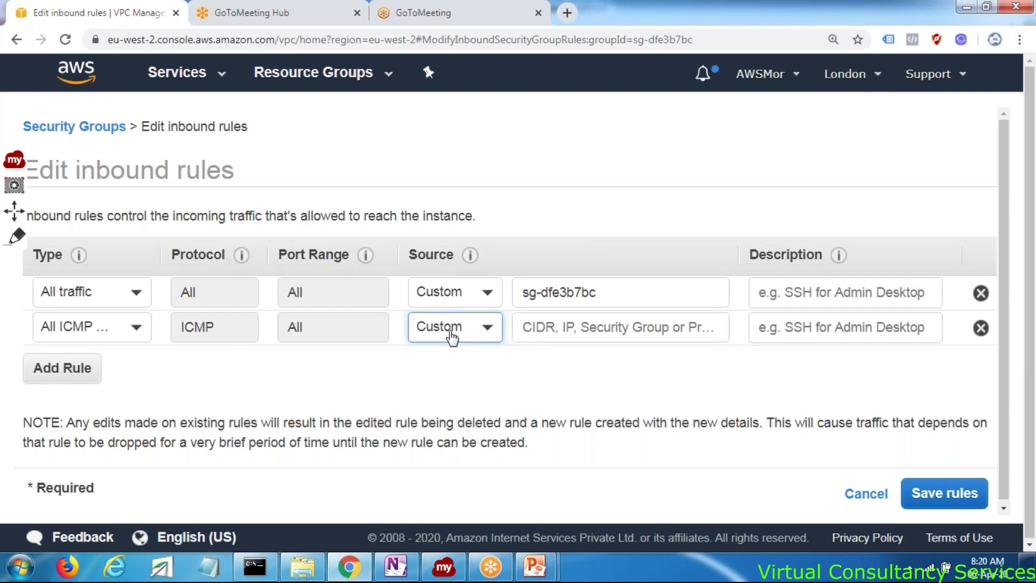
click(452, 339)
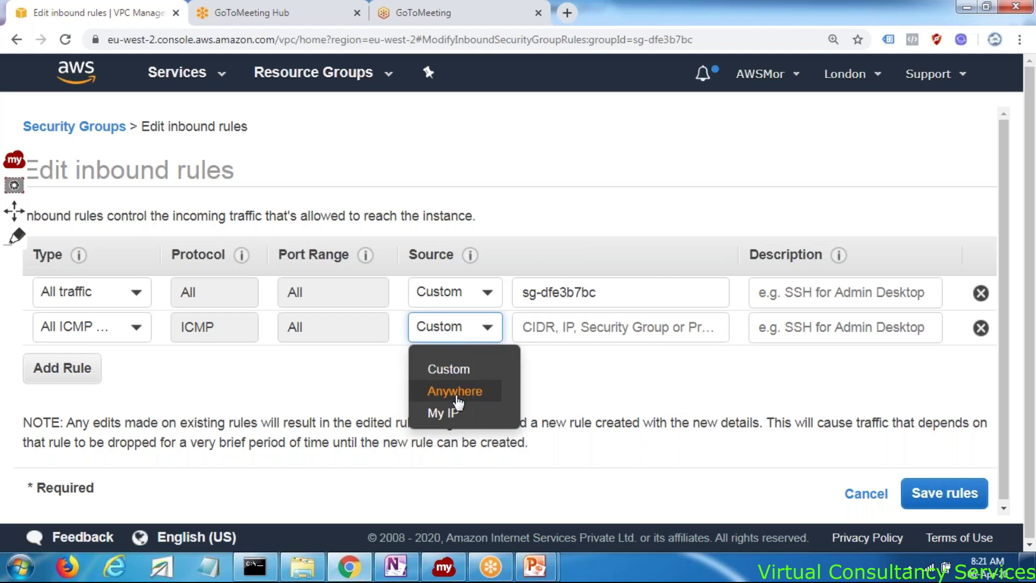
click(456, 392)
click(467, 327)
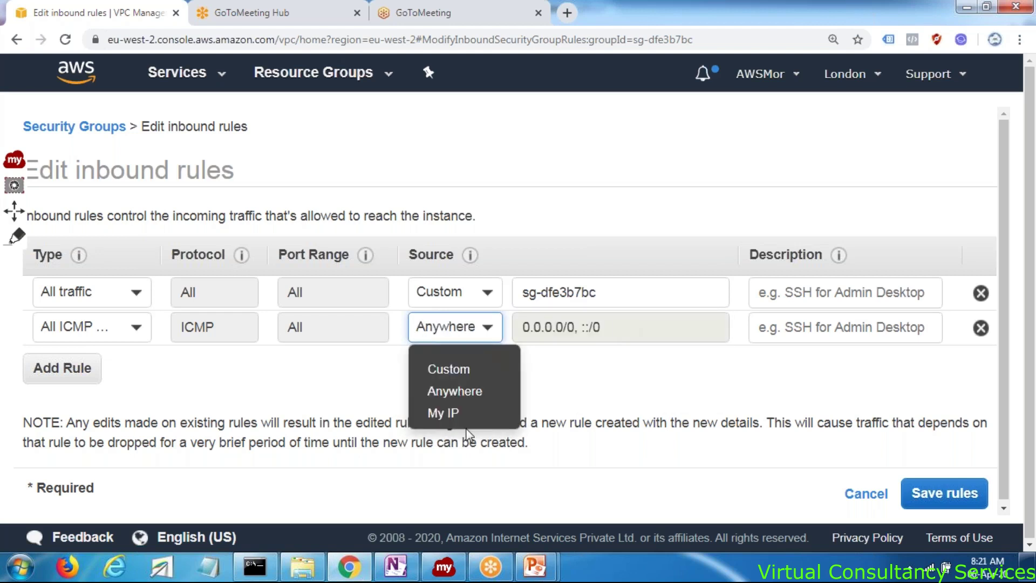
click(465, 413)
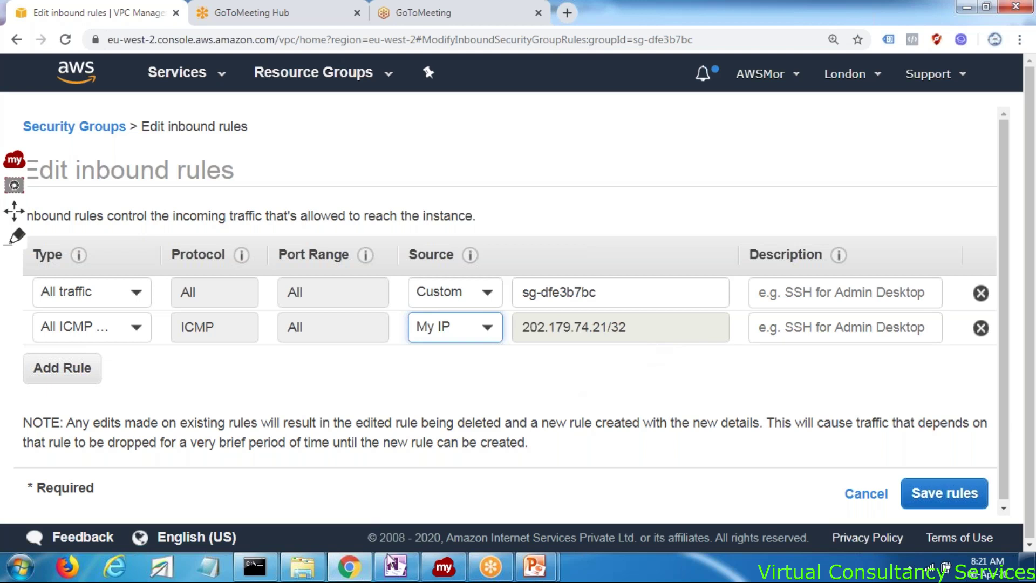
Add an RDP inbound rule with My IP as its source
click(62, 372)
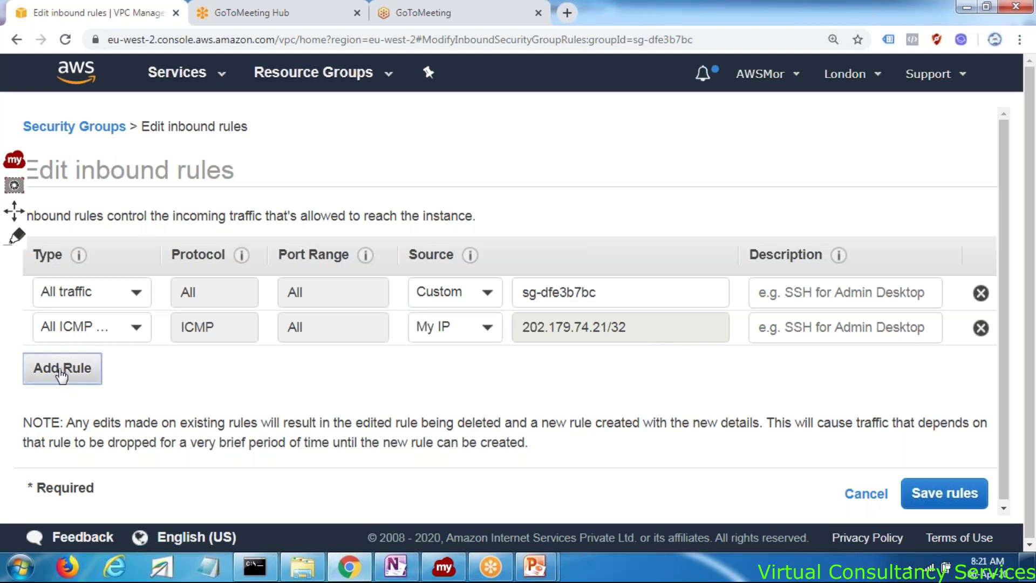
click(62, 372)
click(61, 371)
text(rdp)
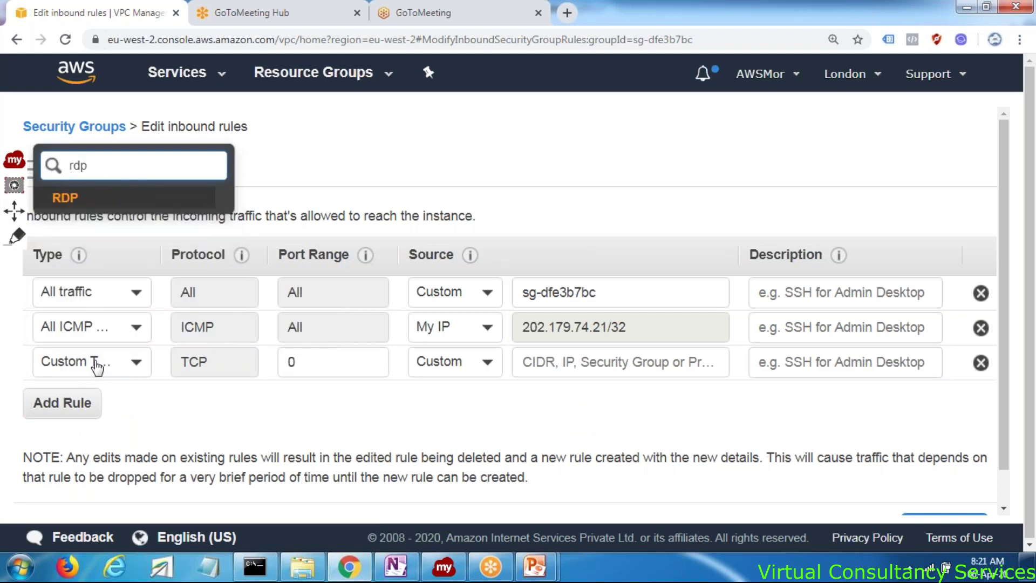
click(65, 198)
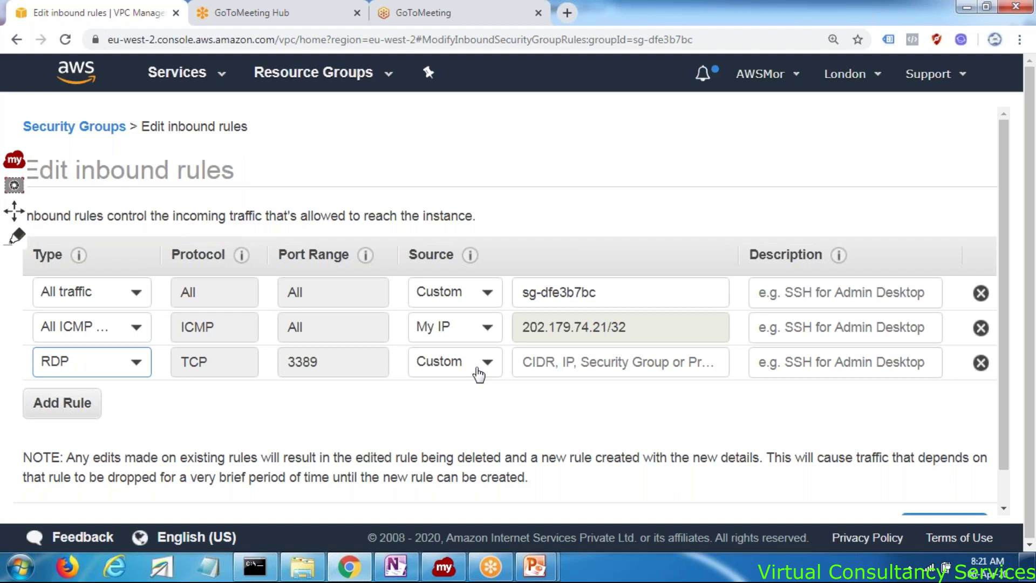
click(479, 372)
click(477, 445)
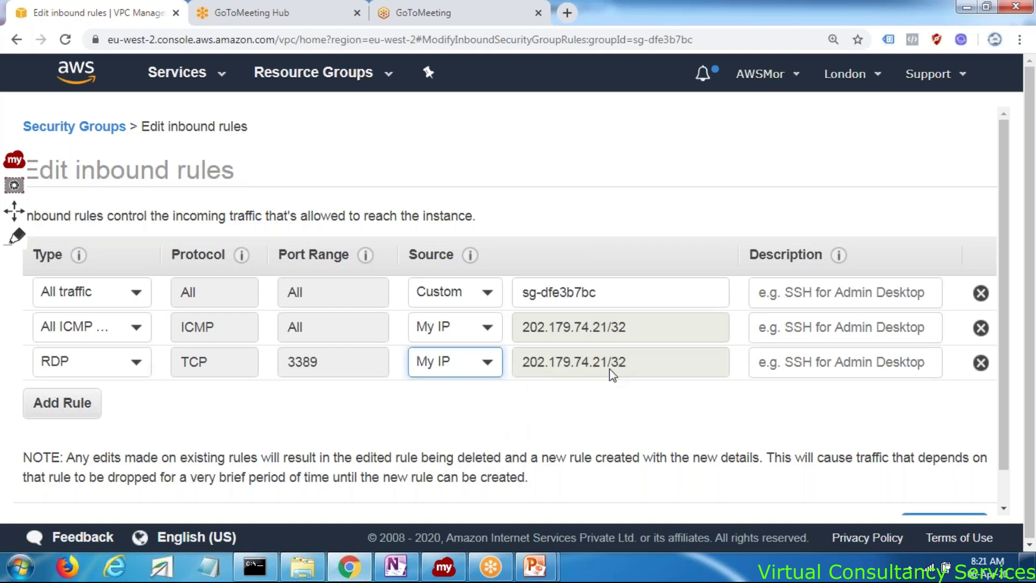
Change the source of both the ICMP and RDP rules to Custom with 0.0.0.0/0
mouse_move(410, 564)
click(448, 329)
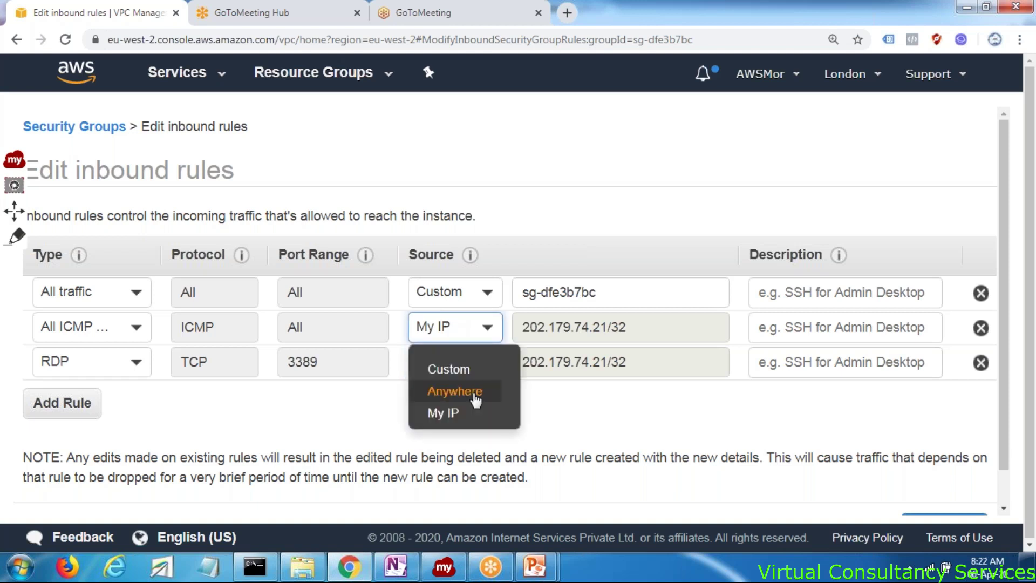
click(475, 396)
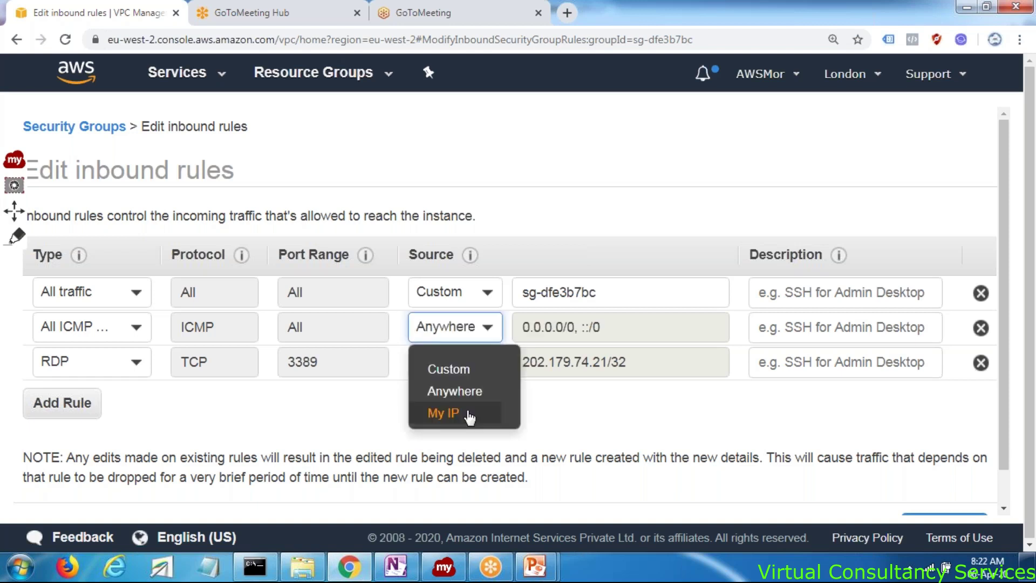
click(449, 370)
click(526, 367)
click(475, 363)
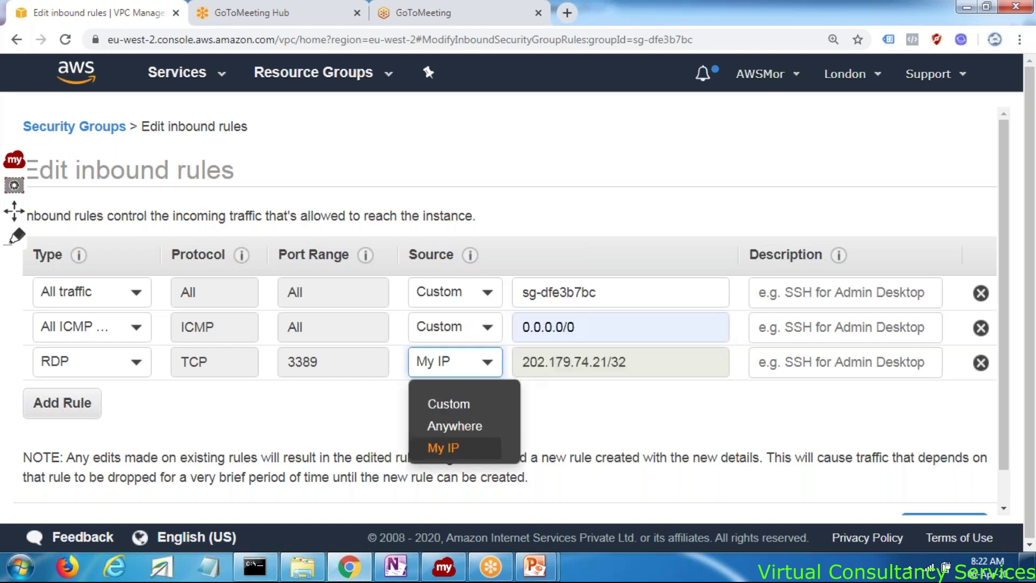
click(459, 415)
click(581, 398)
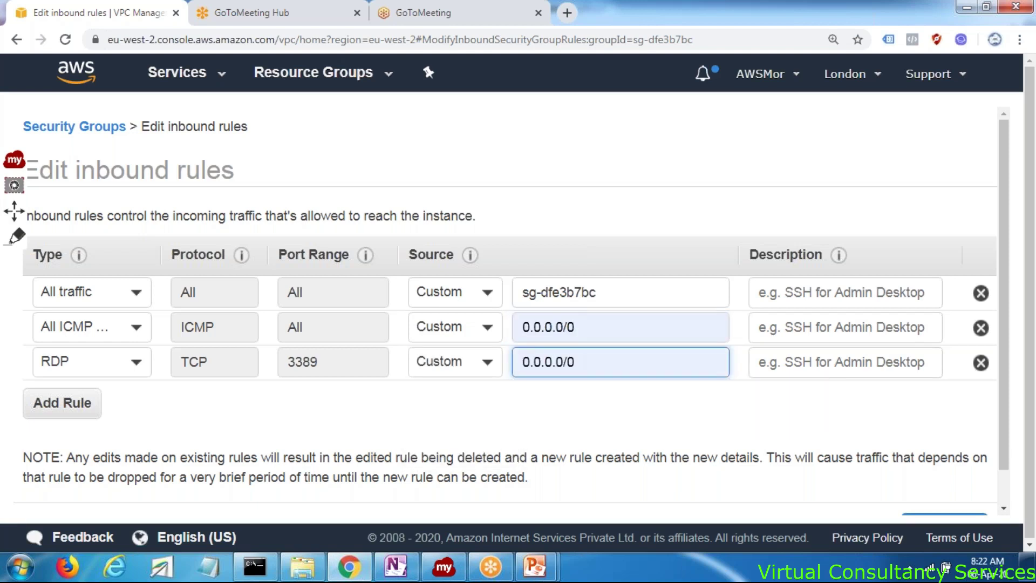
Add an HTTPS inbound rule with the custom source 0.0.0.0/0 and save the rules
click(79, 414)
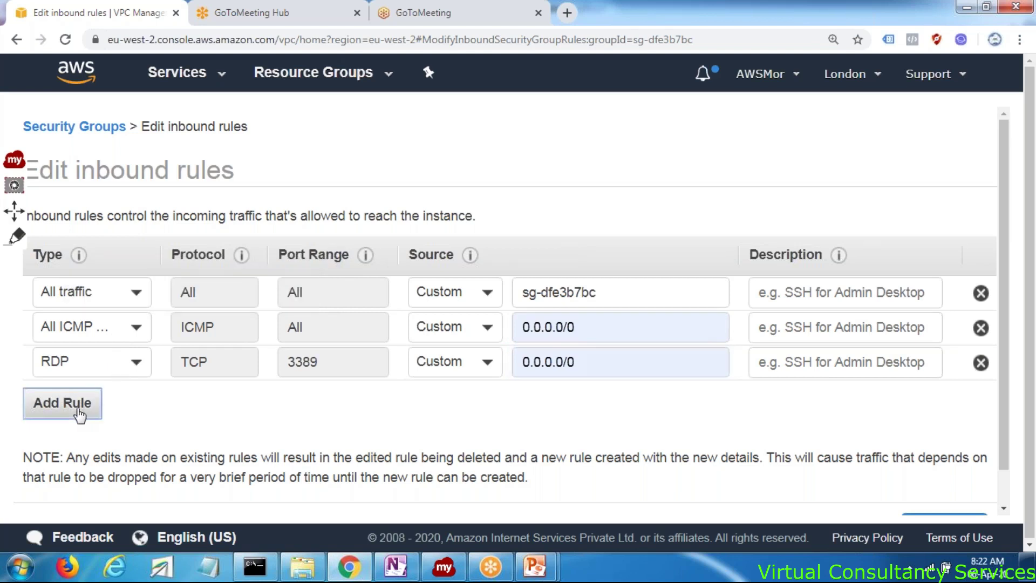
click(80, 415)
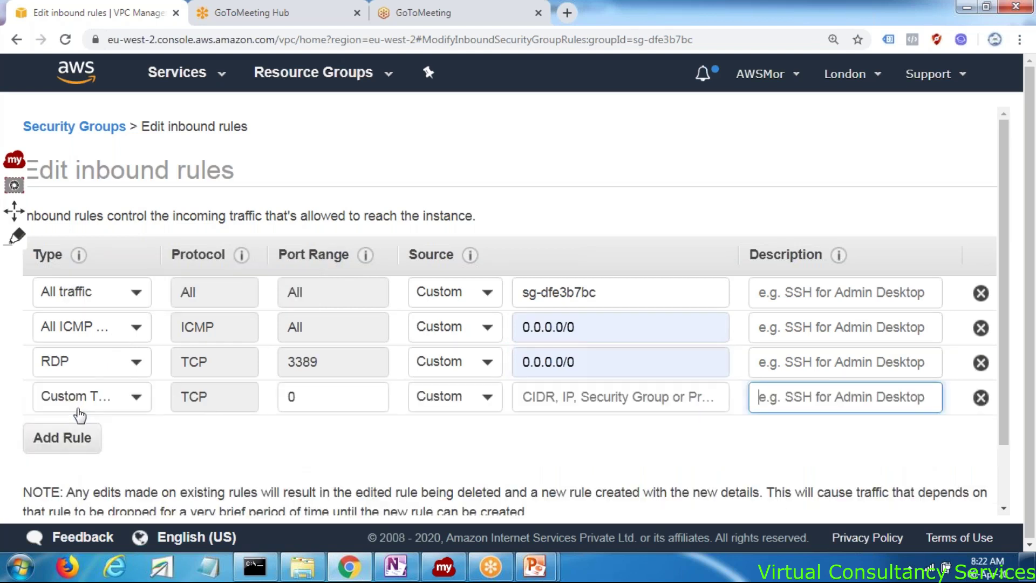
click(81, 404)
text(http)
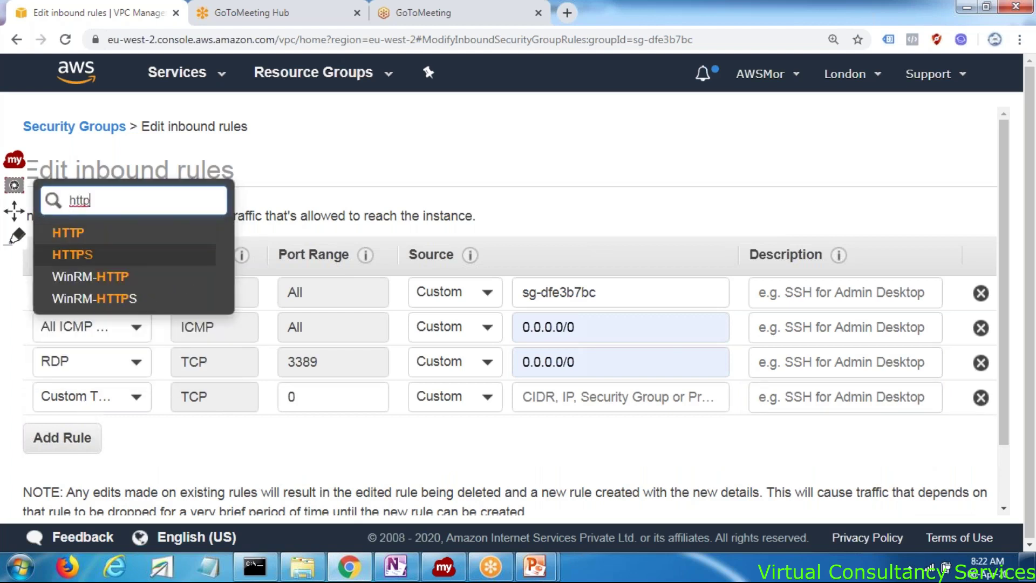
key(Return)
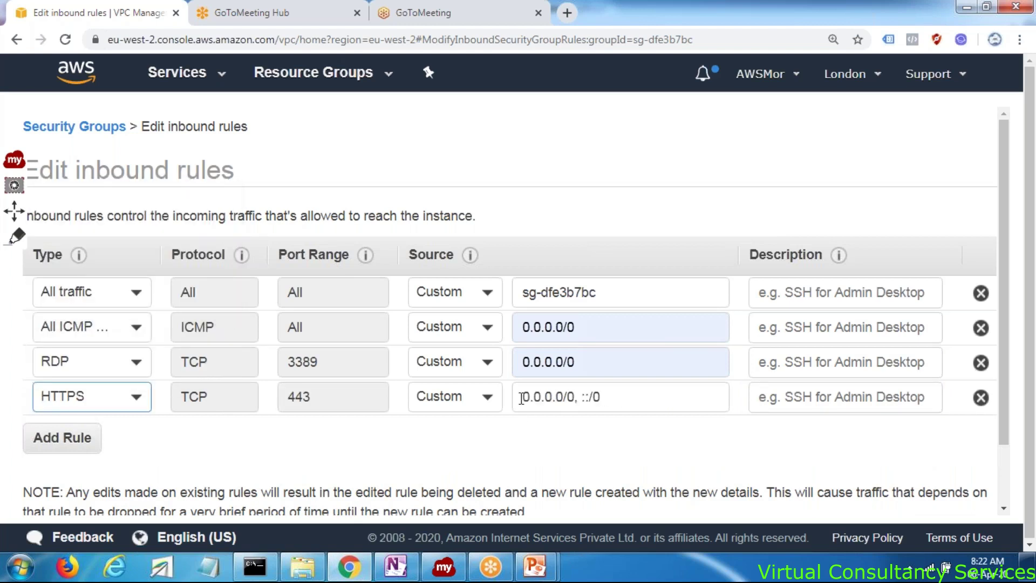
drag(647, 408, 513, 393)
drag(649, 406, 515, 388)
text(0.0)
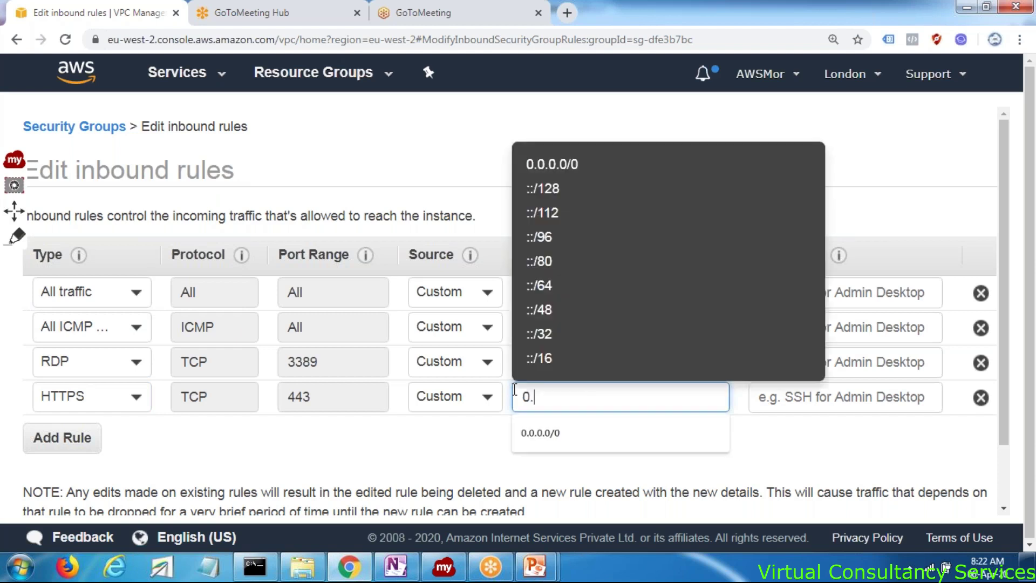
click(540, 432)
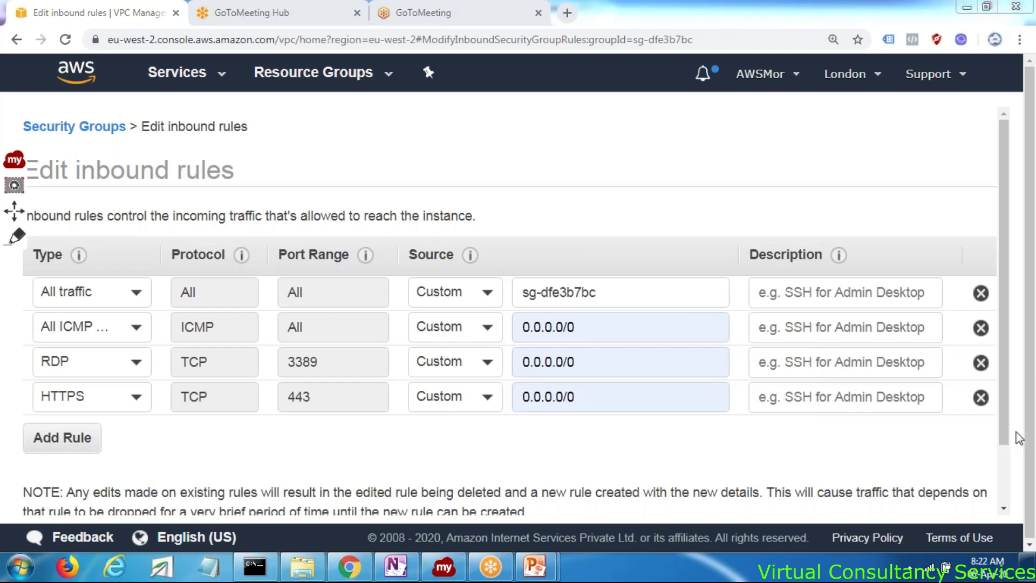
click(883, 297)
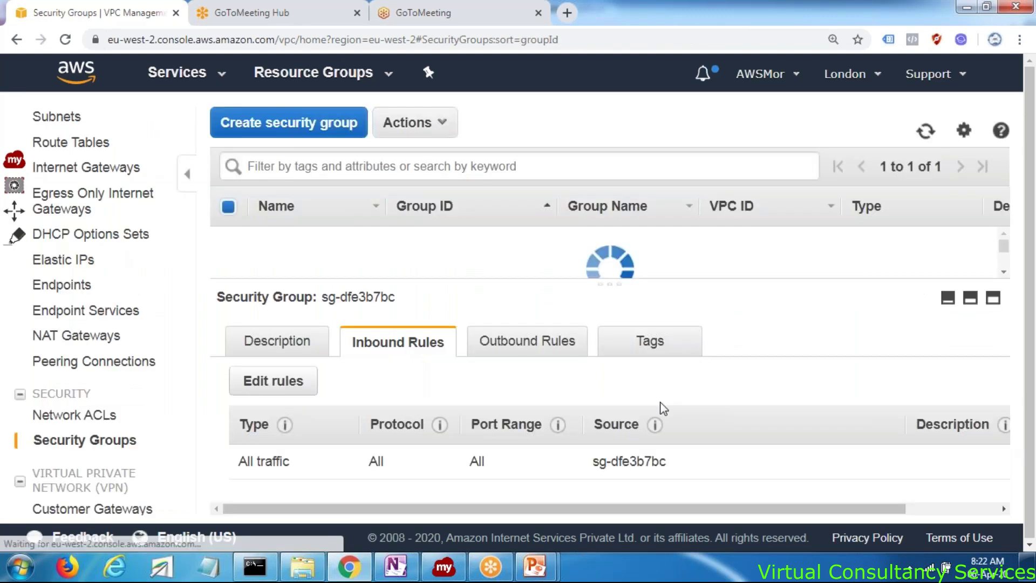
Examine the sources of the RDP, HTTPS and ICMP rules in the saved inbound rules list
drag(613, 399, 668, 400)
drag(616, 436, 699, 436)
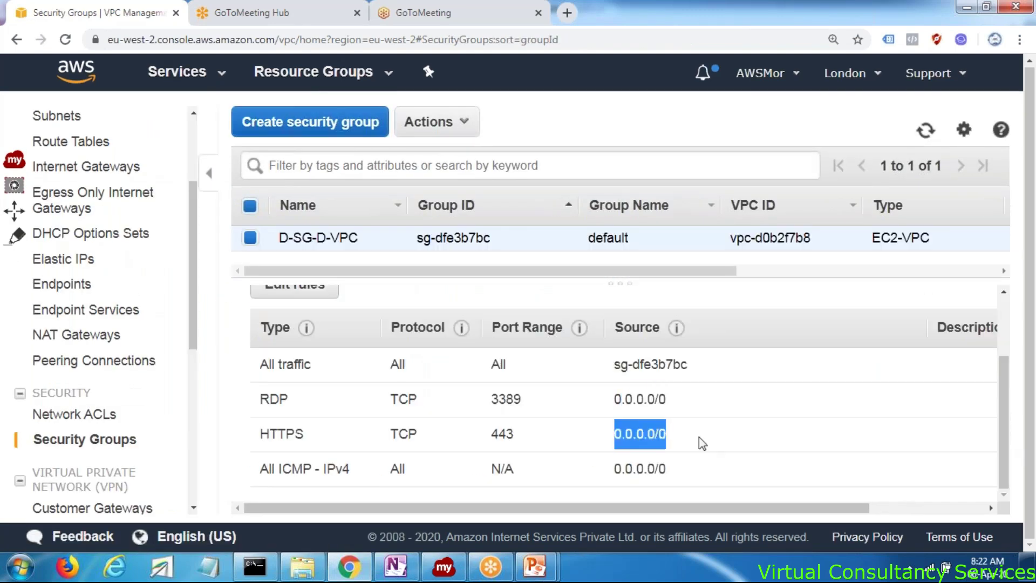
click(619, 470)
scroll(609, 454, up, 1)
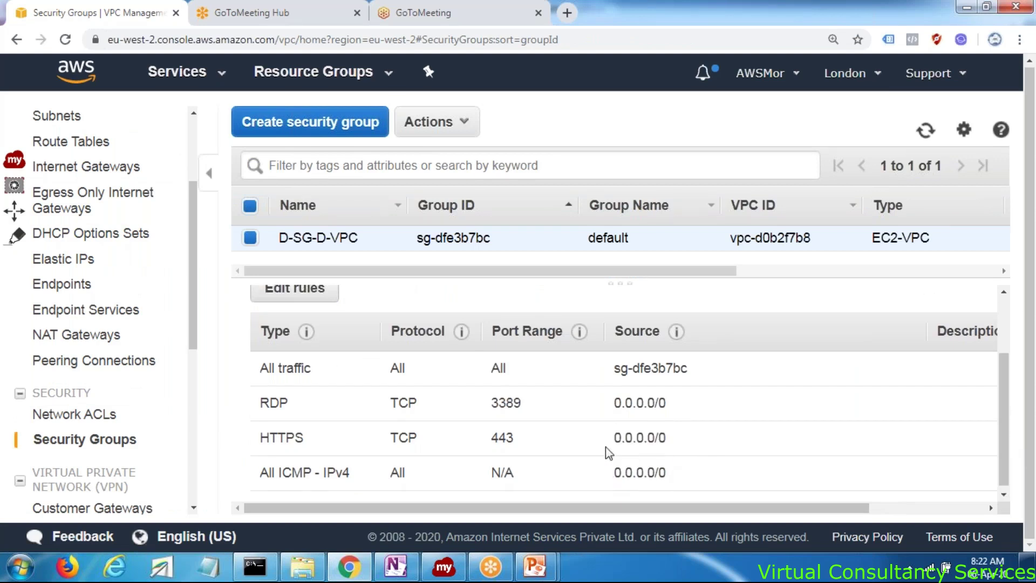
scroll(609, 453, up, 2)
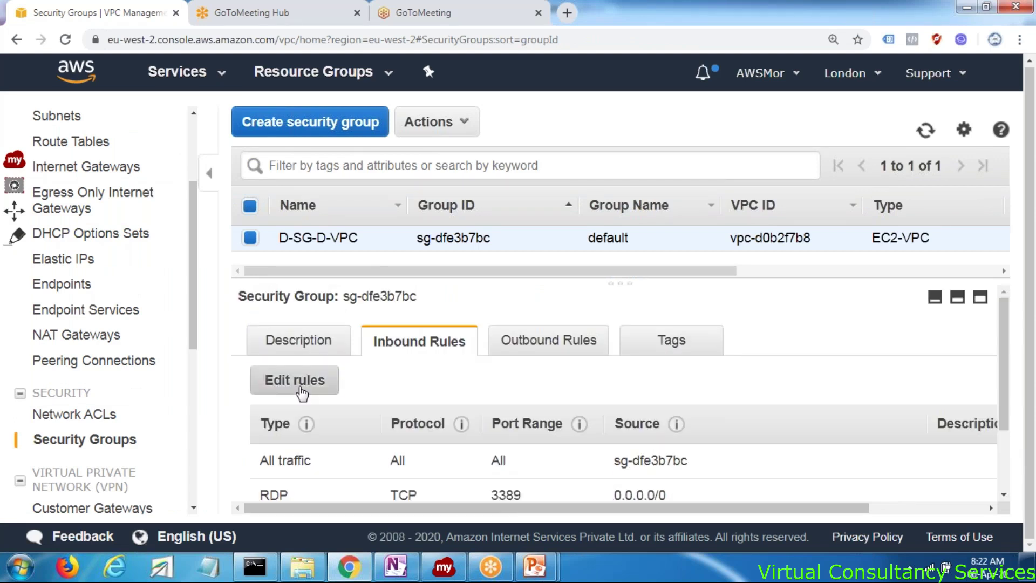
Delete the All ICMP - IPv4 rule from the default security group's inbound rules and save the change
click(300, 388)
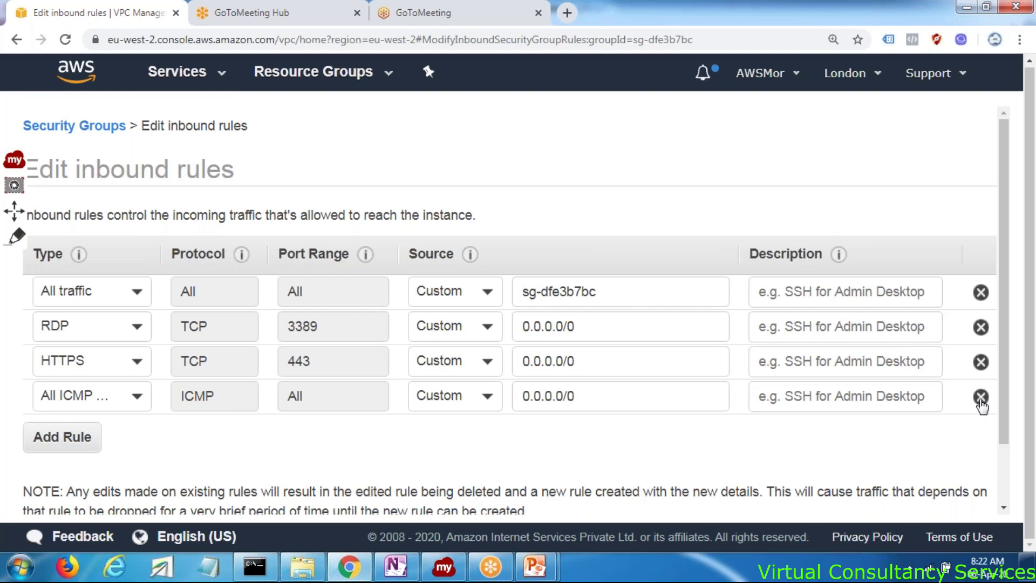
click(981, 397)
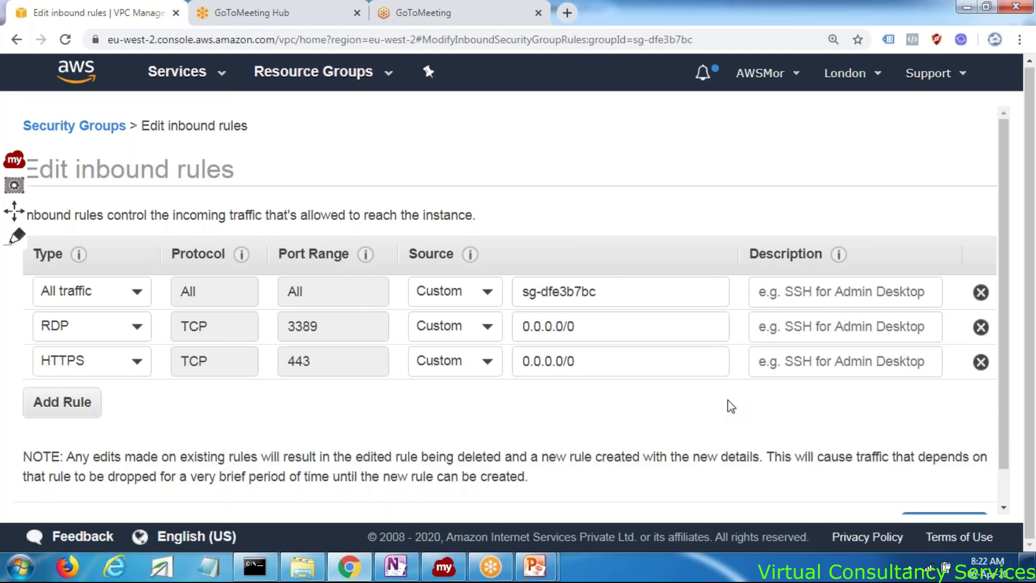
scroll(731, 406, down, 1)
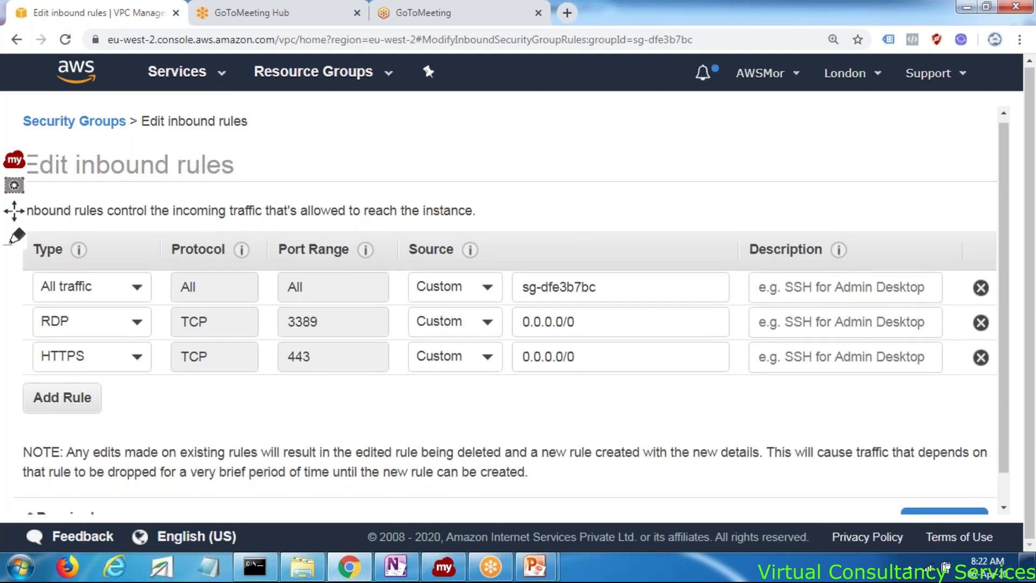
scroll(510, 314, down, 1)
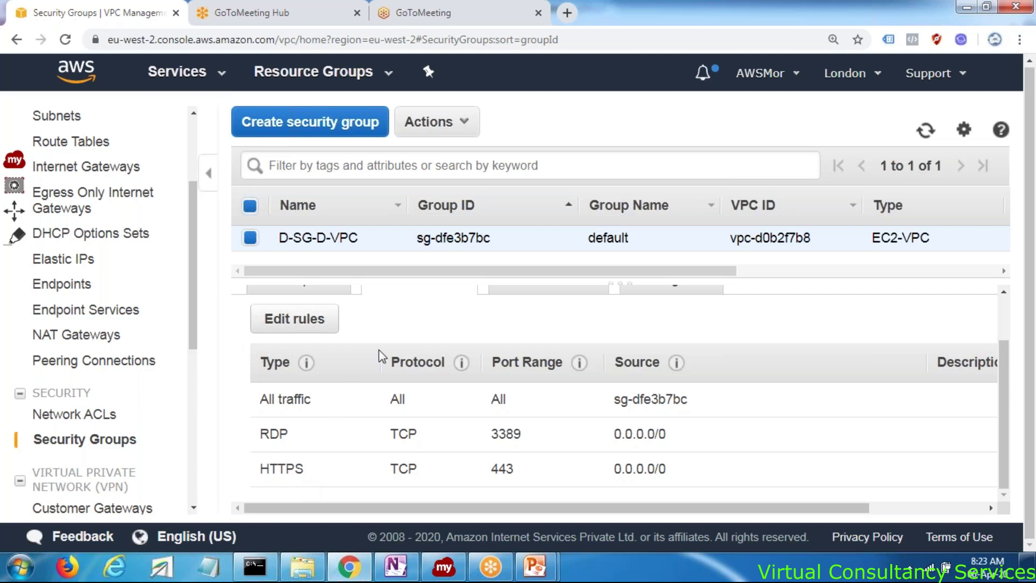
scroll(381, 349, up, 2)
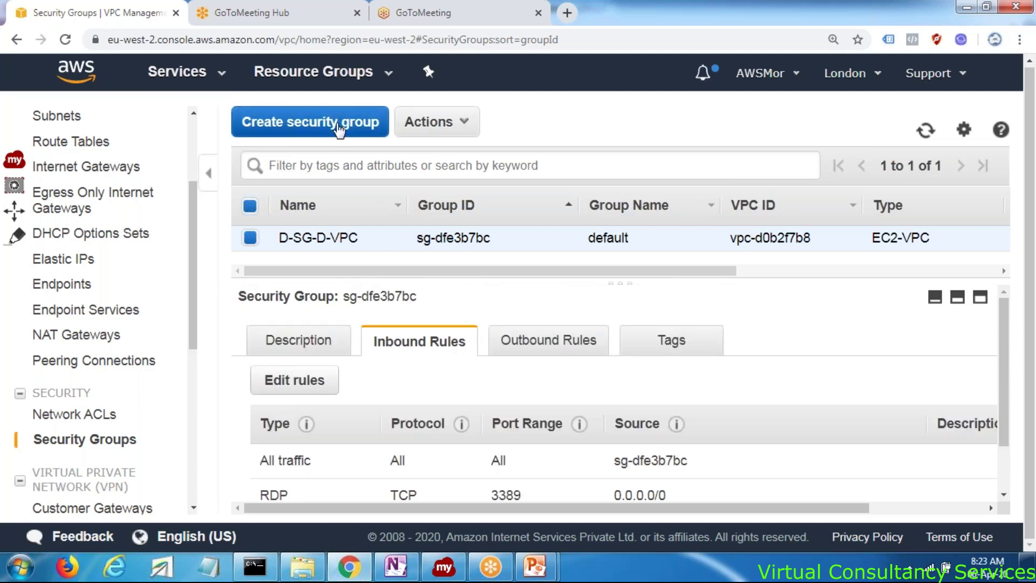
scroll(393, 407, down, 1)
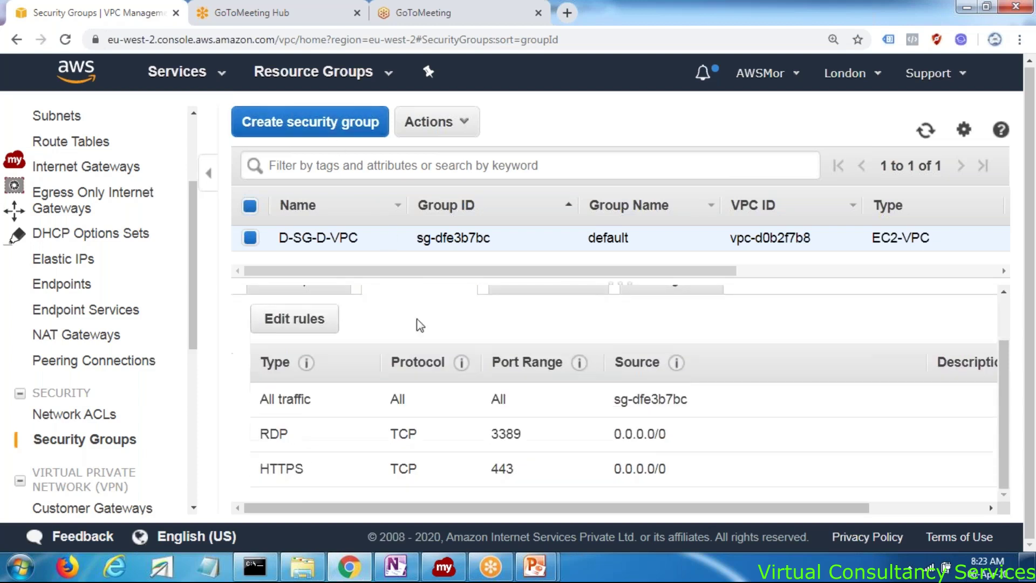
scroll(416, 324, up, 1)
scroll(410, 377, down, 1)
scroll(447, 342, up, 1)
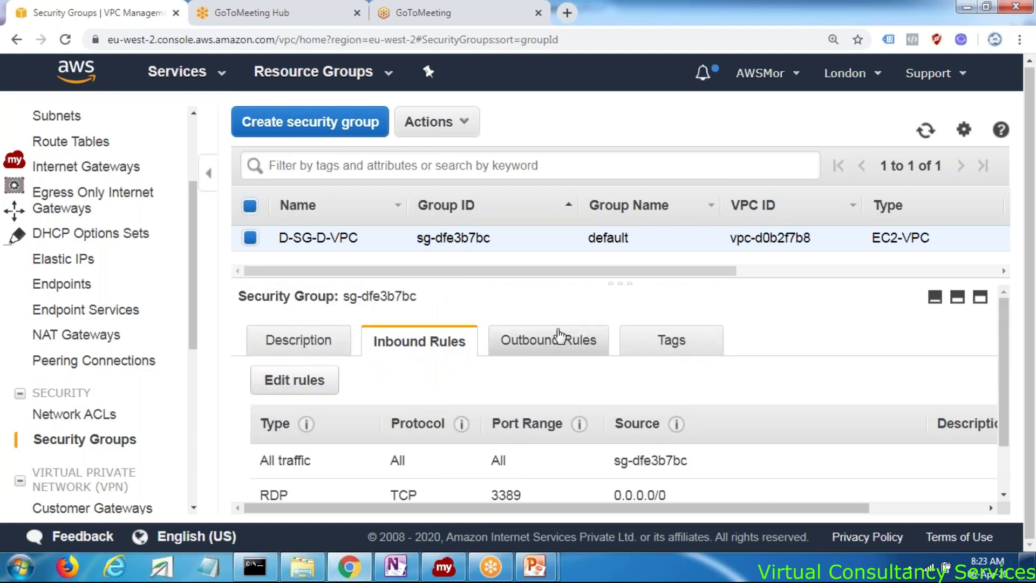
Review the default security group's outbound and inbound rules, opening the inbound rules for editing and leaving them unchanged
click(559, 337)
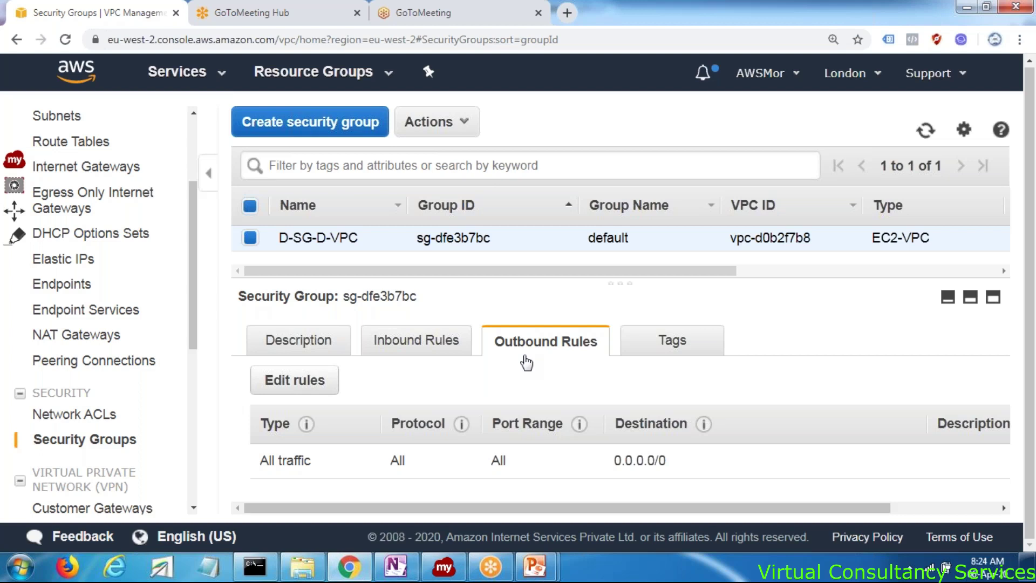
click(444, 355)
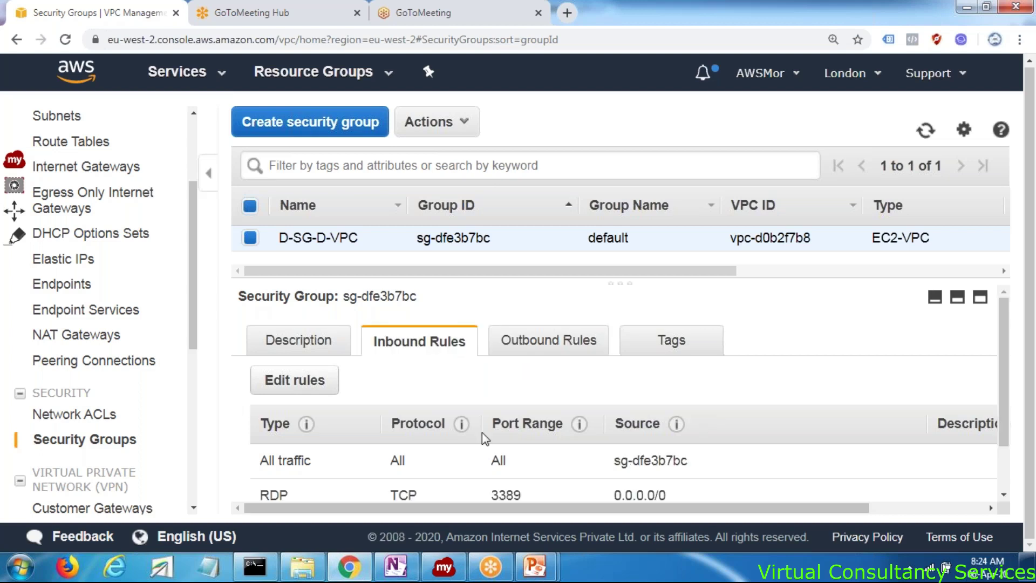
scroll(482, 432, down, 2)
click(335, 332)
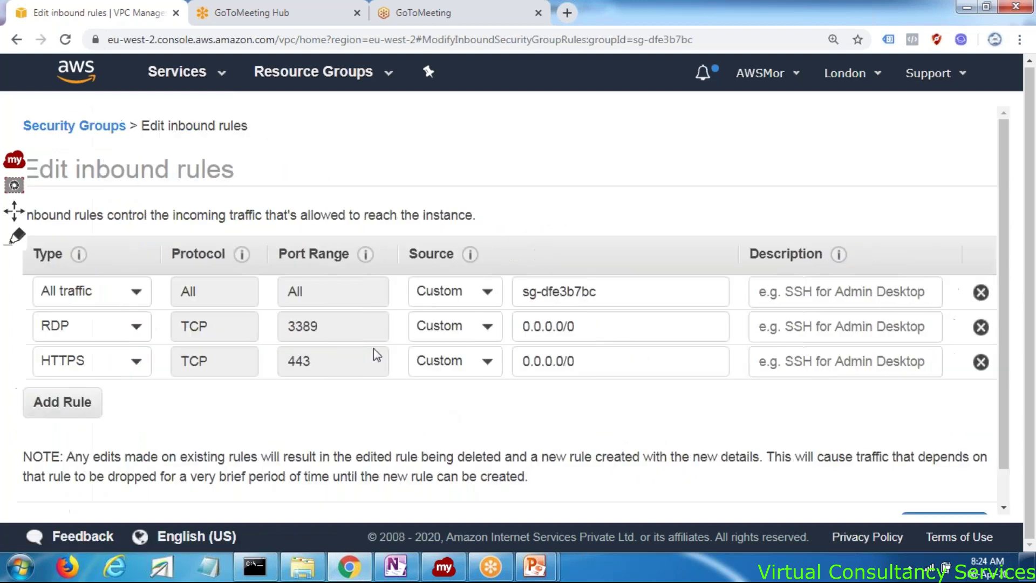
scroll(880, 439, down, 1)
click(864, 488)
Open the default security group's outbound rules for editing, review the All traffic rule and close the editor without changes
click(506, 358)
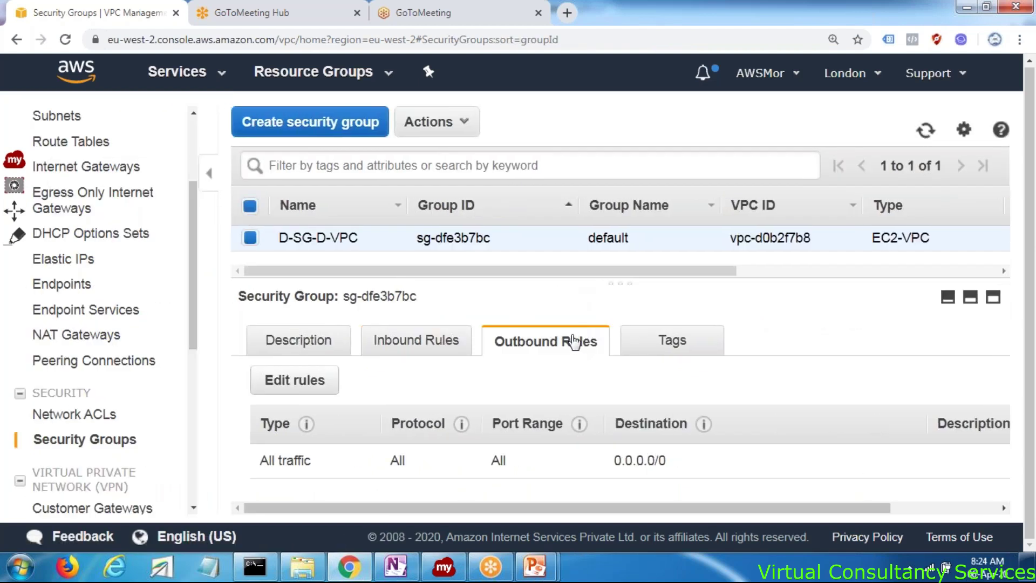
click(294, 380)
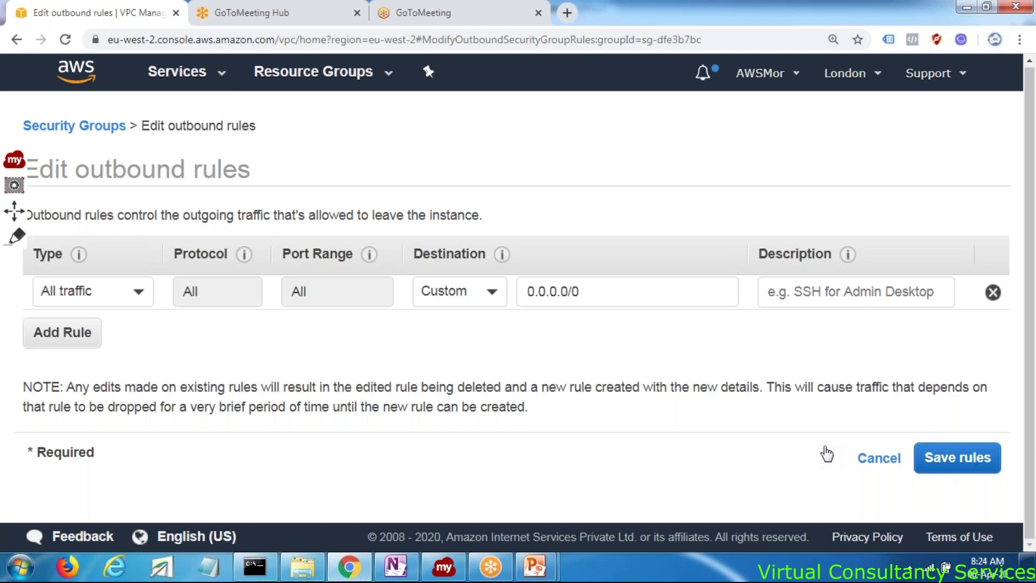
click(957, 458)
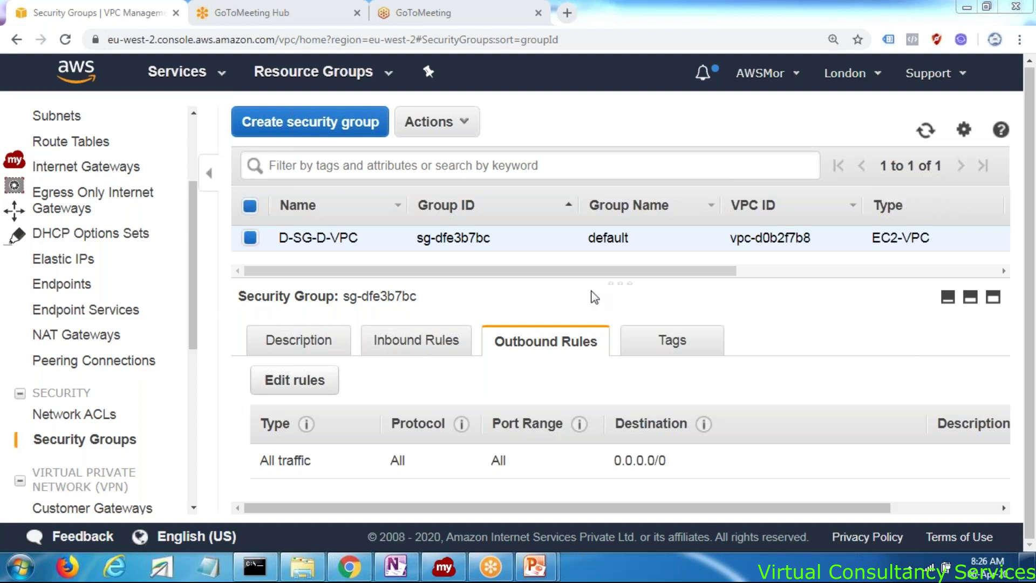
Examine the types, ports and sources in the default security group's inbound rules list
click(418, 341)
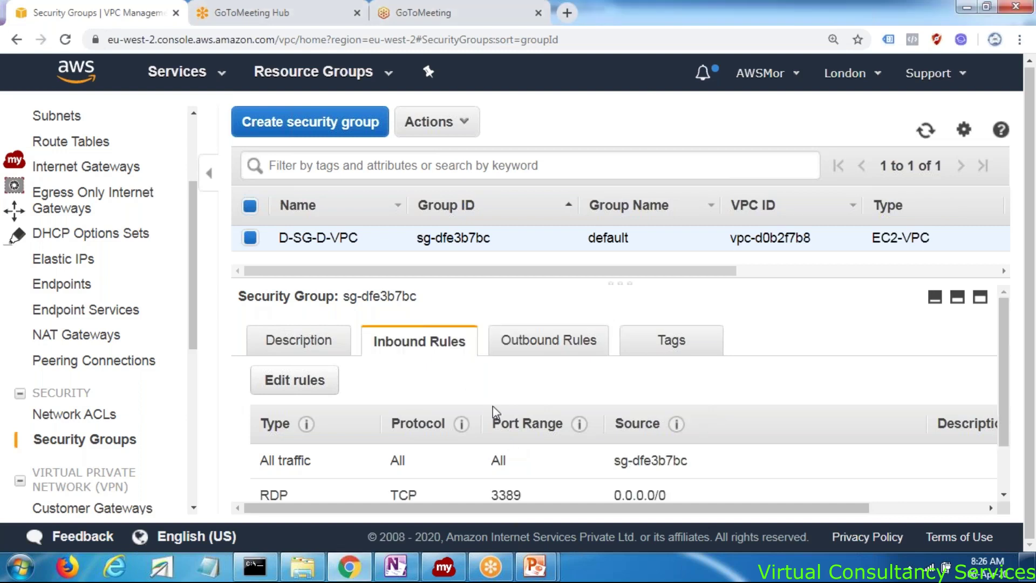
scroll(496, 414, down, 1)
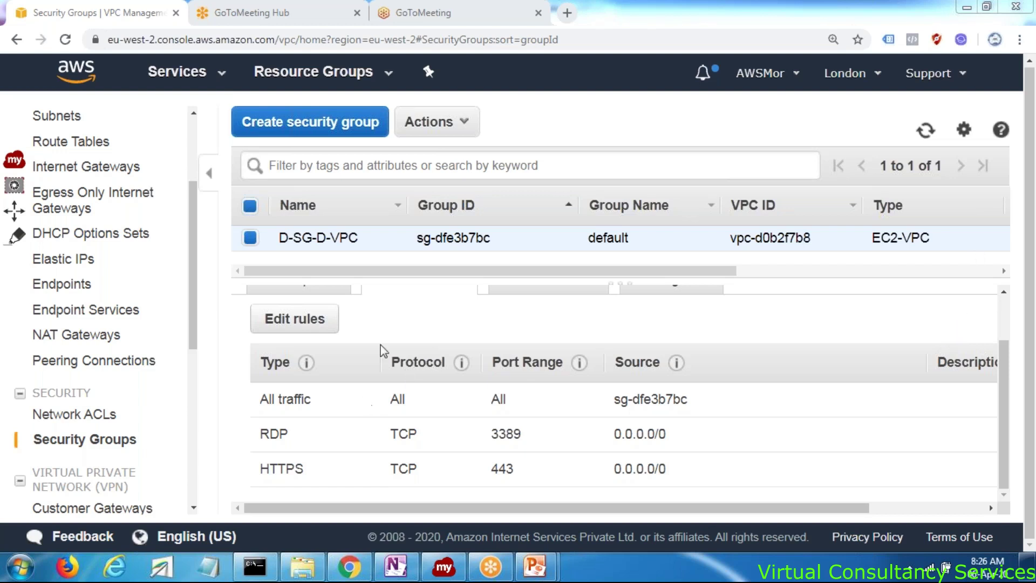
scroll(397, 324, up, 1)
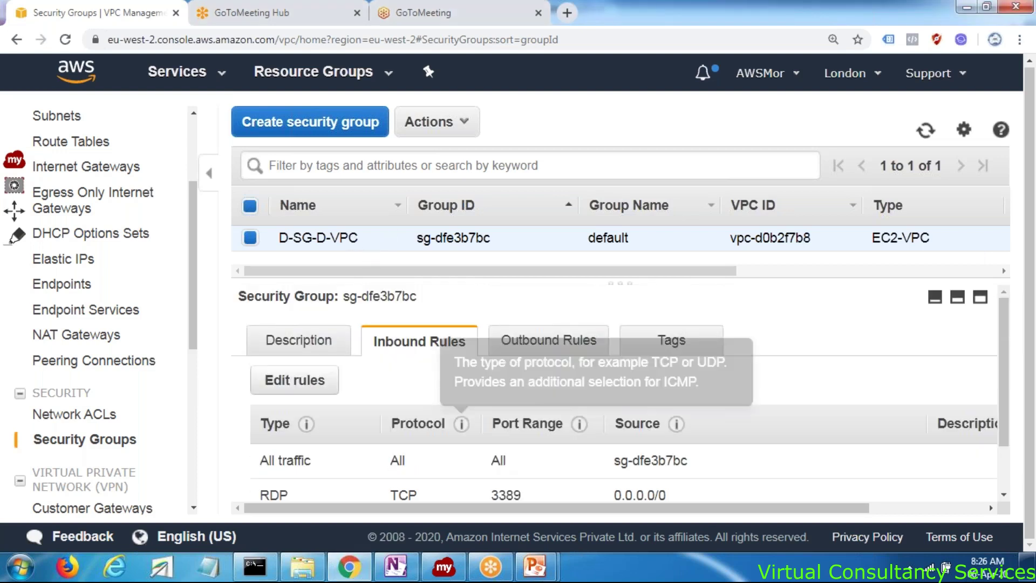
Switch to the AWS L2.3 RT & SG presentation in PowerPoint and look through its Security Groups slides
mouse_move(535, 566)
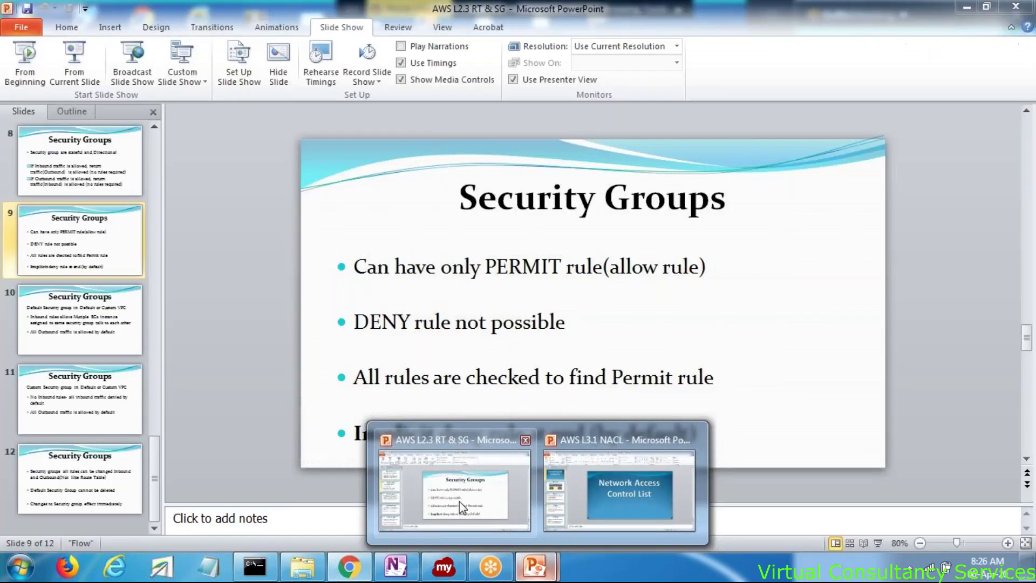
click(458, 501)
click(95, 266)
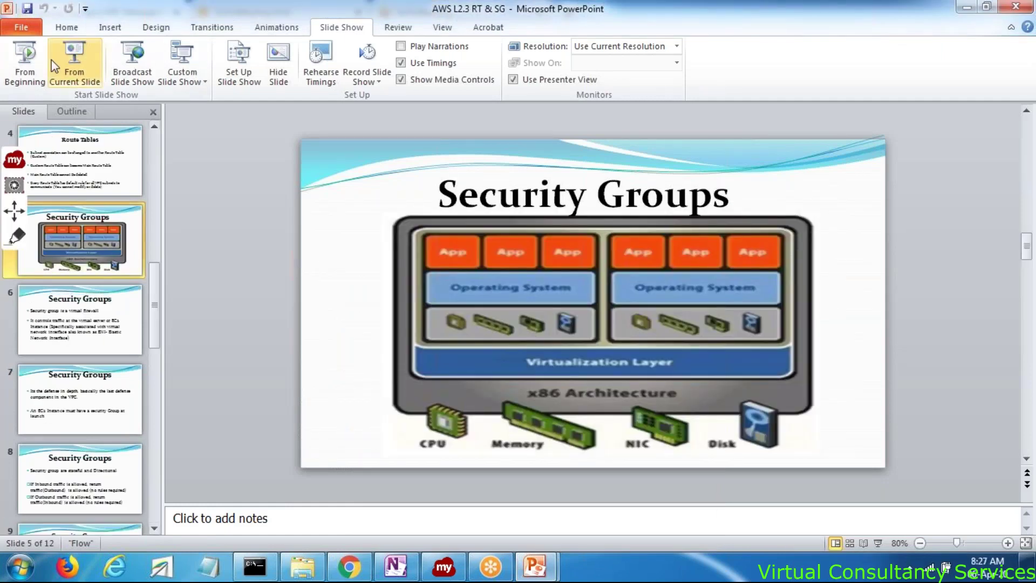
scroll(85, 270, down, 3)
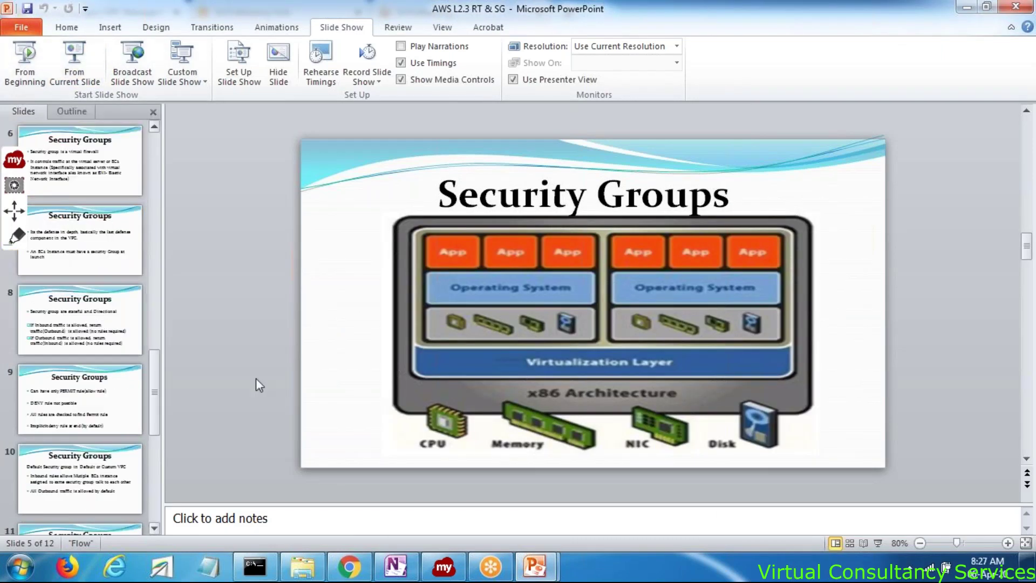
Return to the AWS console in Chrome and examine the subnets associated with the D-NACL-D-VPC network ACL
click(365, 576)
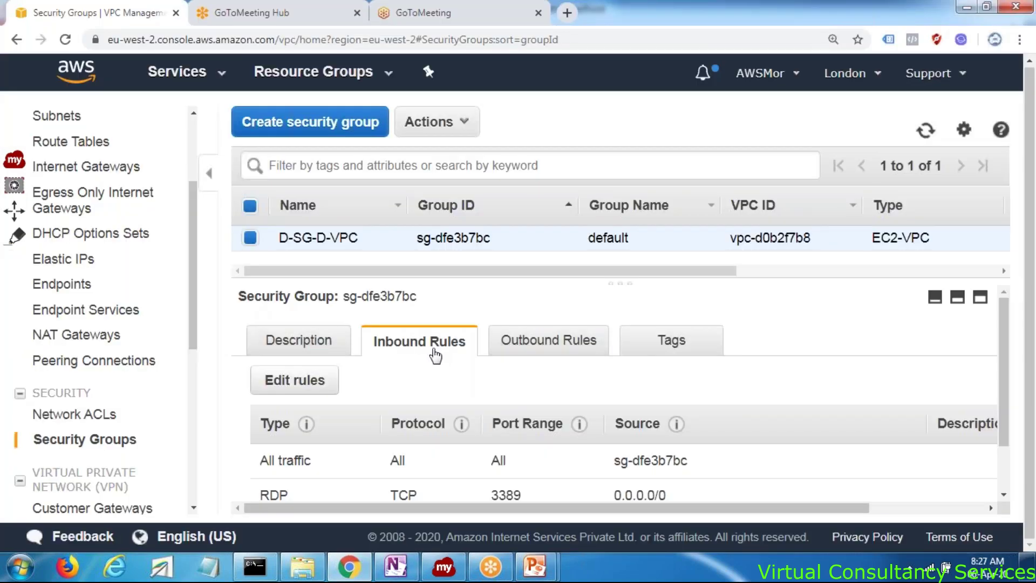
click(75, 416)
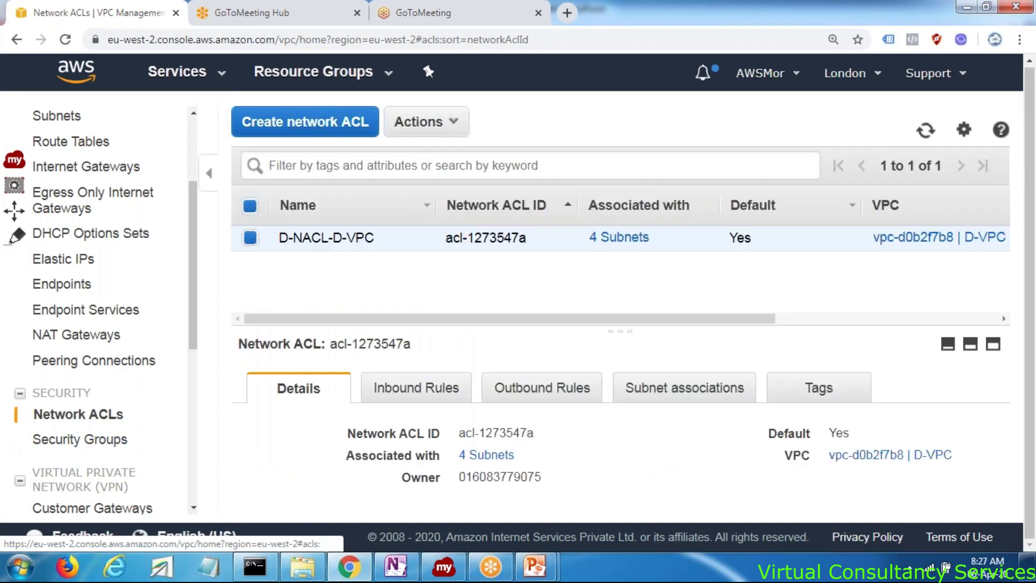
click(639, 397)
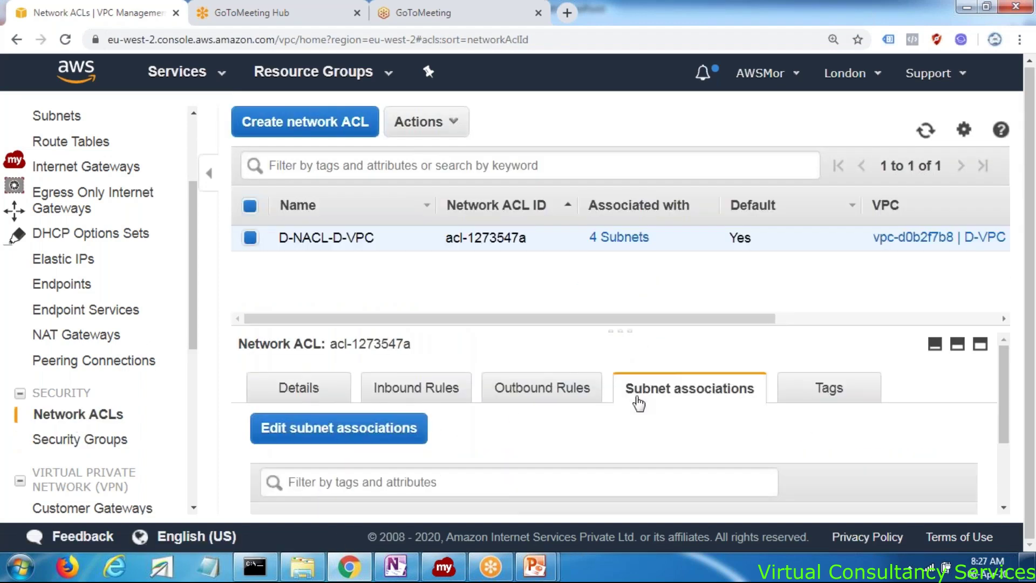
scroll(547, 463, down, 3)
scroll(548, 463, down, 1)
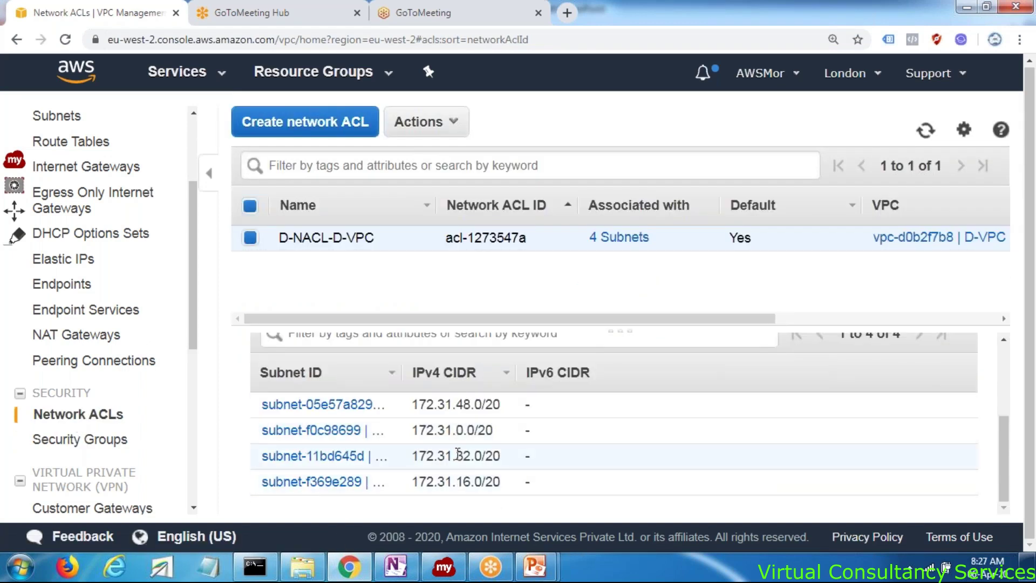
scroll(458, 455, up, 3)
scroll(457, 454, up, 1)
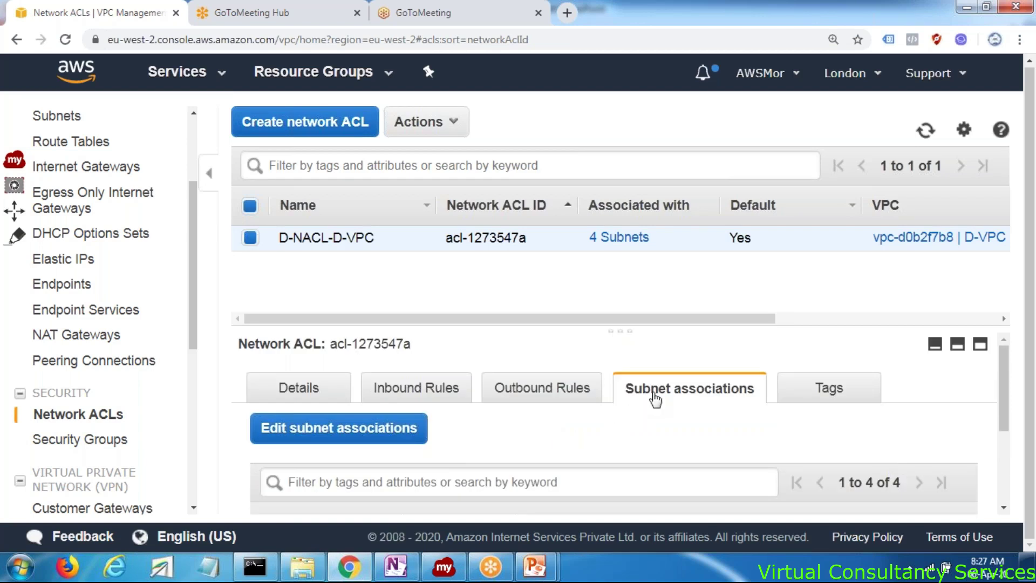
Go back to the D-SG-D-VPC security group and compare its inbound rules with its outbound rules
click(86, 439)
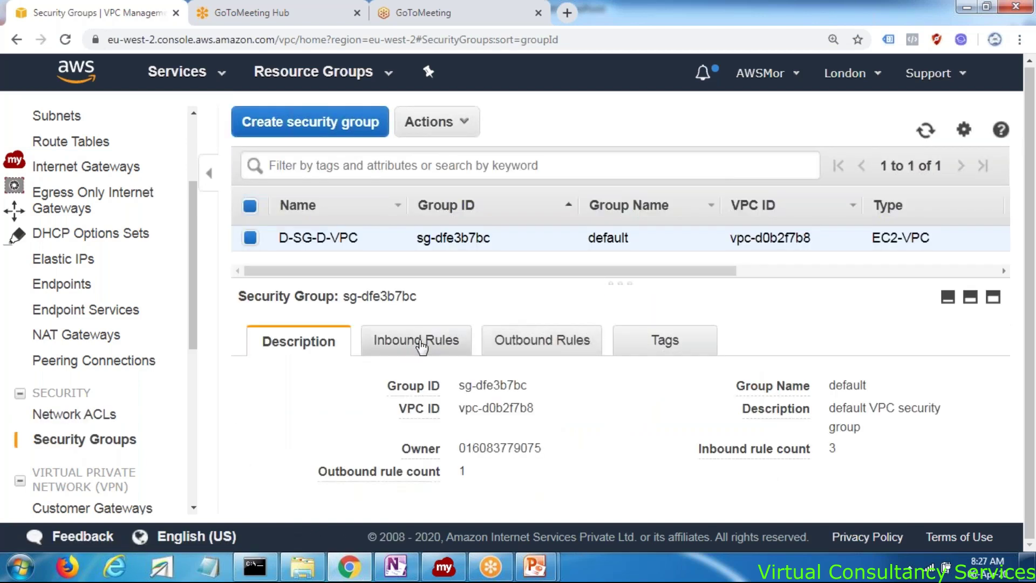
click(422, 347)
scroll(526, 375, down, 2)
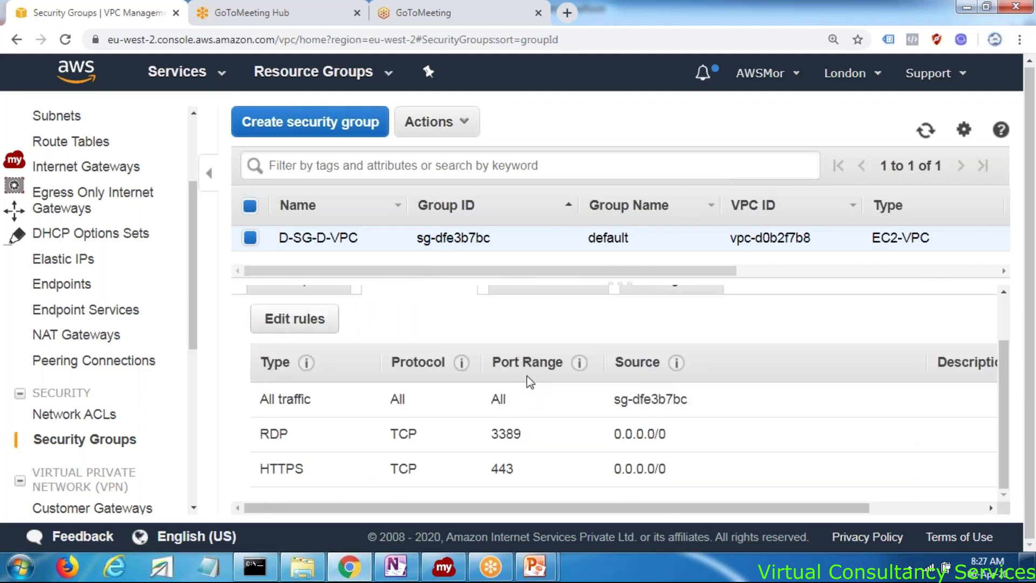
scroll(529, 380, up, 1)
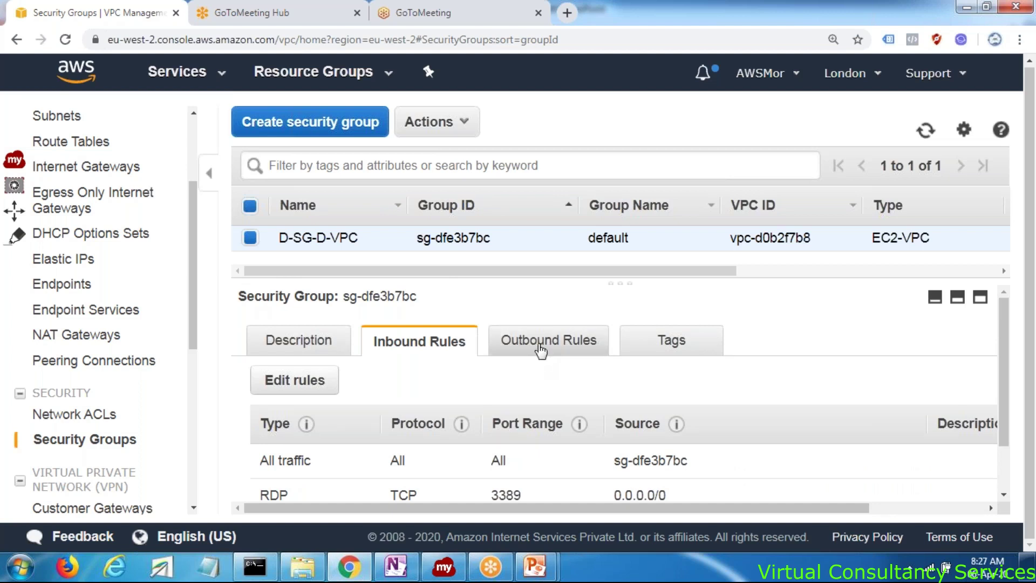
click(541, 351)
click(473, 338)
click(562, 350)
click(413, 347)
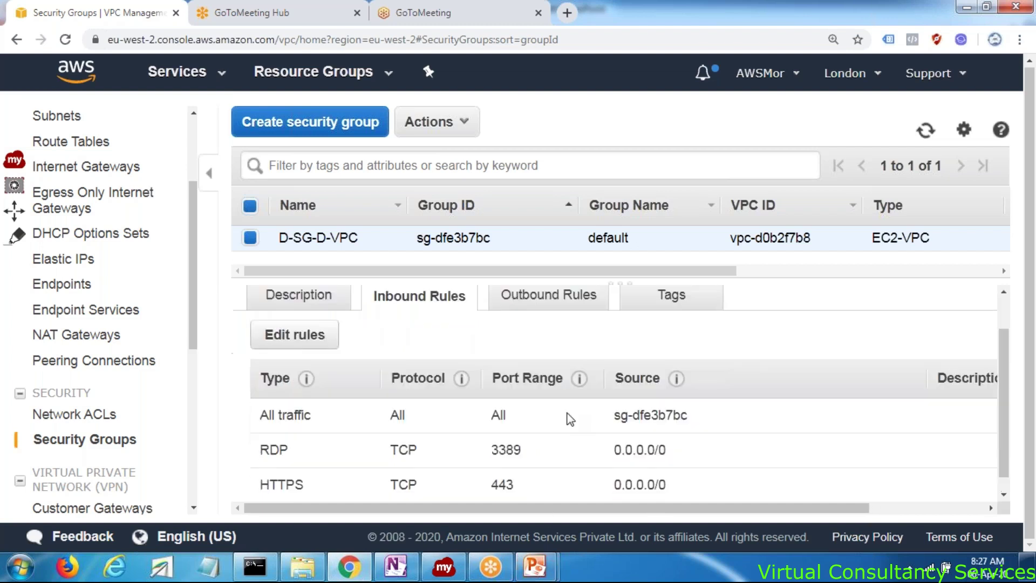
scroll(540, 421, down, 1)
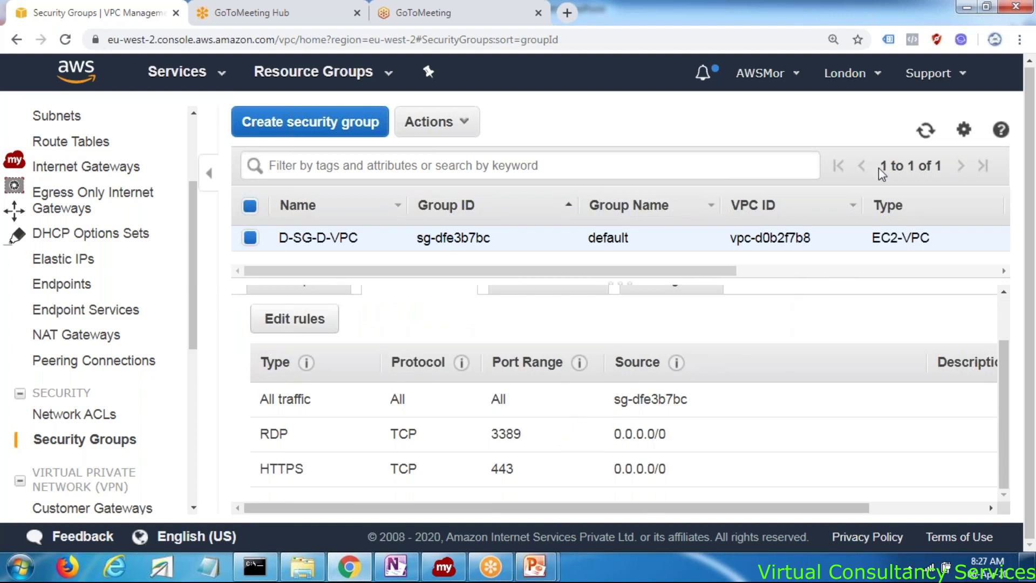
mouse_move(553, 574)
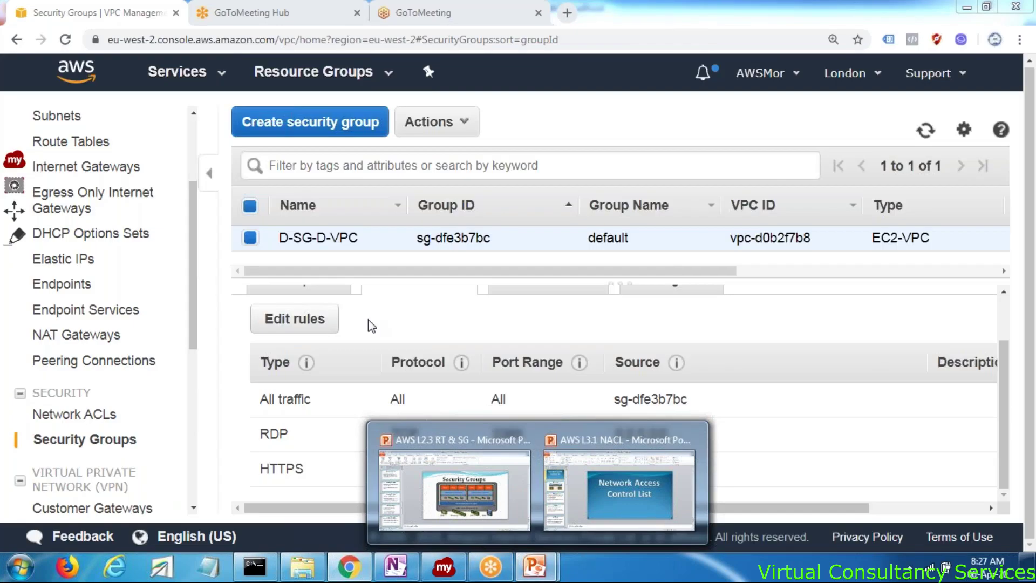
Delete the All traffic, RDP and HTTPS inbound rules from the default security group and save the change
click(295, 319)
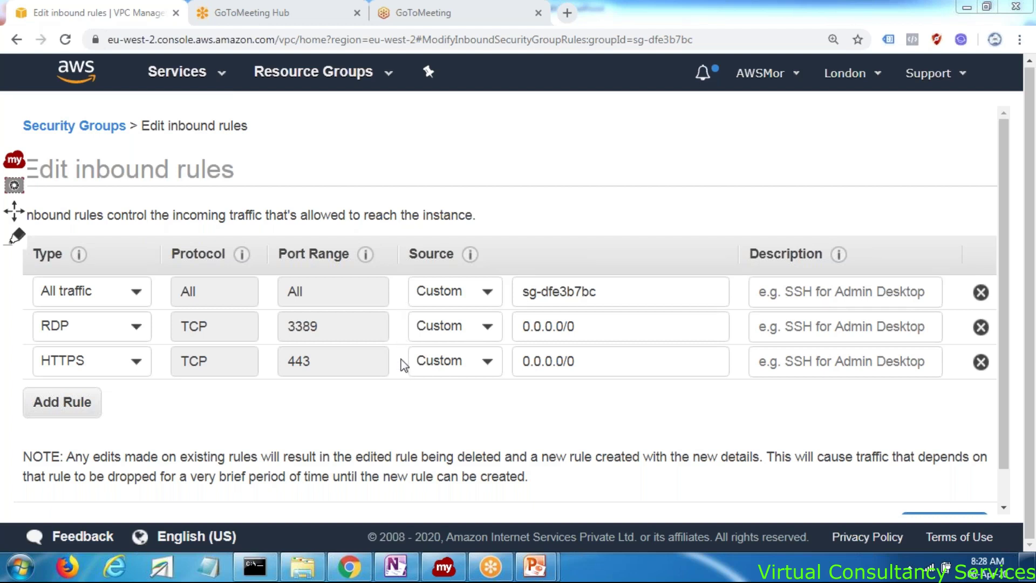
click(981, 327)
click(981, 327)
click(981, 292)
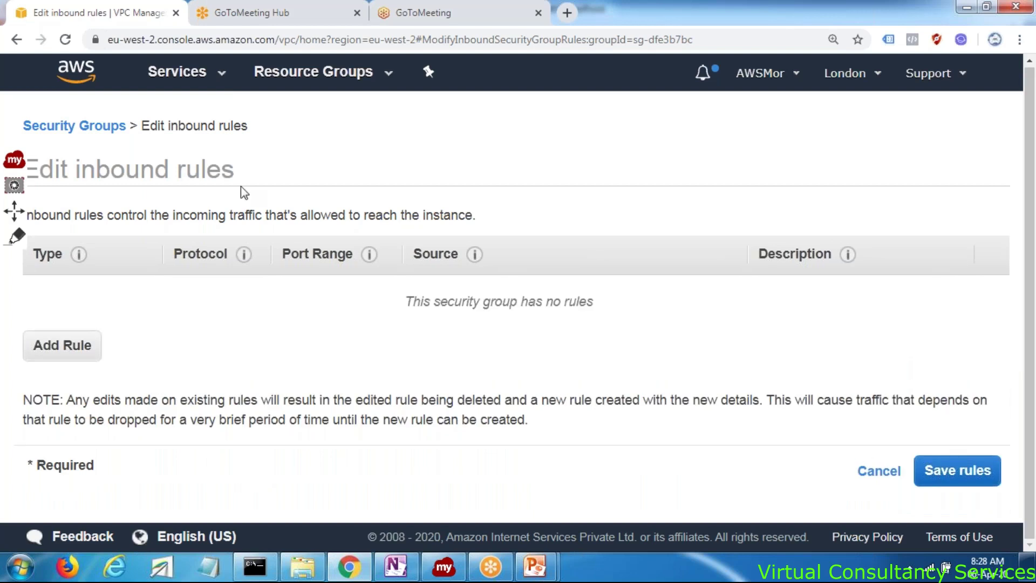
click(939, 471)
click(900, 289)
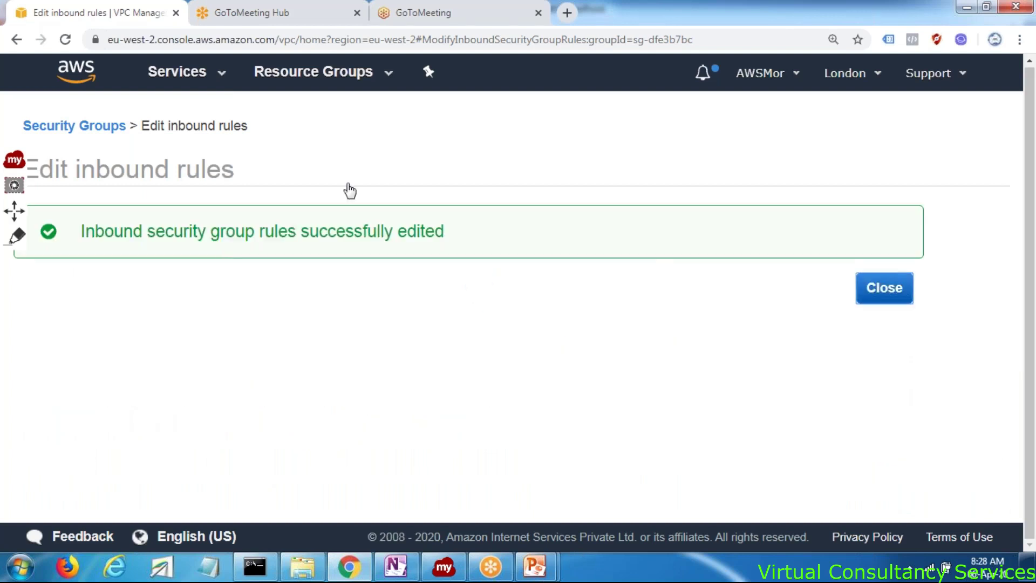
Delete the All traffic outbound rule from the default security group and save the change
click(322, 385)
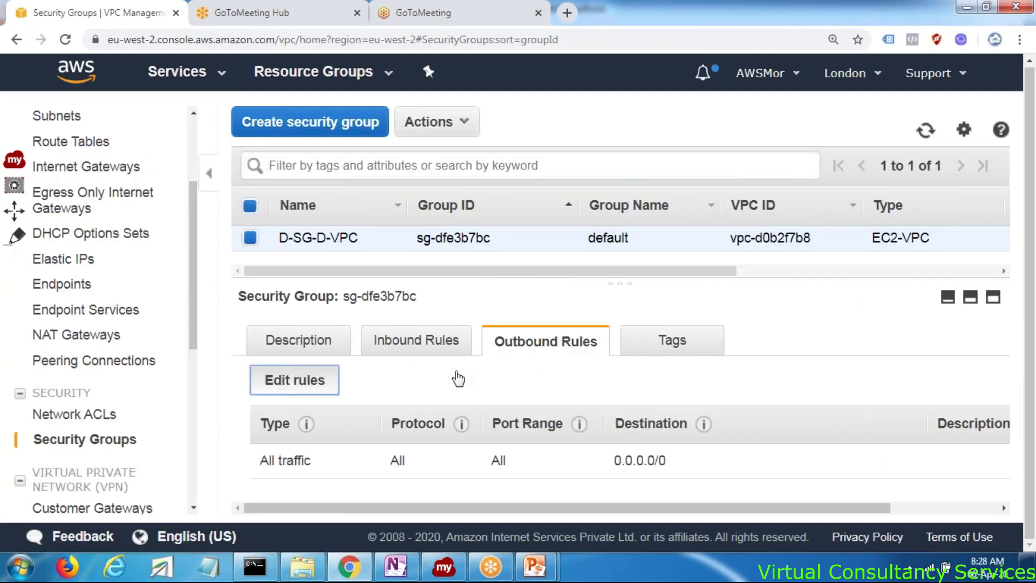
click(994, 292)
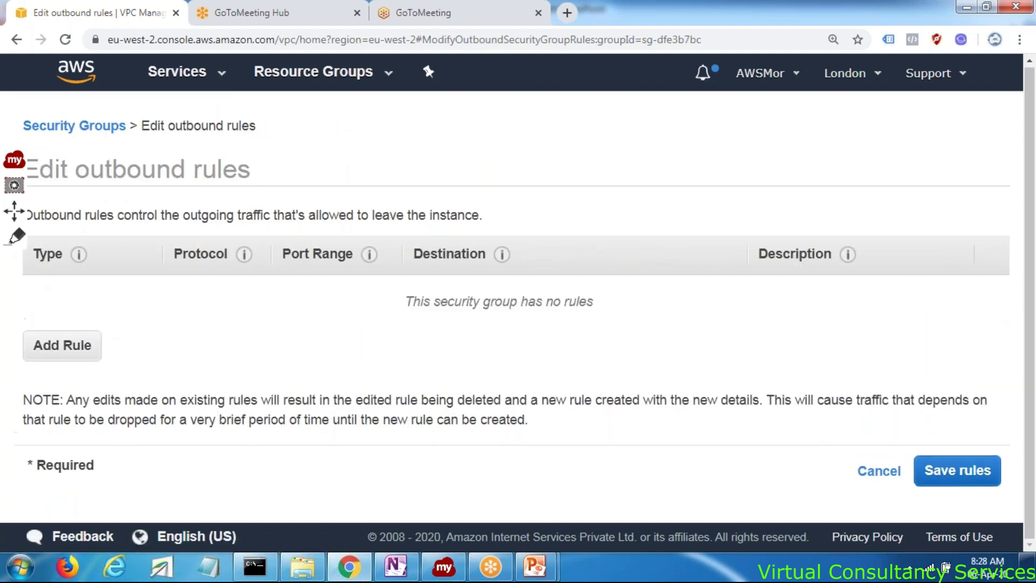
click(960, 469)
click(884, 288)
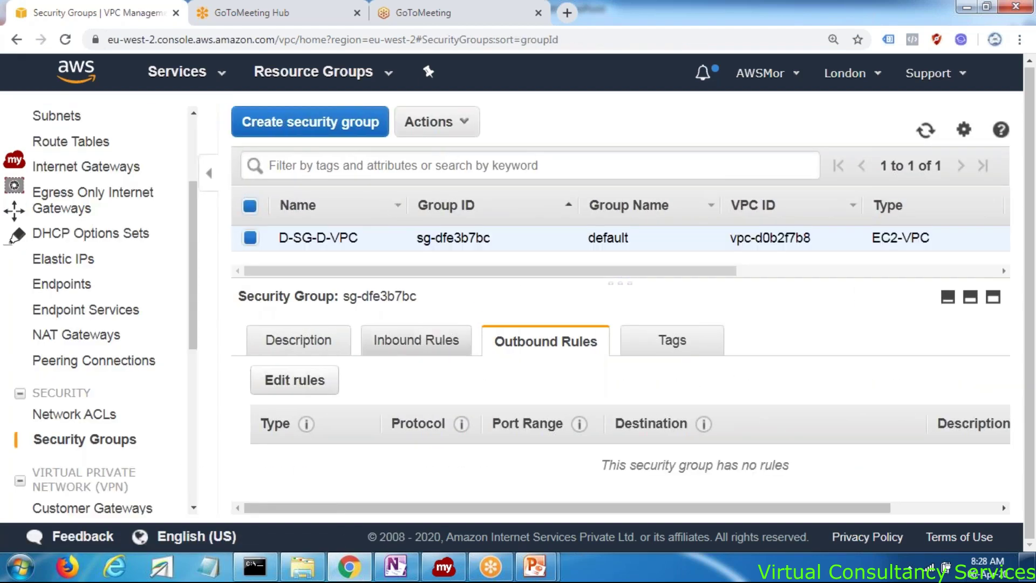
Check the emptied inbound and outbound rule lists of the default security group
click(430, 341)
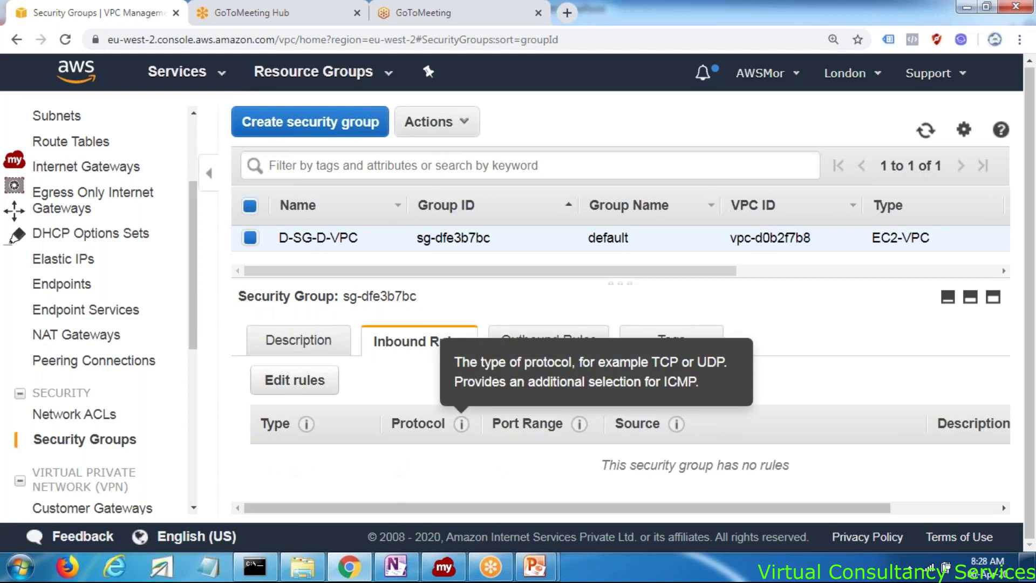
click(517, 341)
click(446, 348)
click(531, 351)
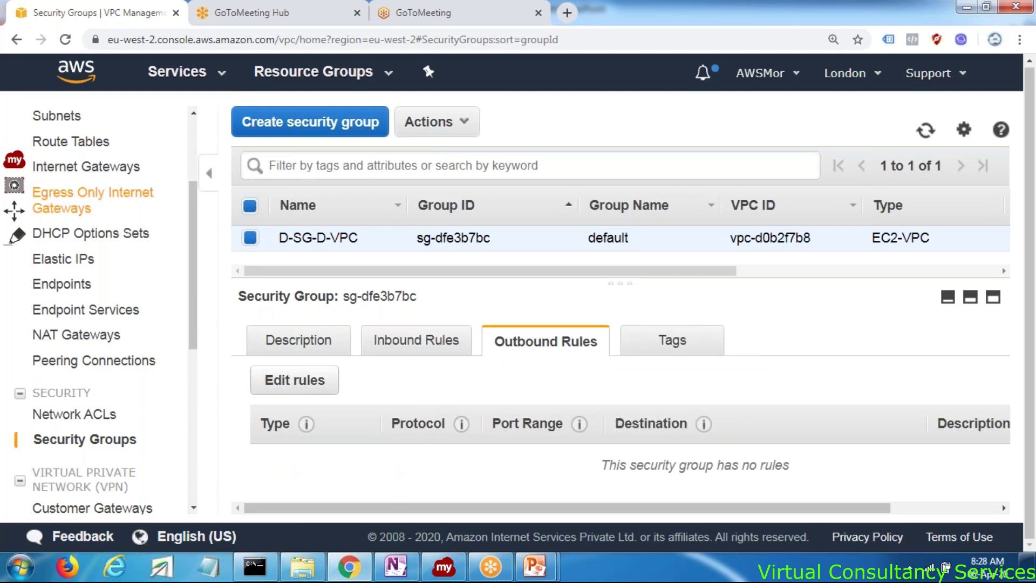
Switch to OneNote and delete all the drawings on the SEA page
click(395, 568)
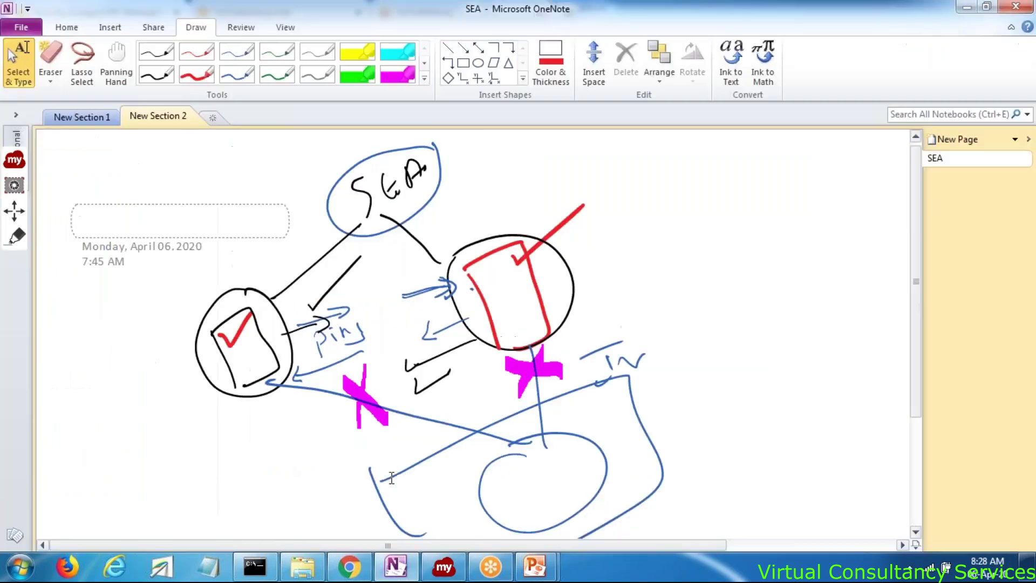
key(ctrl+a)
key(Delete)
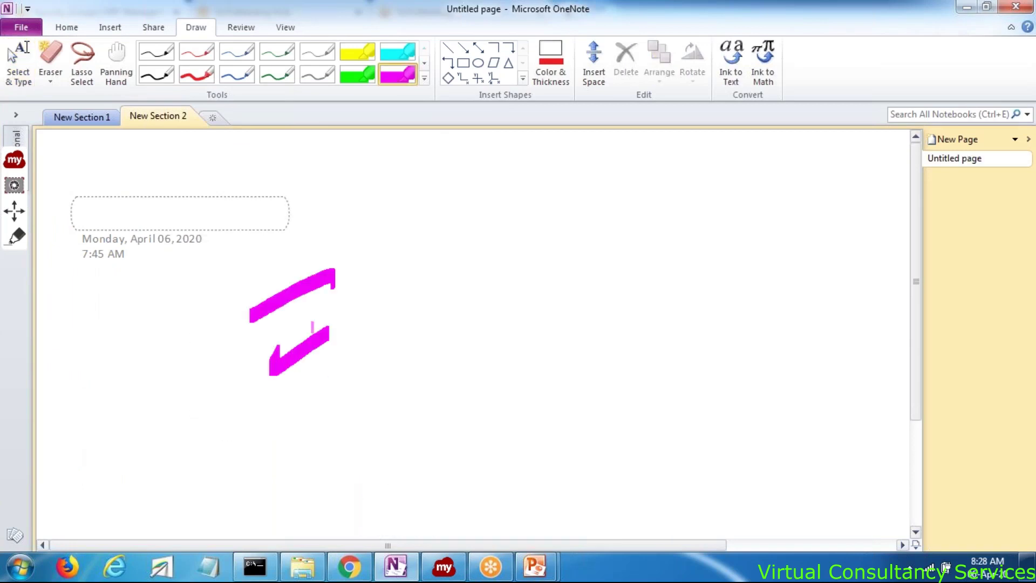
Handwrite "Implicit deny" in black ink on the blank page and underline the word "deny"
click(156, 74)
mouse_move(288, 301)
mouse_down()
mouse_move(306, 346)
mouse_move(372, 318)
mouse_up()
drag(381, 278, 392, 306)
mouse_move(400, 293)
mouse_down()
mouse_move(405, 302)
mouse_move(416, 294)
mouse_up()
mouse_move(430, 284)
mouse_down()
mouse_move(440, 259)
mouse_move(485, 268)
mouse_up()
mouse_move(487, 224)
mouse_down()
mouse_move(482, 275)
mouse_move(513, 265)
mouse_up()
mouse_move(523, 257)
mouse_down()
mouse_move(537, 254)
mouse_move(539, 280)
mouse_up()
drag(480, 292, 580, 262)
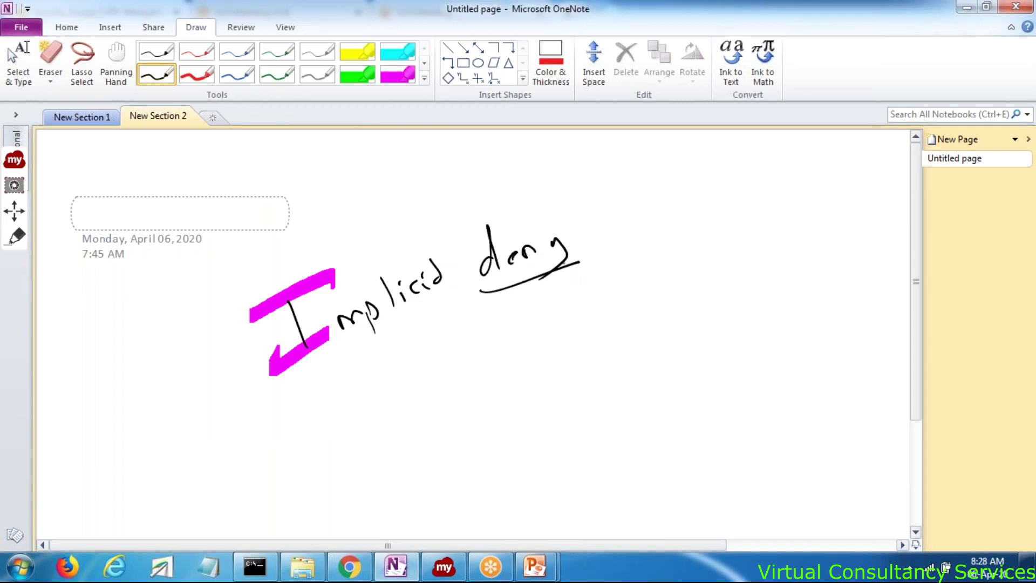
click(18, 62)
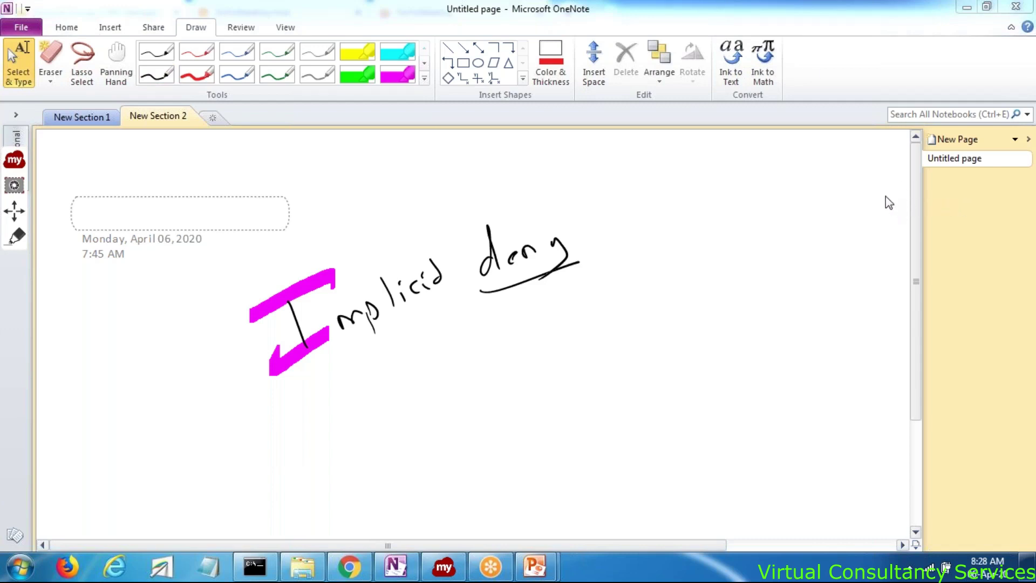
Draw a crossed-out upright box in black ink below the page date and circle the words "Implicit deny"
mouse_move(100, 372)
mouse_down()
mouse_move(162, 378)
mouse_move(132, 488)
mouse_up()
drag(160, 308, 150, 515)
drag(106, 356, 204, 477)
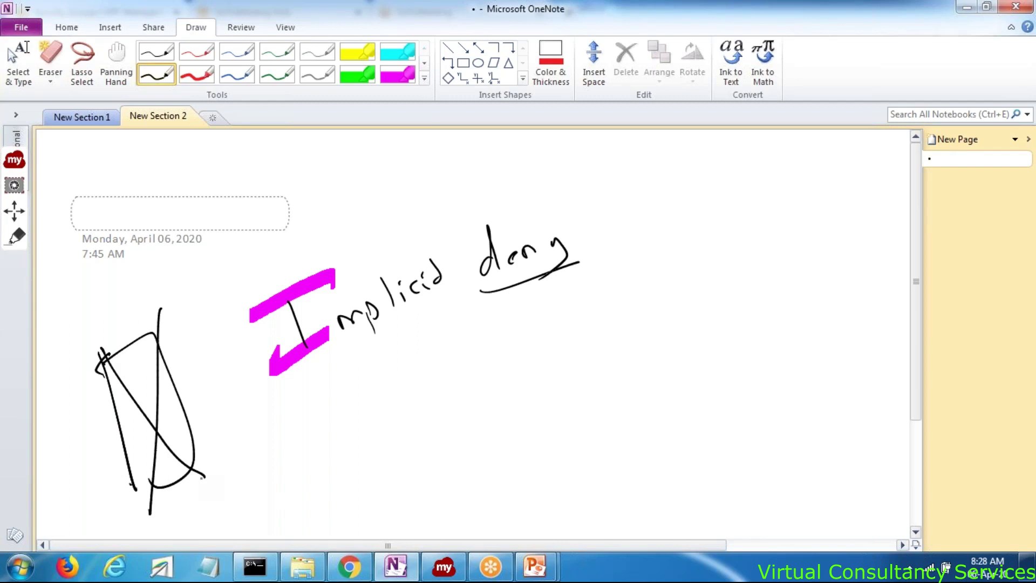
mouse_move(296, 377)
mouse_down()
mouse_move(316, 374)
mouse_move(564, 183)
mouse_move(247, 294)
mouse_move(297, 377)
mouse_up()
Handwrite "SG →" with three check marks and a closing brace under "Implicit deny", and draw an arrow from the brace to that phrase
drag(439, 354, 435, 398)
mouse_move(478, 351)
mouse_down()
mouse_move(484, 375)
mouse_move(489, 359)
mouse_move(523, 351)
mouse_move(523, 367)
mouse_up()
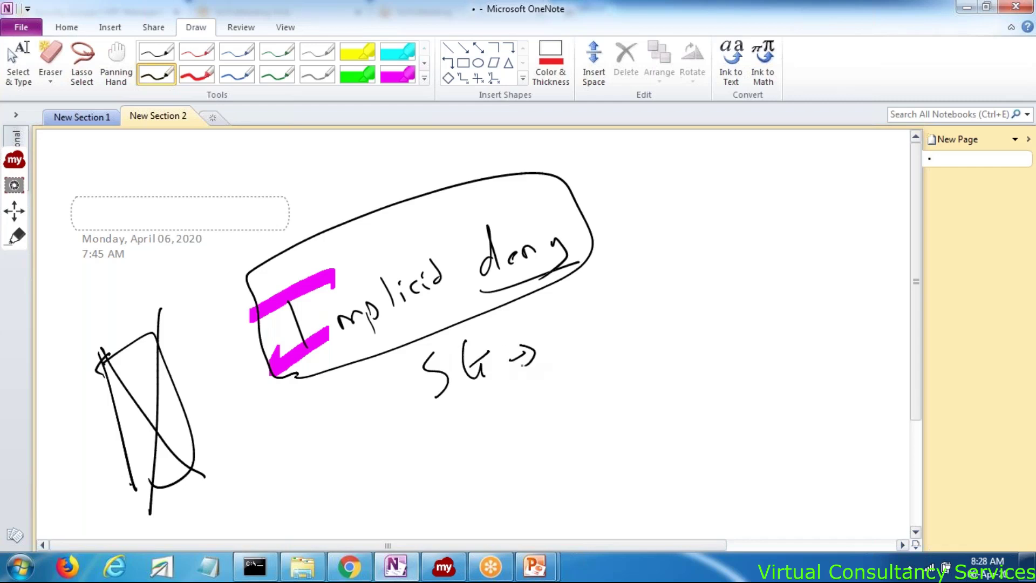
mouse_move(591, 343)
mouse_down()
mouse_move(596, 360)
mouse_move(614, 341)
mouse_up()
drag(594, 369, 615, 359)
key(BackSpace)
text(Y)
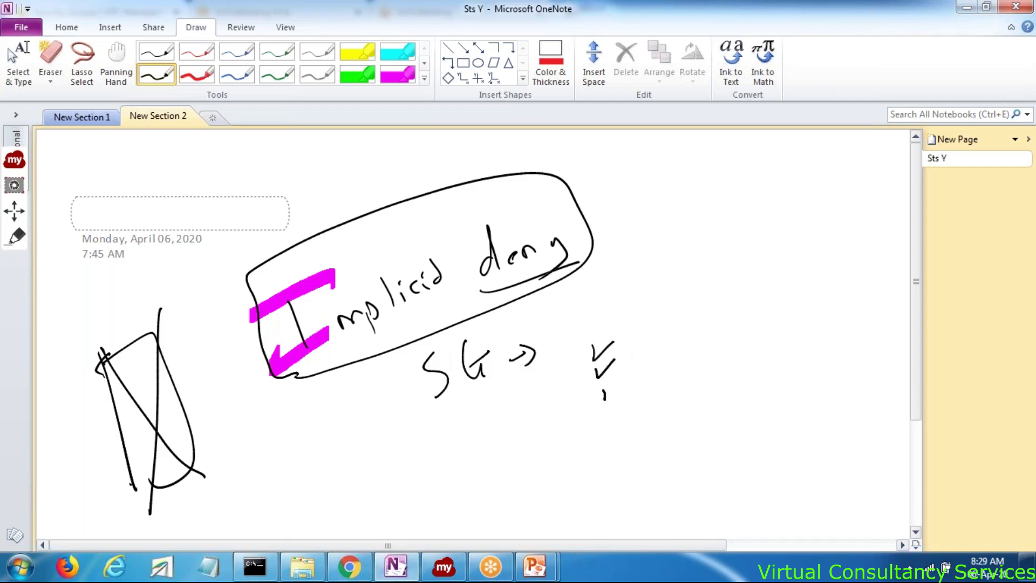
drag(624, 324, 643, 381)
drag(657, 330, 576, 214)
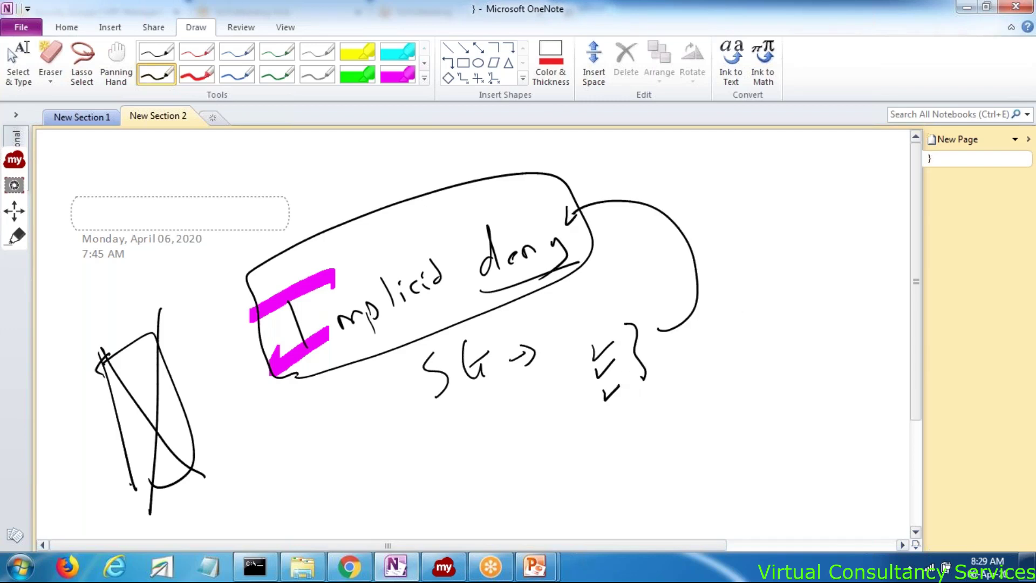
key(Escape)
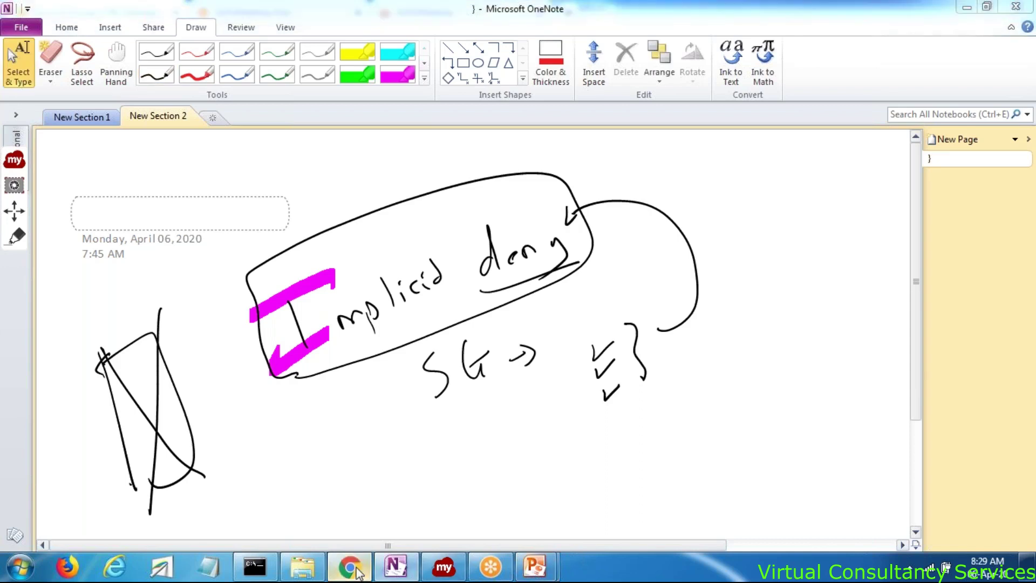
Switch to the AWS console in Chrome and view the default security group's outbound and inbound rules
click(357, 572)
click(458, 343)
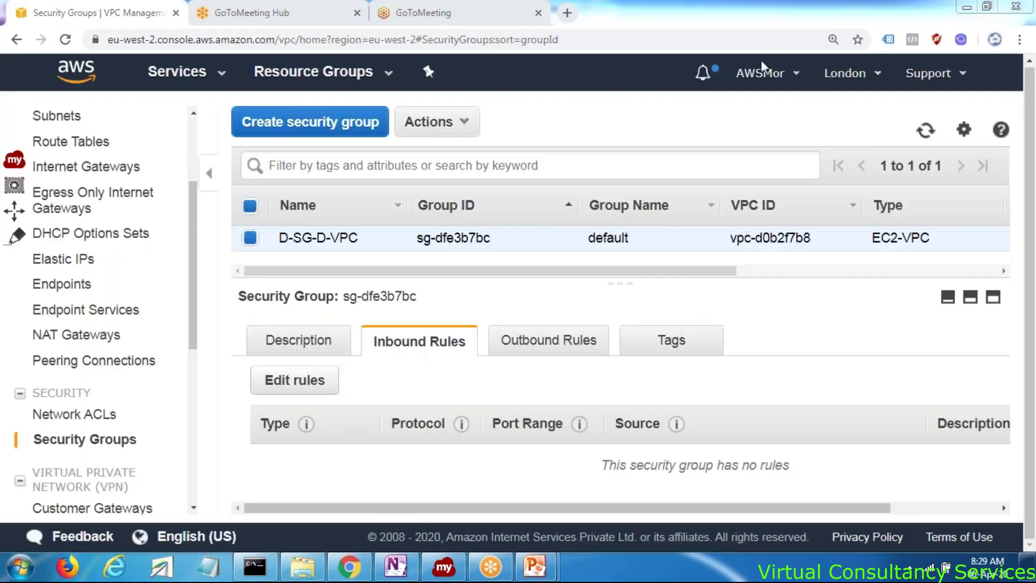
click(574, 349)
click(429, 352)
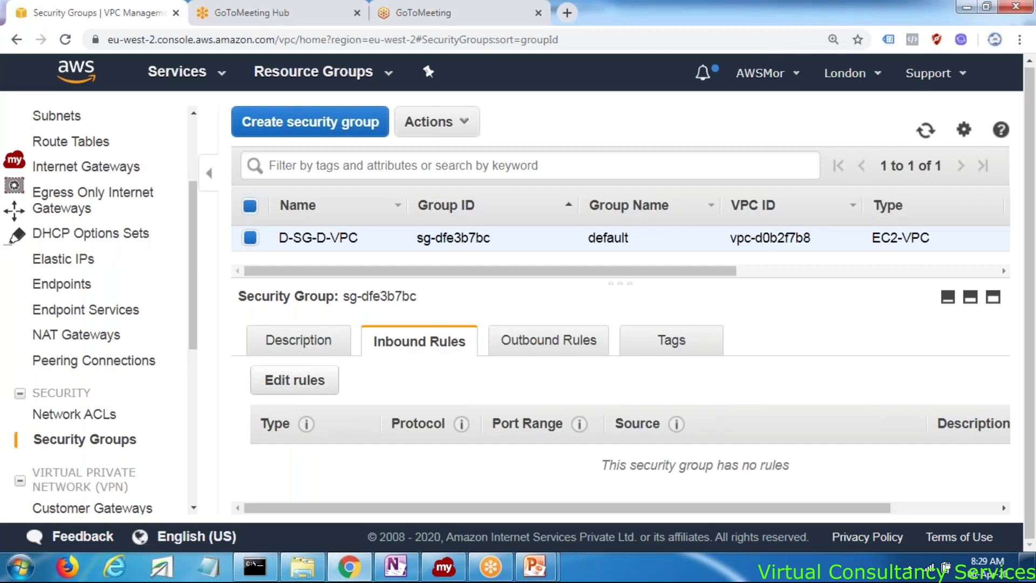
View the routes of the D-RT-D-VPC route table and point out the local route for 172.31.0.0/16
click(68, 143)
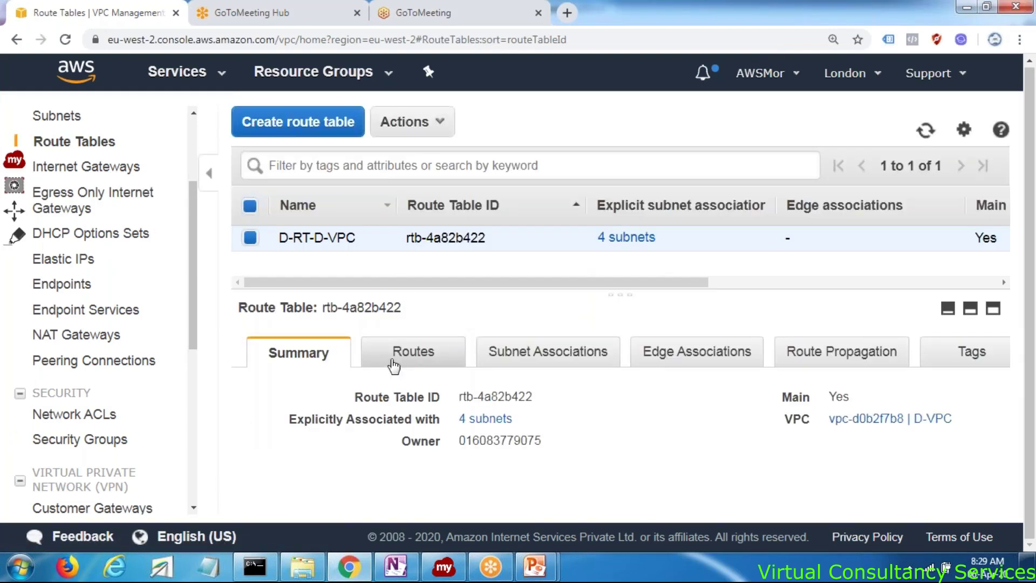
click(394, 366)
scroll(405, 434, down, 2)
drag(270, 450, 891, 460)
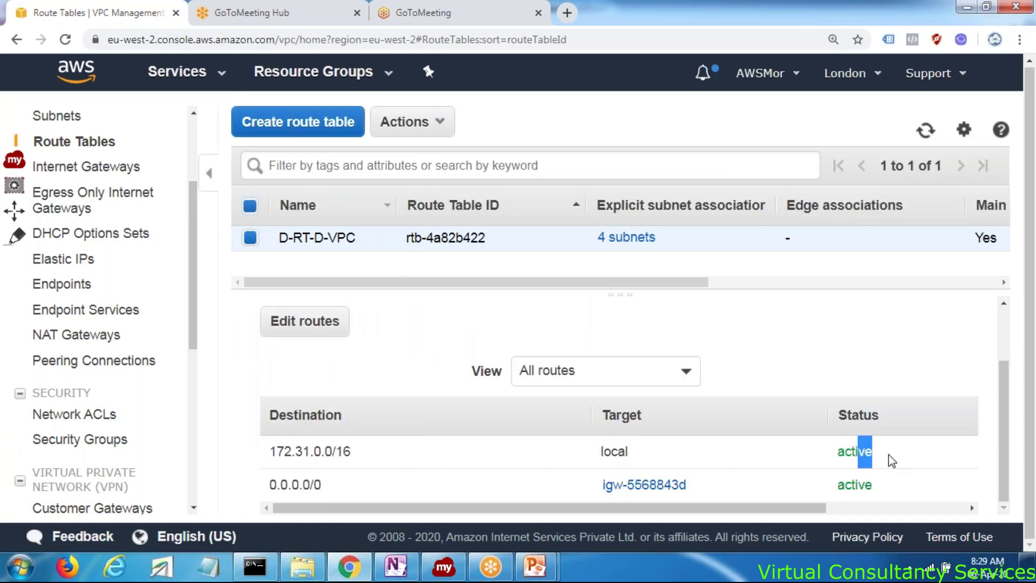
Return to the security groups and check the inbound and outbound rules of D-SG-D-VPC
click(89, 440)
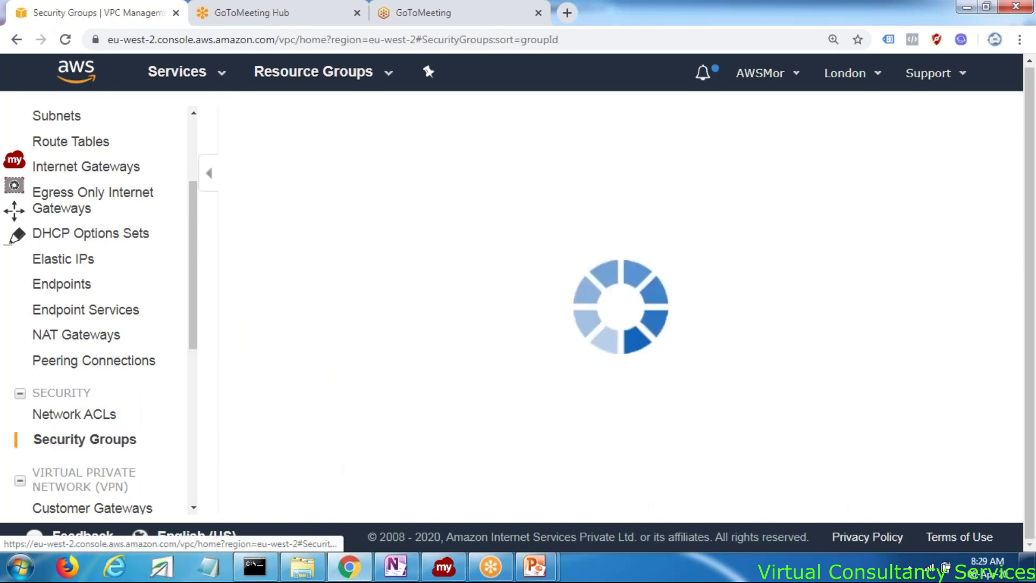
click(415, 341)
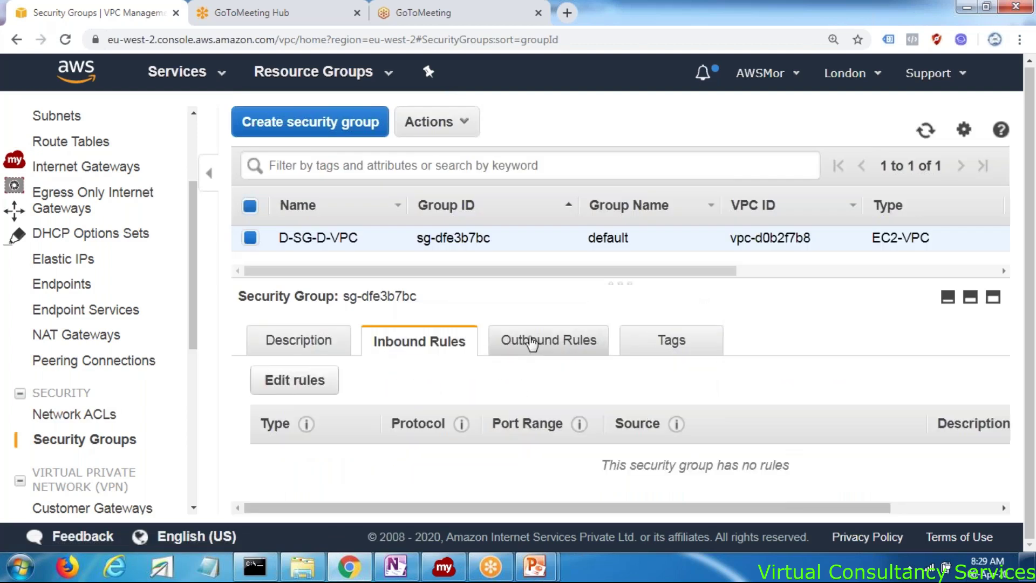
click(532, 342)
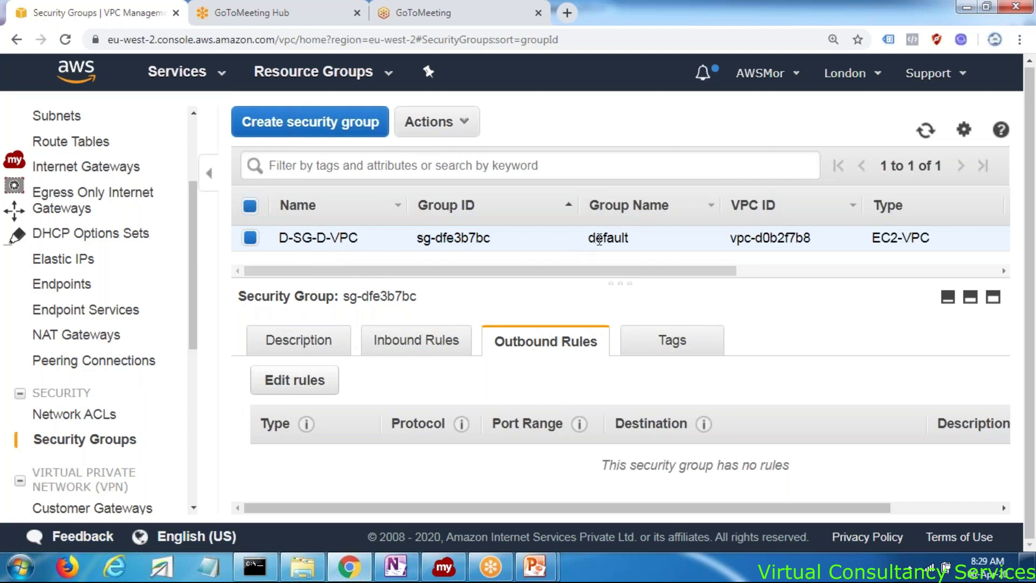
Try to delete the default security group D-SG-D-VPC, and close the deletion dialog
drag(634, 241, 574, 241)
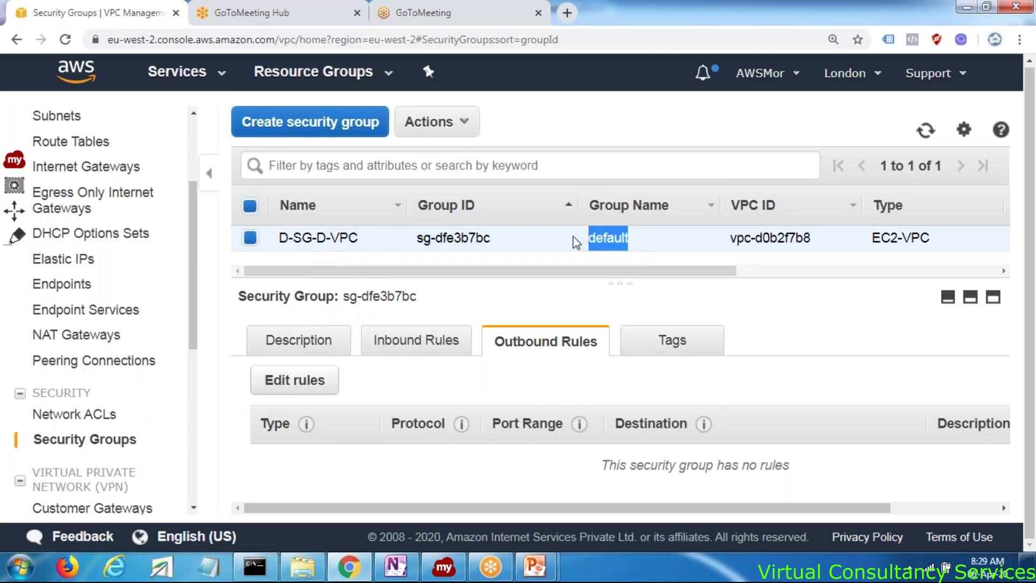
click(445, 125)
click(467, 155)
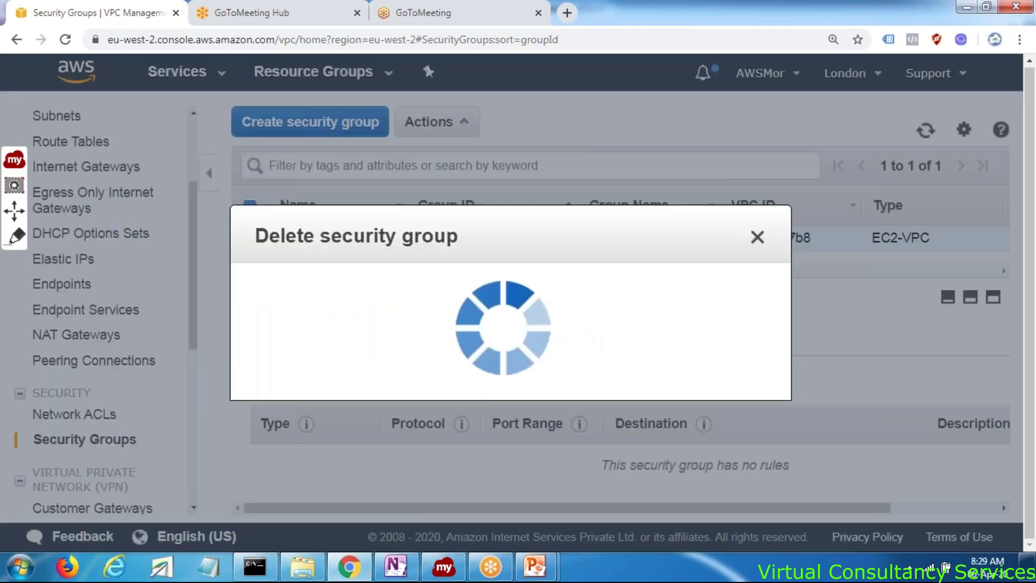
click(671, 372)
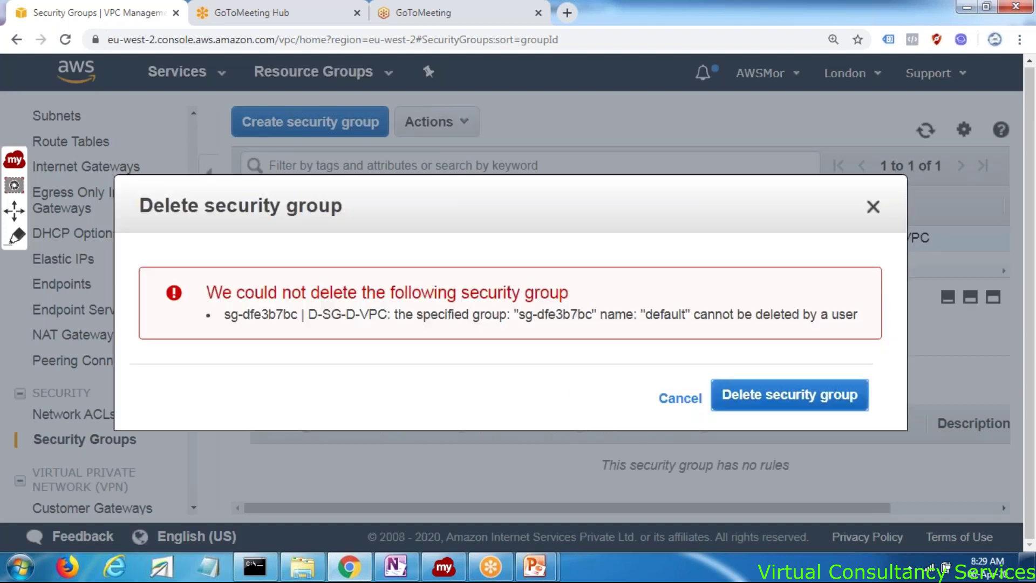
click(688, 404)
Compare the default security group's inbound and outbound rule lists
click(451, 351)
click(549, 340)
click(569, 346)
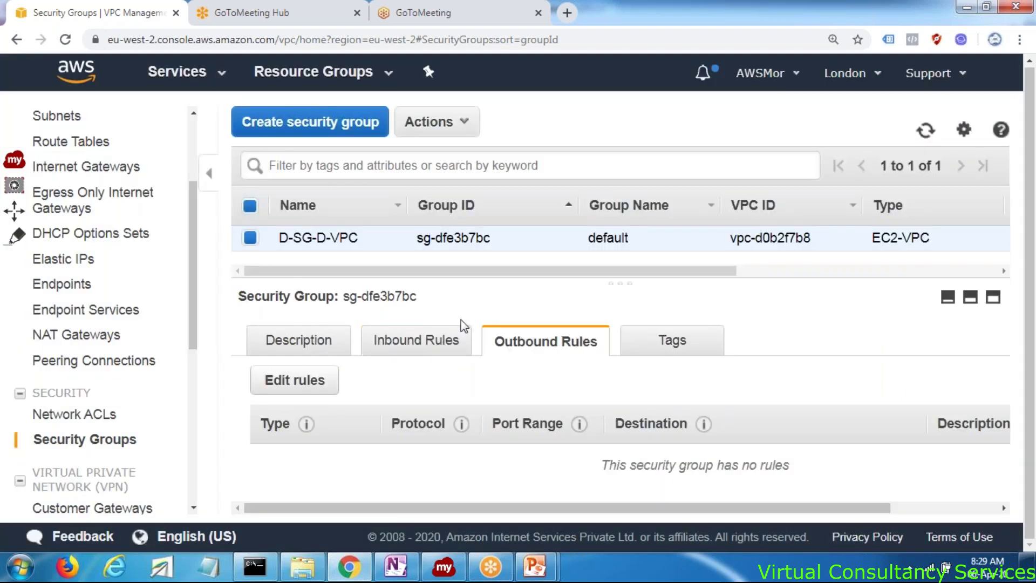
click(446, 340)
click(564, 348)
click(464, 352)
click(494, 348)
click(476, 349)
click(549, 350)
Switch to OneNote, handwrite a circled "allow" in black ink below "SG", and draw an arrow from it to "Implicit deny"
click(396, 567)
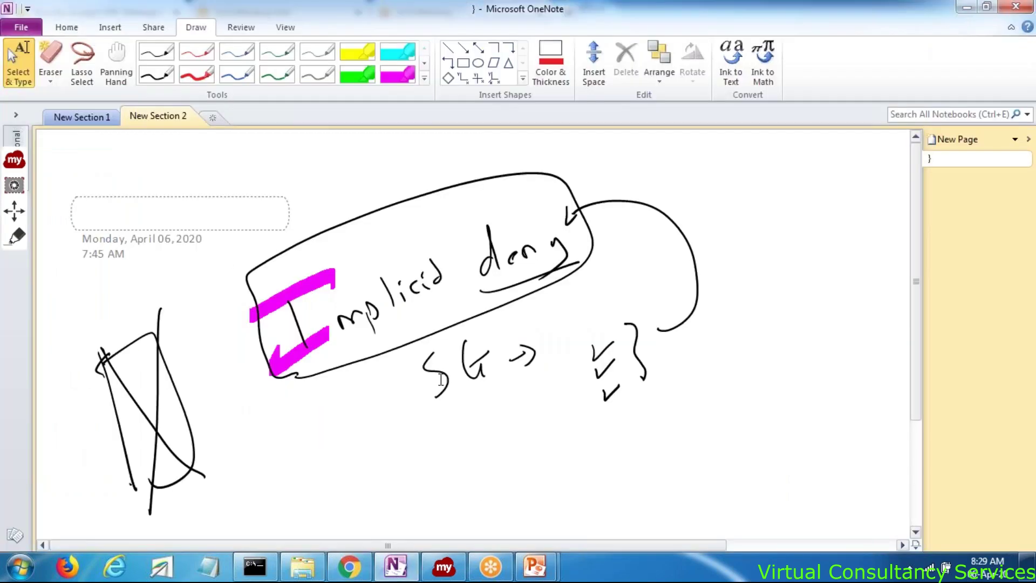
click(156, 74)
drag(357, 484, 419, 469)
mouse_move(427, 444)
mouse_down()
mouse_move(428, 463)
mouse_move(454, 441)
mouse_up()
click(445, 443)
drag(458, 439, 480, 430)
mouse_move(390, 477)
mouse_down()
mouse_move(473, 461)
mouse_move(426, 448)
mouse_up()
mouse_move(503, 432)
mouse_down()
mouse_move(564, 319)
mouse_move(544, 291)
mouse_up()
drag(538, 311, 557, 282)
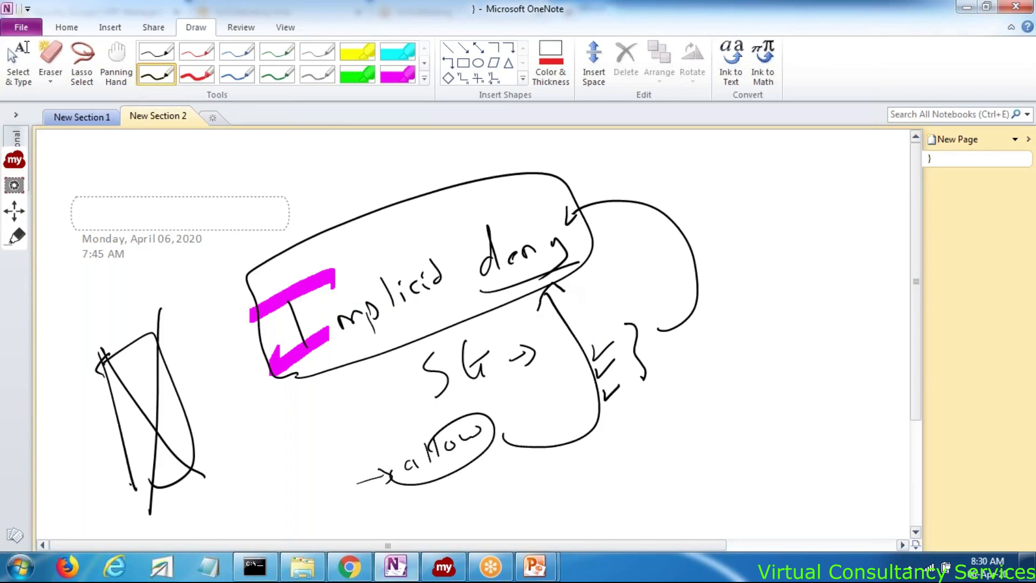
click(17, 62)
Switch to the AWS L2.3 RT & SG presentation and show the Security Groups slides through the one on PERMIT-only rules and implicit deny
mouse_move(534, 567)
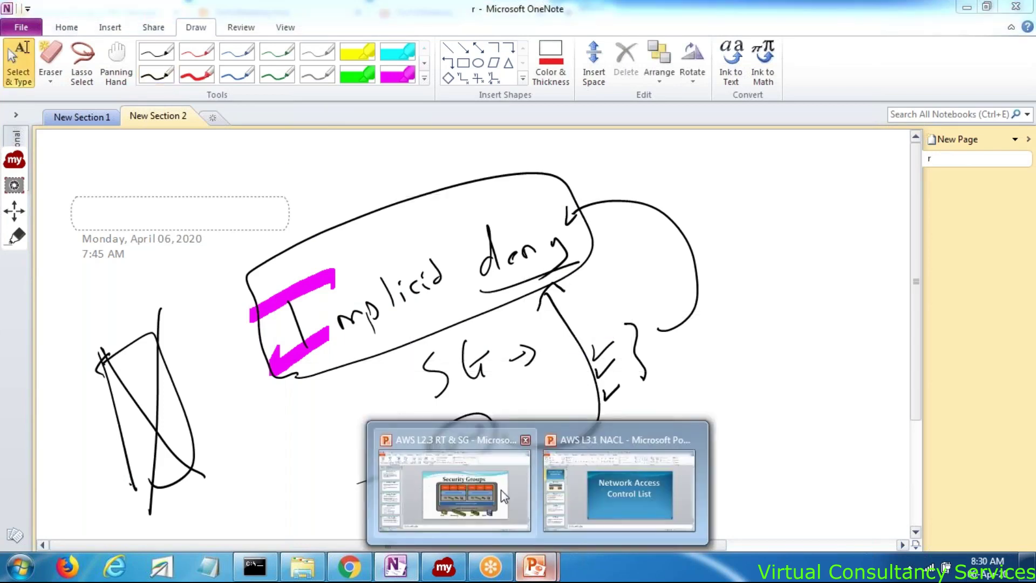
click(504, 496)
click(75, 60)
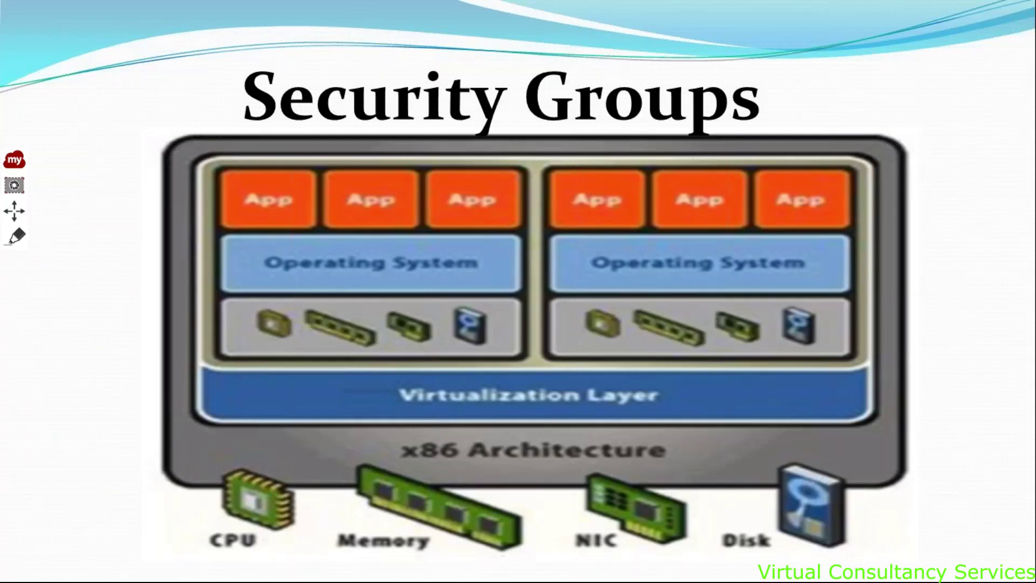
key(Right)
key(Right)
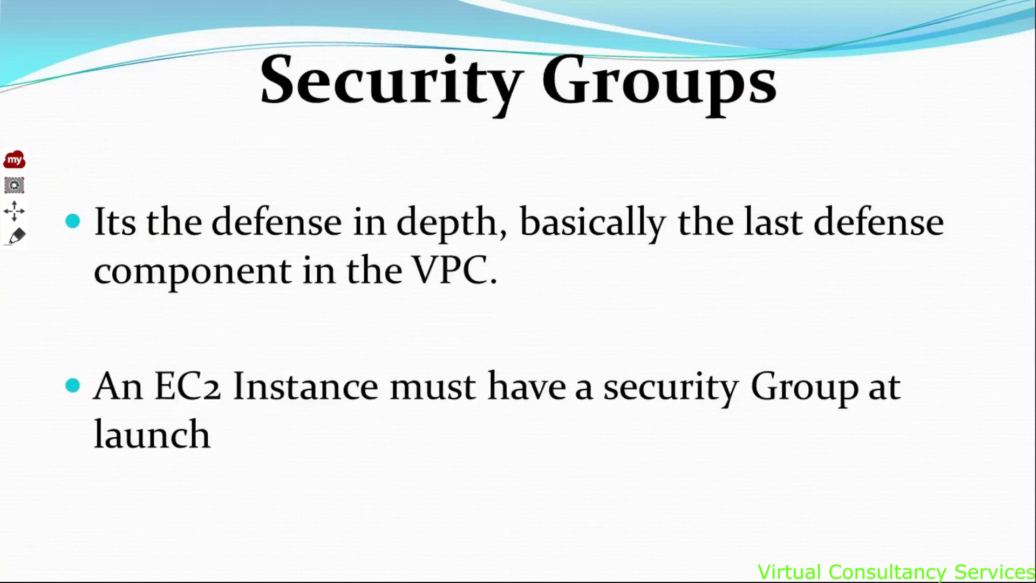
key(Right)
key(Right)
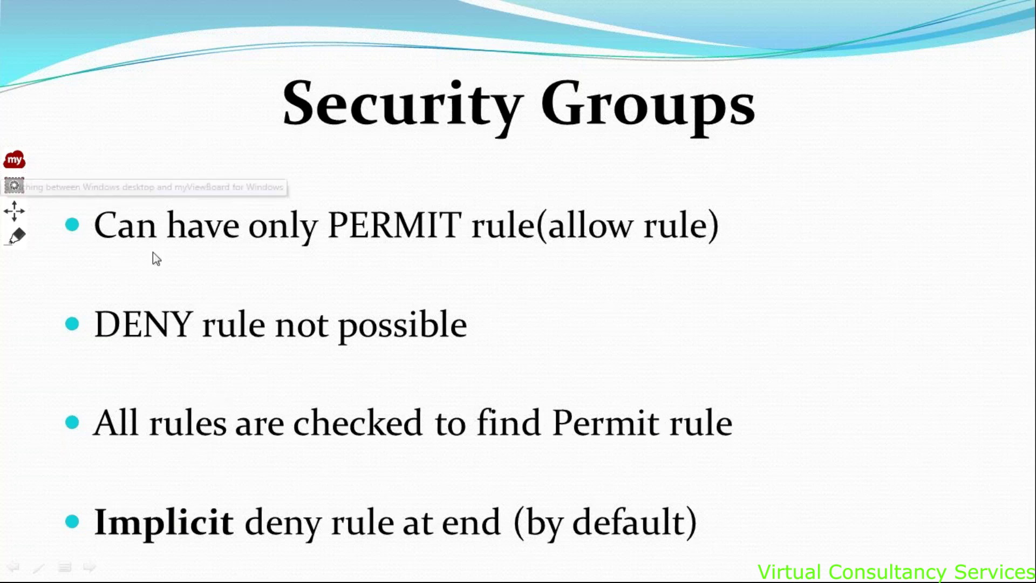
key(Right)
key(Left)
key(Escape)
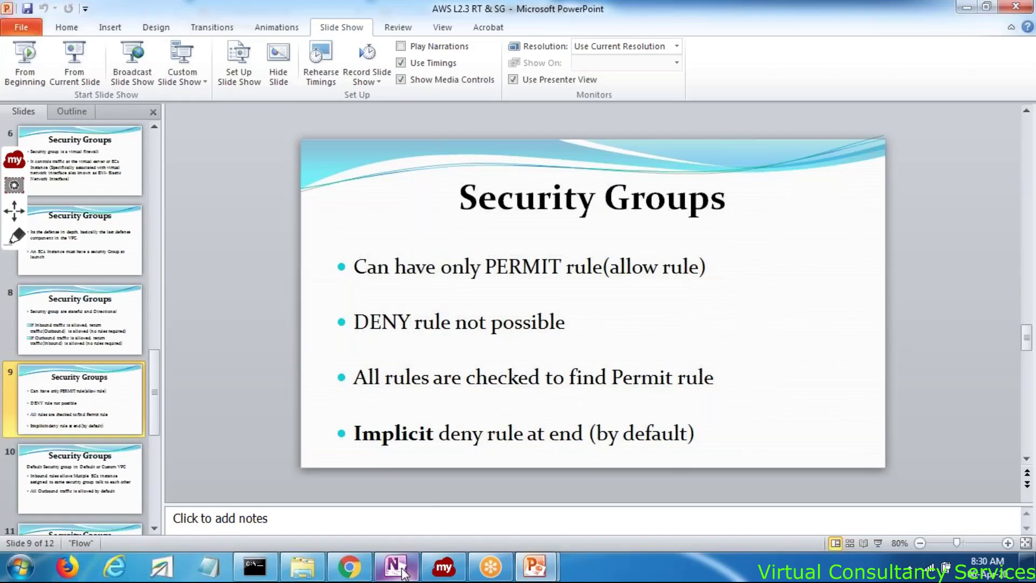
Switch to OneNote and delete all the ink drawings about implicit deny from the page
click(399, 574)
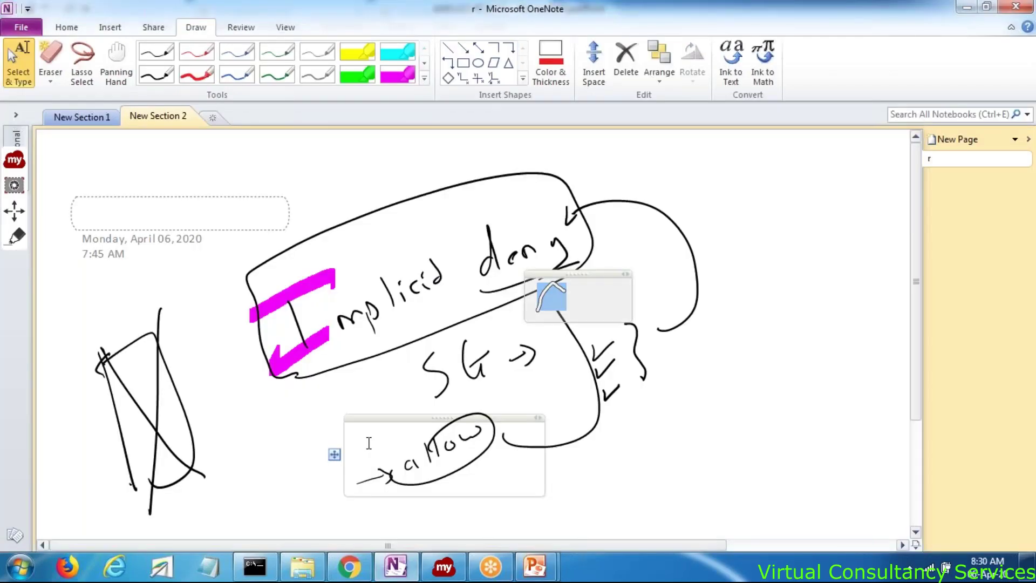
key(Delete)
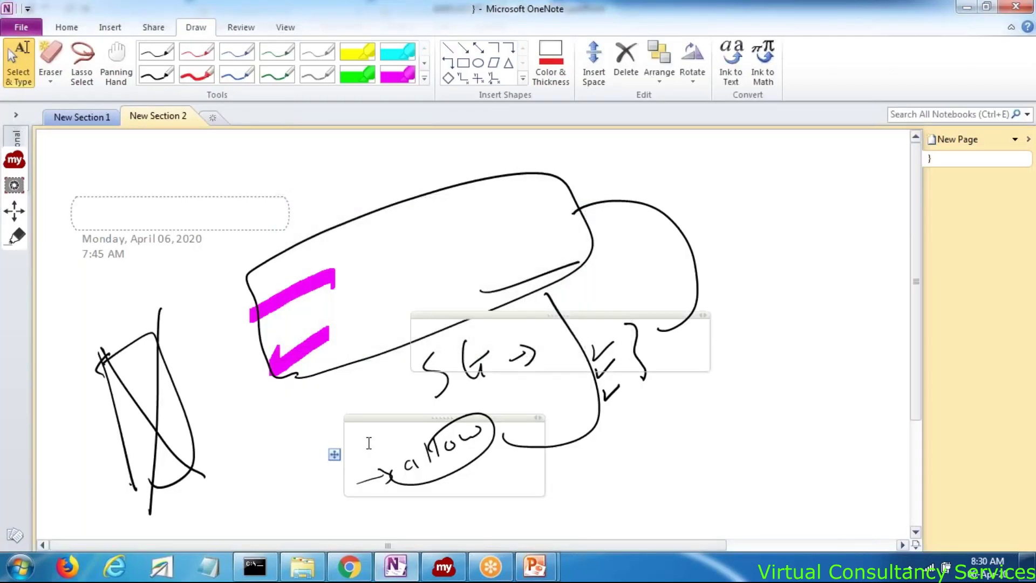
key(Delete)
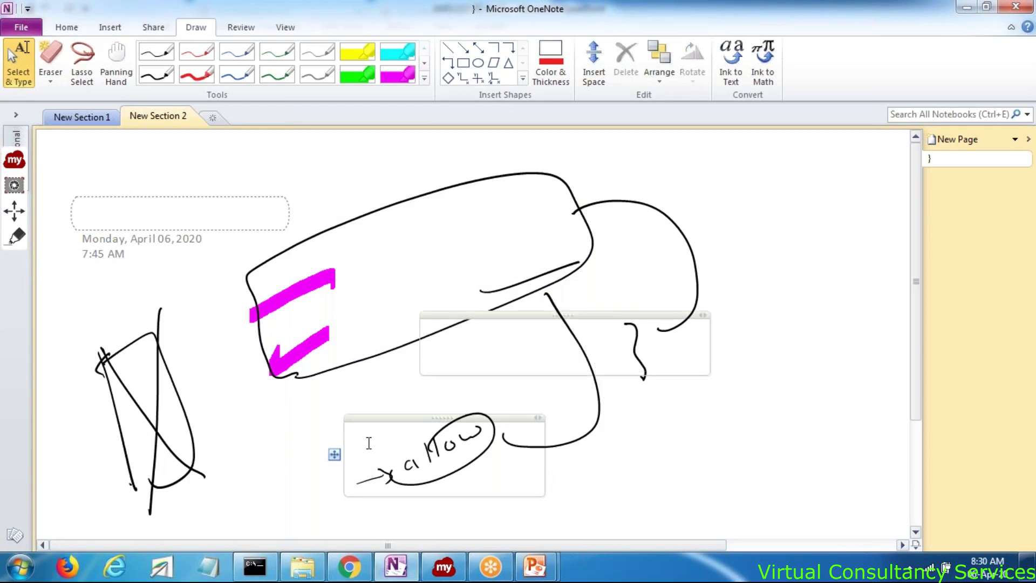
click(670, 503)
key(ctrl+a)
key(Delete)
Draw a black circle labelled "EC2" with an attached box labelled "NIC" above and "SG" inside
click(156, 74)
mouse_move(363, 260)
mouse_down()
mouse_move(349, 396)
mouse_move(335, 256)
mouse_up()
mouse_move(336, 313)
mouse_down()
mouse_move(344, 339)
mouse_move(354, 325)
mouse_up()
mouse_move(366, 297)
mouse_down()
mouse_move(367, 311)
mouse_move(383, 306)
mouse_up()
mouse_move(427, 289)
mouse_down()
mouse_move(462, 274)
mouse_move(600, 281)
mouse_move(415, 342)
mouse_up()
mouse_move(464, 275)
mouse_down()
mouse_move(468, 247)
mouse_move(519, 247)
mouse_up()
drag(492, 292, 477, 309)
drag(526, 274, 531, 281)
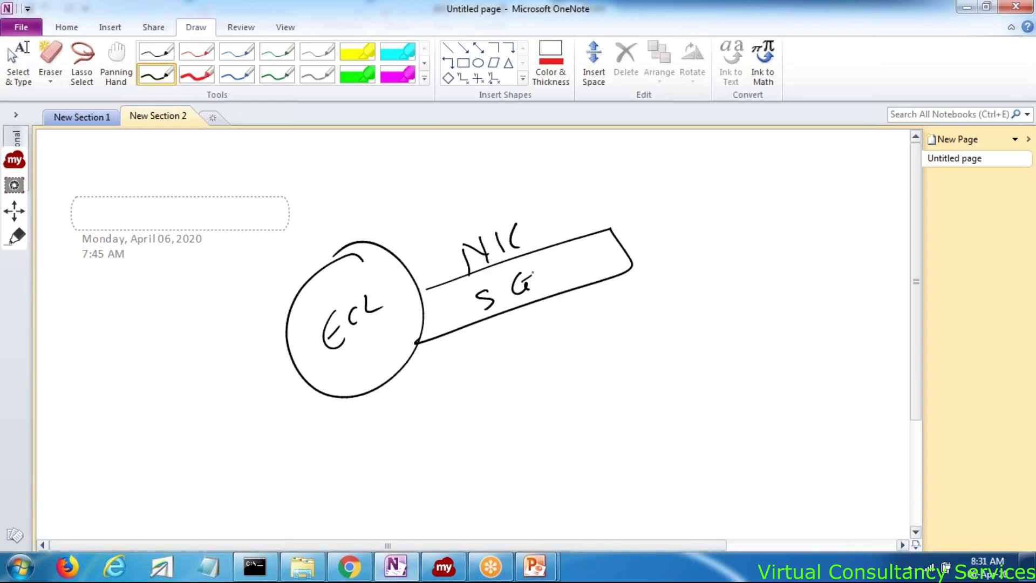
Draw four red check marks with short rule lines beneath the SG box and a closing brace beside them
click(197, 75)
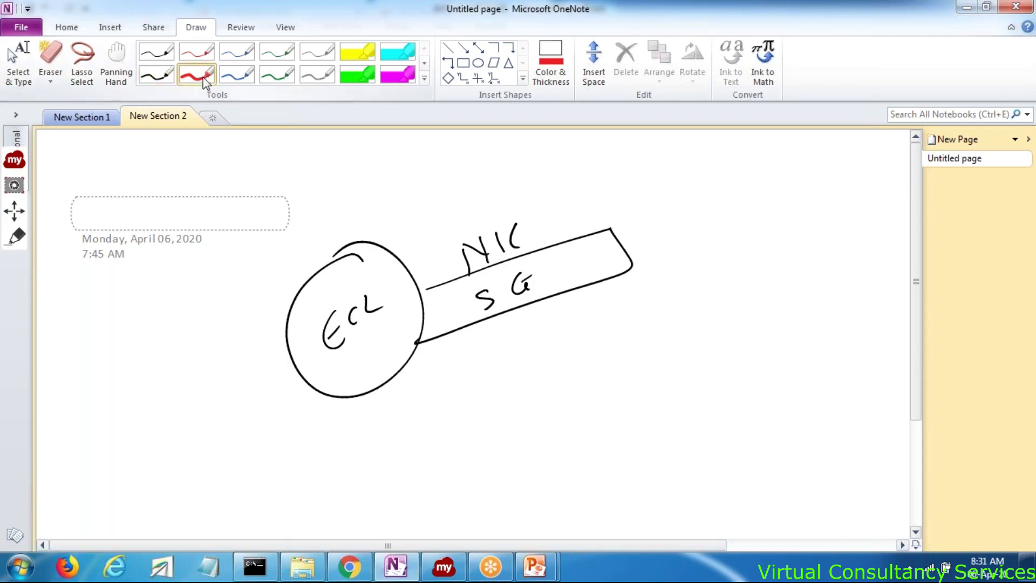
mouse_move(495, 336)
mouse_down()
mouse_move(508, 339)
mouse_move(535, 314)
mouse_move(543, 330)
mouse_up()
drag(518, 378, 550, 367)
mouse_move(552, 309)
mouse_down()
mouse_move(574, 299)
mouse_move(576, 319)
mouse_move(586, 315)
mouse_up()
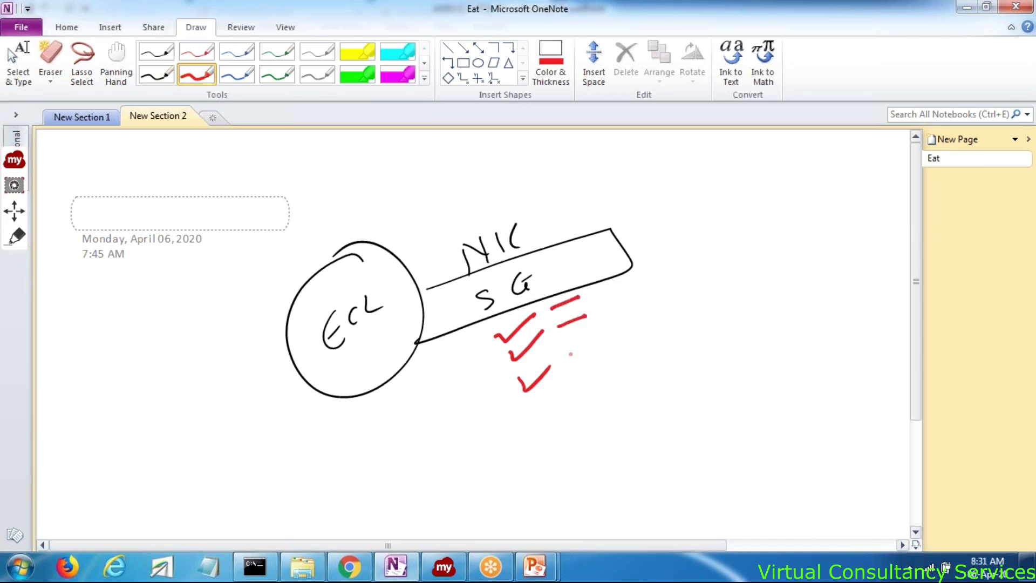
drag(565, 357, 599, 343)
drag(530, 415, 618, 371)
mouse_move(589, 288)
mouse_down()
mouse_move(602, 291)
mouse_move(637, 367)
mouse_up()
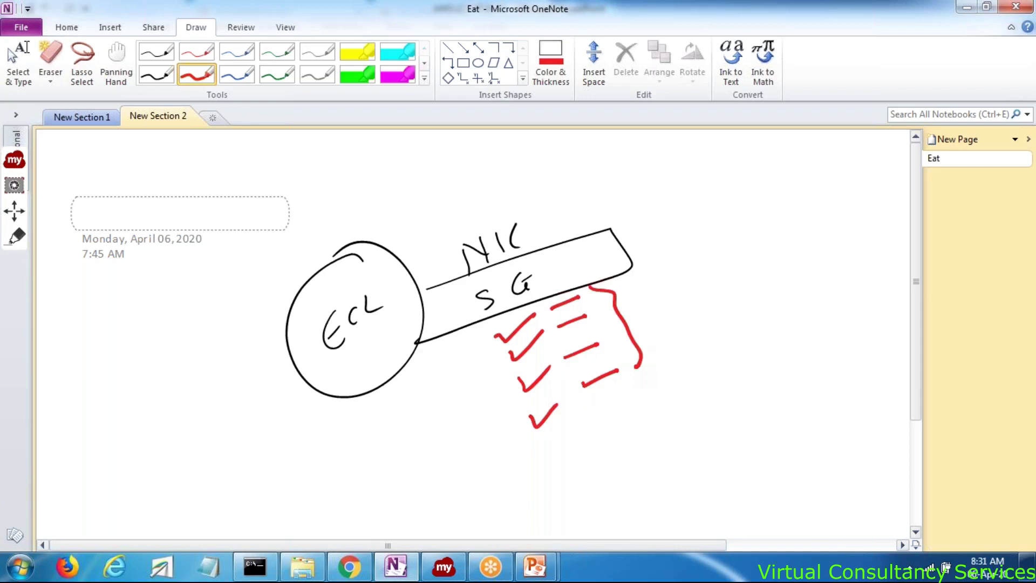
Draw a red arrow down past the rules, handwrite and circle "Permit" beside it, and add an opening brace before the check marks
mouse_move(594, 244)
mouse_down()
mouse_move(670, 353)
mouse_move(679, 340)
mouse_up()
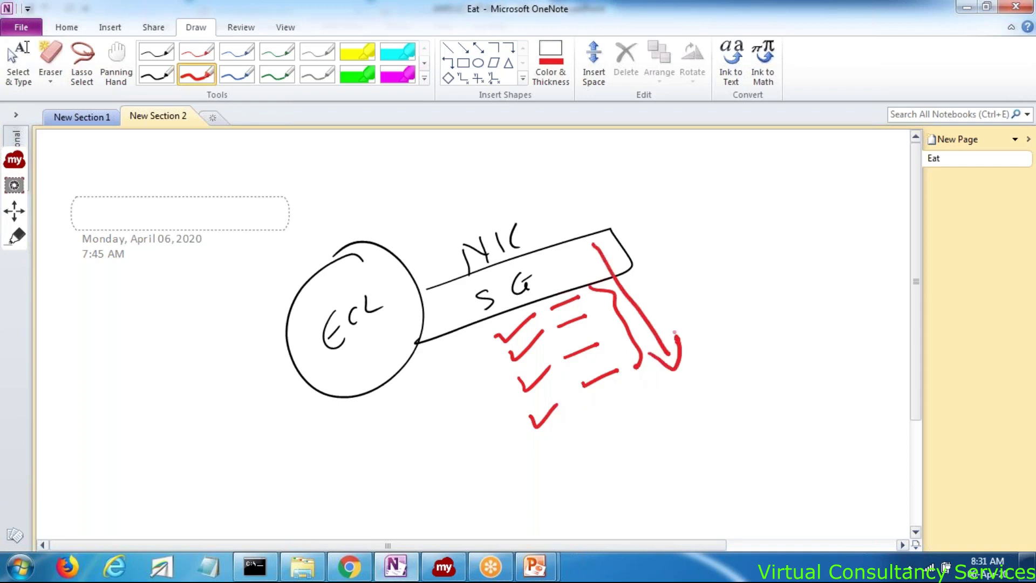
mouse_move(683, 328)
mouse_down()
mouse_move(696, 286)
mouse_move(774, 248)
mouse_move(783, 232)
mouse_up()
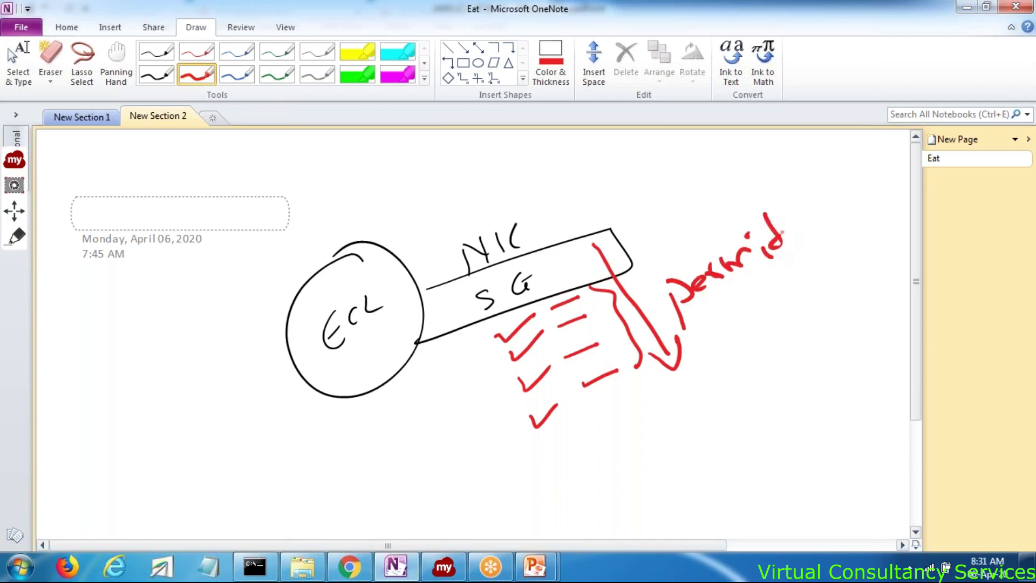
drag(477, 326, 506, 426)
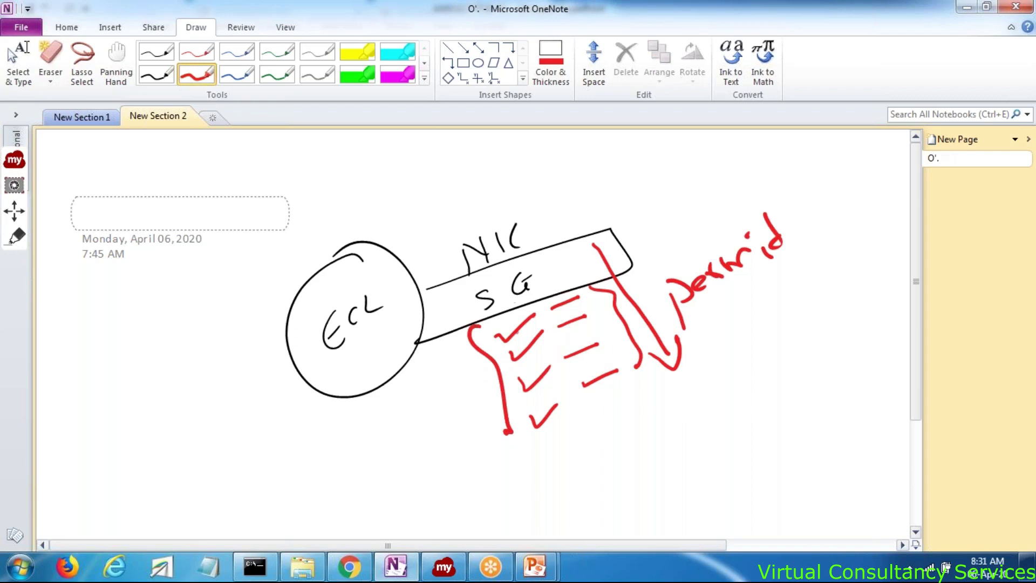
mouse_move(652, 319)
mouse_down()
mouse_move(802, 226)
mouse_move(653, 288)
mouse_move(654, 316)
mouse_up()
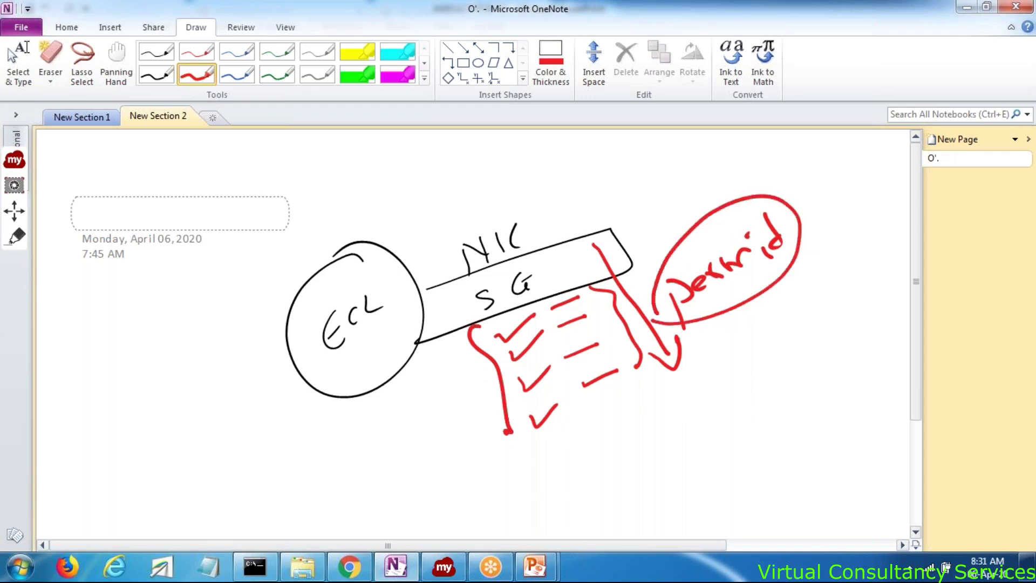
Handwrite "Rule No 100 → allow" in black ink beneath the EC2 circle
click(156, 74)
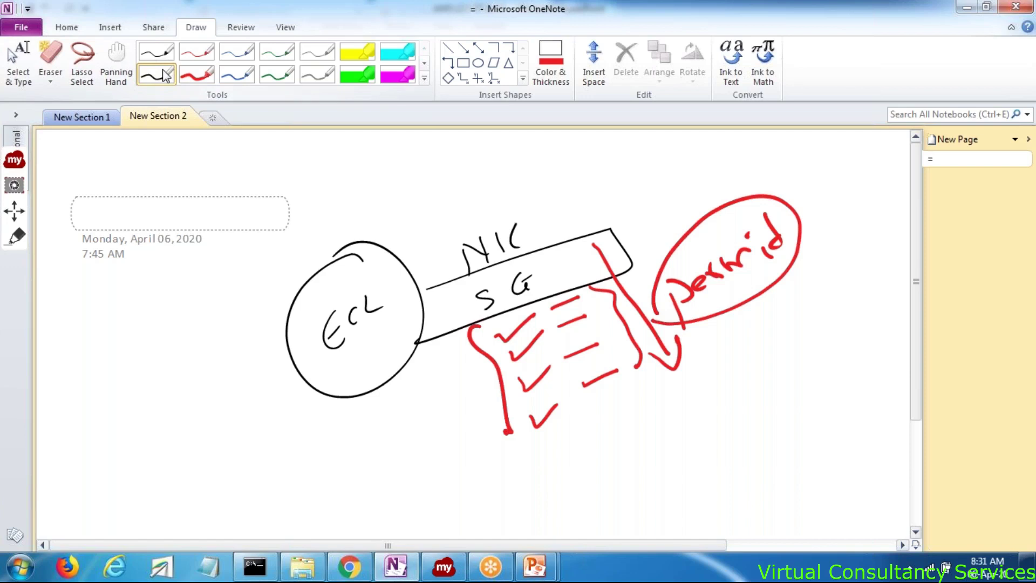
mouse_move(226, 453)
mouse_down()
mouse_move(235, 486)
mouse_move(279, 449)
mouse_up()
drag(291, 450, 304, 432)
mouse_move(307, 429)
mouse_down()
mouse_move(336, 424)
mouse_move(347, 409)
mouse_up()
drag(359, 405, 393, 394)
mouse_move(415, 374)
mouse_down()
mouse_move(424, 381)
mouse_move(456, 348)
mouse_up()
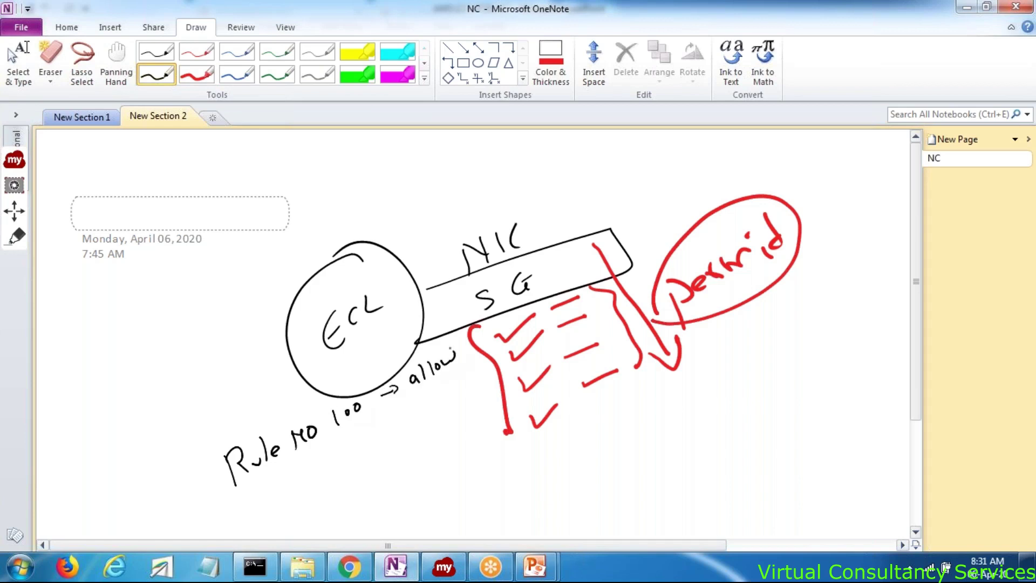
Handwrite "Rule No 90 → deny" above the rule 100 line, with the arrow and "deny" in red, and circle it in red
drag(200, 393, 214, 423)
mouse_move(201, 384)
mouse_down()
mouse_move(221, 409)
mouse_move(247, 371)
mouse_move(259, 398)
mouse_move(297, 360)
mouse_move(298, 369)
mouse_up()
drag(344, 345, 346, 366)
drag(356, 344, 420, 314)
click(196, 74)
mouse_move(417, 296)
mouse_down()
mouse_move(419, 326)
mouse_move(455, 298)
mouse_move(174, 412)
mouse_move(434, 333)
mouse_move(457, 285)
mouse_up()
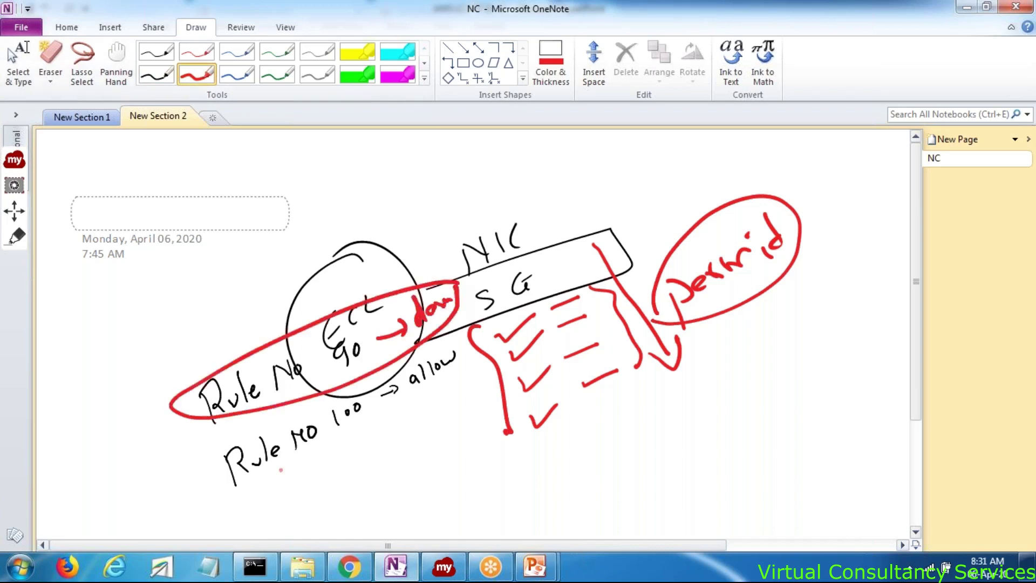
Mark rule 100 with a red arrow and rule 90 with a large red check mark, and circle the number 100 in red
drag(178, 506, 206, 484)
drag(198, 485, 198, 499)
mouse_move(114, 430)
mouse_down()
mouse_move(133, 445)
mouse_move(210, 364)
mouse_move(208, 381)
mouse_up()
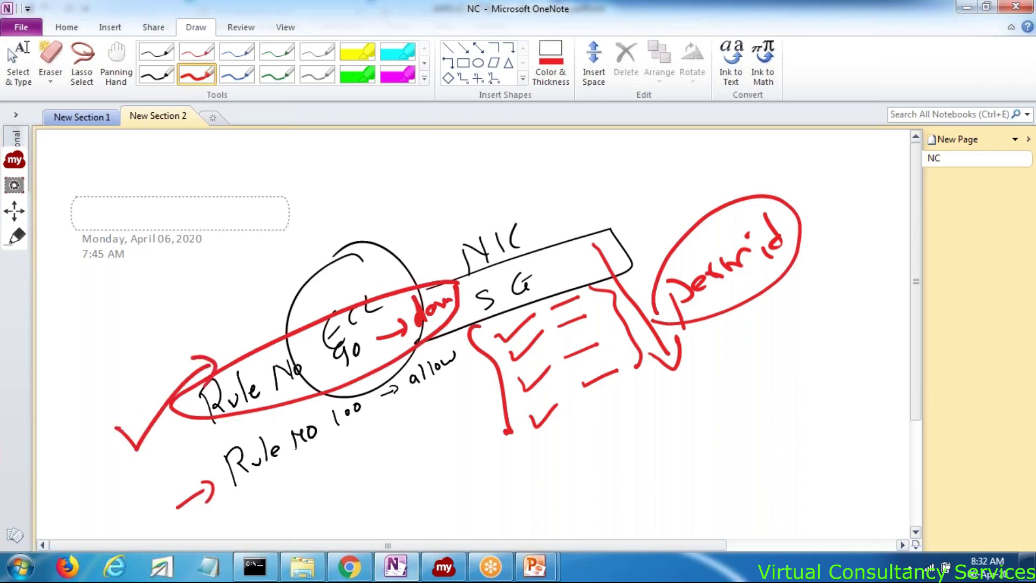
mouse_move(440, 318)
mouse_down()
mouse_move(432, 321)
mouse_move(440, 319)
mouse_up()
right_click(440, 318)
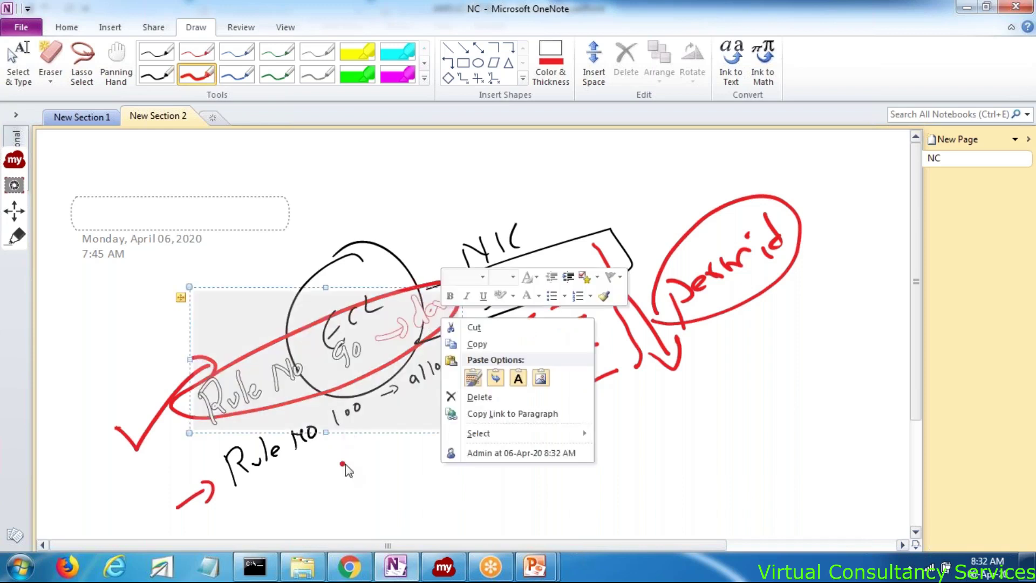
mouse_move(329, 469)
mouse_down()
mouse_move(367, 388)
mouse_move(343, 446)
mouse_up()
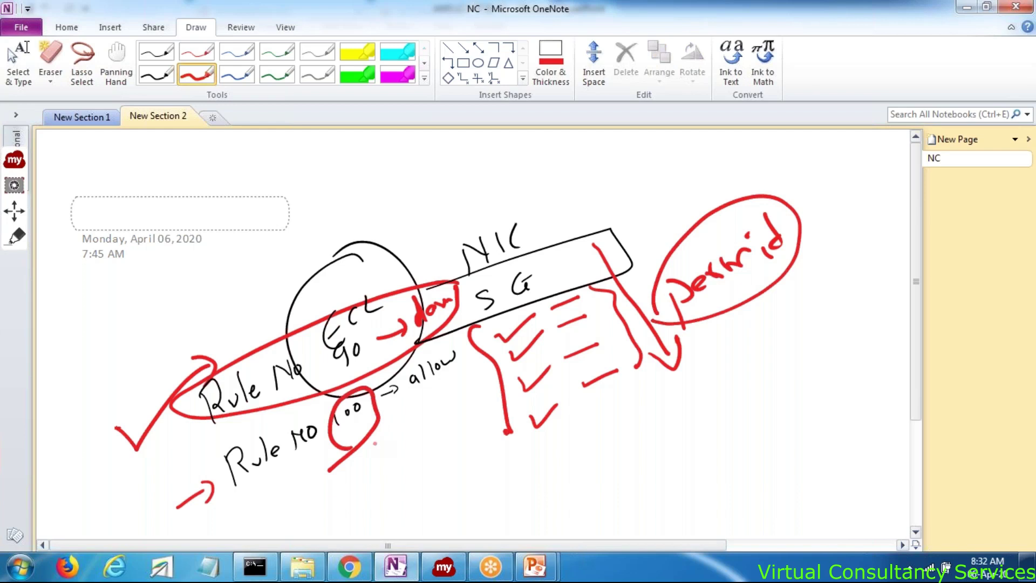
Draw red frames around the "Rule No" labels and around the deny and allow actions of both rules
drag(157, 353, 218, 519)
mouse_move(157, 366)
mouse_down()
mouse_move(267, 302)
mouse_move(327, 418)
mouse_move(216, 513)
mouse_up()
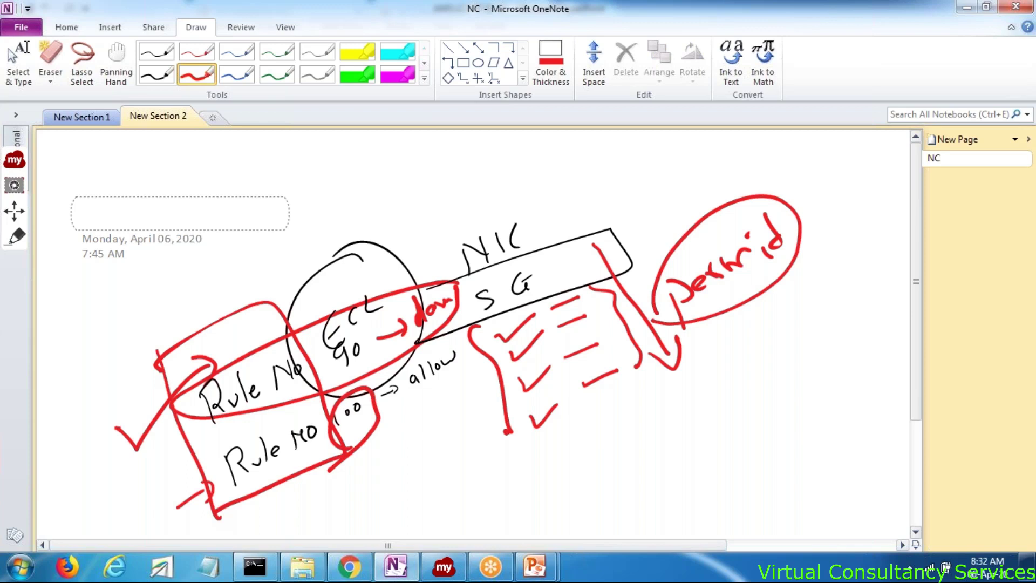
drag(382, 252, 406, 413)
drag(445, 236, 465, 417)
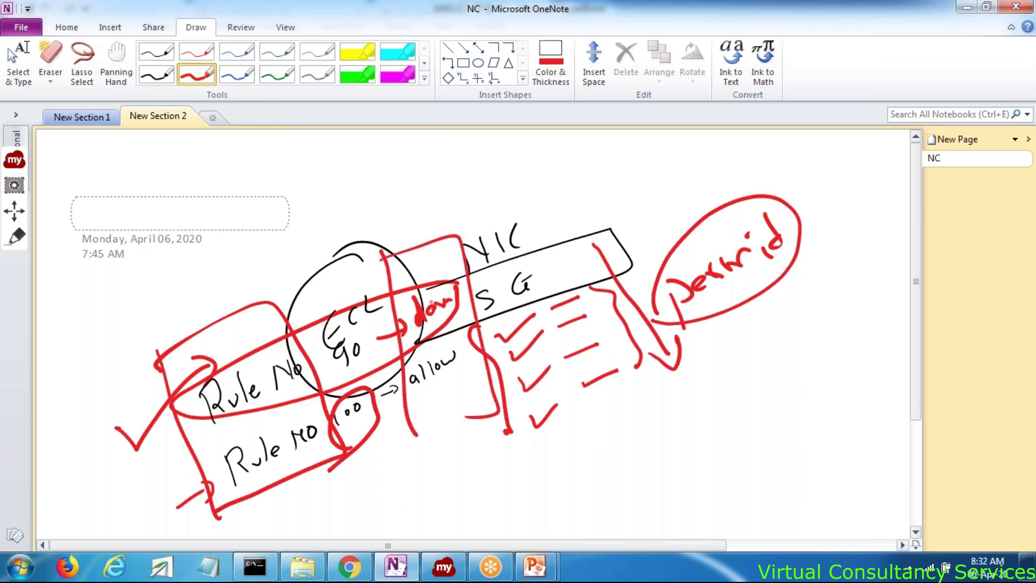
Draw a blue "SG" label above a boxed list of rule lines, linked to a circled "allow"
click(237, 73)
drag(644, 401, 649, 432)
drag(698, 378, 681, 395)
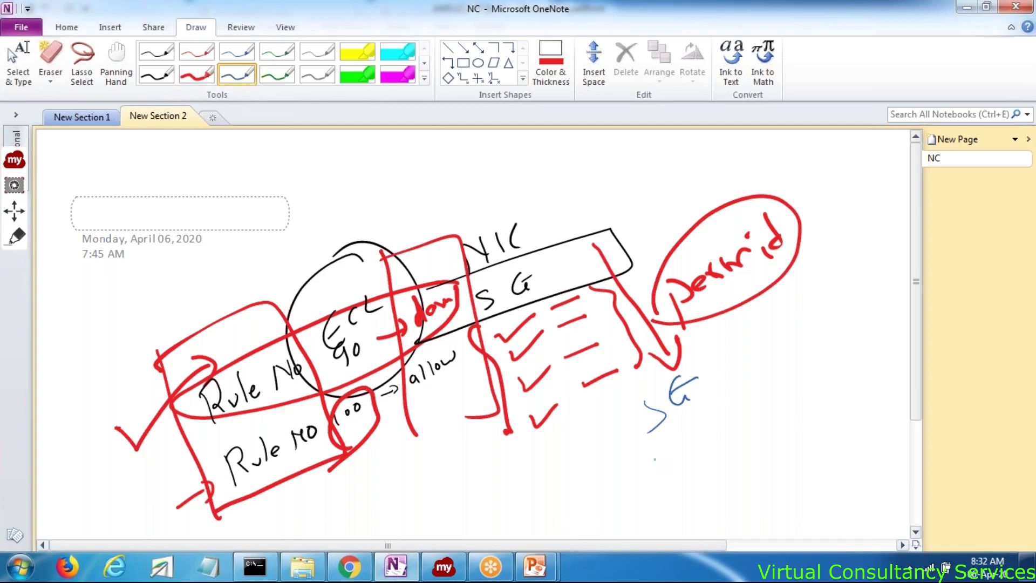
mouse_move(812, 361)
mouse_down()
mouse_move(806, 380)
mouse_move(831, 378)
mouse_move(883, 330)
mouse_up()
mouse_move(793, 397)
mouse_down()
mouse_move(793, 345)
mouse_move(818, 394)
mouse_up()
drag(604, 474, 682, 428)
drag(610, 491, 670, 454)
mouse_move(609, 511)
mouse_down()
mouse_move(673, 474)
mouse_move(671, 492)
mouse_up()
mouse_move(601, 451)
mouse_down()
mouse_move(620, 537)
mouse_move(682, 410)
mouse_move(643, 536)
mouse_up()
drag(701, 442, 786, 400)
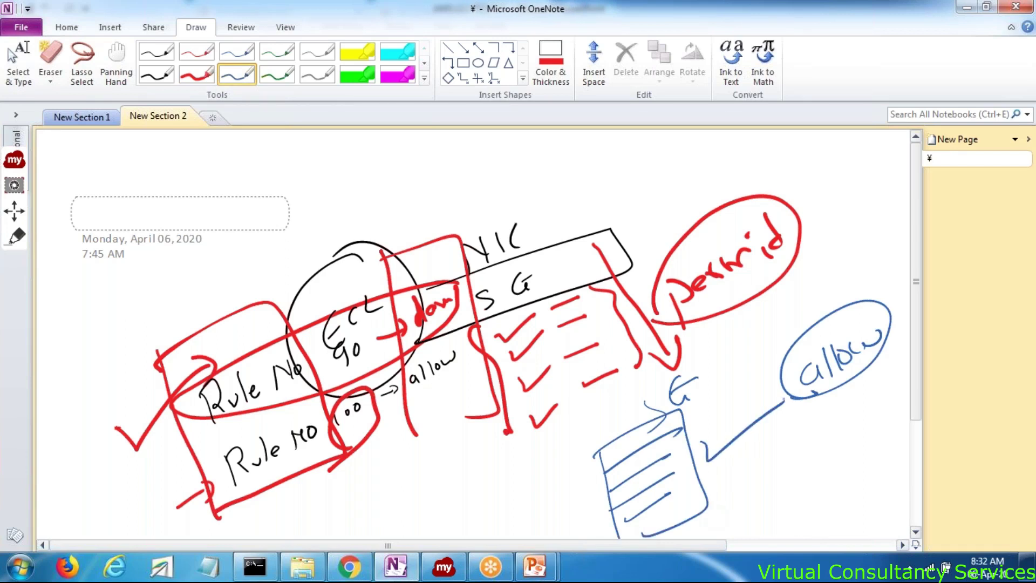
key(Escape)
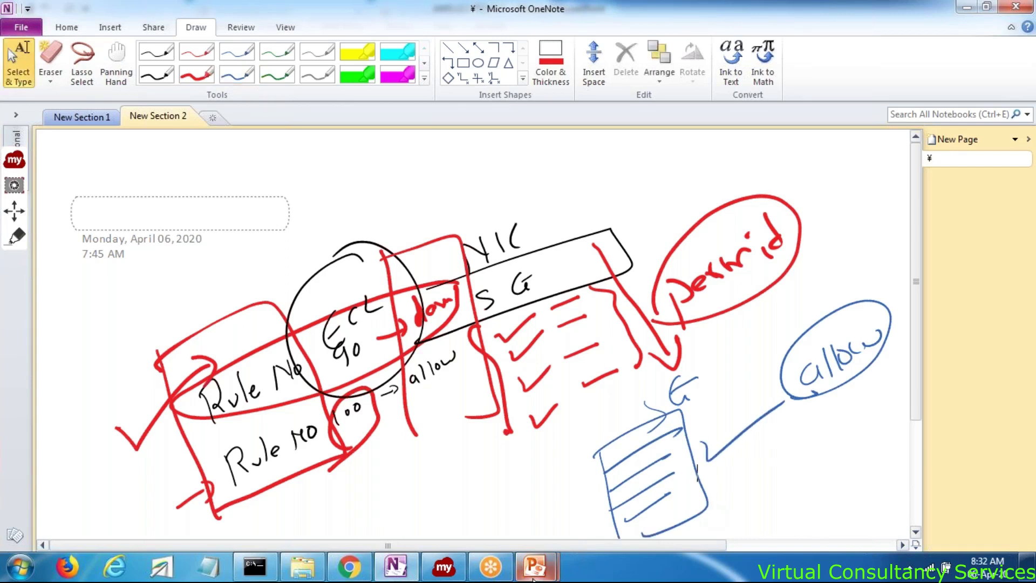
Switch to the AWS L2.3 RT & SG presentation in PowerPoint and present the Security Groups slide on permit-only rules full screen
mouse_move(534, 577)
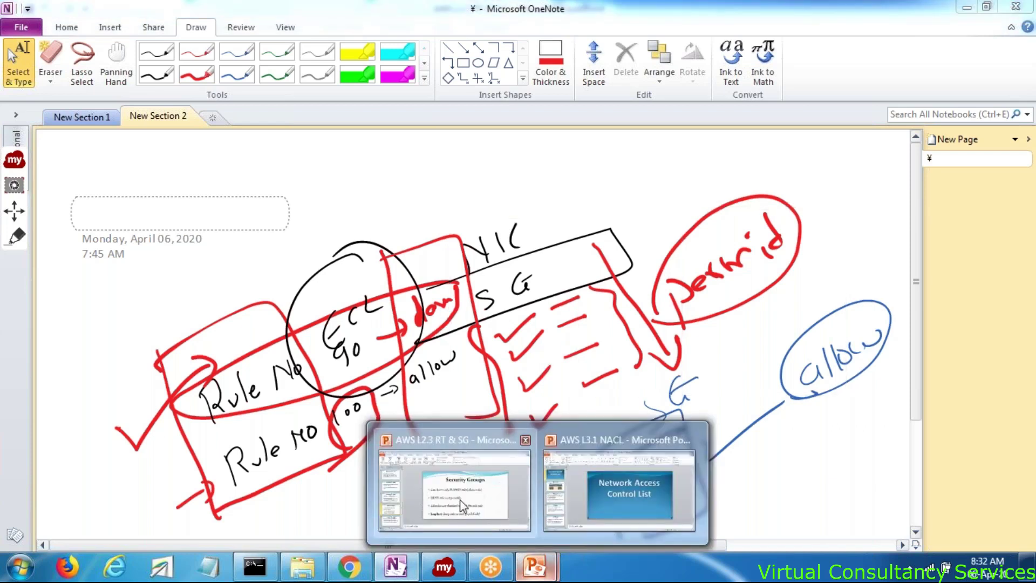
click(463, 506)
click(75, 60)
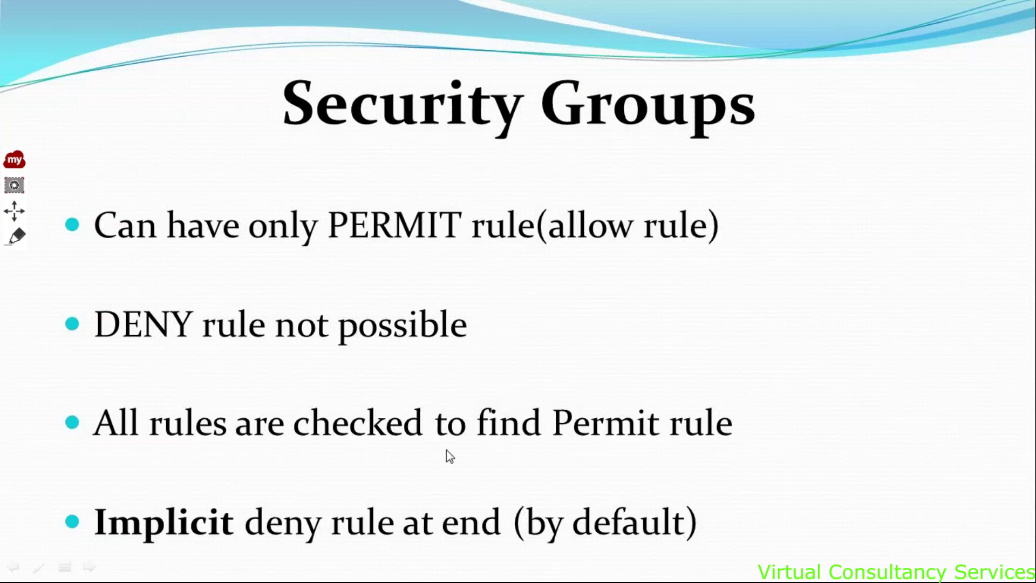
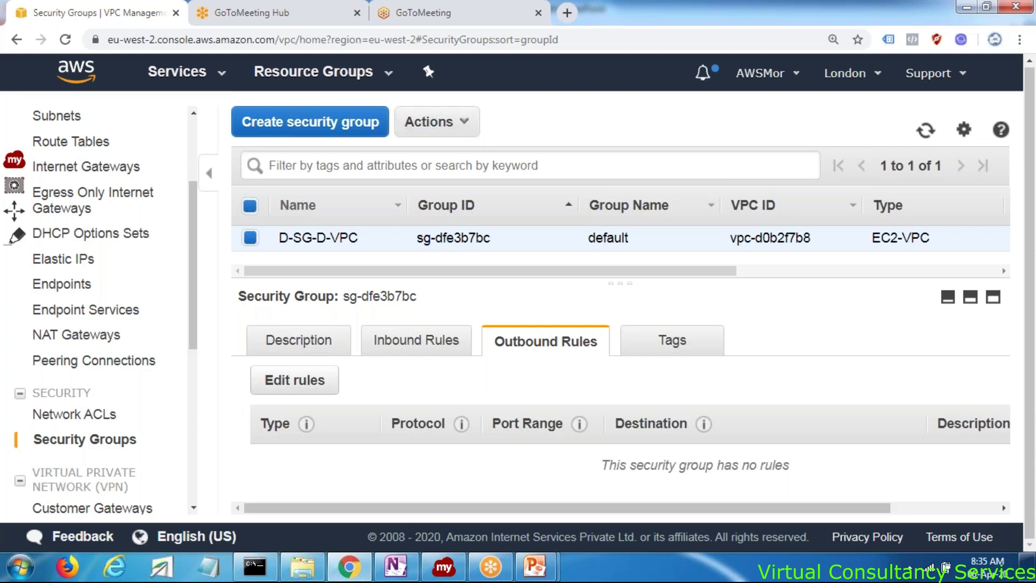
Compare the inbound and outbound rules of the default security group D-SG-D-VPC in the AWS console
click(411, 352)
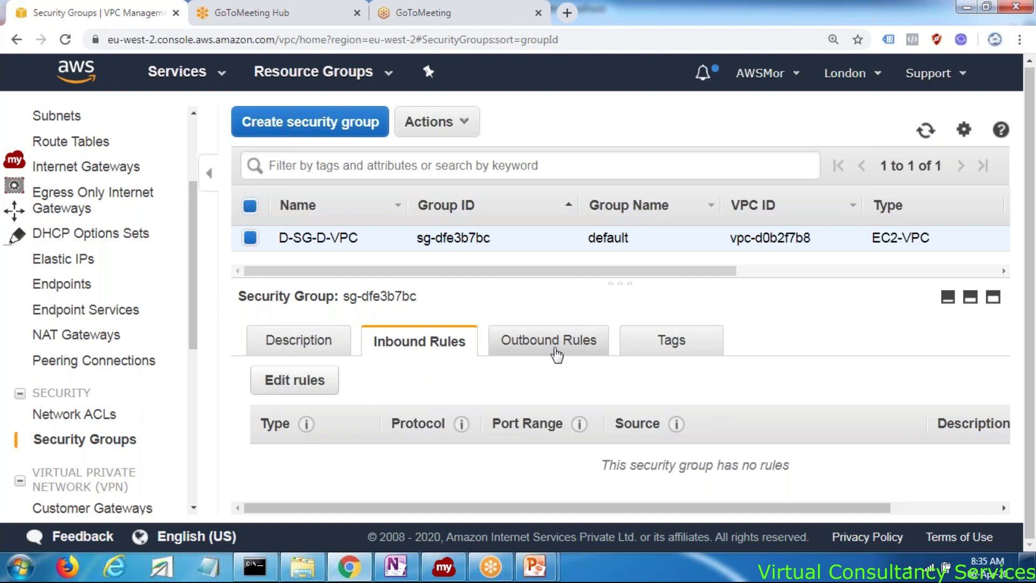
click(524, 342)
click(428, 340)
double_click(535, 341)
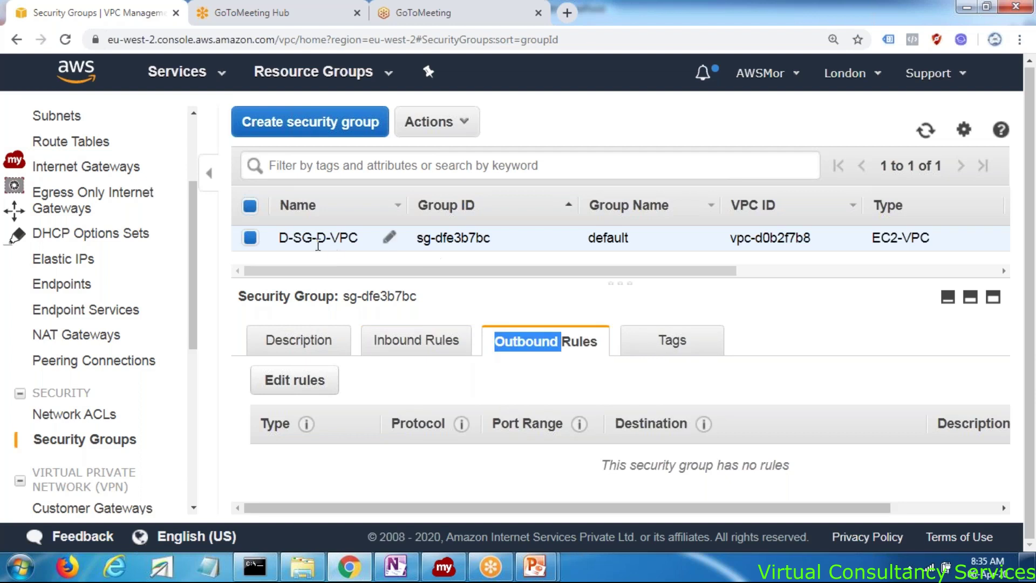
click(458, 129)
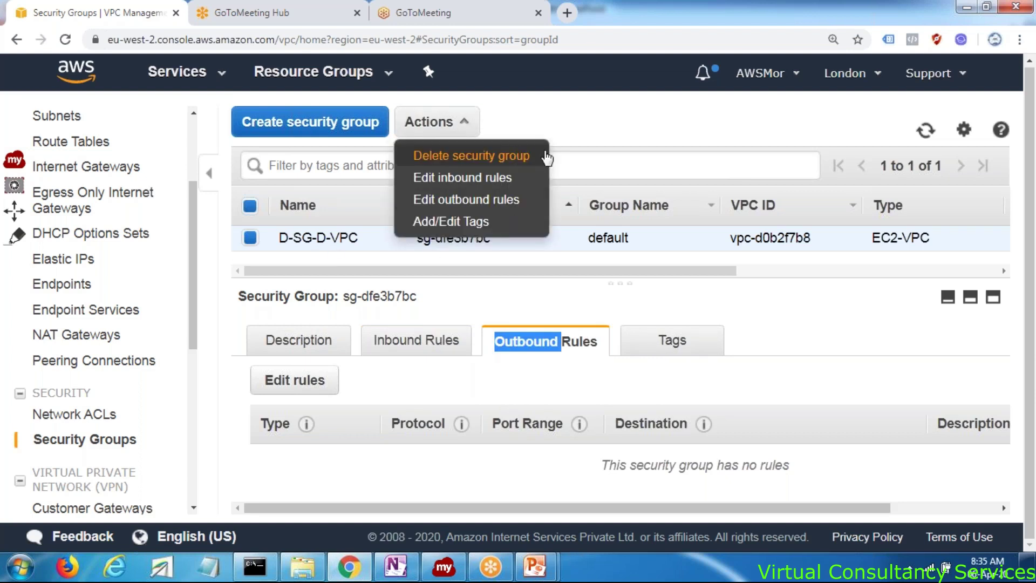
click(402, 348)
click(556, 343)
click(435, 342)
click(558, 354)
click(451, 356)
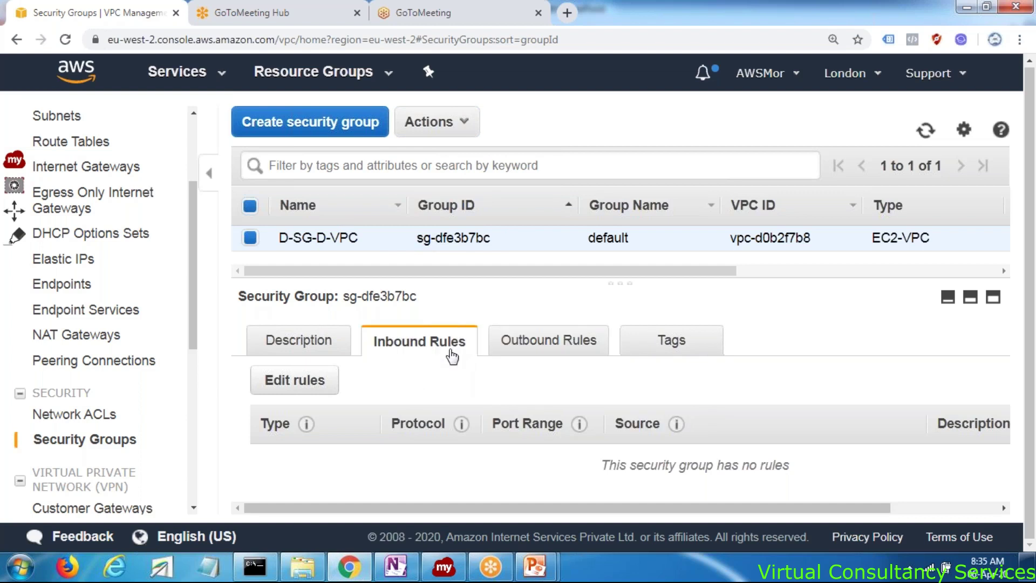
click(538, 348)
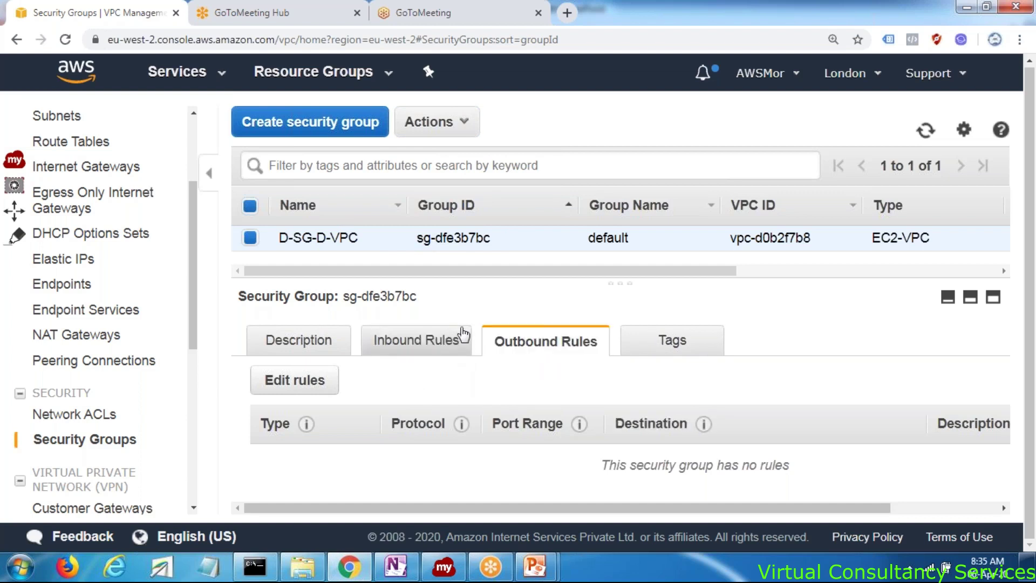
click(440, 351)
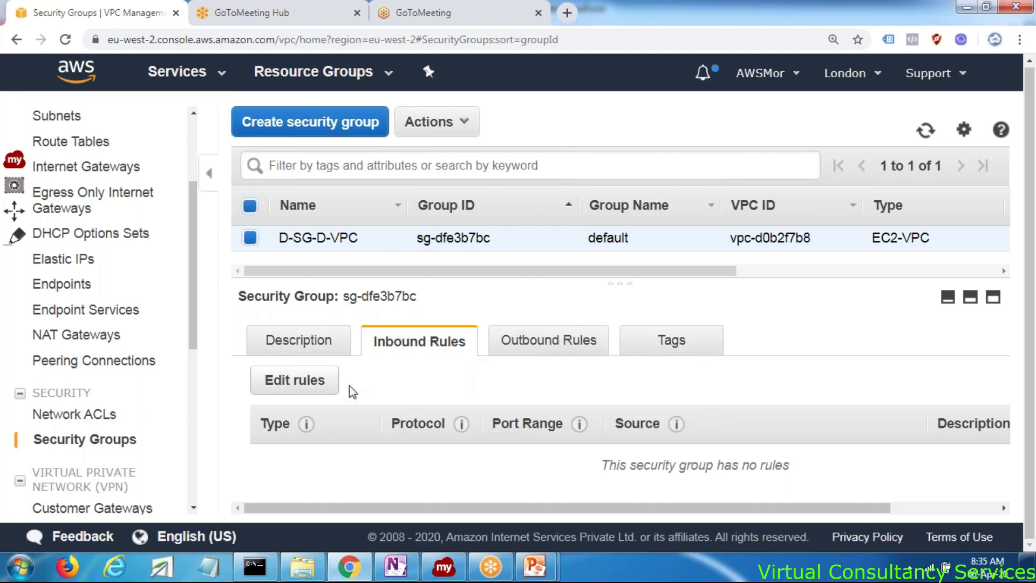
click(532, 340)
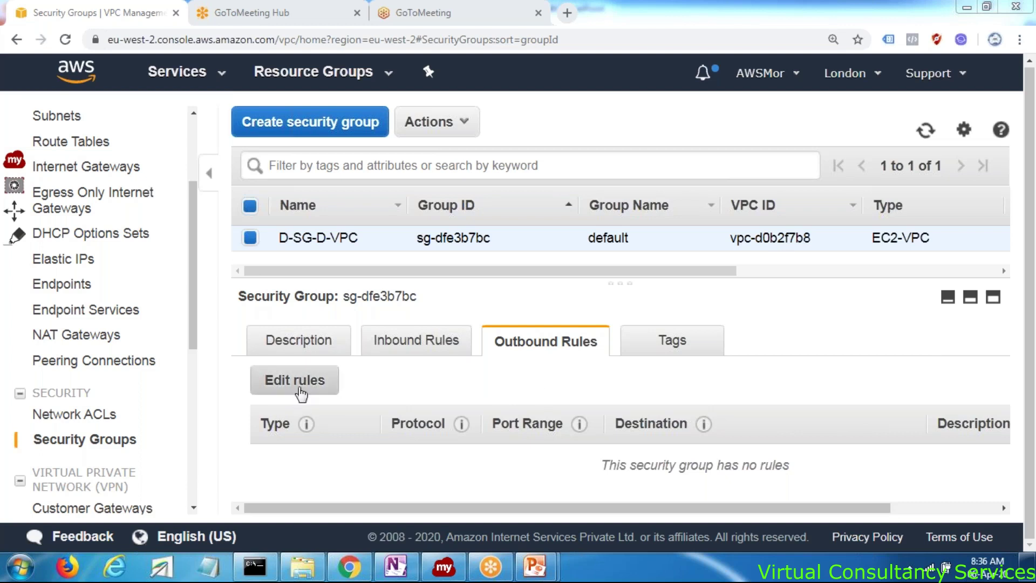
Open the security group's inbound rules for editing and add a rule of type All traffic
click(393, 350)
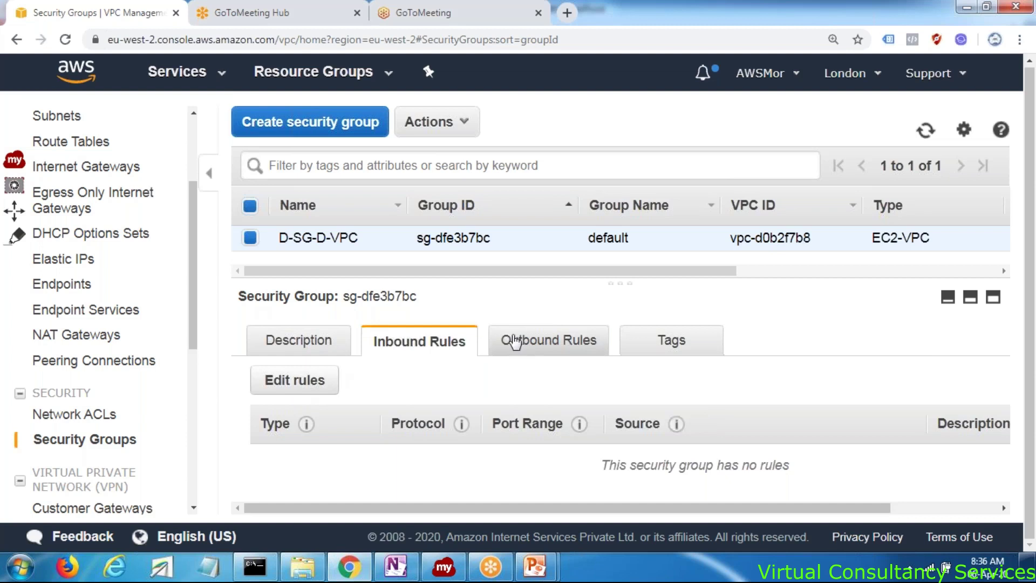
click(276, 379)
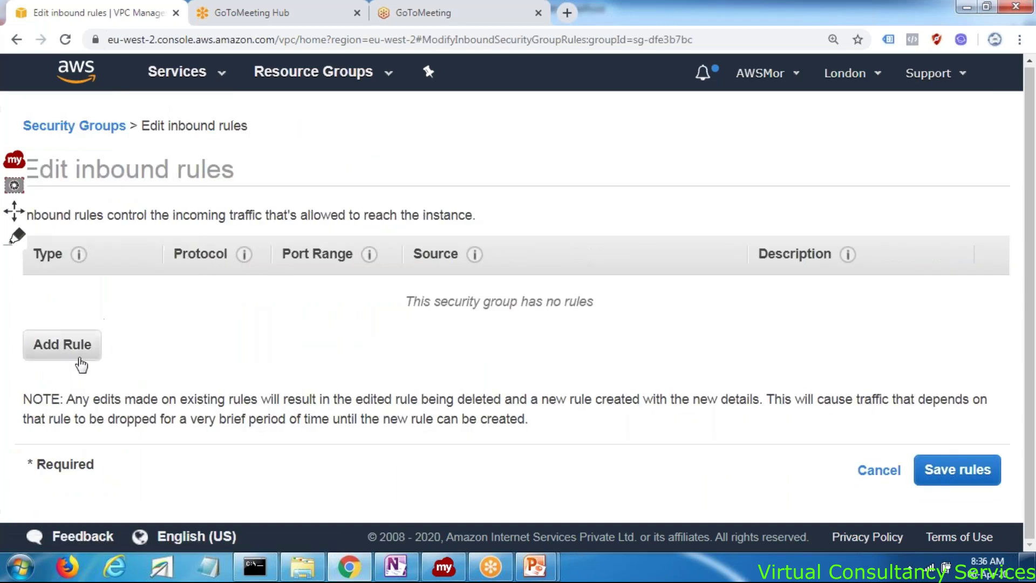
click(80, 356)
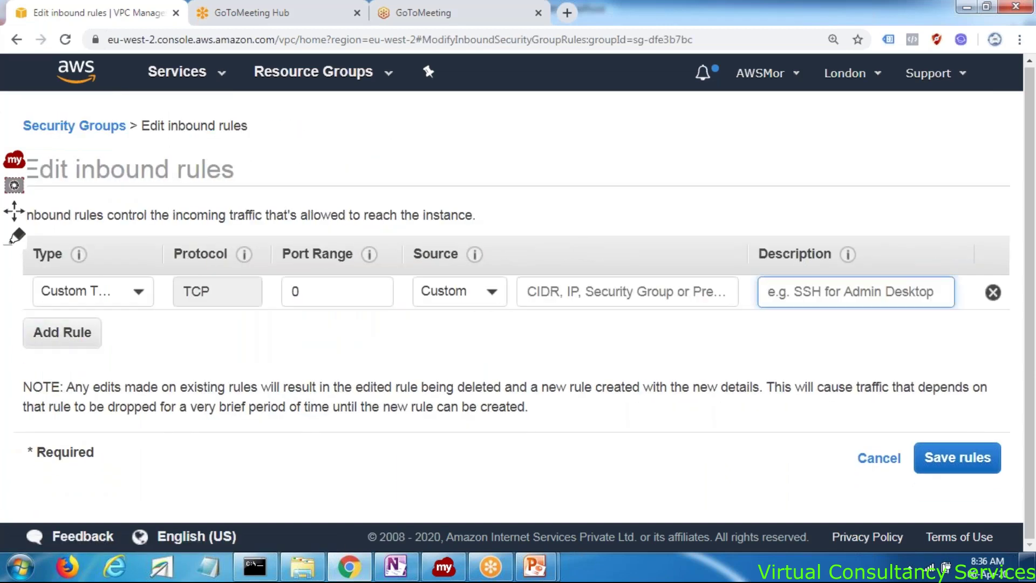
click(108, 299)
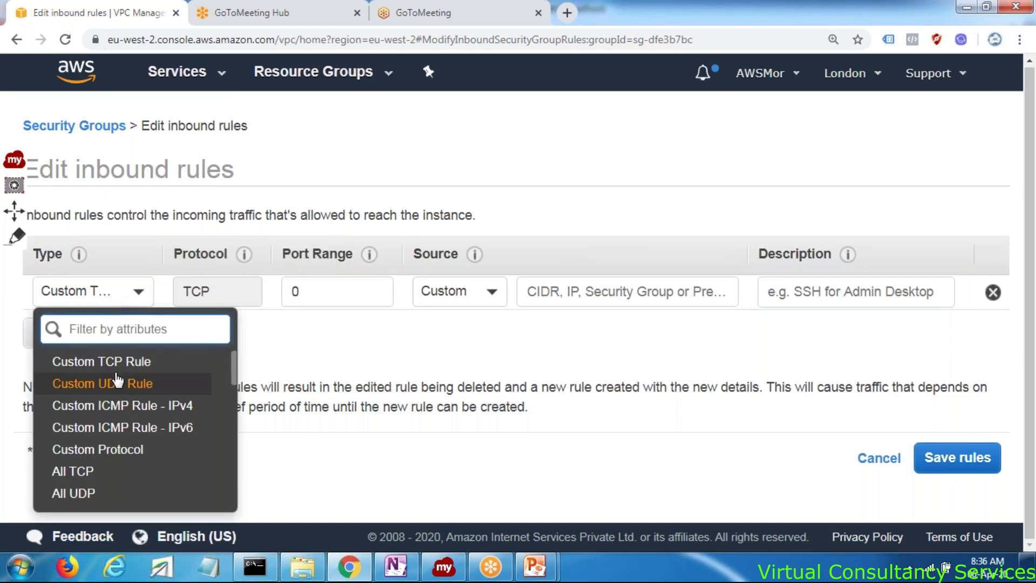
text(all)
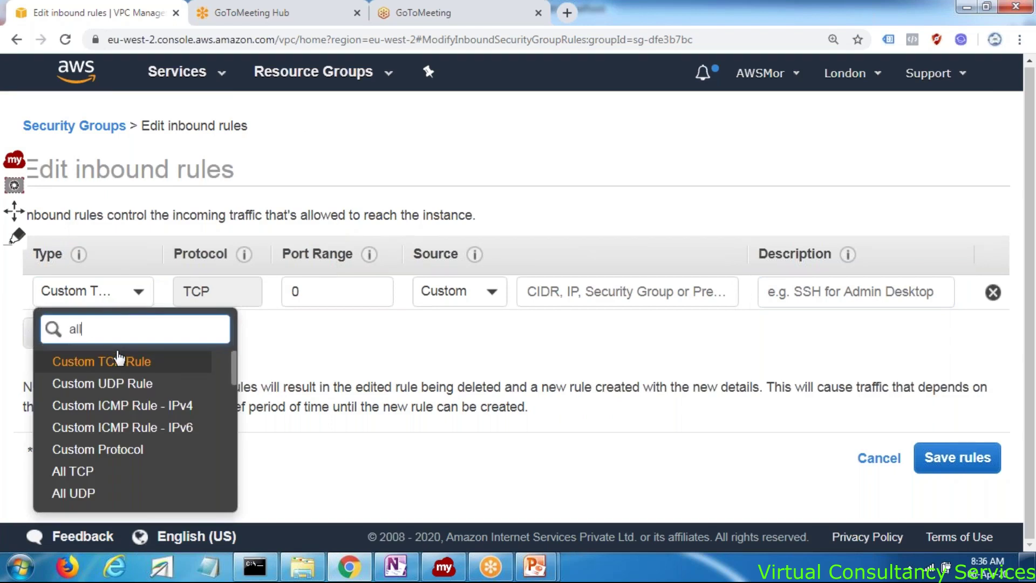
click(81, 449)
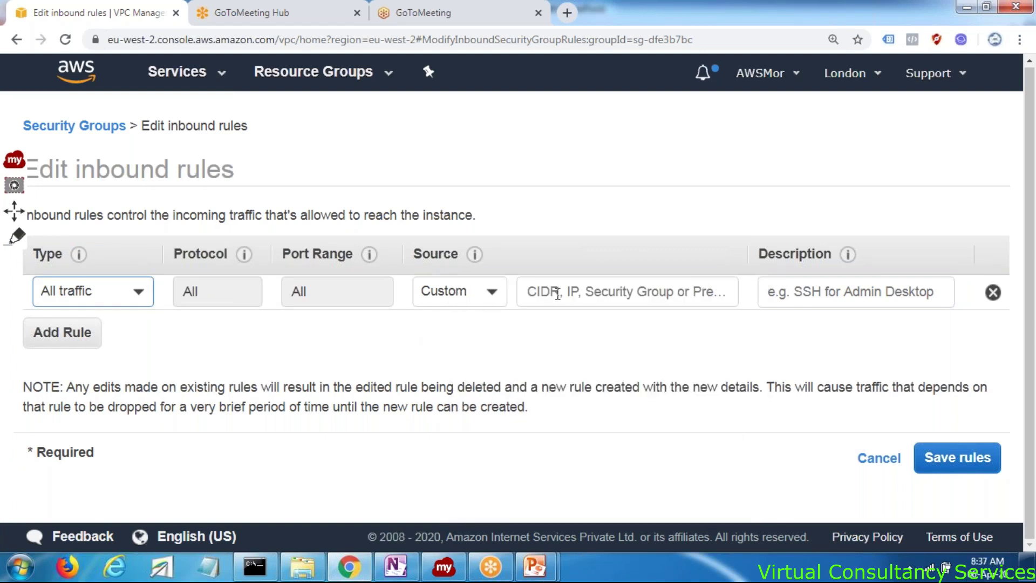
Set the inbound rule's source to Custom with the default security group sg-dfe3b7bc
click(557, 295)
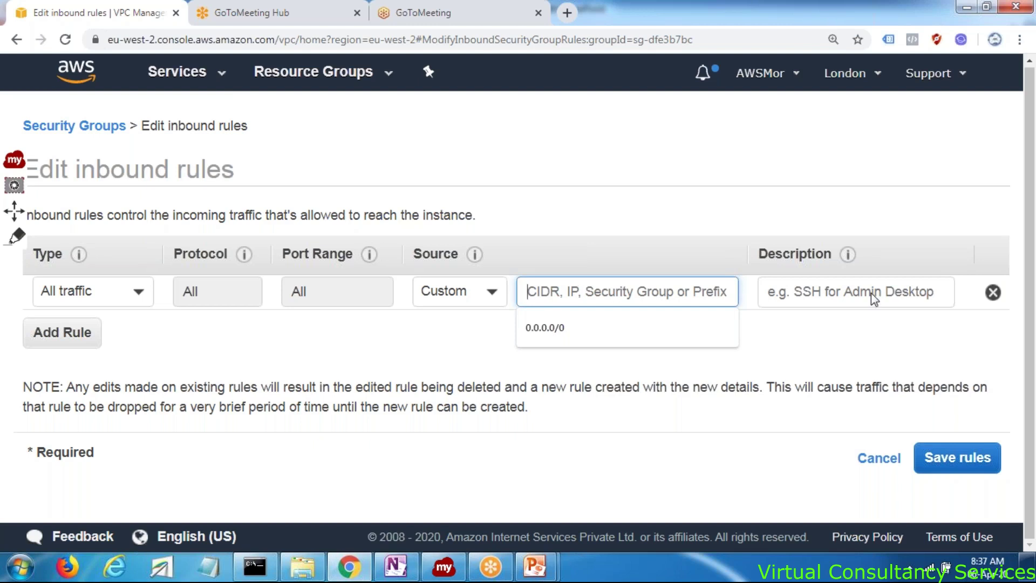
click(492, 294)
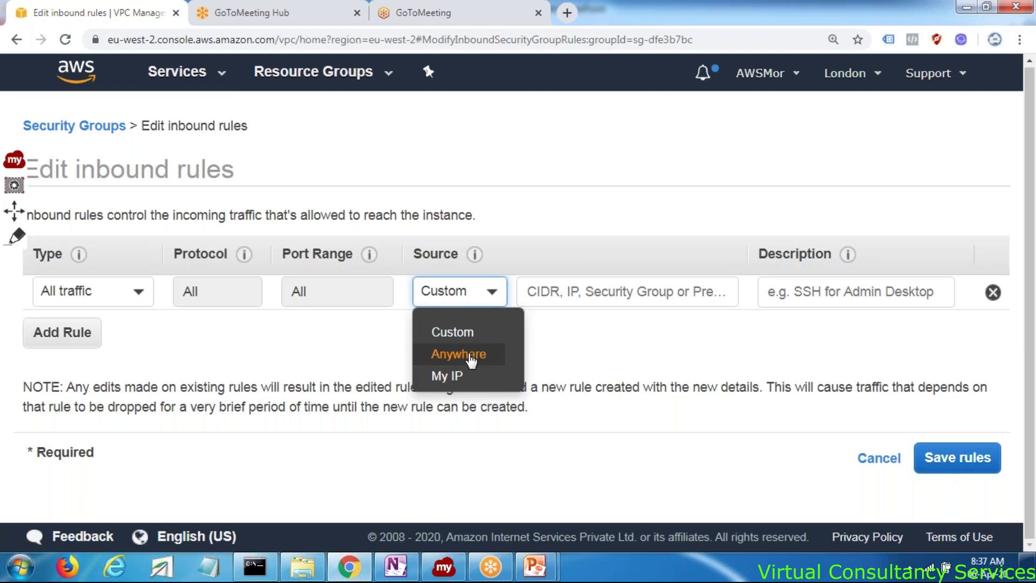
click(476, 337)
click(572, 293)
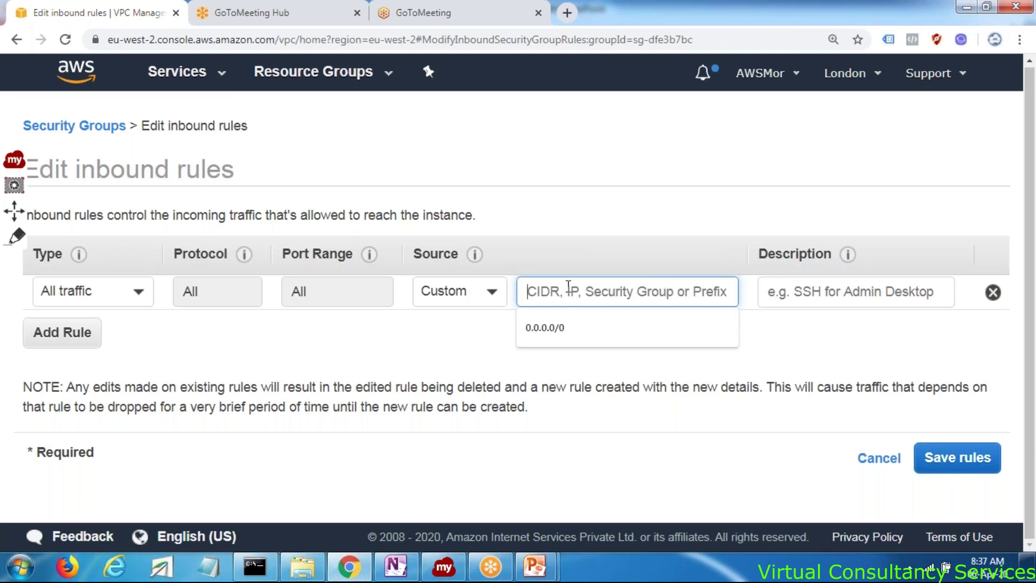
text(sg)
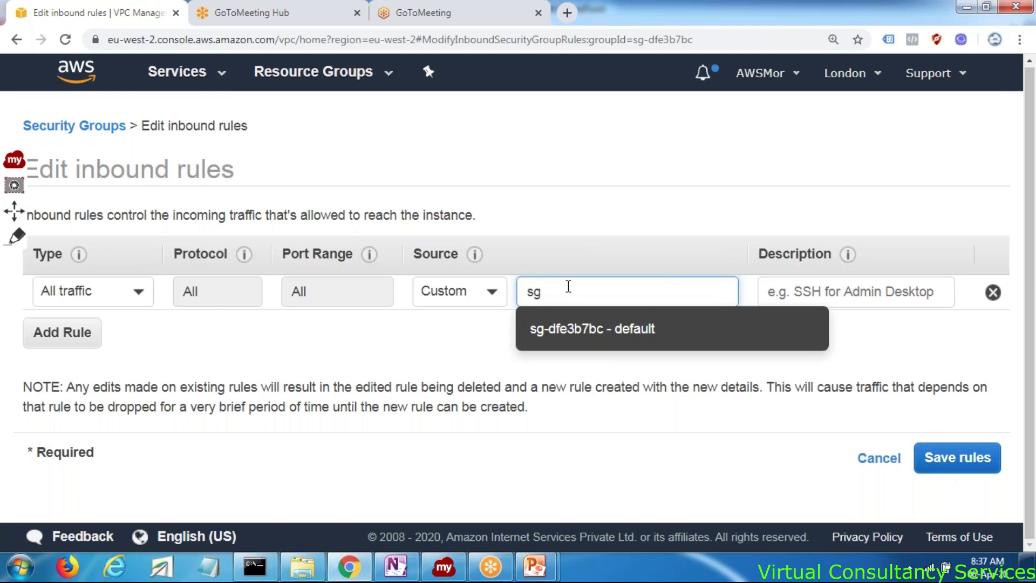
click(595, 338)
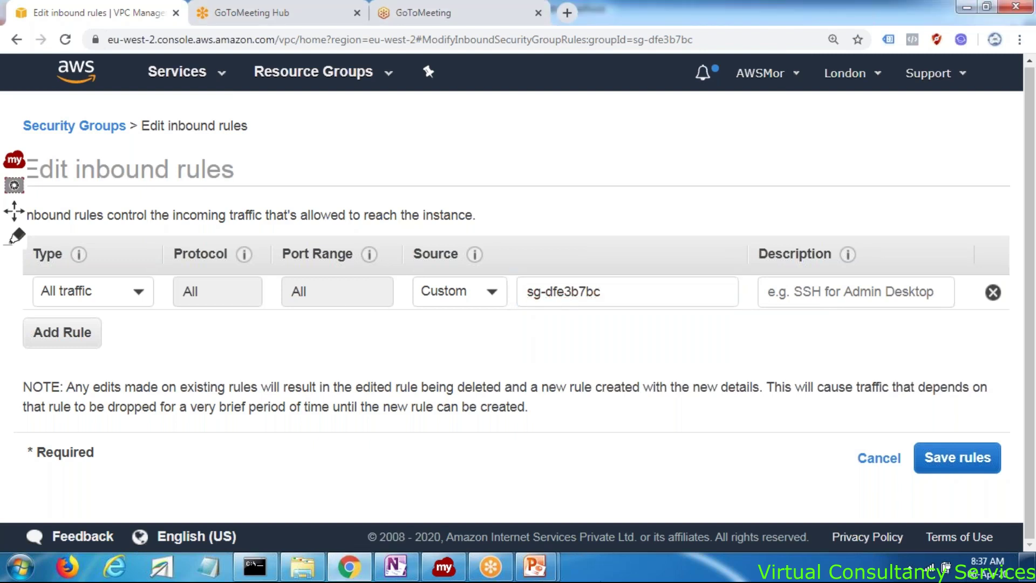
Switch to the AWS L2.3 RT & SG presentation in PowerPoint and present the slide on the default security group's rules
mouse_move(552, 572)
click(458, 475)
click(74, 83)
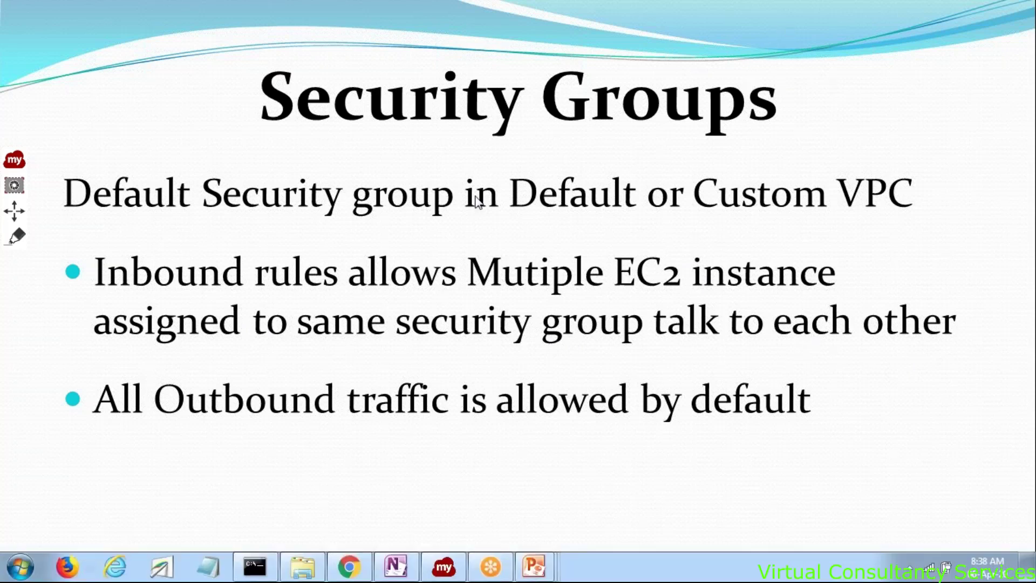
End the slide show and switch to the OneNote page with the security group drawings
key(b)
key(Escape)
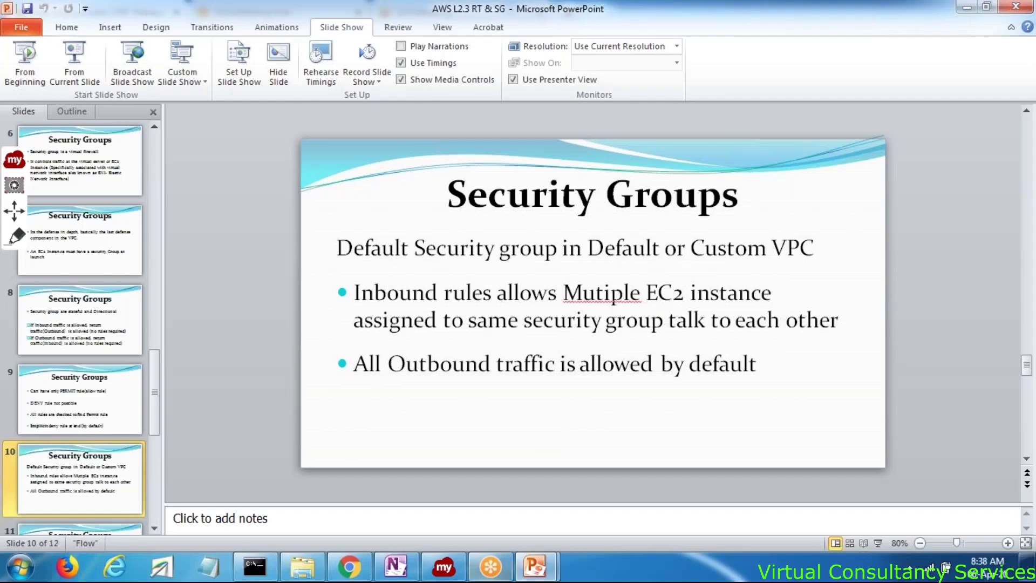
click(392, 566)
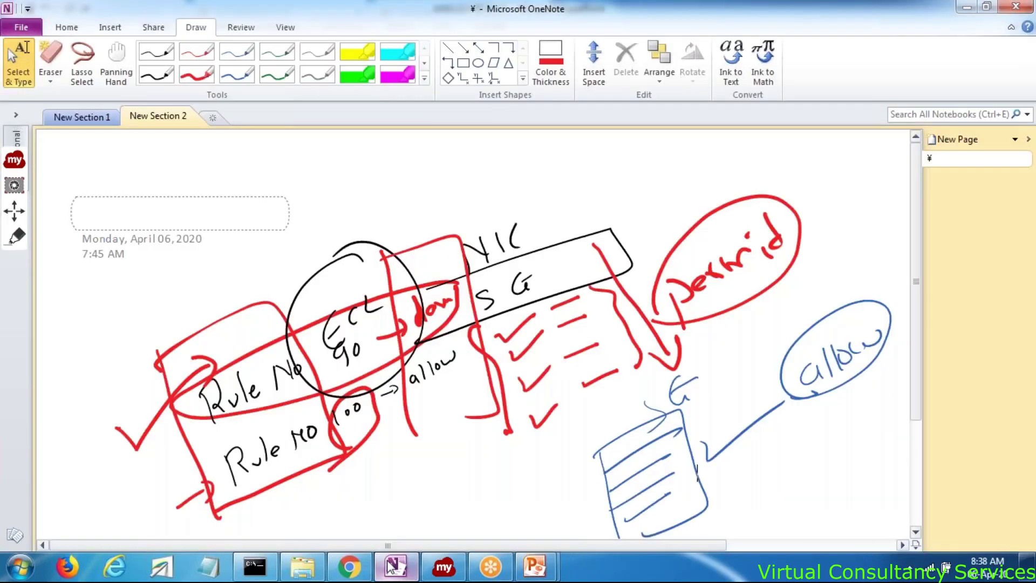
Clear all drawings from the page and draw a small blue circle surrounded by four larger circles
key(ctrl+a)
key(Delete)
click(236, 74)
mouse_move(272, 252)
mouse_down()
mouse_move(326, 294)
mouse_move(271, 254)
mouse_up()
mouse_move(465, 214)
mouse_down()
mouse_move(499, 209)
mouse_move(491, 204)
mouse_up()
mouse_move(377, 439)
mouse_down()
mouse_move(350, 464)
mouse_move(360, 417)
mouse_up()
mouse_move(537, 358)
mouse_down()
mouse_move(564, 352)
mouse_move(540, 357)
mouse_up()
mouse_move(402, 325)
mouse_down()
mouse_move(438, 338)
mouse_move(405, 314)
mouse_up()
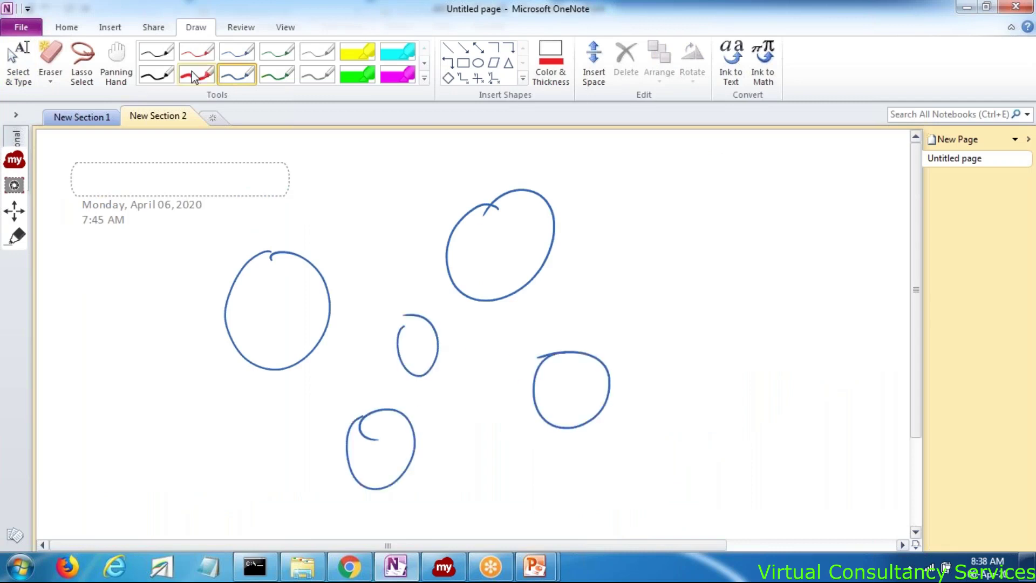
Draw black connectors from the four outer circles to the central circle and a long line running into the upper circle
click(156, 74)
mouse_move(327, 306)
mouse_down()
mouse_move(397, 343)
mouse_move(498, 271)
mouse_up()
drag(438, 315, 448, 324)
mouse_move(529, 385)
mouse_down()
mouse_move(431, 374)
mouse_move(389, 441)
mouse_up()
drag(402, 382, 420, 398)
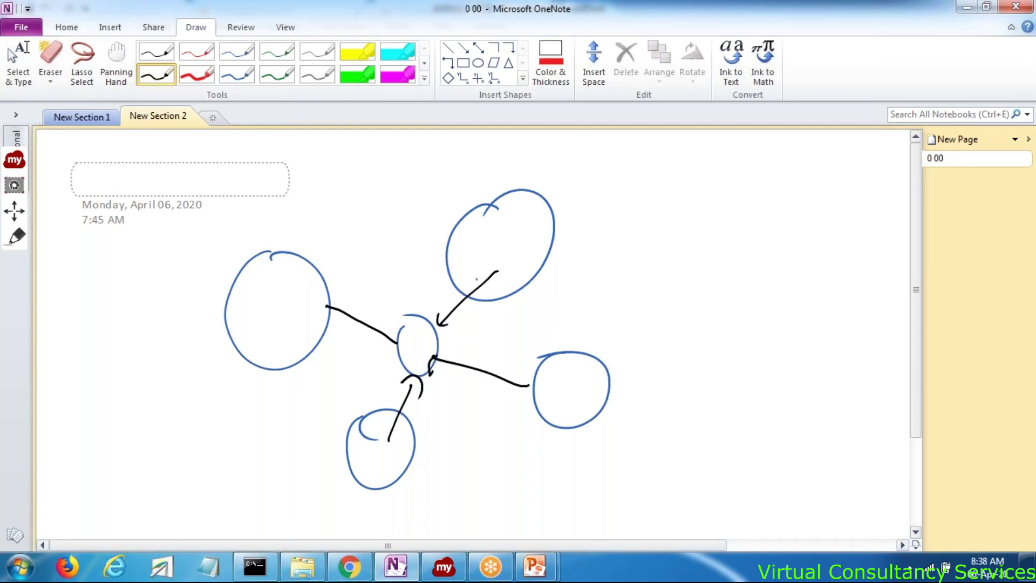
mouse_move(512, 260)
mouse_down()
mouse_move(527, 260)
mouse_move(661, 143)
mouse_up()
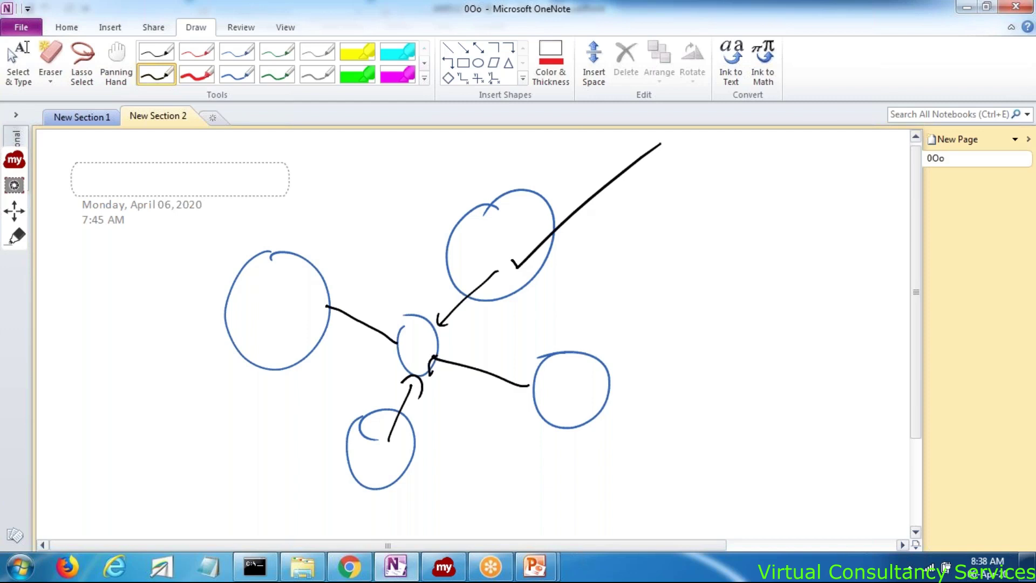
Outline the central circle in black and label it SG A beside its edge
mouse_move(416, 306)
mouse_down()
mouse_move(418, 314)
mouse_move(430, 306)
mouse_up()
drag(435, 365, 439, 376)
drag(435, 341, 470, 335)
mouse_move(480, 323)
mouse_down()
mouse_move(485, 333)
mouse_move(457, 344)
mouse_move(502, 326)
mouse_up()
Label each of the four outer circles with the letter A
drag(580, 353, 590, 330)
drag(594, 331, 583, 345)
mouse_move(556, 227)
mouse_down()
mouse_move(558, 248)
mouse_move(571, 223)
mouse_up()
mouse_move(334, 297)
mouse_down()
mouse_move(342, 319)
mouse_move(348, 298)
mouse_up()
mouse_move(349, 442)
mouse_down()
mouse_move(355, 409)
mouse_move(369, 434)
mouse_up()
drag(349, 429, 367, 420)
Write ib above the central circle, point arrows from the SG label to it, and mark dots inside
mouse_move(418, 311)
mouse_down()
mouse_move(434, 372)
mouse_move(426, 305)
mouse_up()
drag(466, 336, 438, 343)
drag(444, 332, 439, 340)
click(419, 327)
click(422, 332)
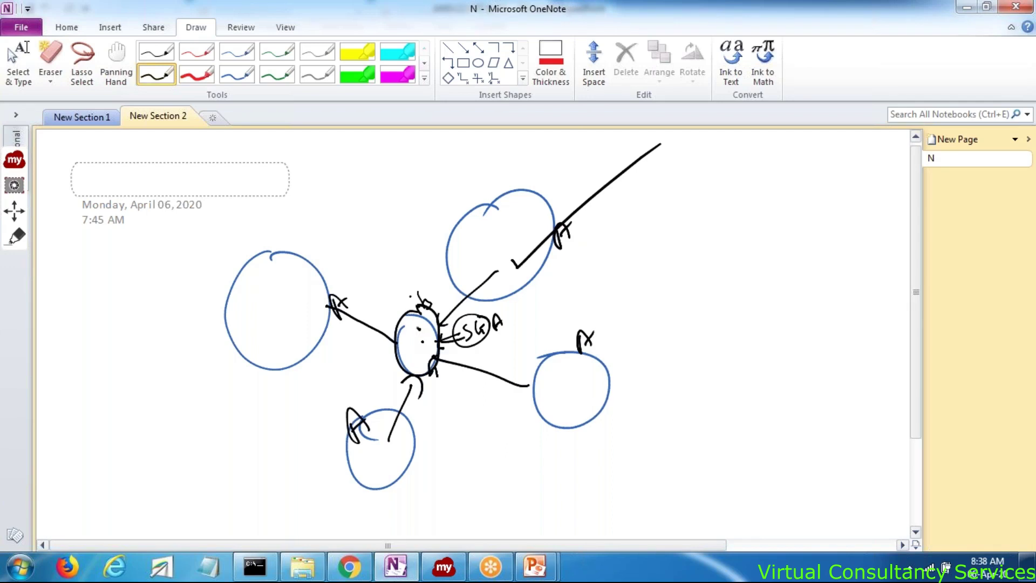
Circle the A on the large left-hand circle and draw curved return lines to it from the central circle
mouse_move(345, 284)
mouse_down()
mouse_move(328, 288)
mouse_move(335, 334)
mouse_move(348, 284)
mouse_up()
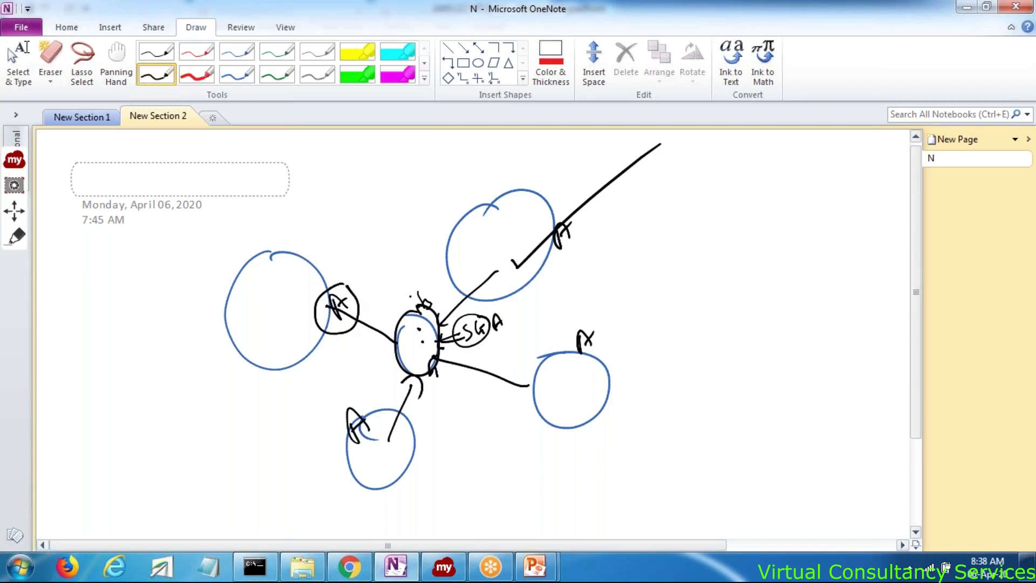
mouse_move(410, 331)
mouse_down()
mouse_move(419, 351)
mouse_move(394, 370)
mouse_move(294, 377)
mouse_move(291, 356)
mouse_up()
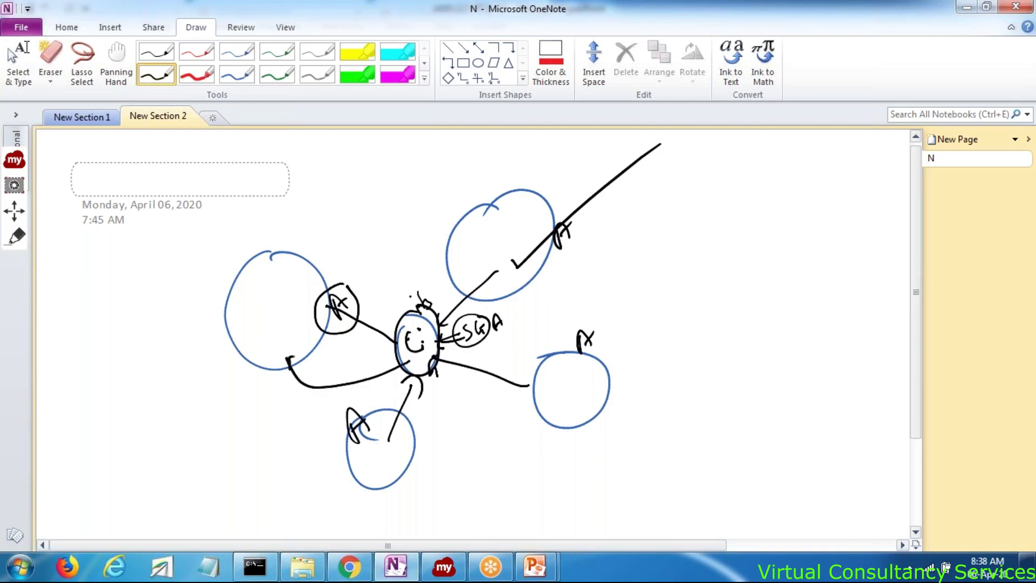
mouse_move(415, 361)
mouse_down()
mouse_move(299, 351)
mouse_move(316, 341)
mouse_up()
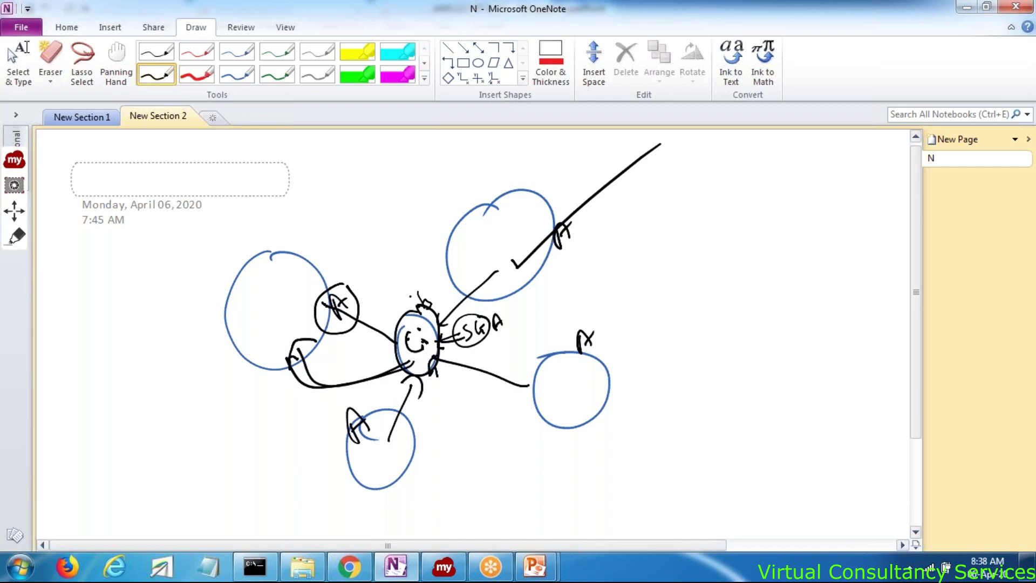
click(18, 62)
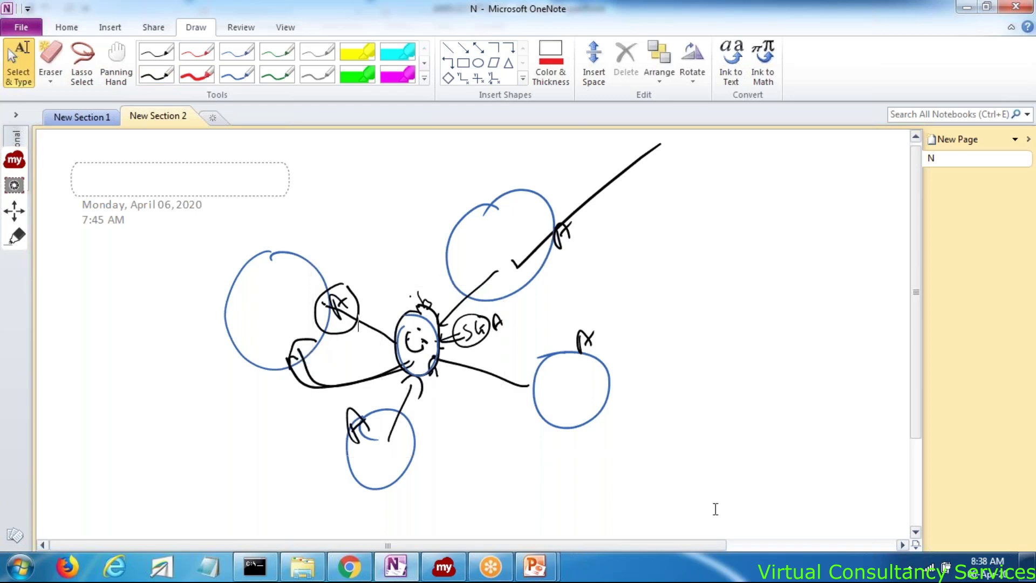
Switch to the AWS console in Chrome and save the security group's inbound rule
click(356, 576)
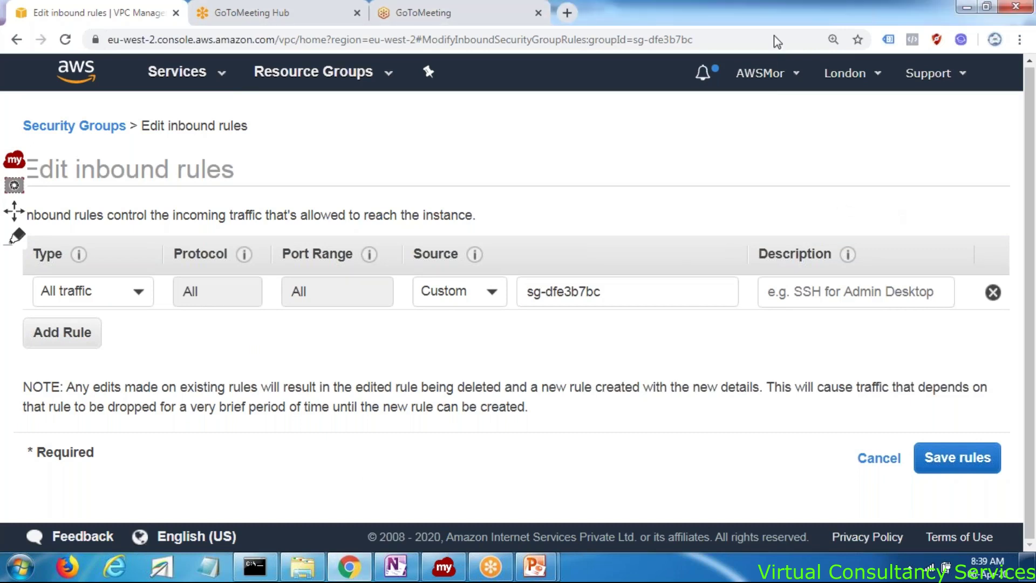
click(965, 467)
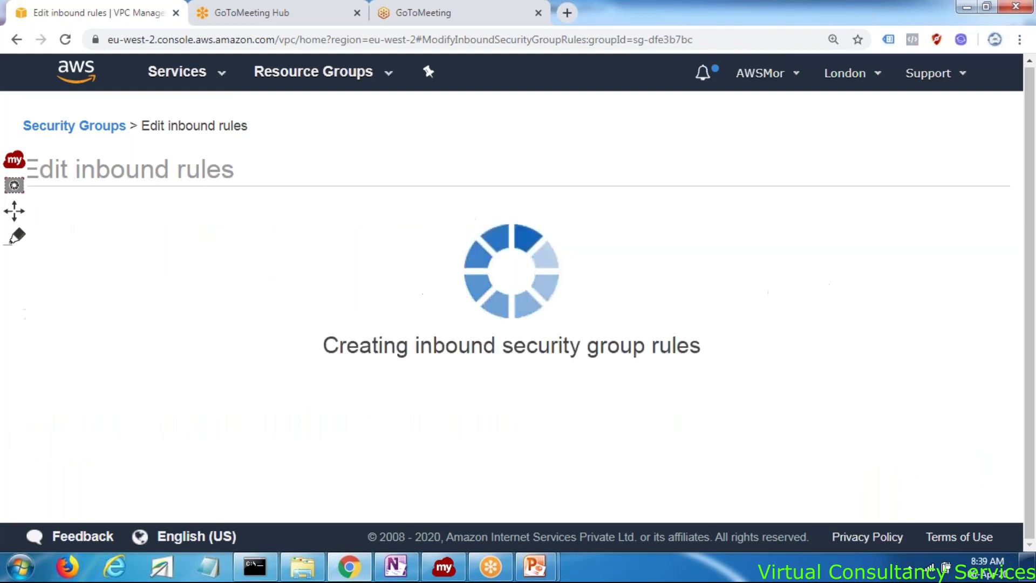
click(885, 288)
Open the security group's outbound rules for editing and add a rule of type All traffic
click(534, 342)
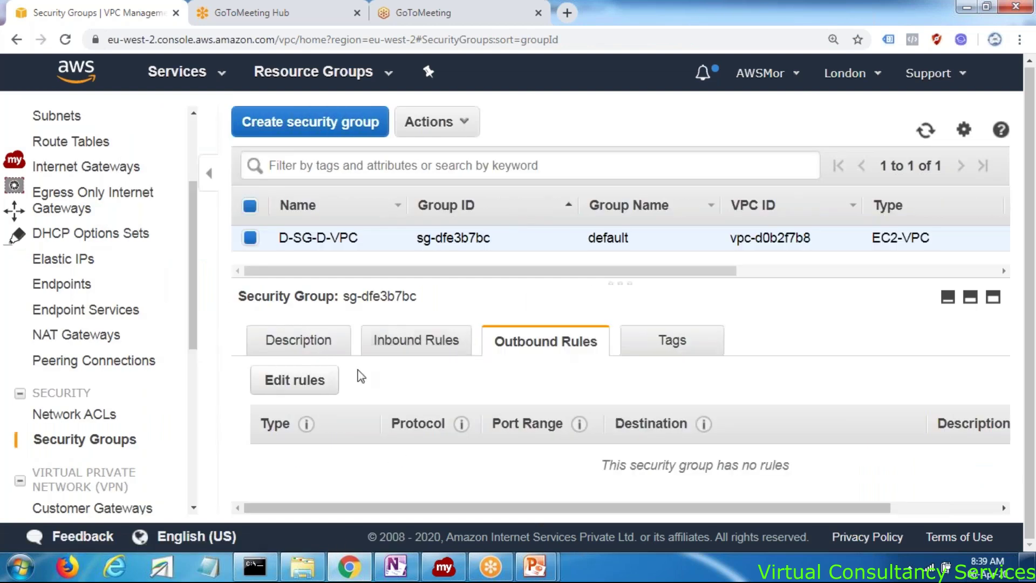
click(272, 373)
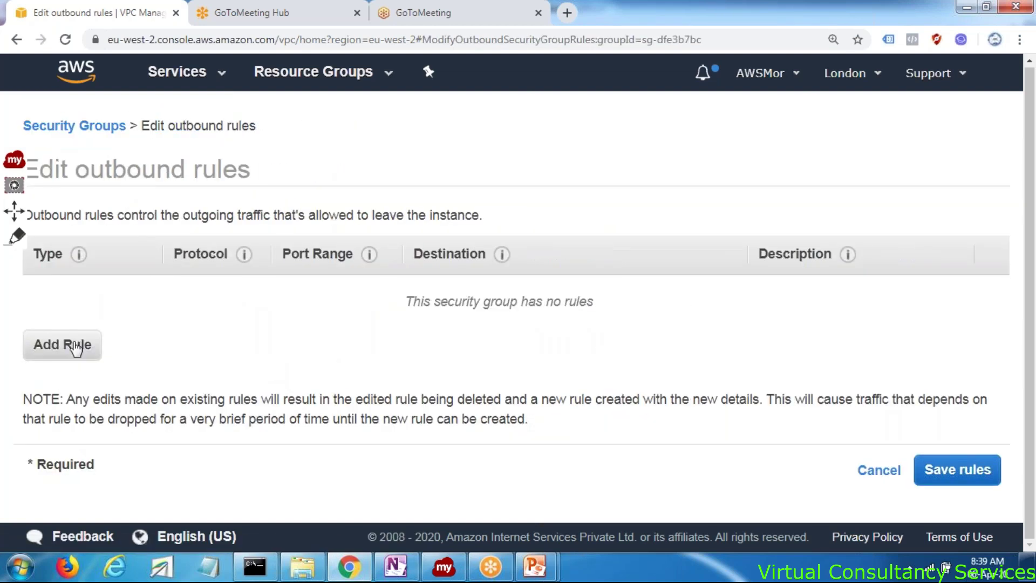
click(68, 344)
click(92, 291)
text(all)
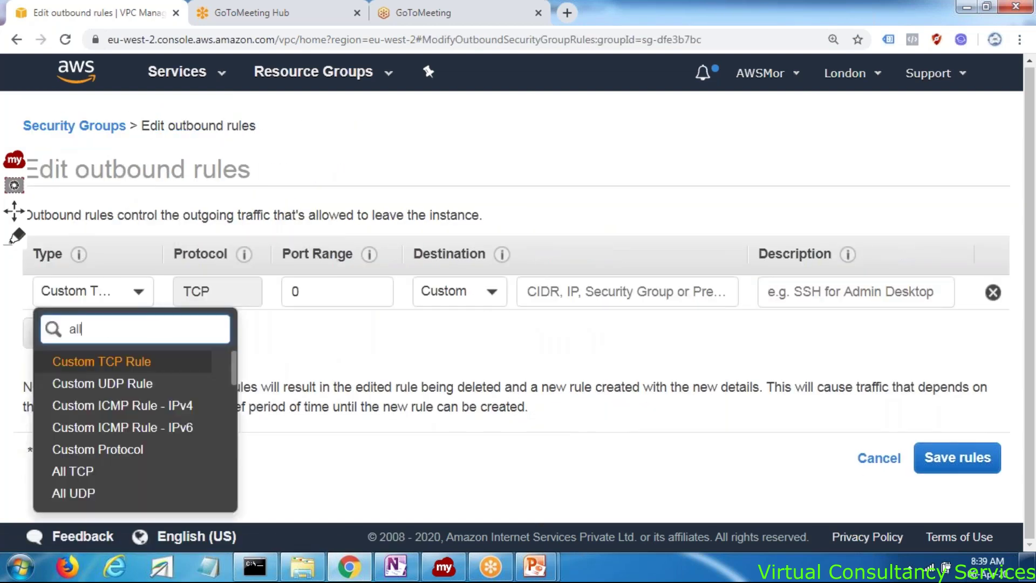
click(108, 451)
Set the outbound rule's destination to 0.0.0.0/0 and save it, returning to the group's inbound rules
click(564, 293)
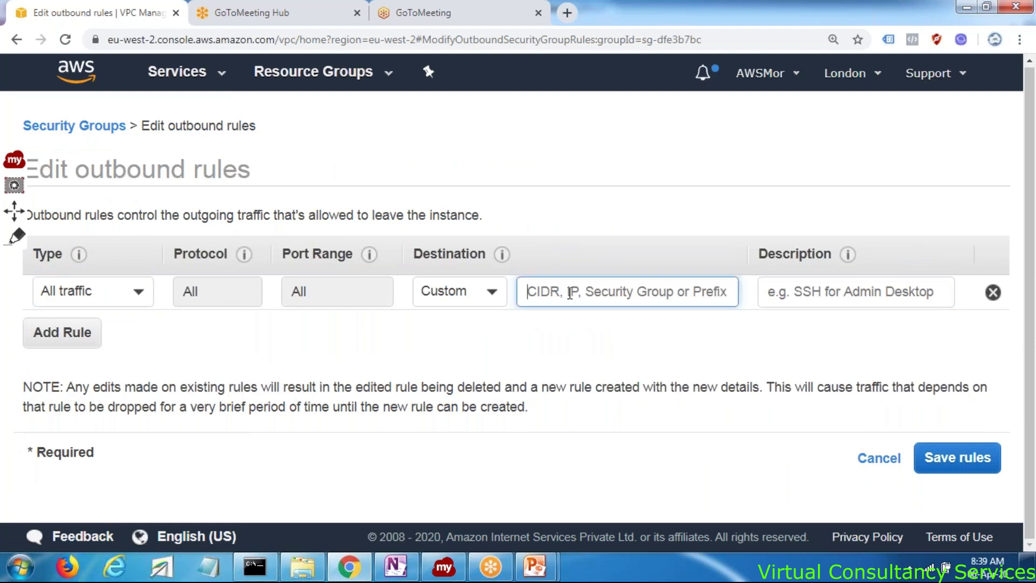
click(566, 324)
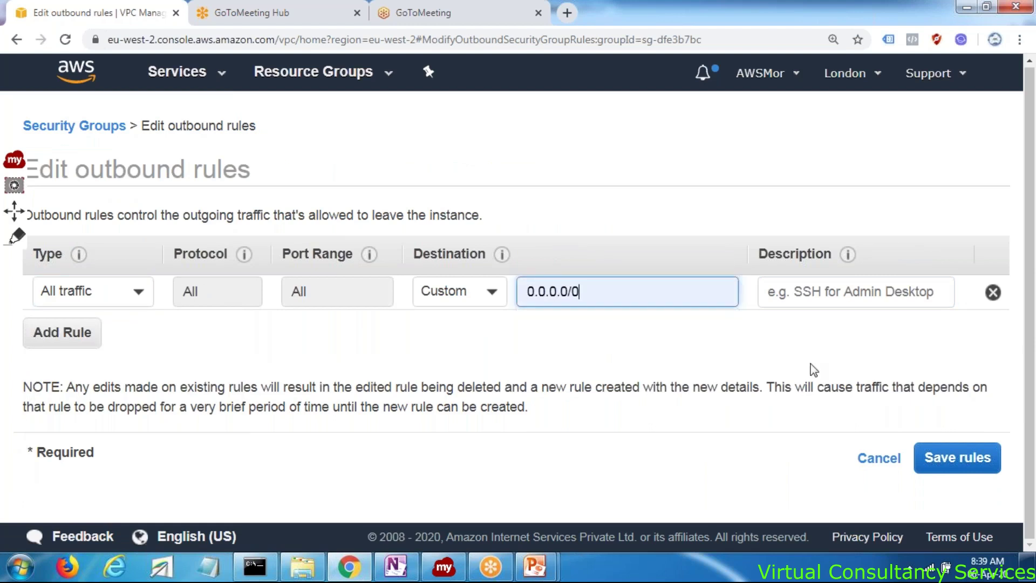
click(947, 469)
click(872, 287)
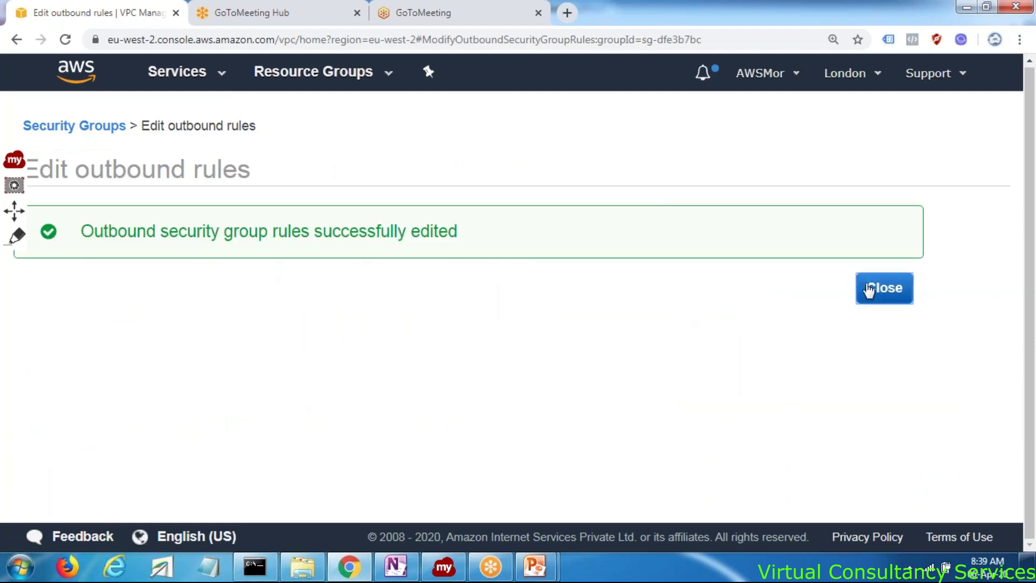
click(435, 356)
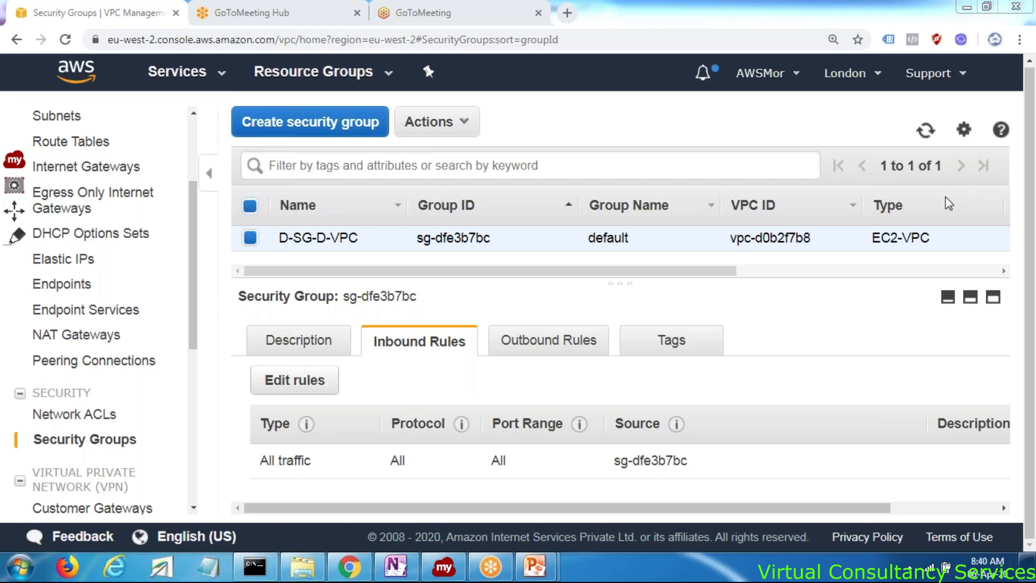
Compare the inbound and outbound rules of the default security group D-SG-D-VPC
click(537, 355)
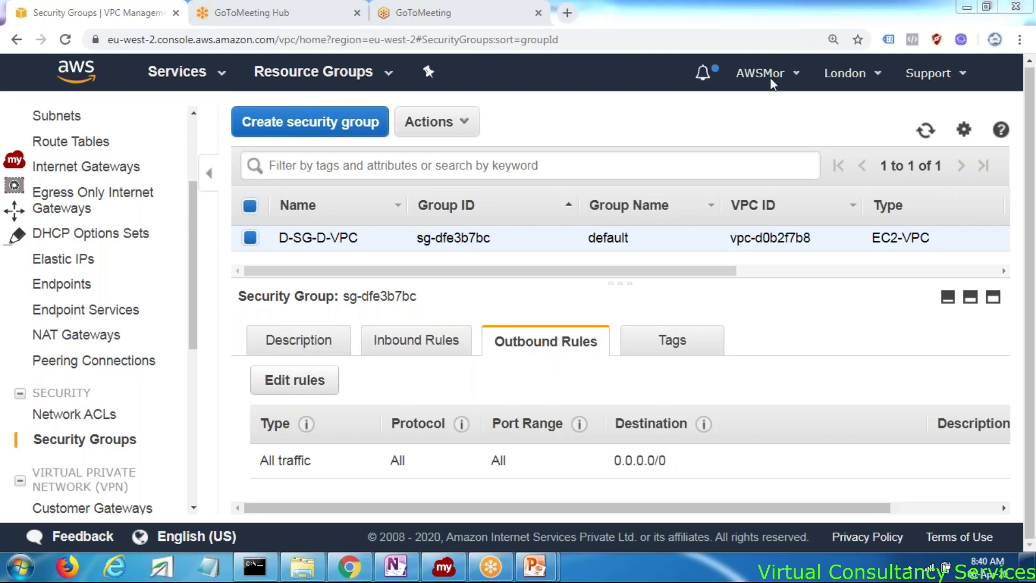
click(394, 353)
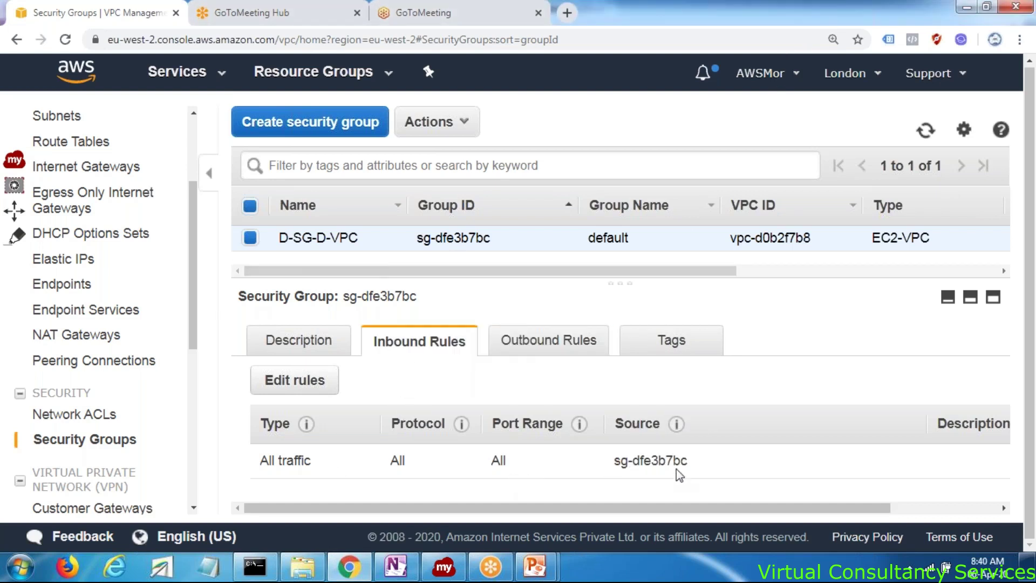
click(574, 348)
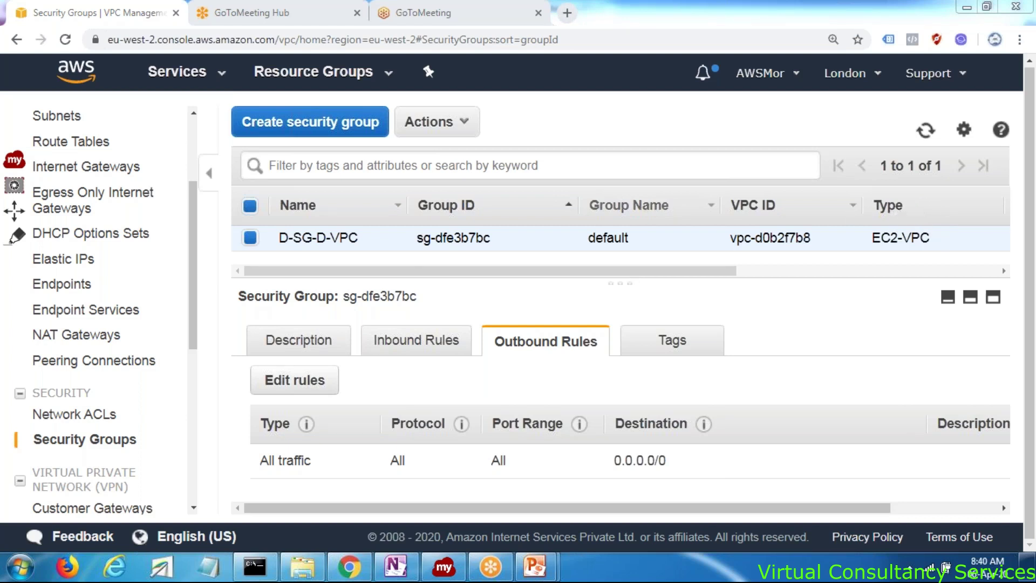
click(435, 339)
click(532, 348)
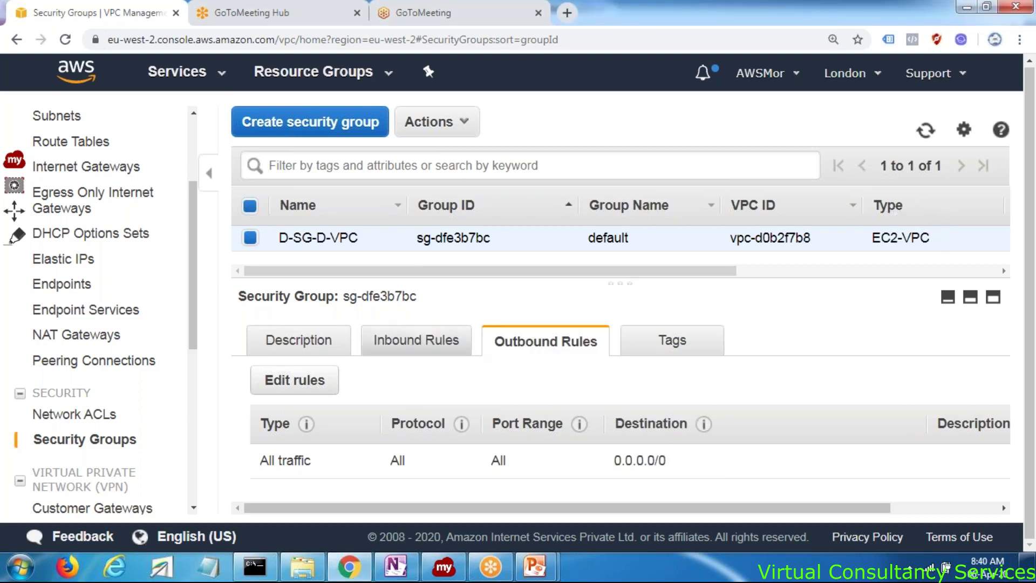
click(443, 349)
click(534, 343)
click(405, 351)
click(527, 348)
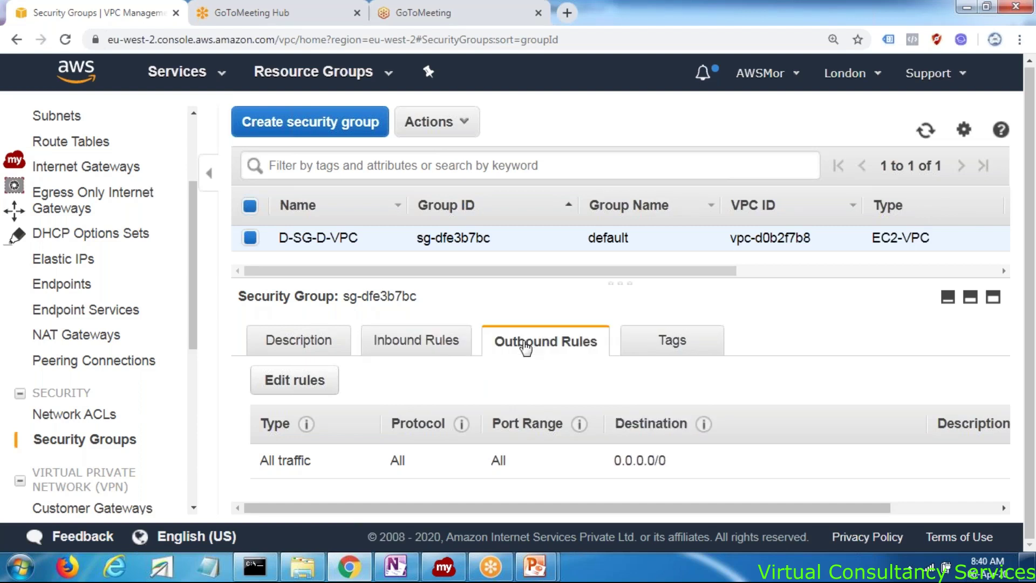
click(436, 347)
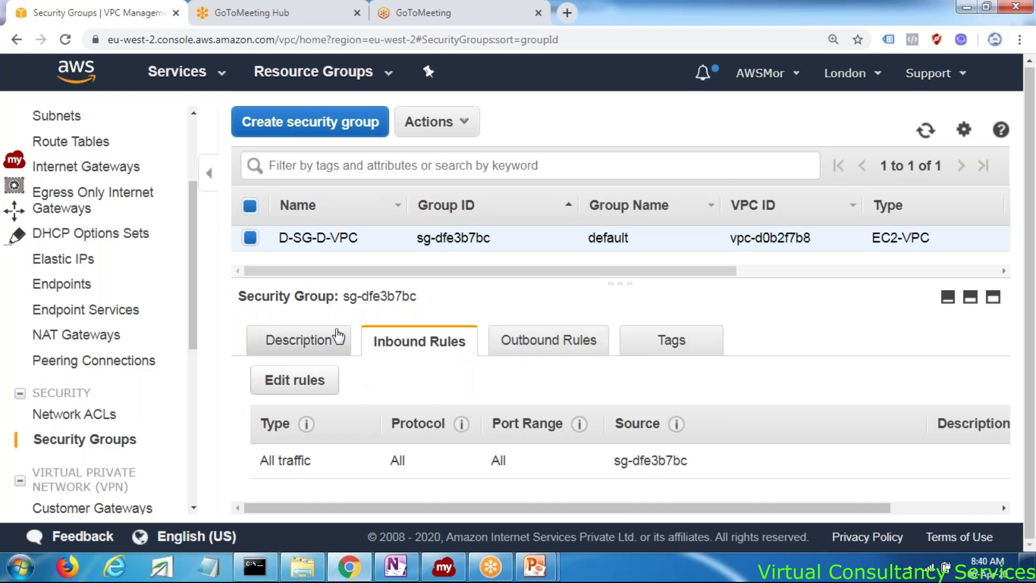
Start creating a new security group and name it C-SG-D-VPC
click(290, 129)
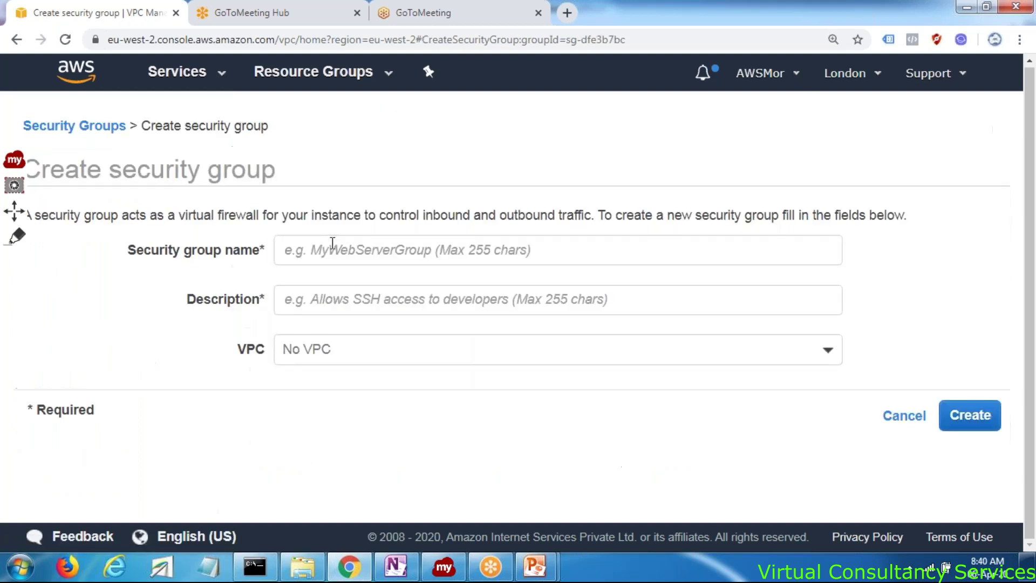
click(332, 243)
text(C-)
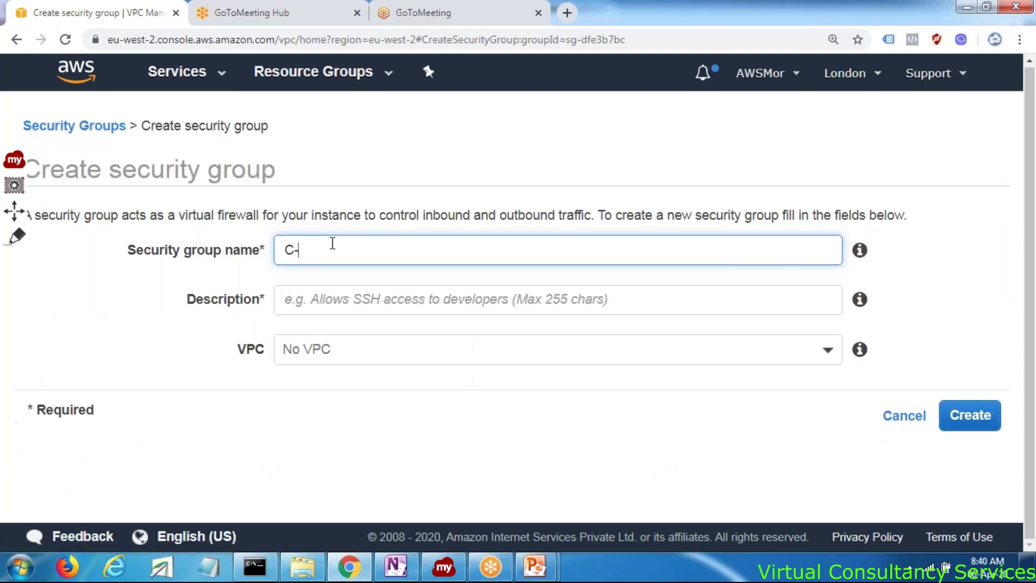
text(SG-D-VPC)
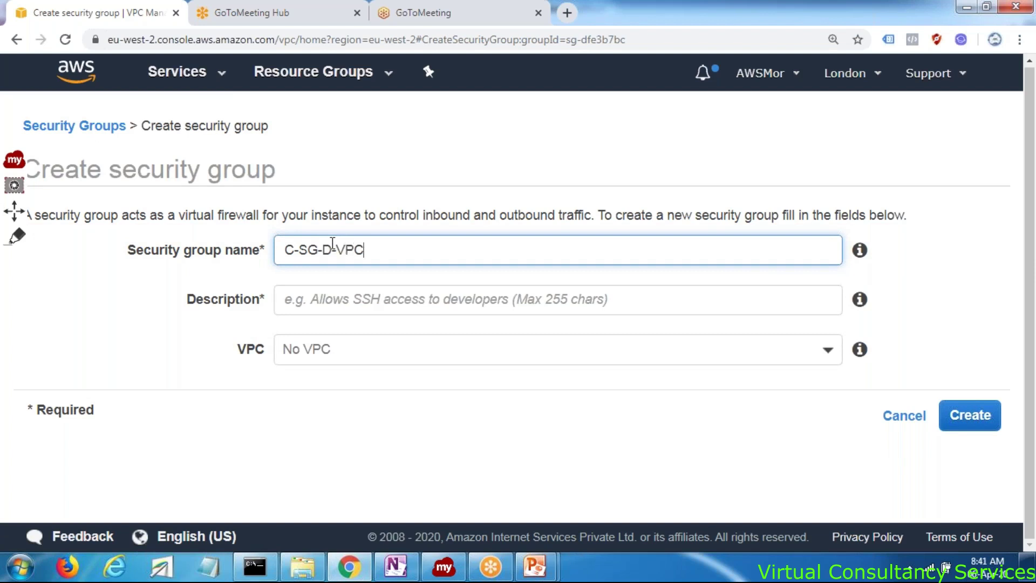
click(359, 307)
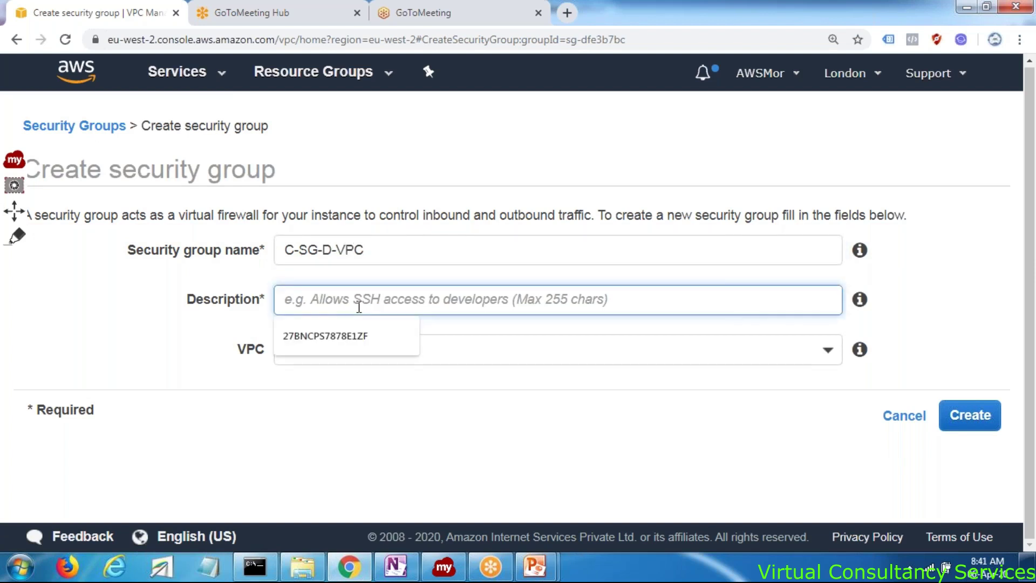
drag(252, 249, 241, 250)
click(366, 255)
key(ctrl+a)
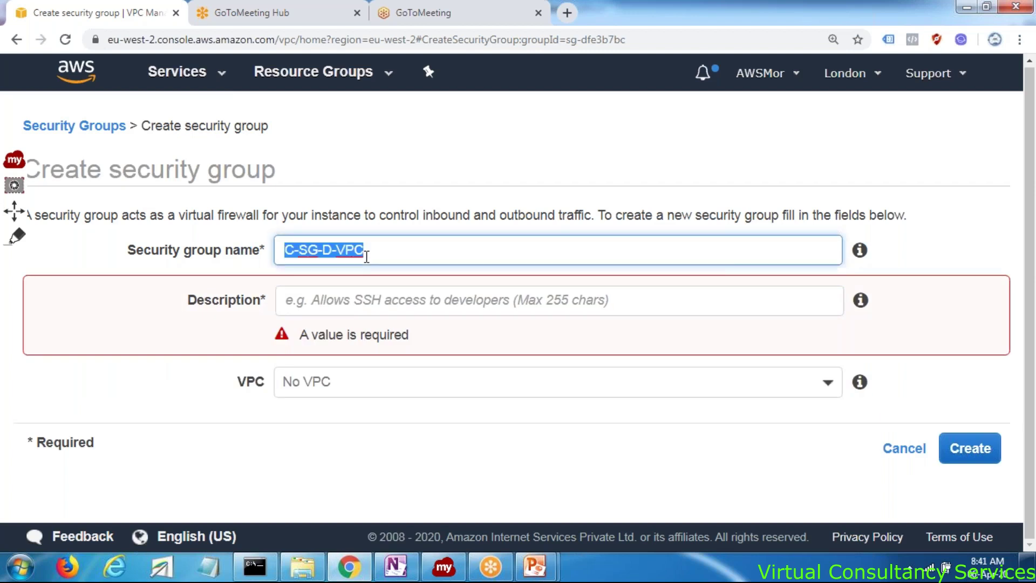
click(358, 297)
text(Main table is the)
key(ctrl+a)
key(BackSpace)
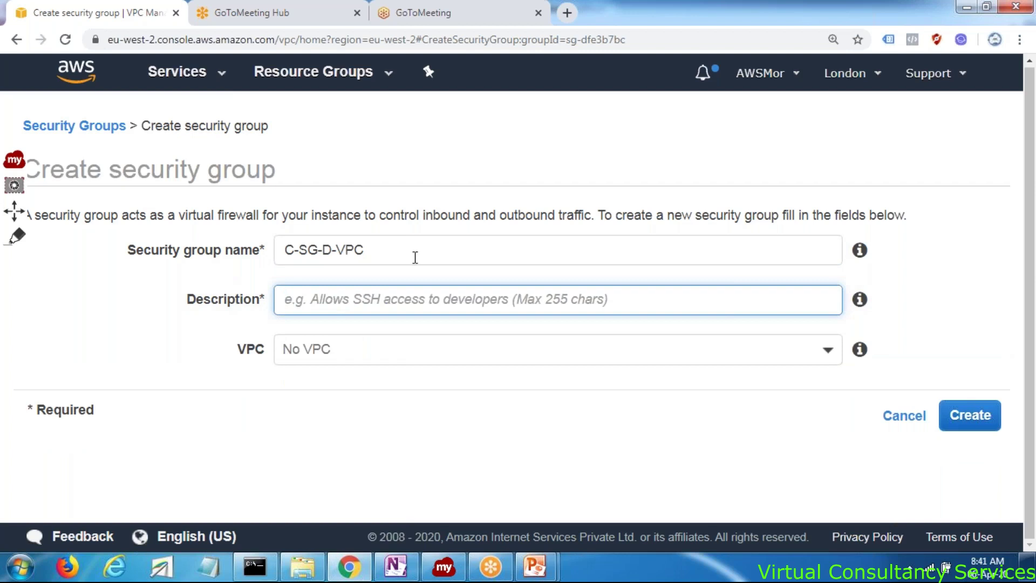
Copy the security group name C-SG-D-VPC into the new group's description
click(365, 249)
key(ctrl+a)
key(ctrl+c)
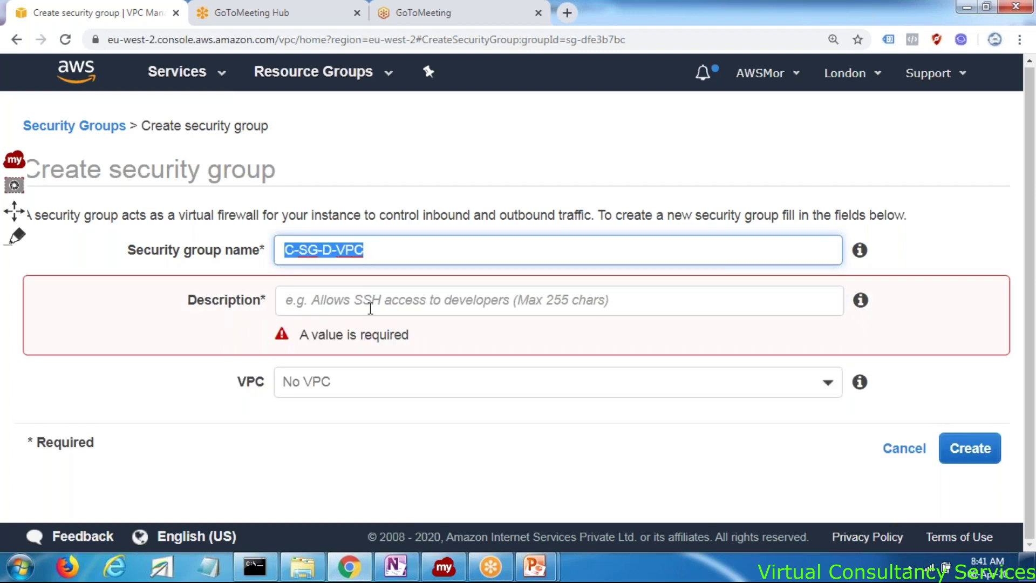
click(370, 301)
key(ctrl+v)
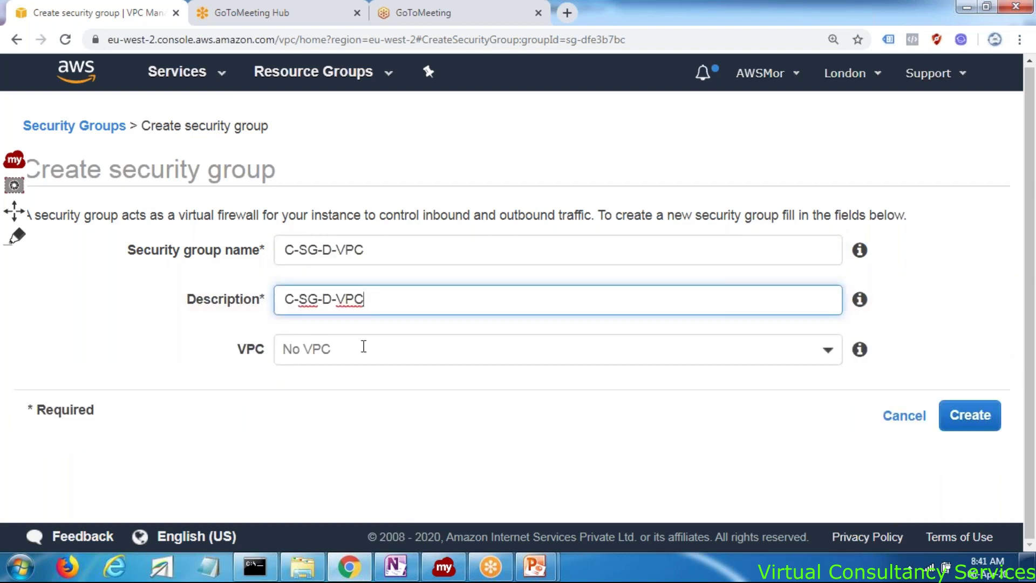
Assign the new security group to VPC vpc-d0b2f7b8, create it and return to the security group list
click(364, 347)
click(426, 459)
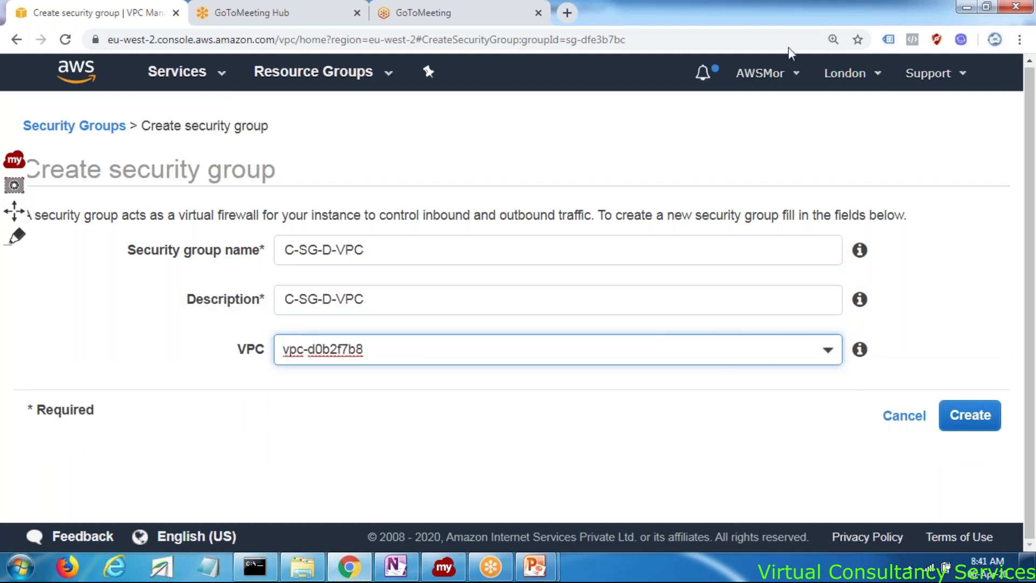
click(970, 424)
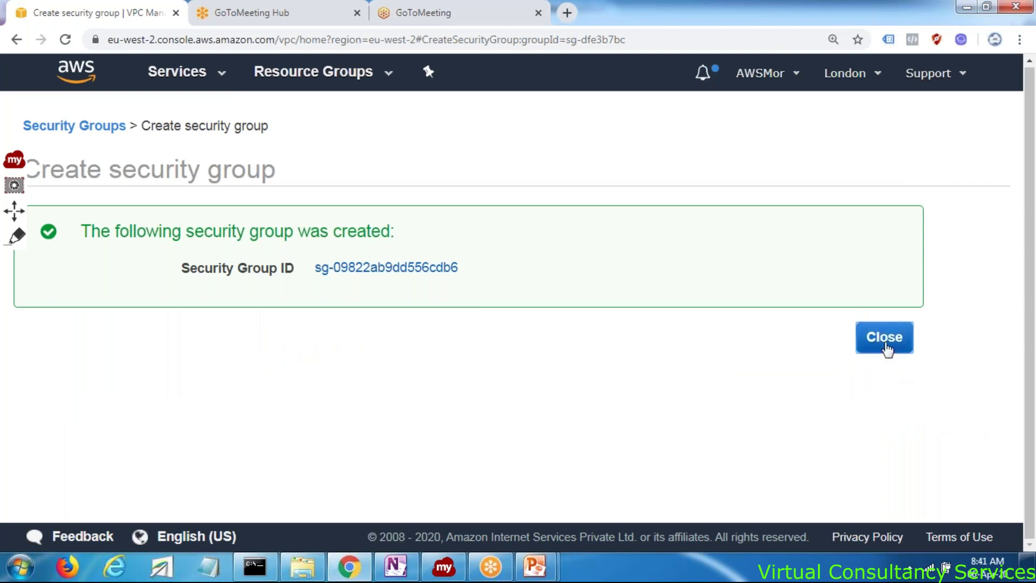
click(884, 337)
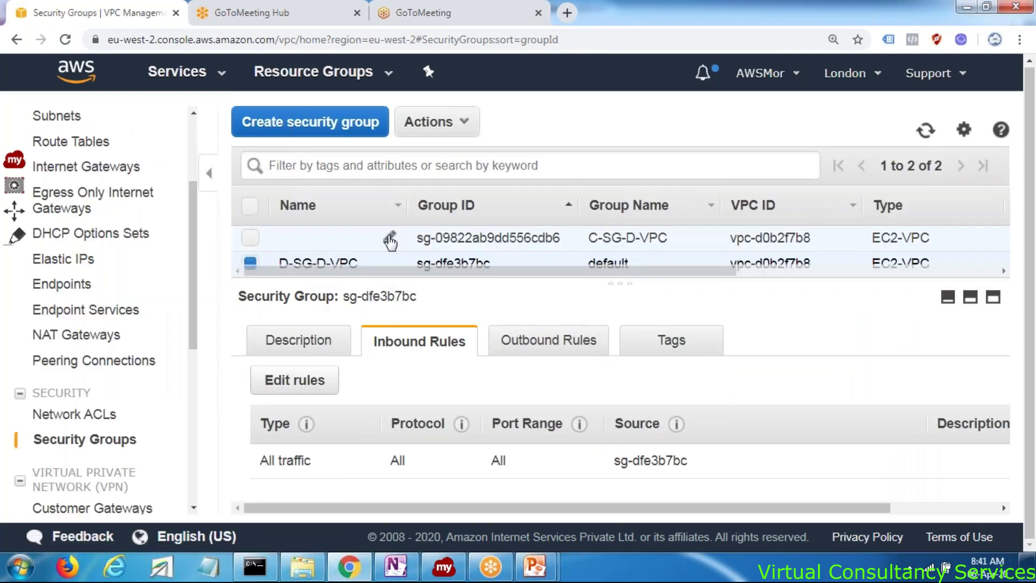
Give the newly created security group the Name value C-SG-D-VPC in the list
click(389, 239)
text(C-SG-D-VPC)
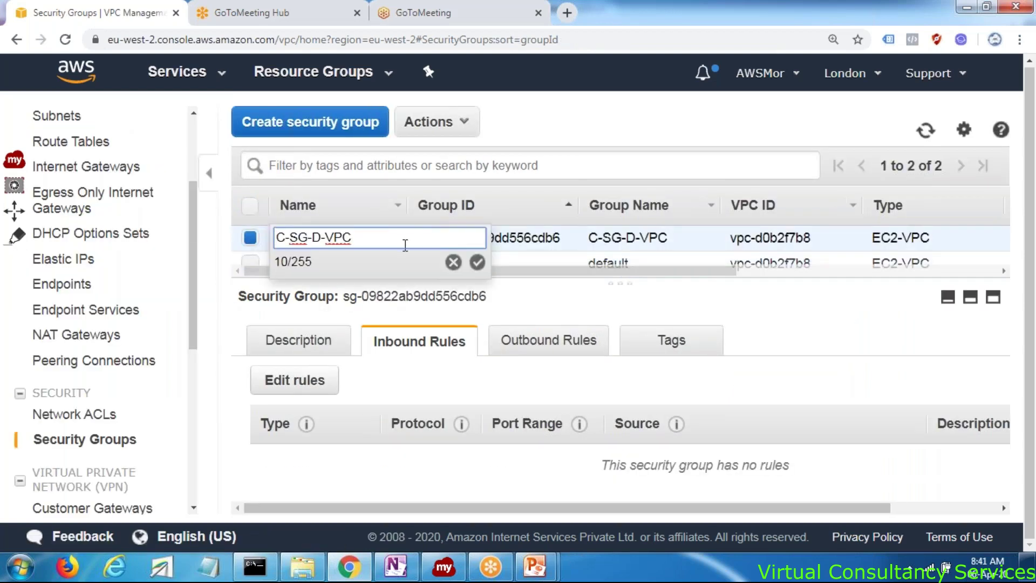
key(Return)
Enlarge the security group list and compare the group names, IDs and inbound rules of C-SG-D-VPC and D-SG-D-VPC
drag(625, 281, 631, 336)
drag(657, 238, 668, 237)
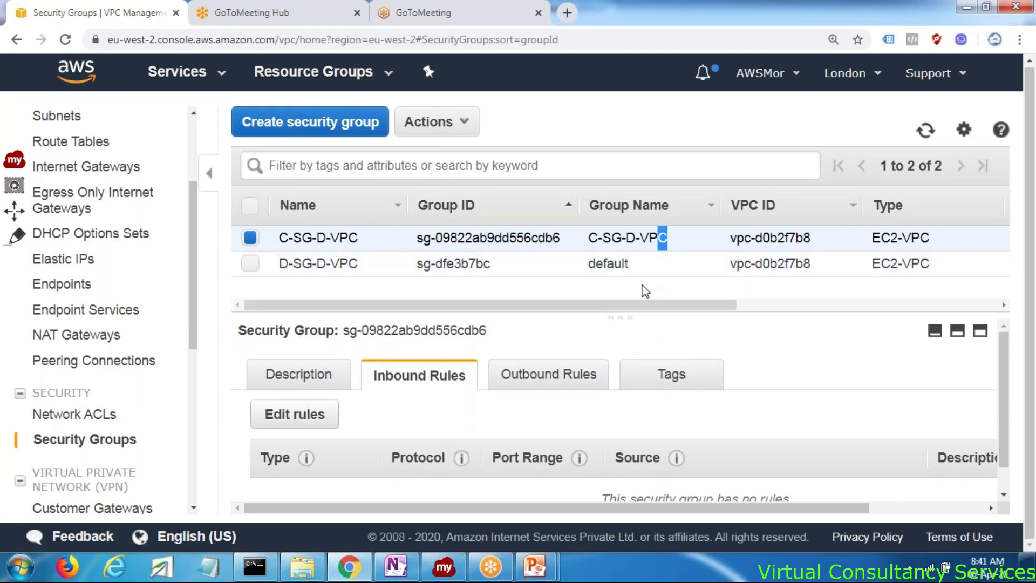
click(620, 268)
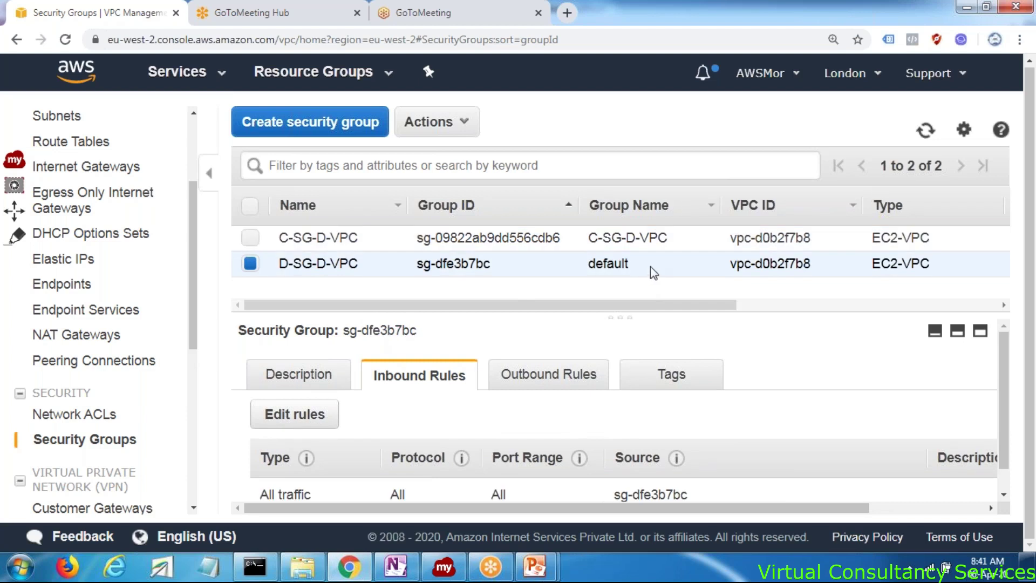
click(635, 243)
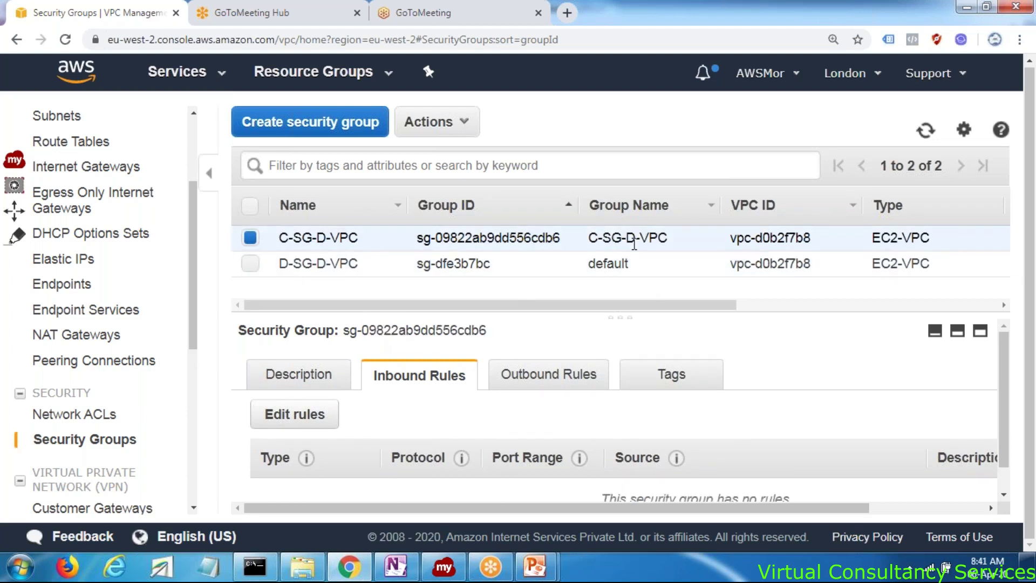
click(637, 272)
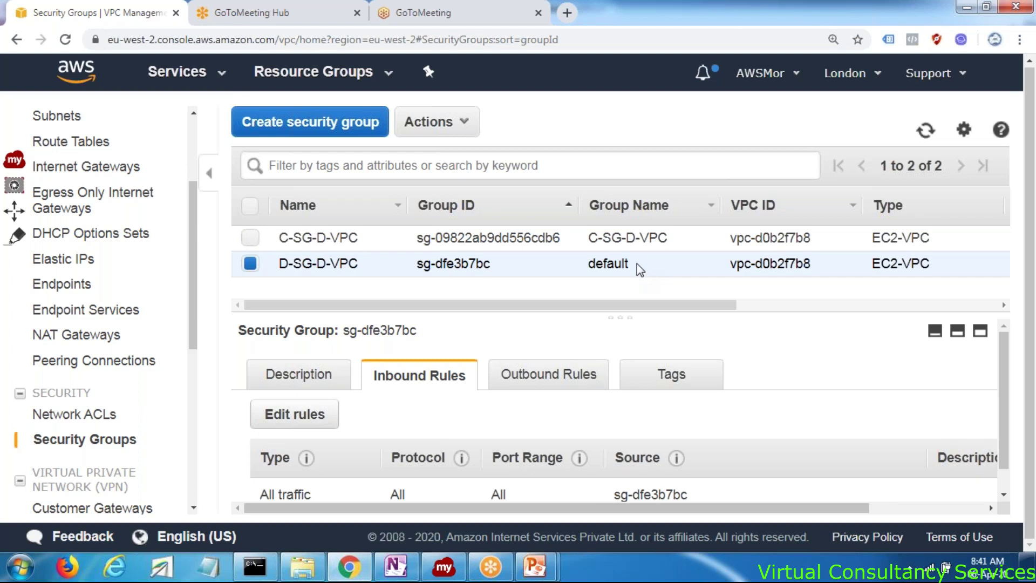
click(548, 252)
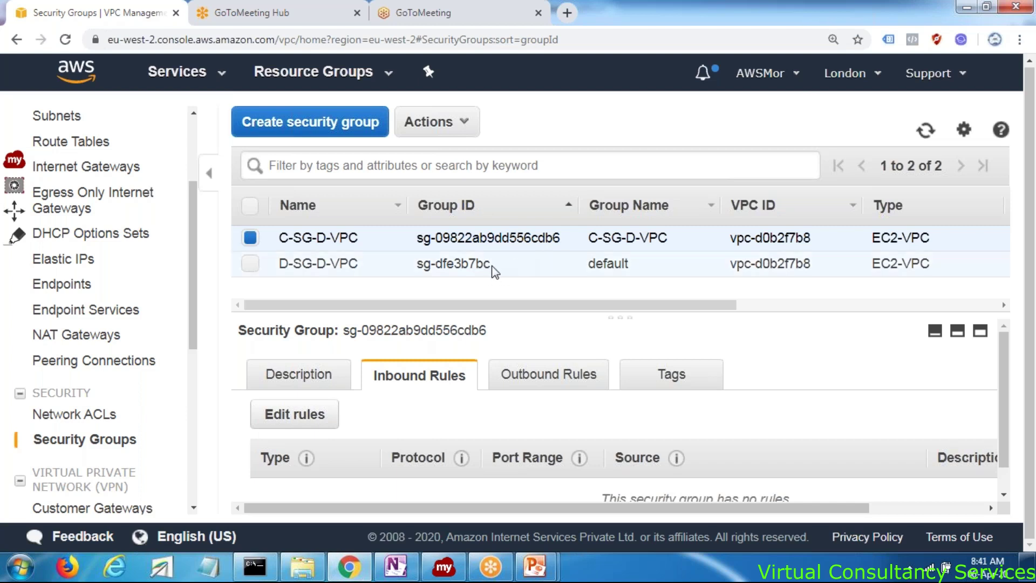
triple_click(465, 263)
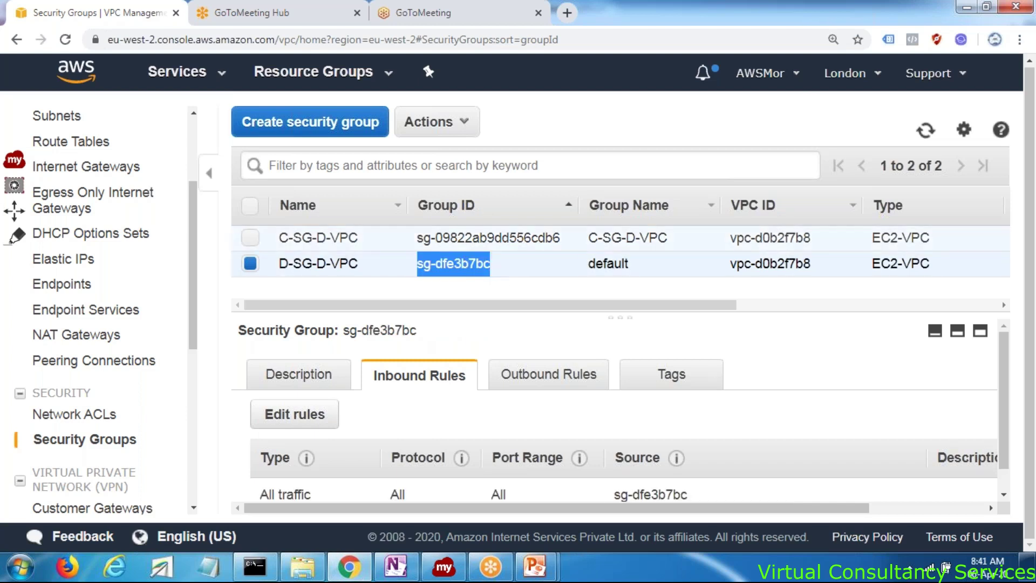
Examine the inbound and outbound rules of the custom security group C-SG-D-VPC
click(533, 239)
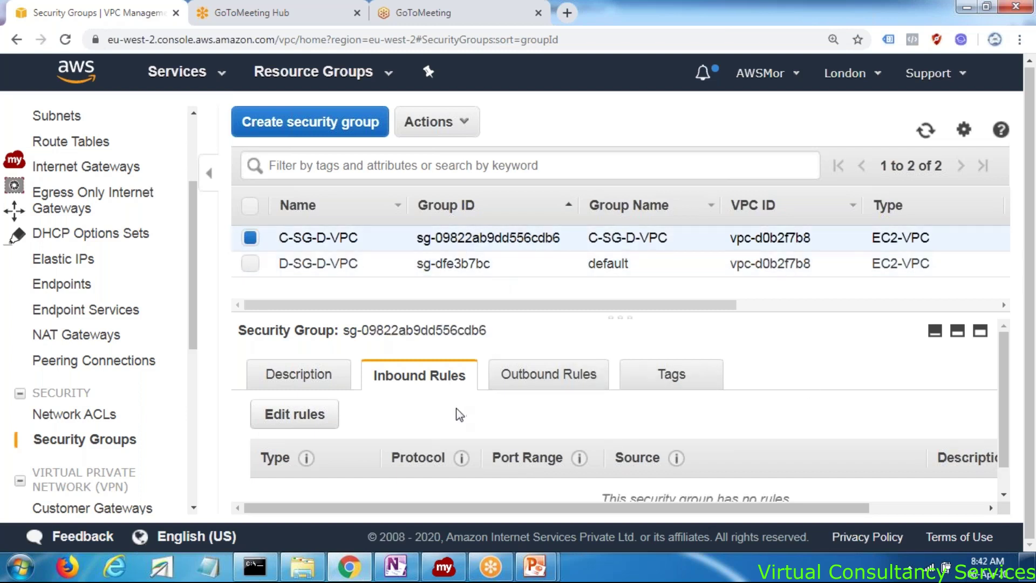
scroll(455, 416, down, 1)
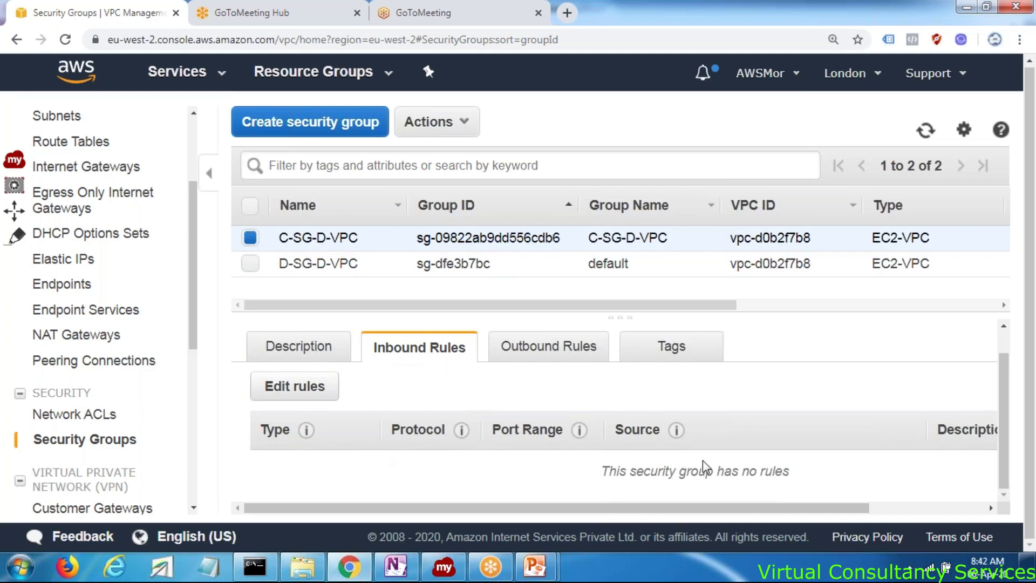
click(540, 355)
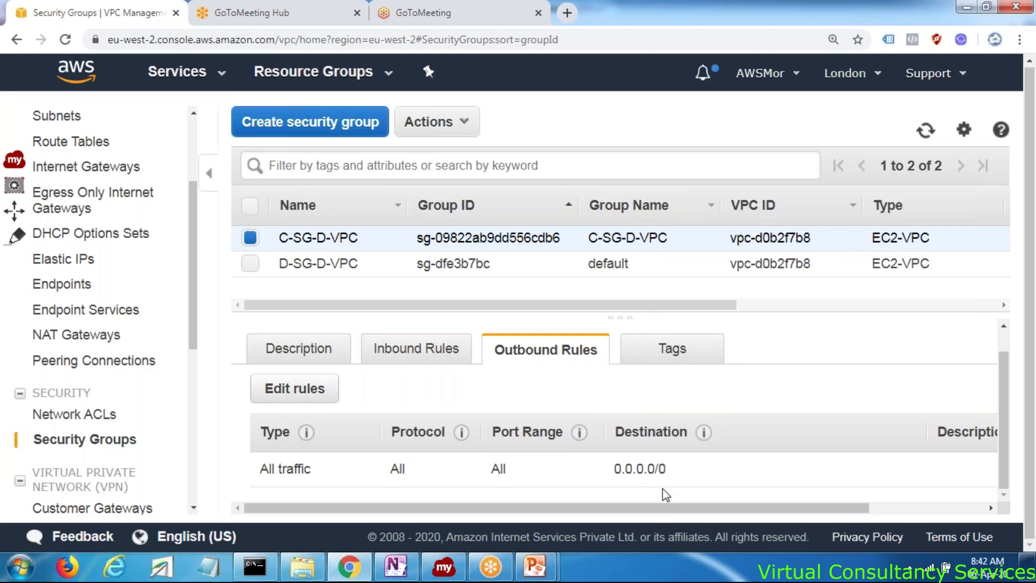
click(451, 358)
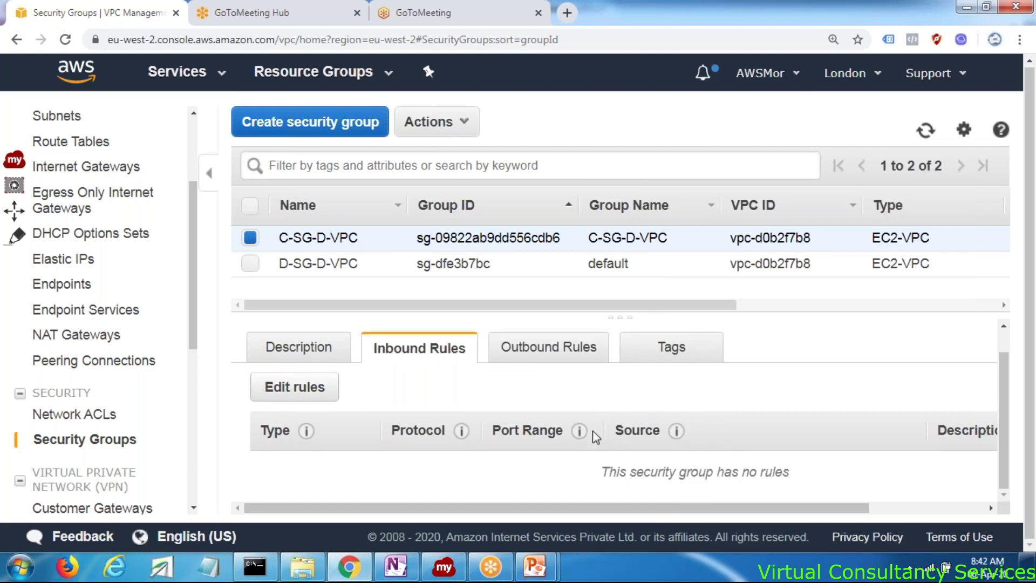
click(540, 352)
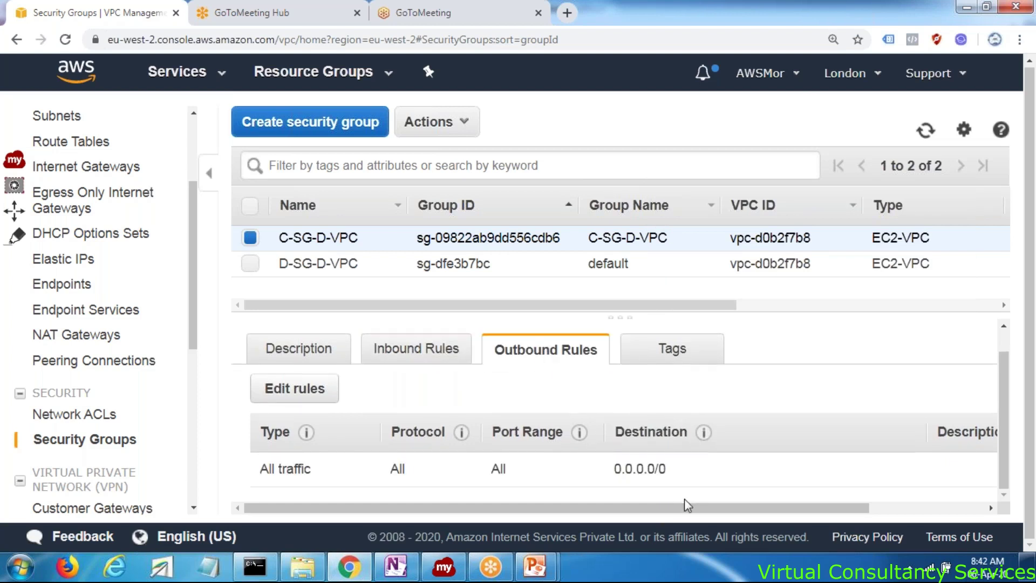
Switch to OneNote and delete the entire existing drawing from the page
click(397, 567)
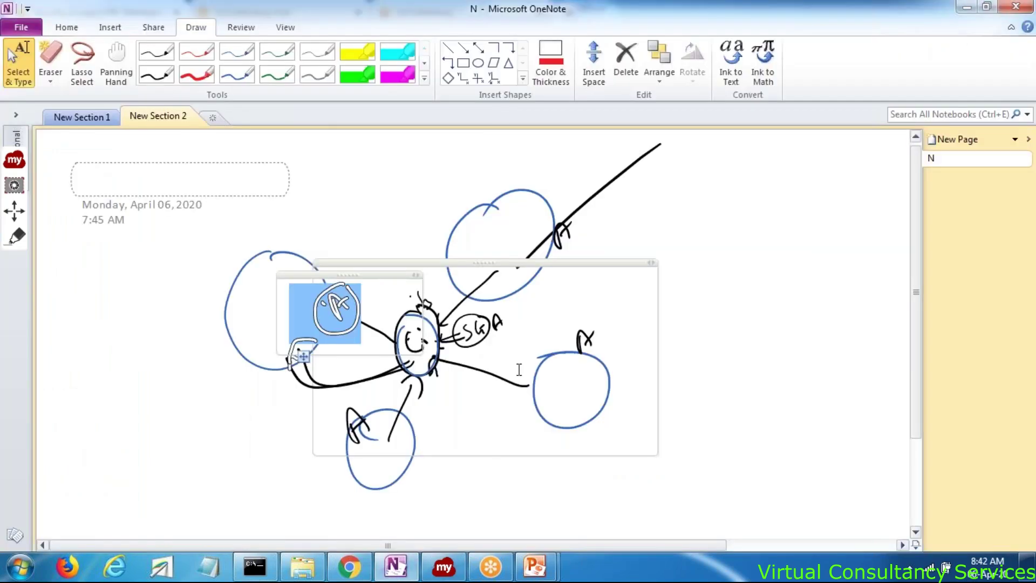
click(519, 370)
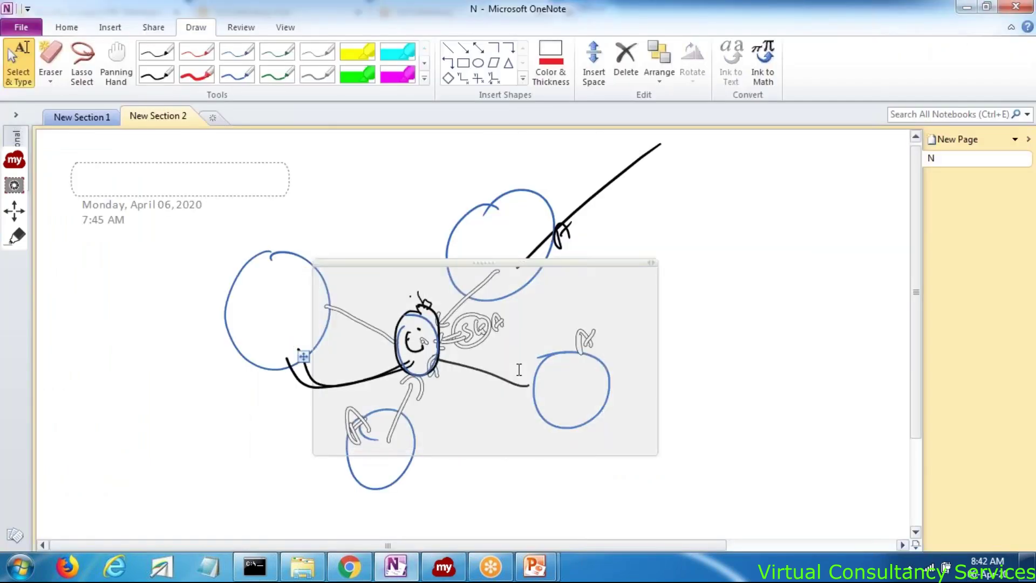
key(ctrl+a)
key(Delete)
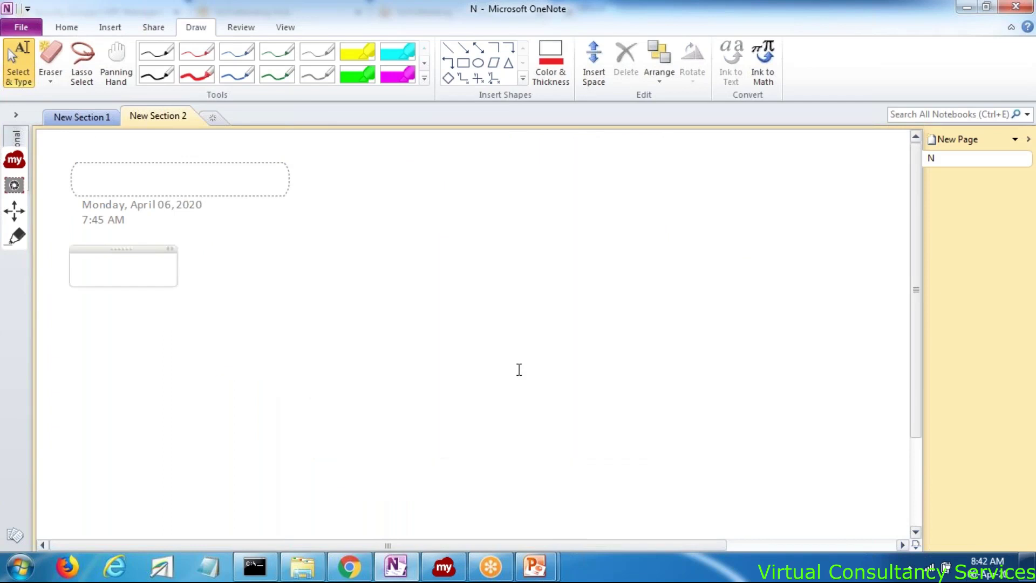
Sketch two separate circles with a thick black pen and attach a slanted bar labelled C to the left circle
click(157, 79)
mouse_move(310, 278)
mouse_down()
mouse_move(314, 374)
mouse_move(312, 277)
mouse_up()
mouse_move(571, 234)
mouse_down()
mouse_move(562, 340)
mouse_move(576, 238)
mouse_up()
mouse_move(334, 326)
mouse_down()
mouse_move(411, 305)
mouse_move(322, 362)
mouse_move(369, 345)
mouse_up()
Draw a slanted bar extending down-left from the right circle and label it C
drag(438, 372, 541, 315)
drag(450, 411, 503, 381)
drag(438, 373, 451, 412)
click(493, 385)
drag(494, 386, 553, 347)
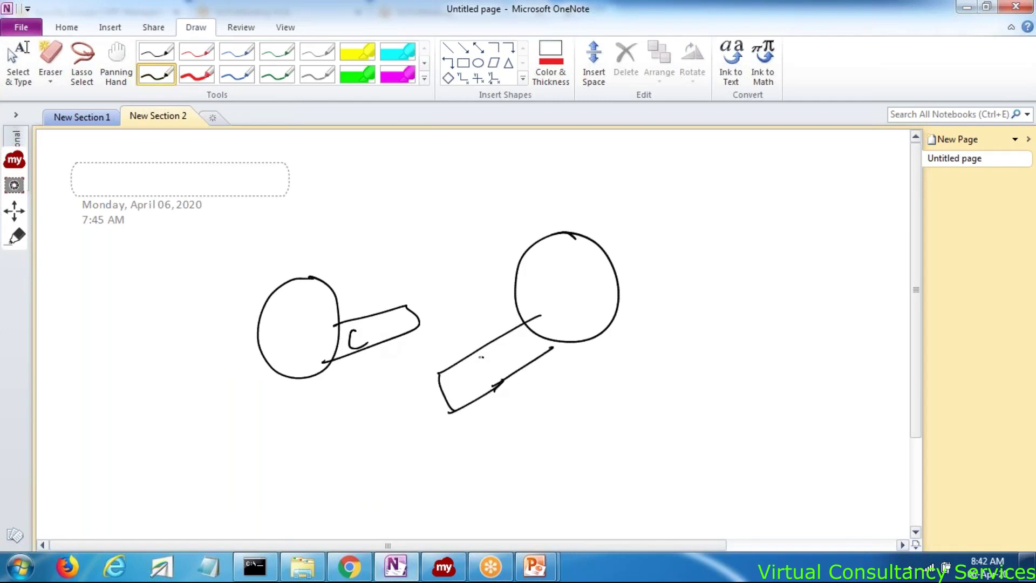
drag(487, 357, 496, 368)
Draw a red arrow pointing down-left from the right circle alongside its bar, and leave pen mode
click(197, 74)
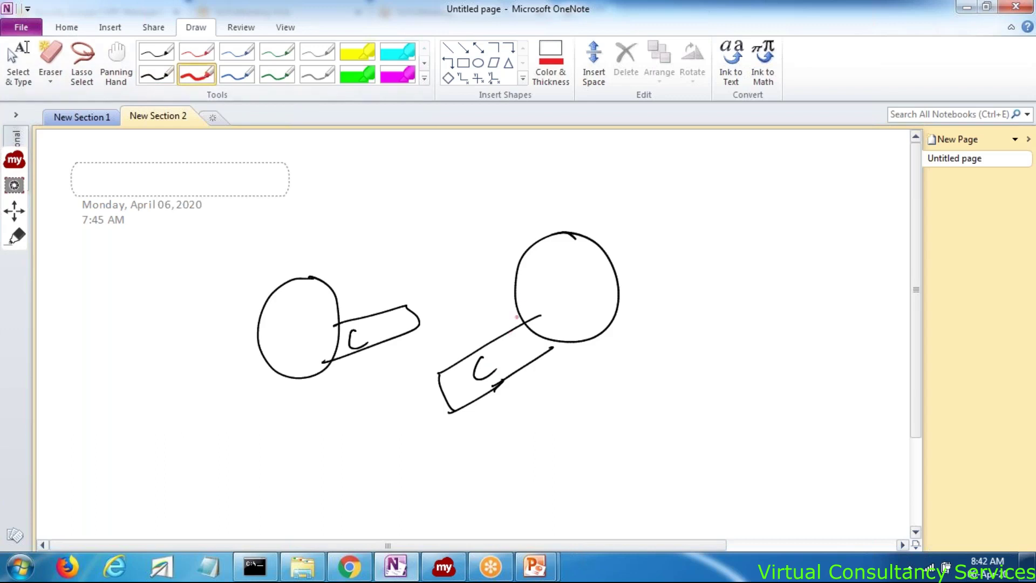
mouse_move(511, 308)
mouse_down()
mouse_move(420, 360)
mouse_move(413, 374)
mouse_move(422, 375)
mouse_up()
key(Escape)
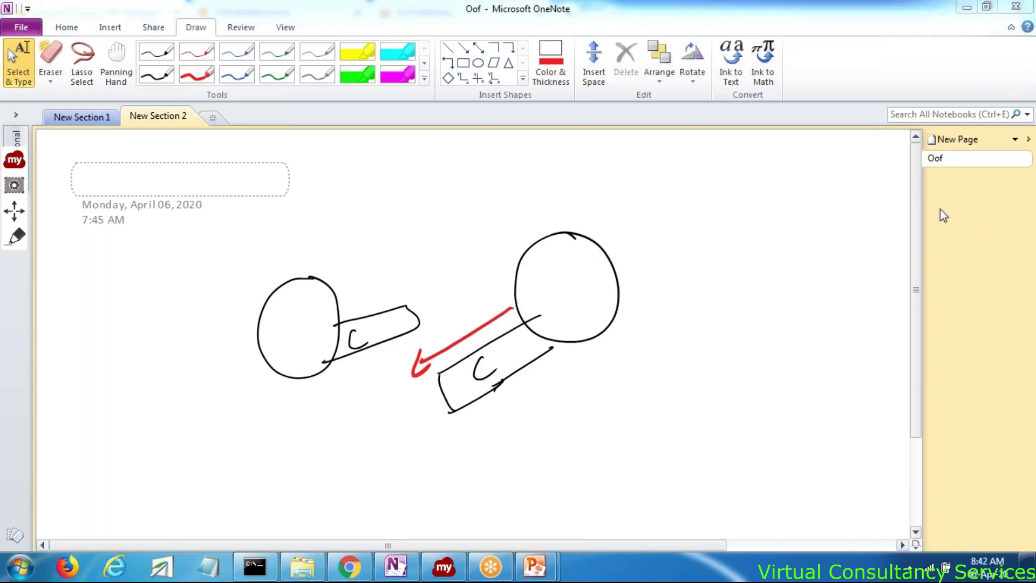
Draw a red rectangle inside each circle and a red arrow pointing right along the left circle's bar
click(542, 300)
click(196, 74)
drag(543, 294, 545, 326)
mouse_move(536, 278)
mouse_down()
mouse_move(586, 302)
mouse_move(565, 318)
mouse_up()
drag(268, 313, 282, 372)
mouse_move(269, 313)
mouse_down()
mouse_move(296, 294)
mouse_move(282, 370)
mouse_up()
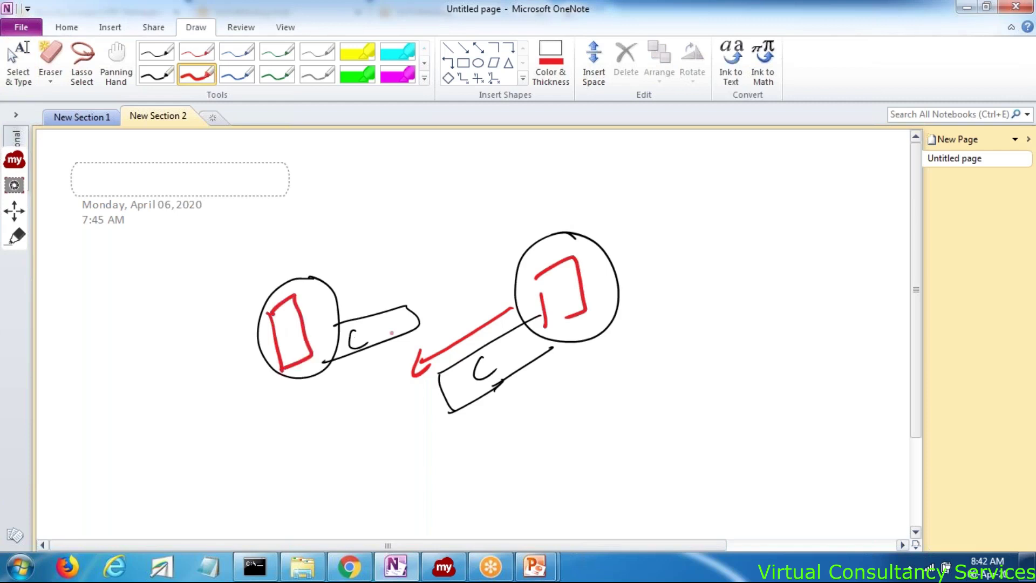
drag(355, 310, 427, 286)
mouse_move(413, 273)
mouse_down()
mouse_move(432, 278)
mouse_move(422, 305)
mouse_up()
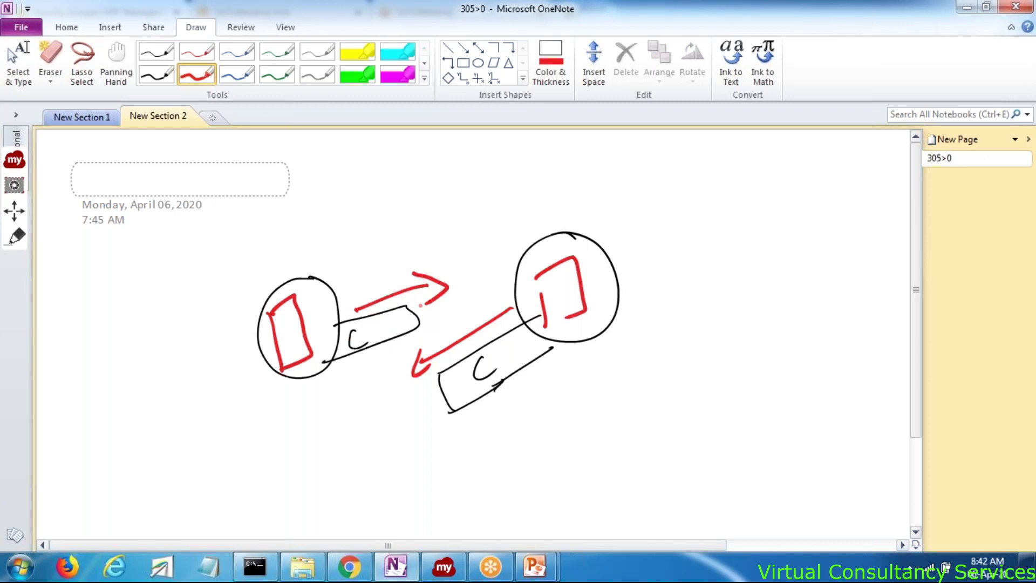
In blue, tick the right circle, label the circles A and B, write a crossed B above the gap and an A below the left circle
click(248, 78)
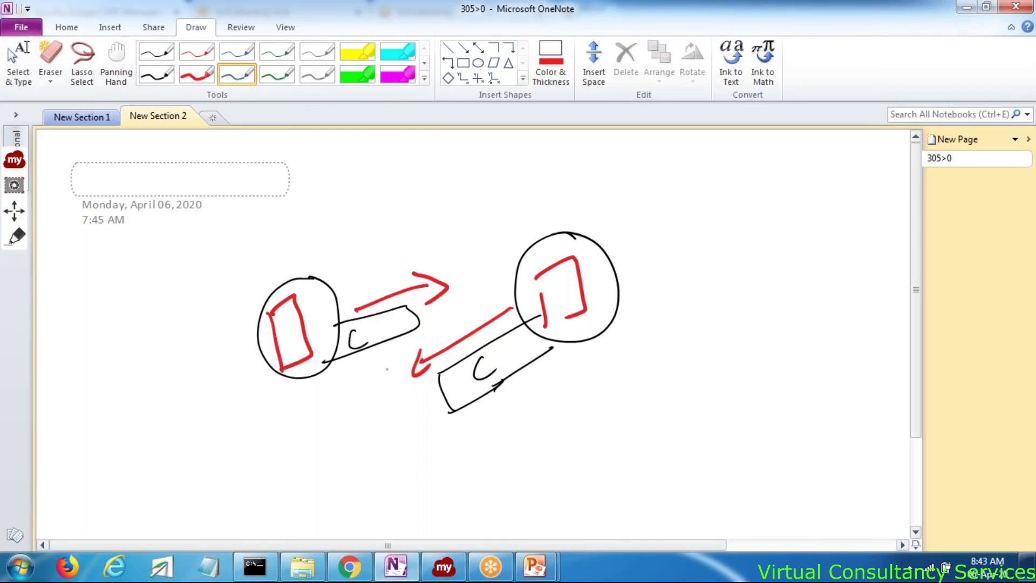
mouse_move(578, 319)
mouse_down()
mouse_move(590, 327)
mouse_move(651, 276)
mouse_up()
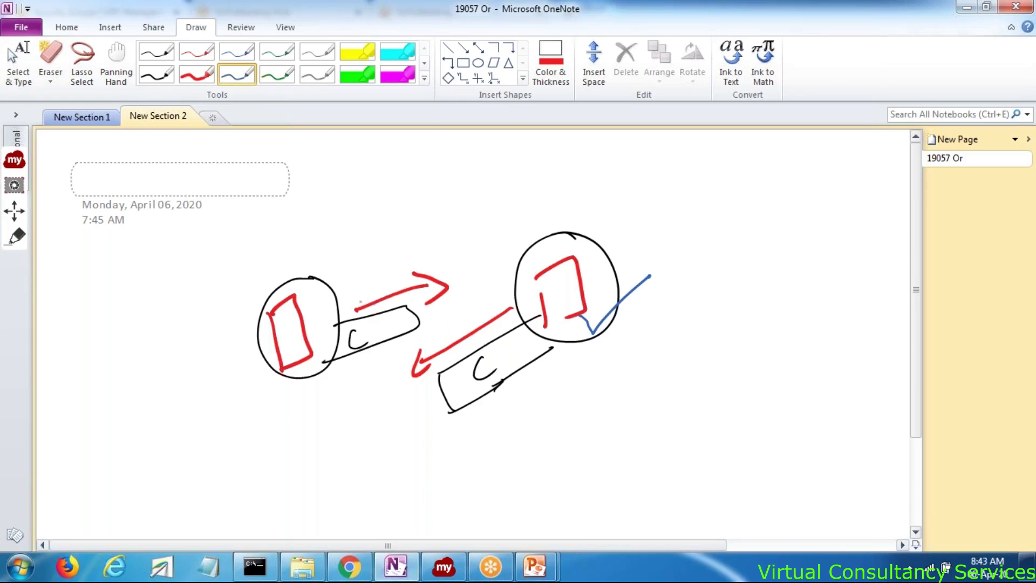
mouse_move(319, 307)
mouse_down()
mouse_move(324, 266)
mouse_move(337, 302)
mouse_up()
drag(319, 294, 330, 289)
drag(473, 272, 498, 265)
drag(490, 259, 492, 271)
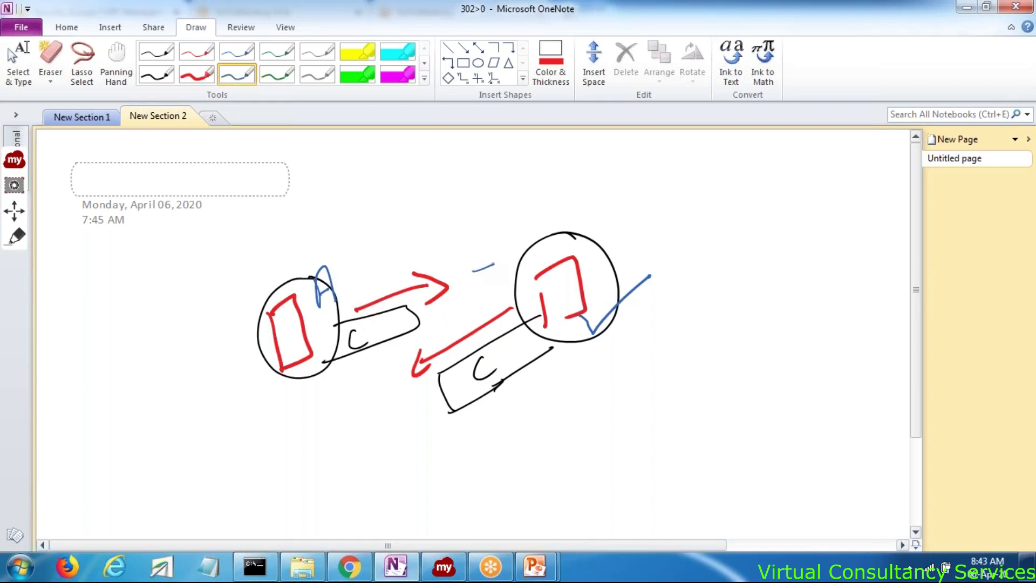
drag(489, 234, 494, 261)
mouse_move(521, 212)
mouse_down()
mouse_move(514, 241)
mouse_move(532, 234)
mouse_up()
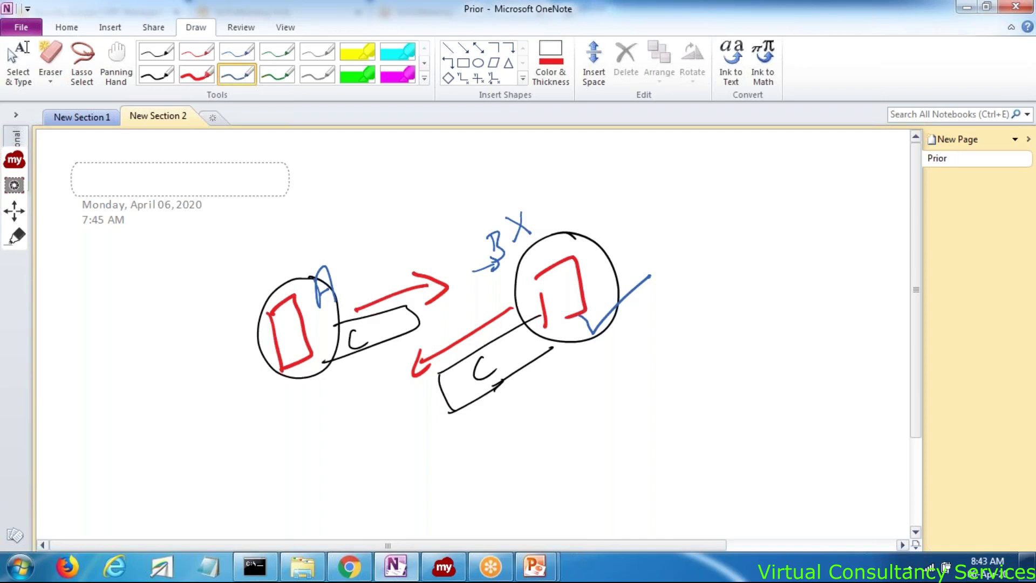
mouse_move(517, 293)
mouse_down()
mouse_move(519, 313)
mouse_move(534, 312)
mouse_up()
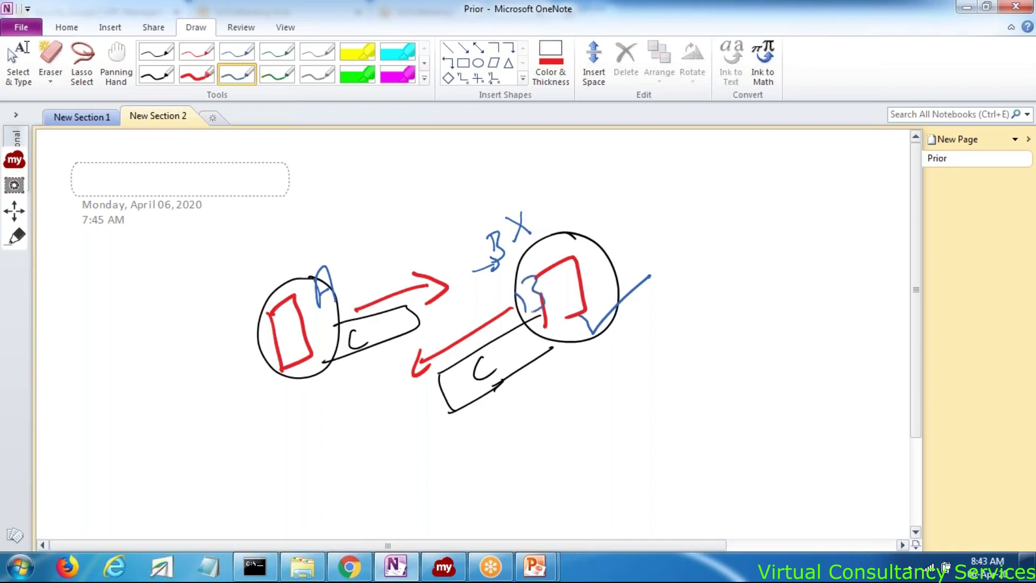
mouse_move(343, 402)
mouse_down()
mouse_move(352, 361)
mouse_move(369, 397)
mouse_move(363, 382)
mouse_up()
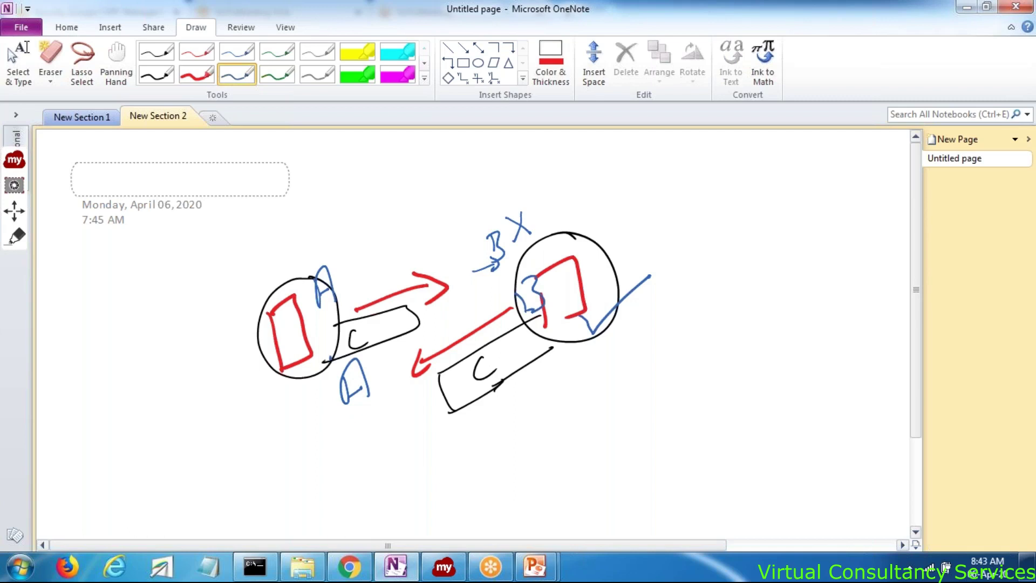
Circle the lower A and upper B in blue with lines between the two sides, and add blue rays around both circles
mouse_move(508, 315)
mouse_down()
mouse_move(484, 312)
mouse_move(381, 376)
mouse_move(363, 352)
mouse_up()
drag(335, 279, 451, 266)
drag(503, 209, 528, 219)
drag(263, 311, 288, 198)
drag(291, 296, 333, 179)
drag(314, 282, 358, 197)
mouse_move(331, 298)
mouse_down()
mouse_move(379, 237)
mouse_move(403, 248)
mouse_up()
drag(574, 252, 614, 181)
drag(571, 279, 623, 226)
drag(593, 305, 643, 279)
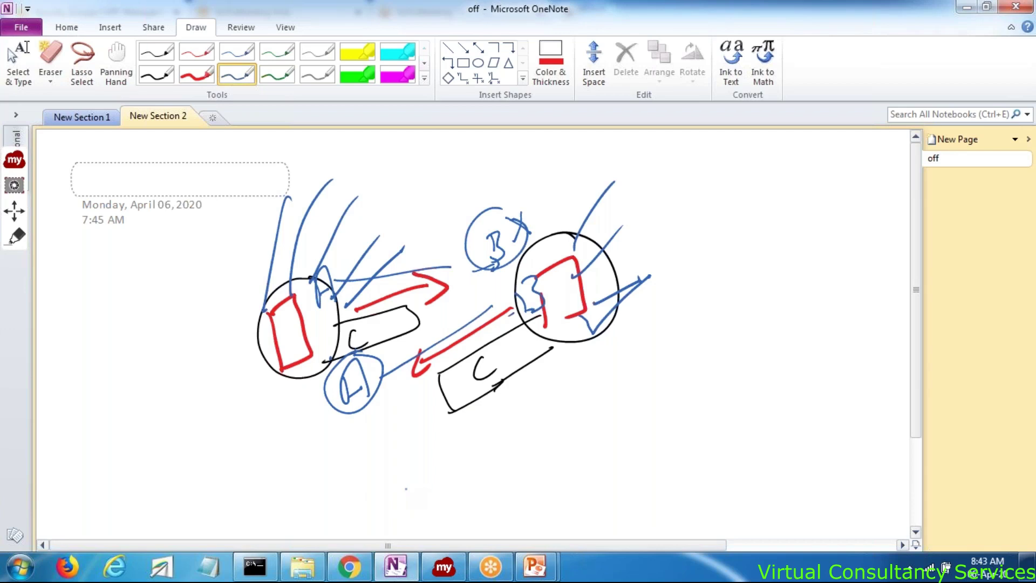
Clear the whole drawing from the page, including the remaining right circle and its bar
key(ctrl+z)
key(ctrl+z)
key(ctrl+z)
key(ctrl+z)
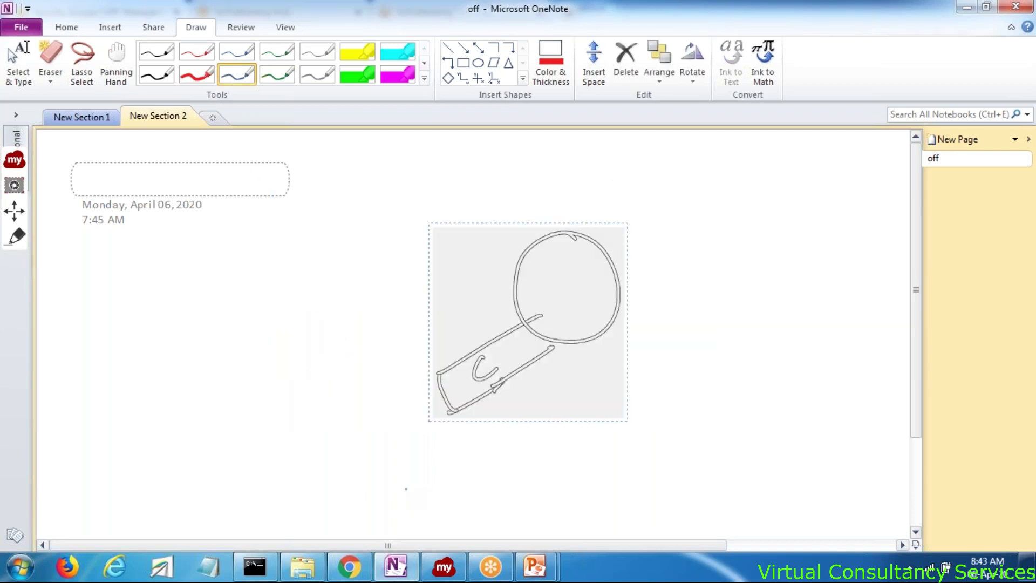
key(ctrl+z)
key(Escape)
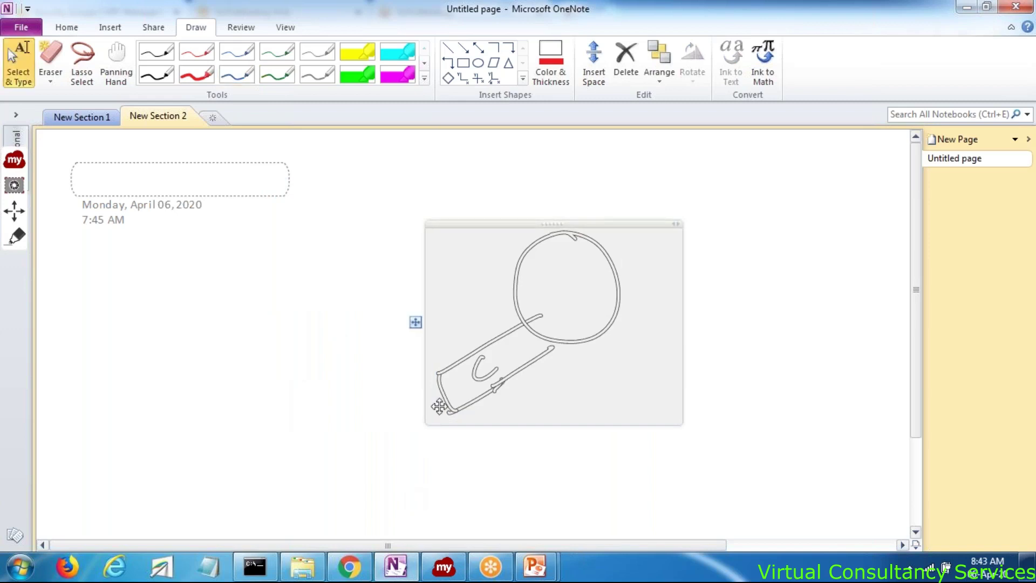
key(Delete)
Draw three separate circles with a thick blue pen and write a C inside each
click(237, 74)
drag(294, 266, 270, 269)
mouse_move(574, 221)
mouse_down()
mouse_move(532, 282)
mouse_move(532, 213)
mouse_up()
mouse_move(405, 404)
mouse_down()
mouse_move(394, 406)
mouse_move(412, 392)
mouse_up()
mouse_move(298, 326)
mouse_down()
mouse_move(290, 348)
mouse_move(309, 340)
mouse_up()
mouse_move(544, 260)
mouse_down()
mouse_move(532, 261)
mouse_move(545, 276)
mouse_up()
mouse_move(444, 447)
mouse_down()
mouse_move(447, 468)
mouse_move(452, 462)
mouse_up()
Draw several blue lines radiating outward from each of the three circles, with arrowheads on the upper-right circle's lines
drag(484, 401, 534, 372)
drag(477, 445, 543, 446)
drag(460, 482, 474, 528)
drag(391, 476, 341, 514)
drag(259, 339, 205, 370)
drag(242, 314, 195, 292)
drag(301, 272, 318, 220)
drag(321, 290, 343, 266)
mouse_move(517, 216)
mouse_down()
mouse_move(499, 163)
mouse_move(519, 172)
mouse_up()
drag(564, 213, 591, 143)
drag(577, 157, 612, 177)
drag(588, 235, 636, 259)
Draw three thick red arrows from the central area, one pointing into each blue circle
click(198, 76)
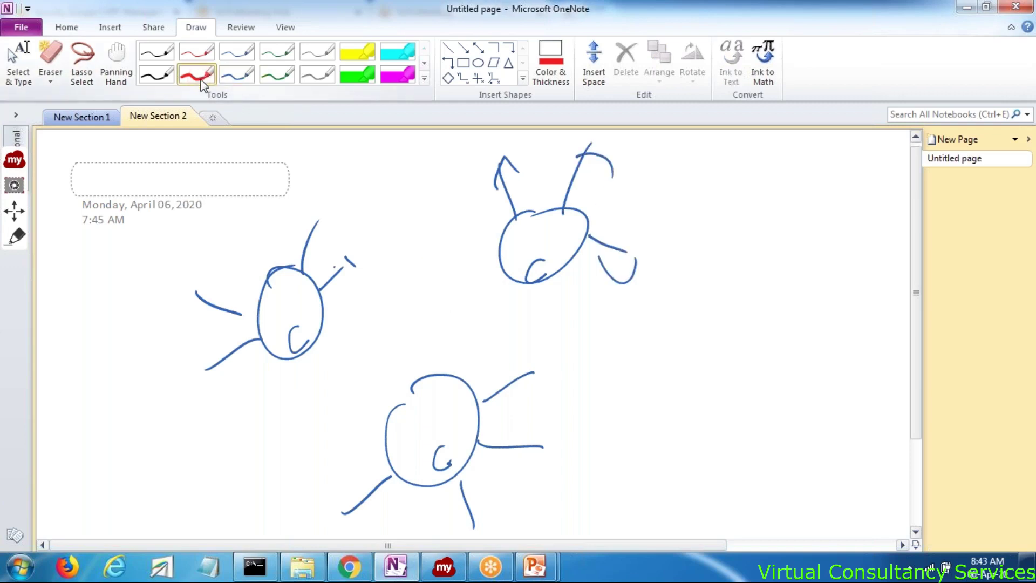
drag(444, 325, 521, 258)
mouse_move(497, 262)
mouse_down()
mouse_move(519, 273)
mouse_move(508, 289)
mouse_up()
drag(380, 341, 416, 397)
mouse_move(394, 390)
mouse_down()
mouse_move(416, 398)
mouse_move(414, 382)
mouse_up()
mouse_move(322, 336)
mouse_down()
mouse_move(337, 382)
mouse_move(311, 343)
mouse_move(339, 325)
mouse_up()
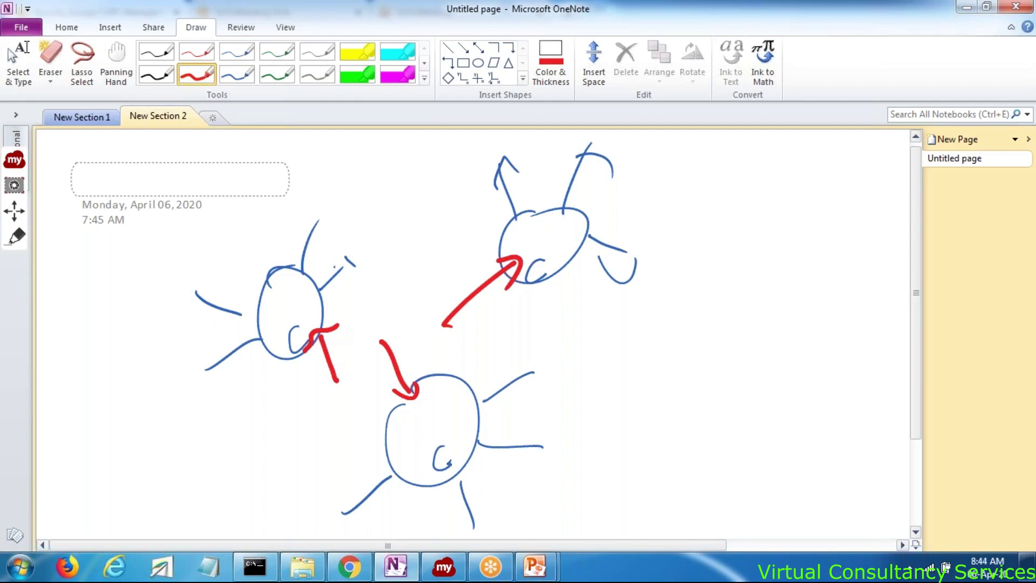
Draw a large red circle linking the three blue circles and cross it out with two long lines
mouse_move(490, 237)
mouse_down()
mouse_move(405, 231)
mouse_move(526, 302)
mouse_move(495, 233)
mouse_up()
drag(414, 215, 354, 458)
drag(313, 233, 526, 420)
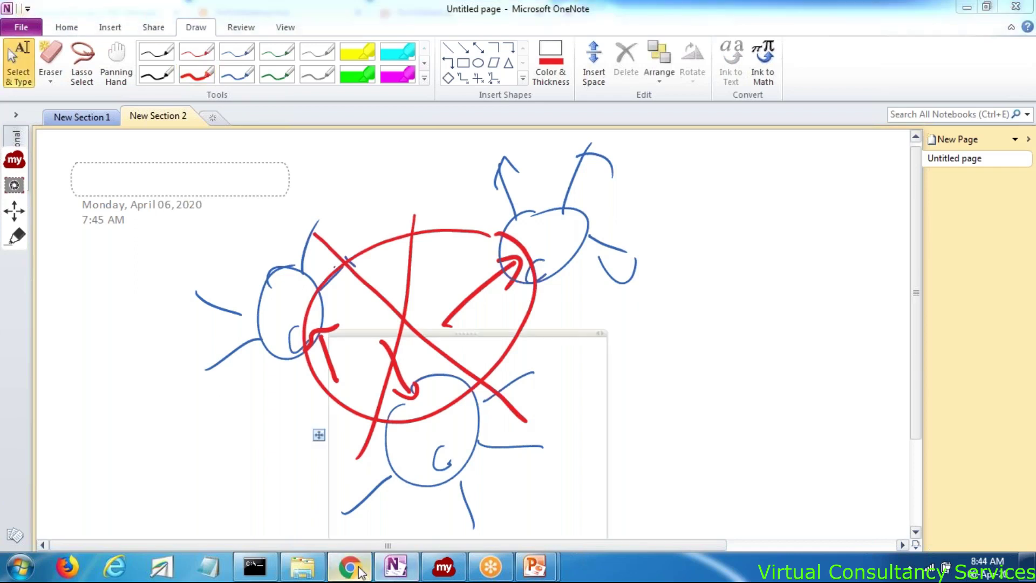
Switch to the AWS console and examine the inbound and outbound rules of security group C-SG-D-VPC
key(alt+Tab)
click(334, 262)
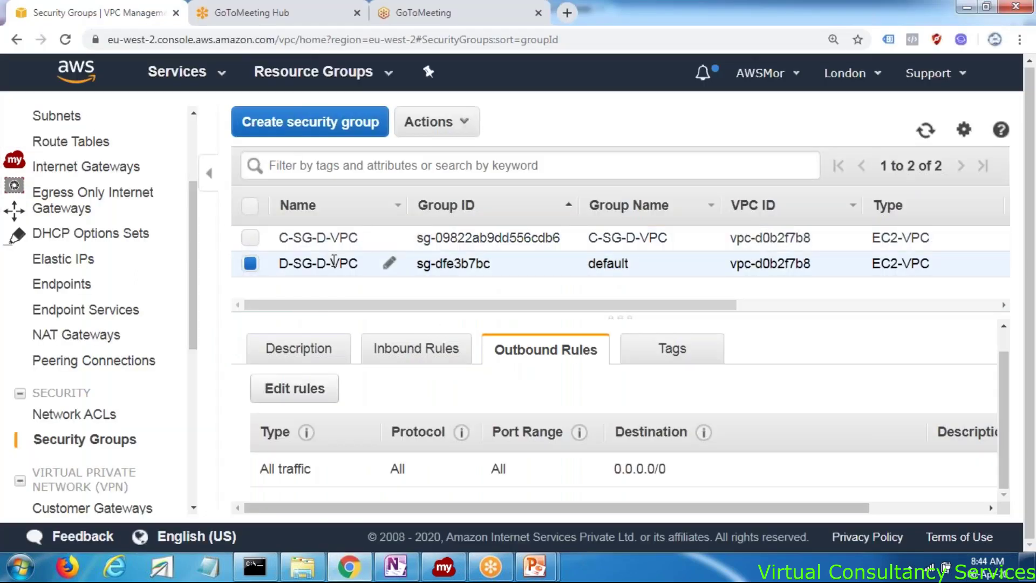
click(334, 237)
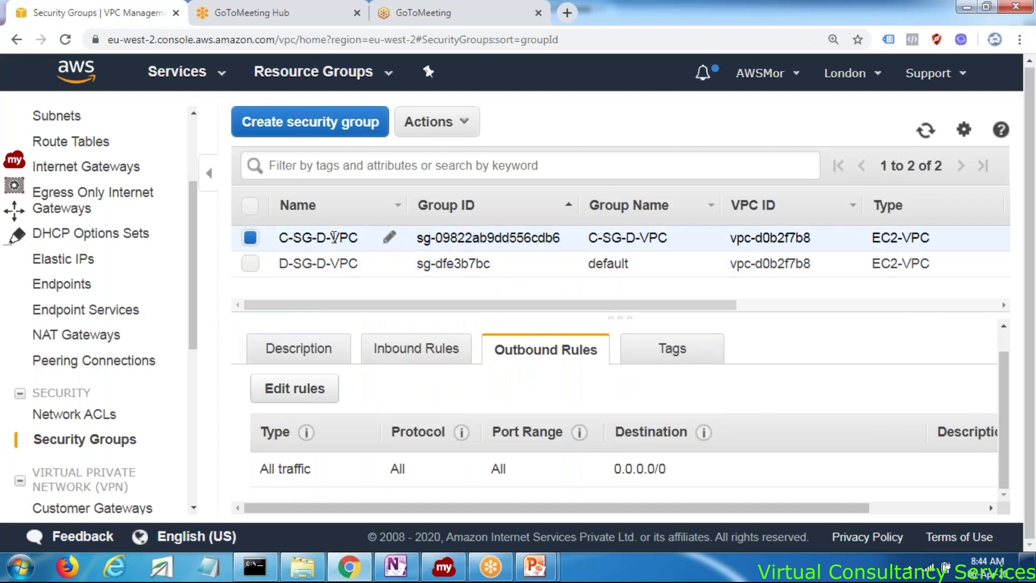
click(432, 352)
click(521, 352)
click(430, 351)
click(523, 351)
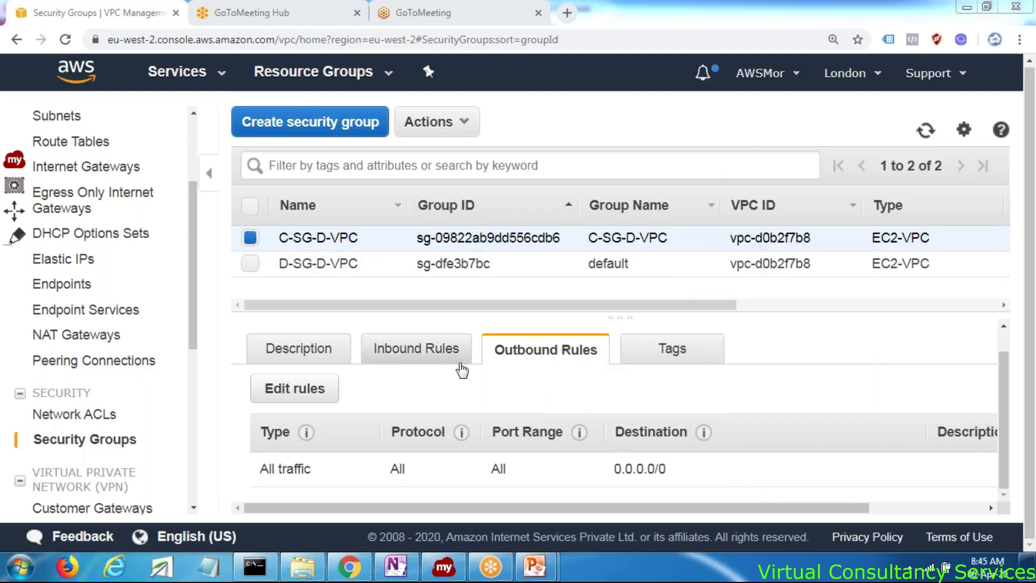
In OneNote, replace the whole drawing with a thick red circle and an arrow leading to the label D SG
click(410, 571)
key(Delete)
click(196, 74)
mouse_move(257, 254)
mouse_down()
mouse_move(219, 272)
mouse_move(302, 292)
mouse_move(258, 254)
mouse_up()
drag(299, 288, 350, 262)
mouse_move(340, 255)
mouse_down()
mouse_move(351, 258)
mouse_move(345, 283)
mouse_up()
drag(378, 237, 390, 271)
mouse_move(462, 204)
mouse_down()
mouse_move(451, 219)
mouse_move(457, 250)
mouse_up()
mouse_move(496, 186)
mouse_down()
mouse_move(507, 223)
mouse_move(517, 220)
mouse_up()
Draw a large slanted red box below the D SG label and write Seer inside it
mouse_move(316, 363)
mouse_down()
mouse_move(347, 449)
mouse_move(637, 232)
mouse_move(371, 449)
mouse_up()
mouse_move(363, 345)
mouse_down()
mouse_move(378, 372)
mouse_move(417, 338)
mouse_move(402, 352)
mouse_up()
mouse_move(427, 339)
mouse_down()
mouse_move(436, 331)
mouse_move(434, 343)
mouse_up()
drag(446, 335, 471, 324)
Draw a blue circle below the red one with an arrow pointing into the red circle, and add small ticks in both
click(237, 75)
drag(158, 409, 215, 346)
mouse_move(157, 413)
mouse_down()
mouse_move(135, 432)
mouse_move(168, 420)
mouse_up()
drag(241, 328, 229, 336)
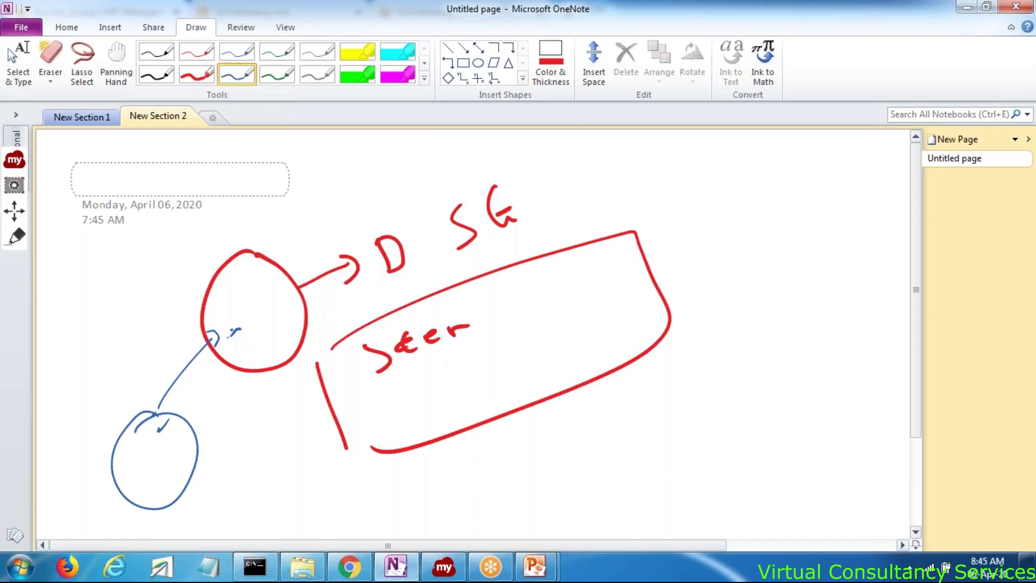
Write C SG in red above D SG and draw two red arrows pointing into the top of the red circle
click(197, 74)
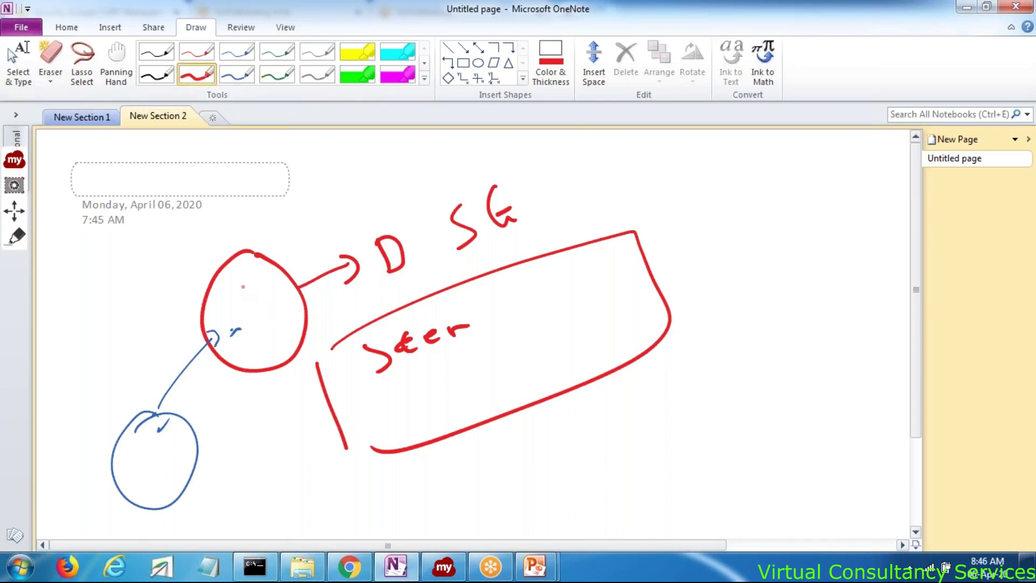
mouse_move(381, 177)
mouse_down()
mouse_move(361, 187)
mouse_move(395, 213)
mouse_up()
drag(457, 160, 444, 192)
mouse_move(484, 142)
mouse_down()
mouse_move(477, 178)
mouse_move(503, 168)
mouse_move(492, 163)
mouse_up()
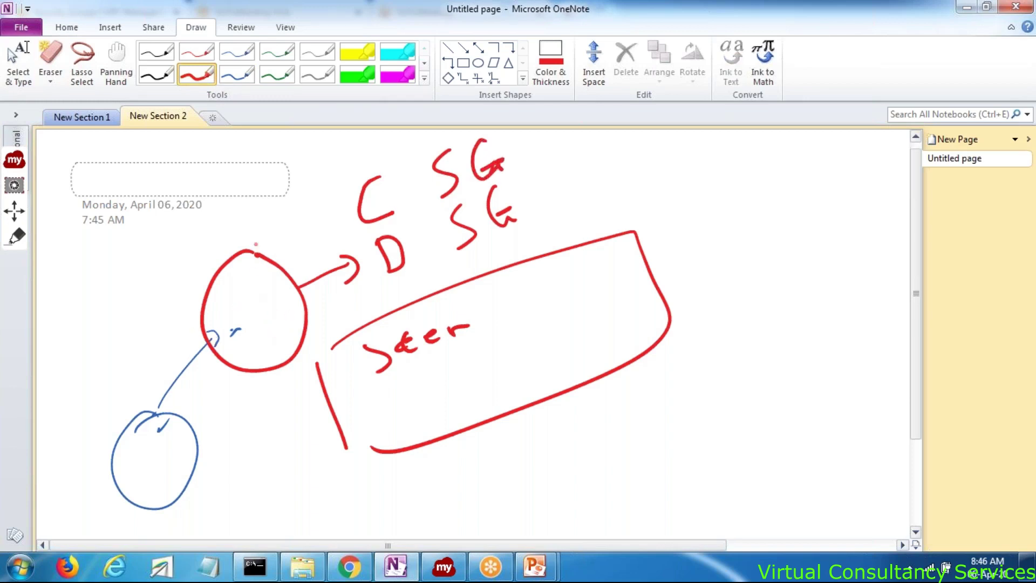
drag(169, 254, 235, 276)
drag(243, 208, 265, 251)
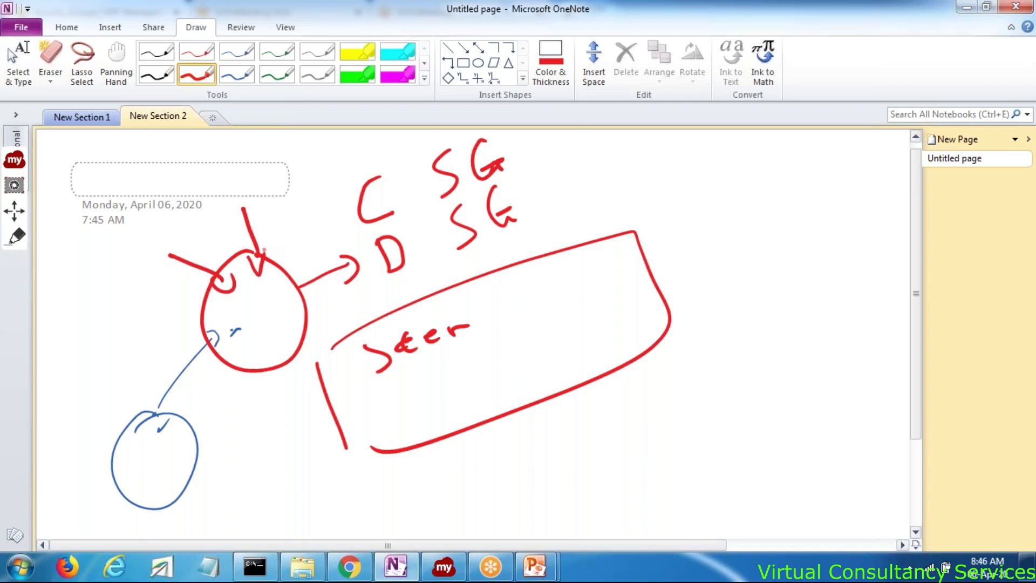
Add a red arrow with a tick beneath Seer and a larger red tick beside the word inside the slanted box
mouse_move(379, 406)
mouse_down()
mouse_move(429, 390)
mouse_move(420, 397)
mouse_move(480, 361)
mouse_up()
click(532, 331)
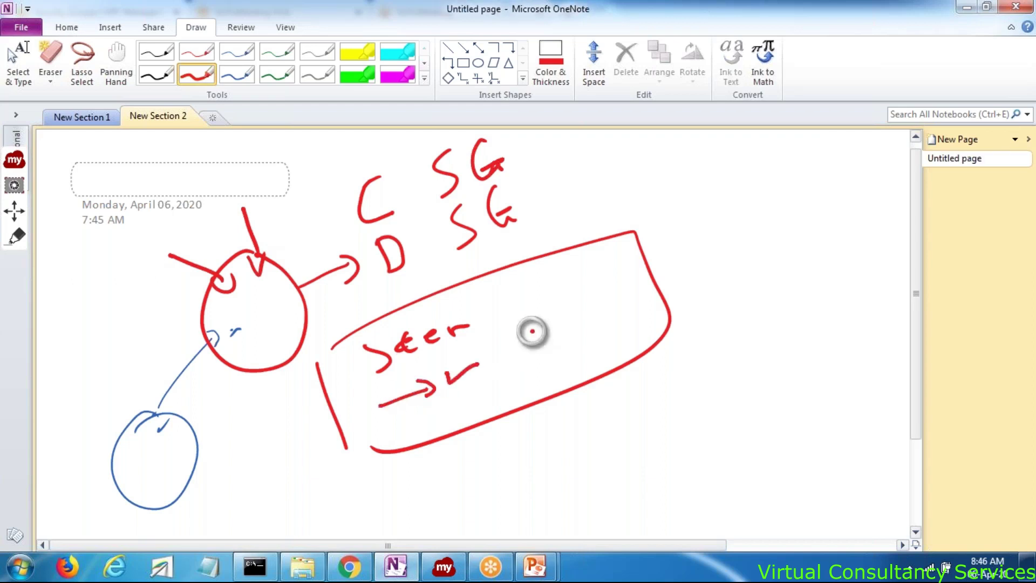
mouse_move(532, 331)
mouse_down()
mouse_move(536, 341)
mouse_move(594, 312)
mouse_up()
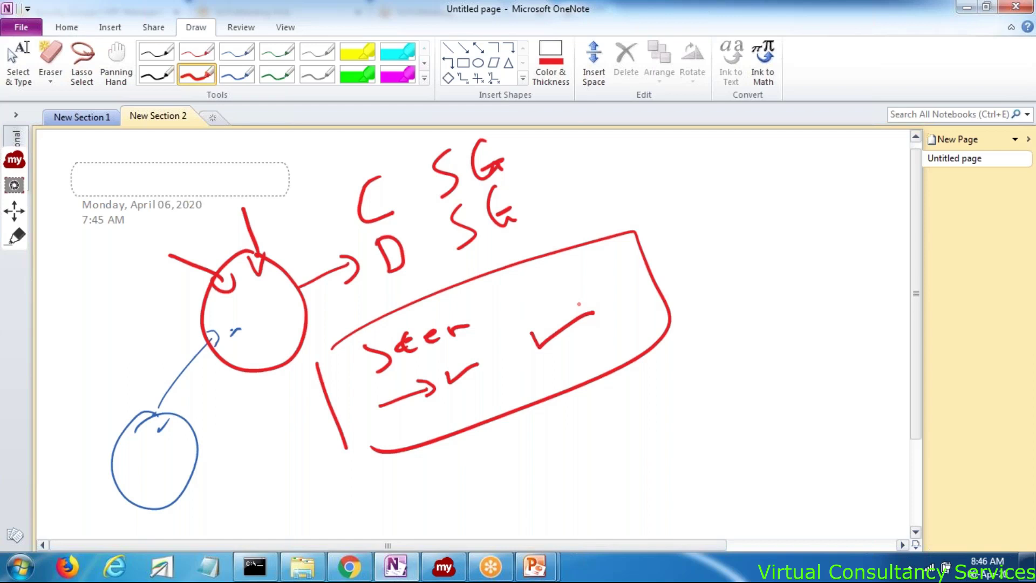
Leave pen mode and delete everything drawn on the page
key(Escape)
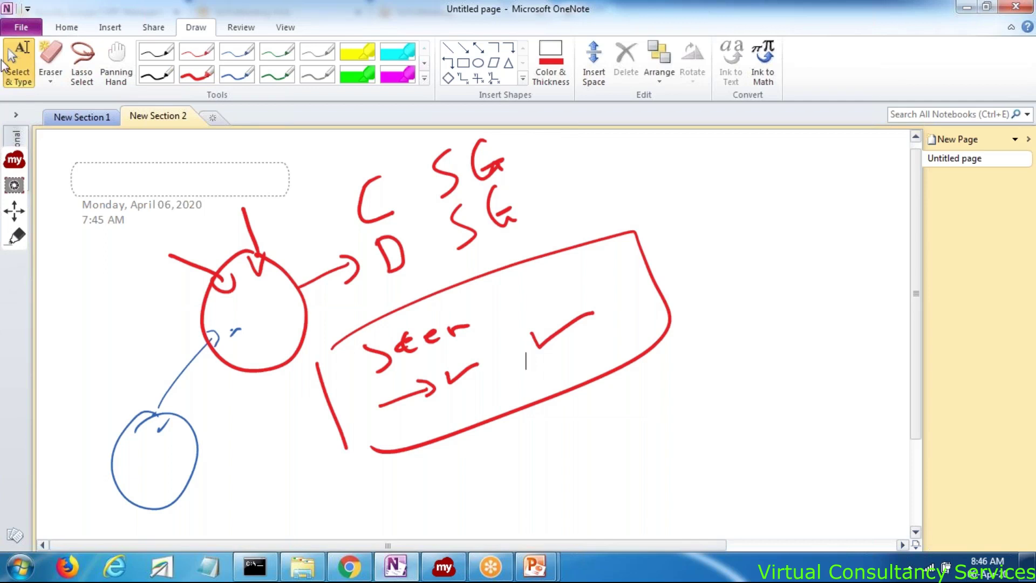
key(ctrl+a)
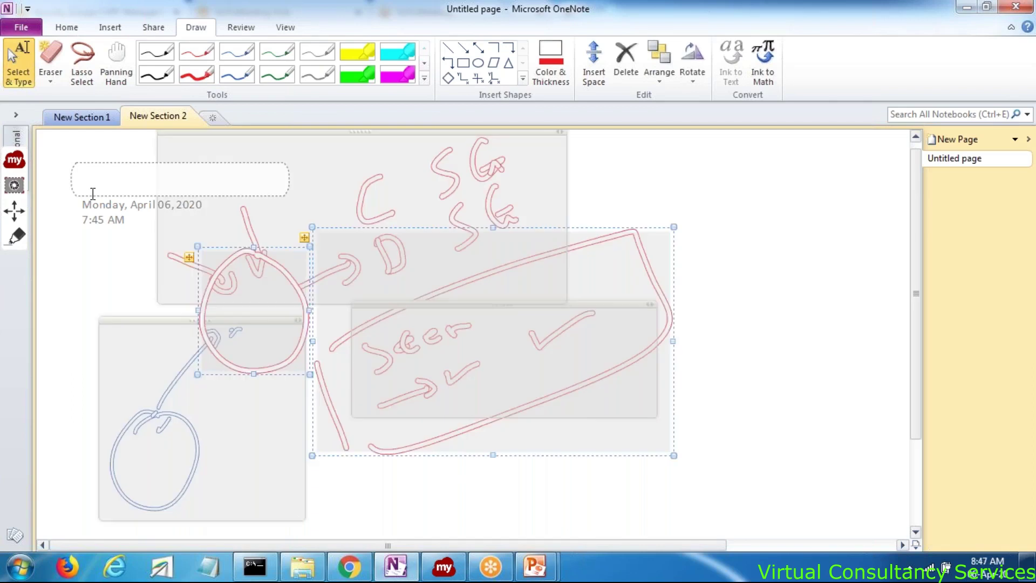
key(Delete)
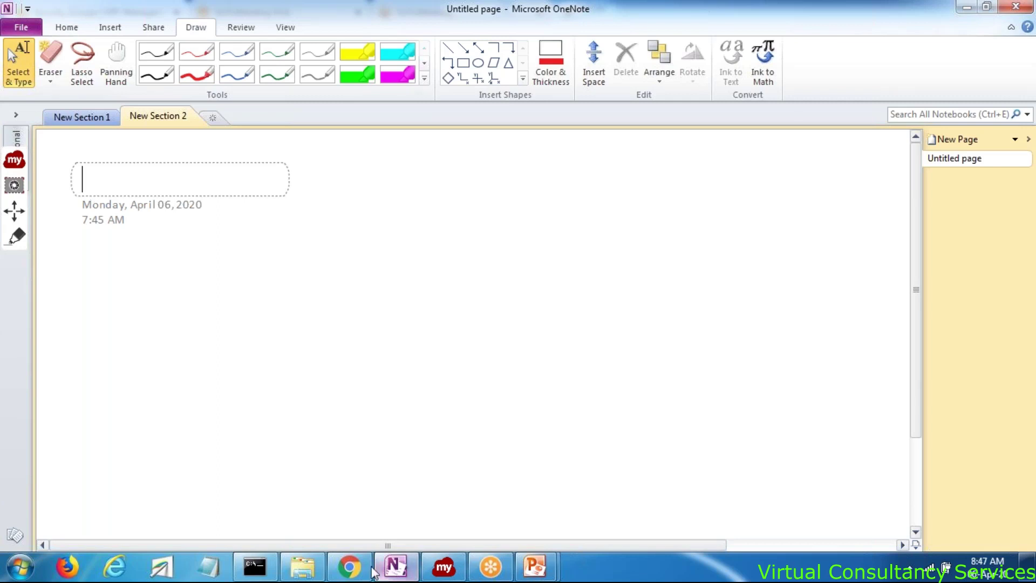
Switch to the AWS console and select the default security group D-SG-D-VPC
mouse_move(359, 575)
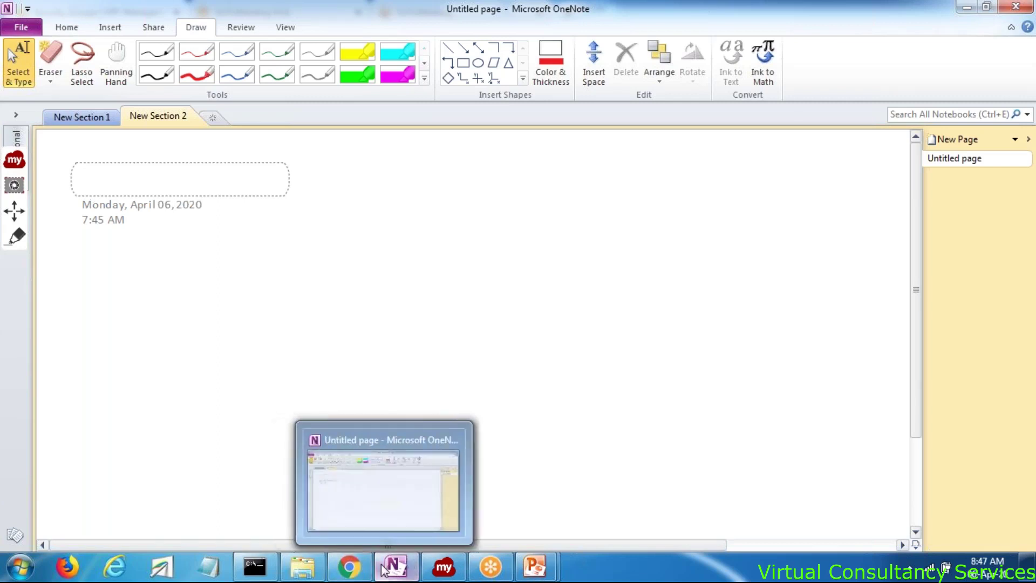
click(333, 576)
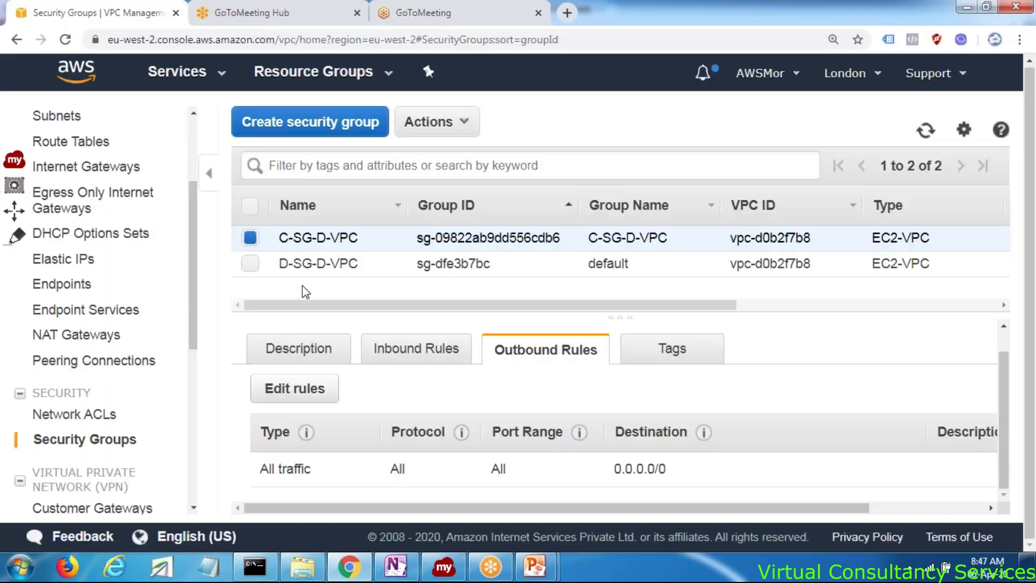
click(384, 262)
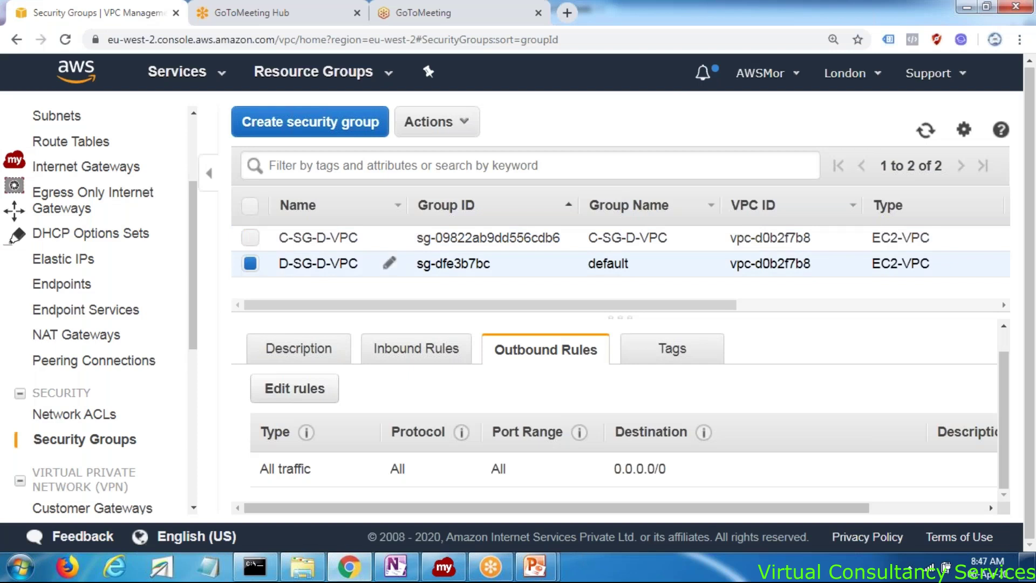
Switch to OneNote and draw two red circles, each containing EC2, labelled SG A on the left and B on the right
click(388, 568)
drag(262, 245, 247, 269)
mouse_move(285, 226)
mouse_down()
mouse_move(273, 253)
mouse_move(317, 237)
mouse_move(313, 225)
mouse_up()
mouse_move(262, 327)
mouse_down()
mouse_move(251, 357)
mouse_move(268, 336)
mouse_up()
mouse_move(281, 320)
mouse_down()
mouse_move(280, 343)
mouse_move(311, 335)
mouse_up()
mouse_move(555, 216)
mouse_down()
mouse_move(608, 232)
mouse_move(540, 208)
mouse_up()
mouse_move(547, 294)
mouse_down()
mouse_move(546, 330)
mouse_move(550, 309)
mouse_move(552, 318)
mouse_up()
drag(569, 290, 582, 294)
drag(537, 170, 547, 203)
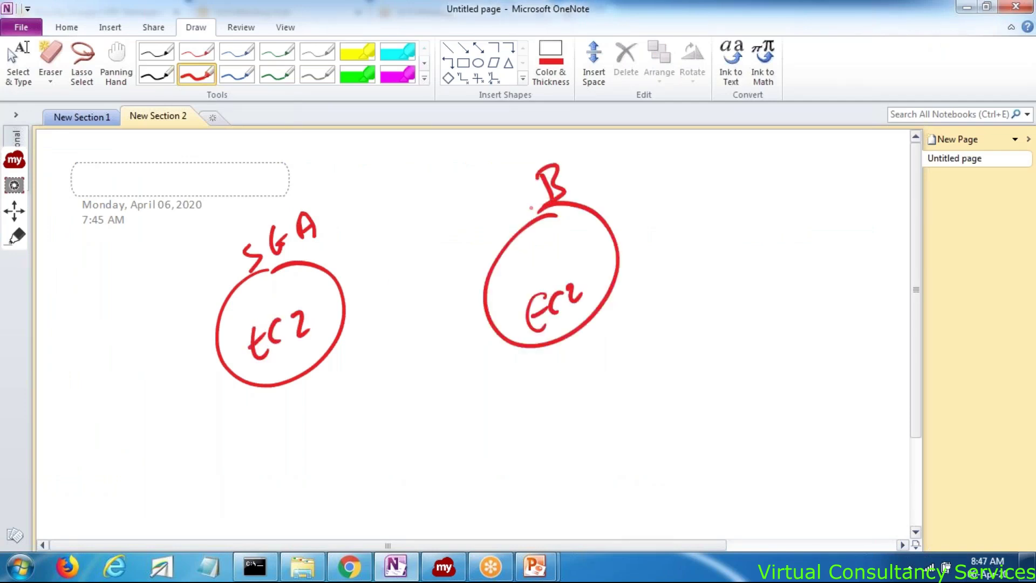
Draw two red arrows between the EC2 circles, one in each direction
drag(341, 283, 484, 255)
drag(471, 248, 475, 263)
mouse_move(476, 308)
mouse_down()
mouse_move(351, 342)
mouse_move(367, 348)
mouse_up()
In blue, circle and underline SG A, point an arrow from a D at it, and circle B with an X beside it
click(250, 78)
drag(327, 164, 321, 213)
drag(341, 171, 346, 197)
drag(282, 264, 324, 243)
mouse_move(303, 263)
mouse_down()
mouse_move(327, 250)
mouse_move(316, 208)
mouse_move(254, 270)
mouse_up()
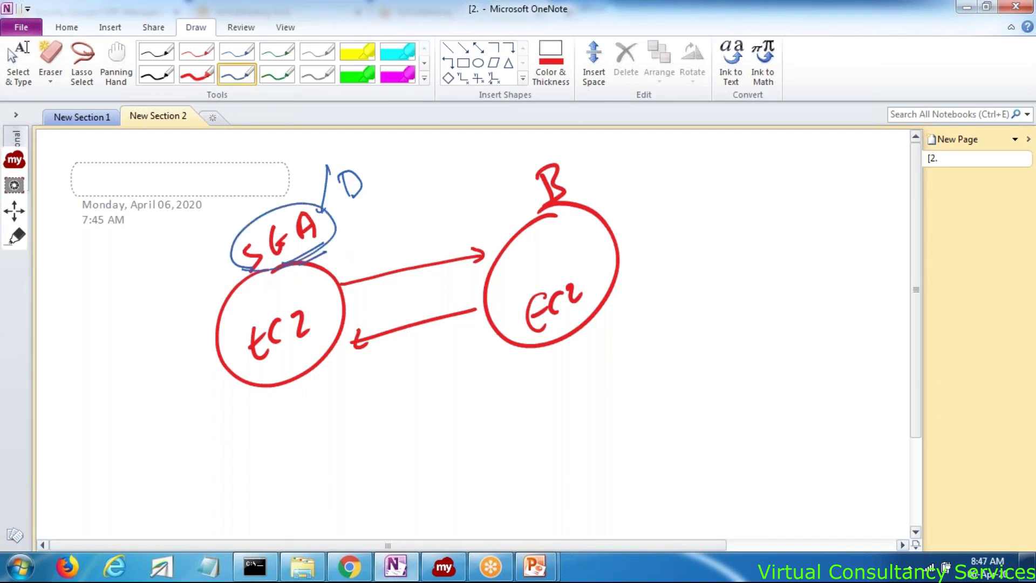
mouse_move(521, 212)
mouse_down()
mouse_move(519, 186)
mouse_move(523, 216)
mouse_move(501, 238)
mouse_up()
drag(488, 219, 523, 239)
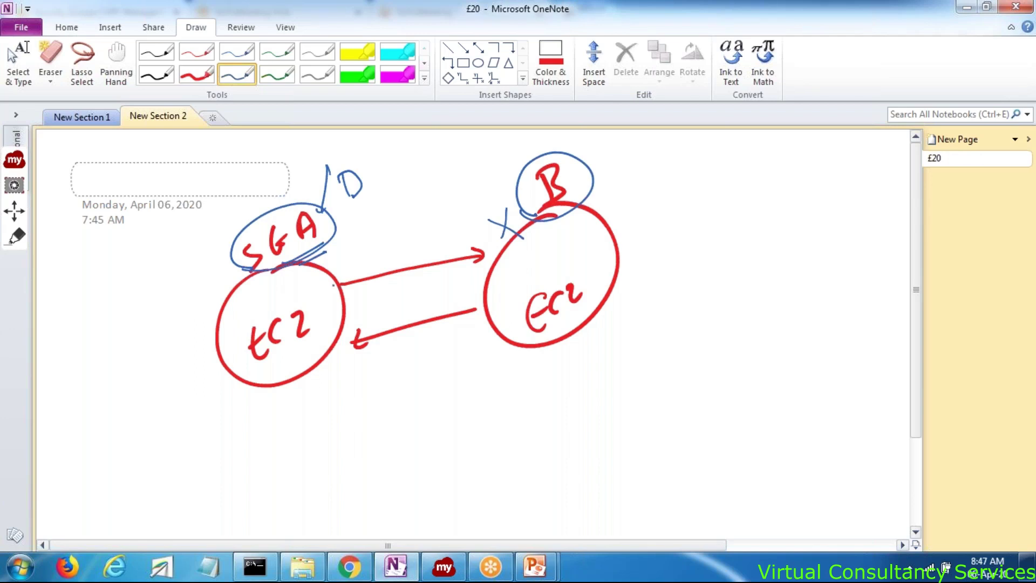
Trace both arrows in blue, write A inside the right circle and A B by the left one, and leave pen mode
mouse_move(334, 284)
mouse_down()
mouse_move(478, 253)
mouse_move(487, 255)
mouse_move(480, 263)
mouse_move(517, 250)
mouse_move(538, 260)
mouse_up()
mouse_move(354, 324)
mouse_down()
mouse_move(361, 303)
mouse_move(374, 318)
mouse_up()
drag(353, 317, 375, 312)
mouse_move(475, 296)
mouse_down()
mouse_move(488, 294)
mouse_move(410, 312)
mouse_up()
drag(392, 288, 396, 317)
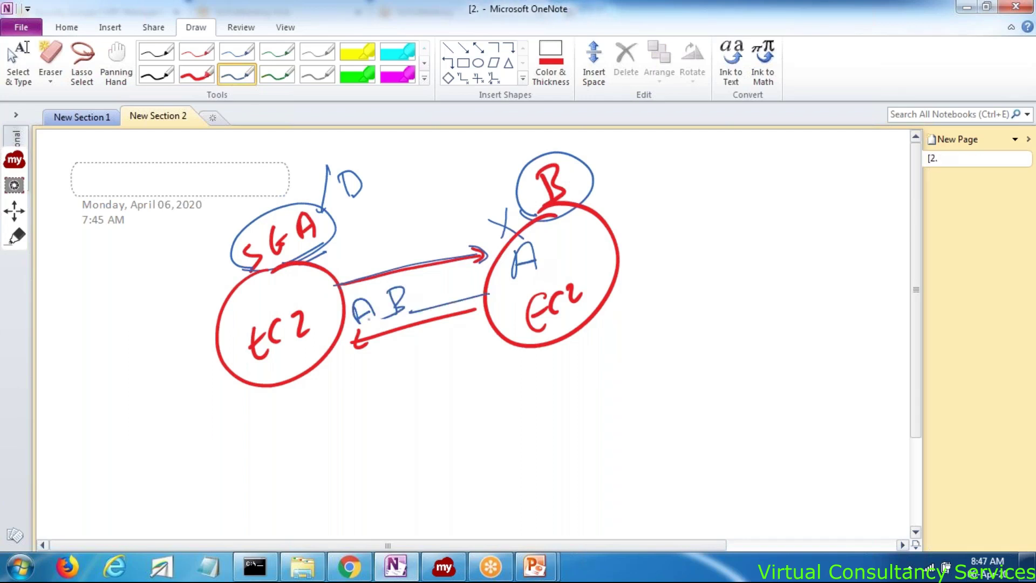
key(Escape)
Switch to the AWS console and view the inbound rules of security group D-SG-D-VPC
click(349, 566)
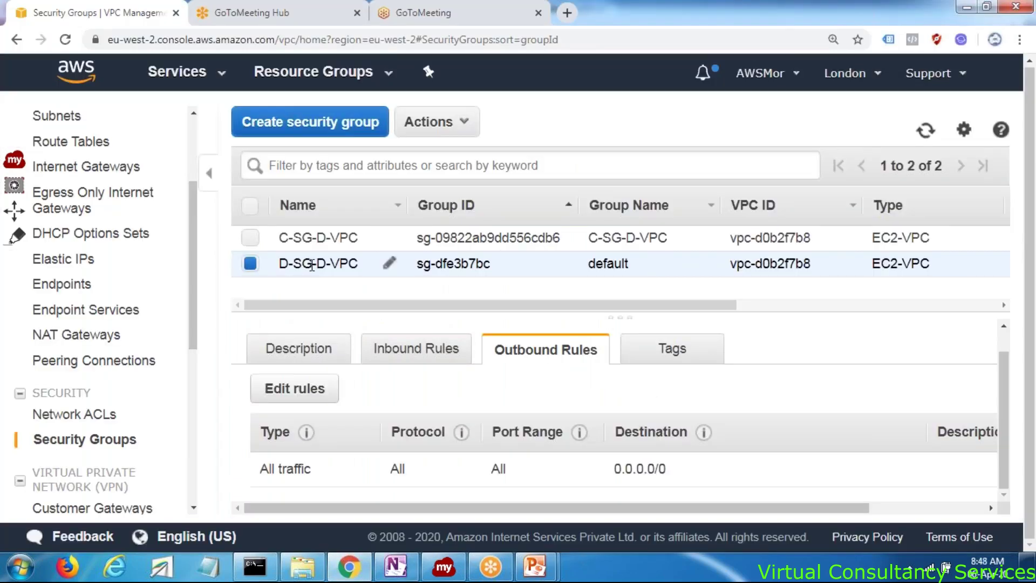
click(416, 349)
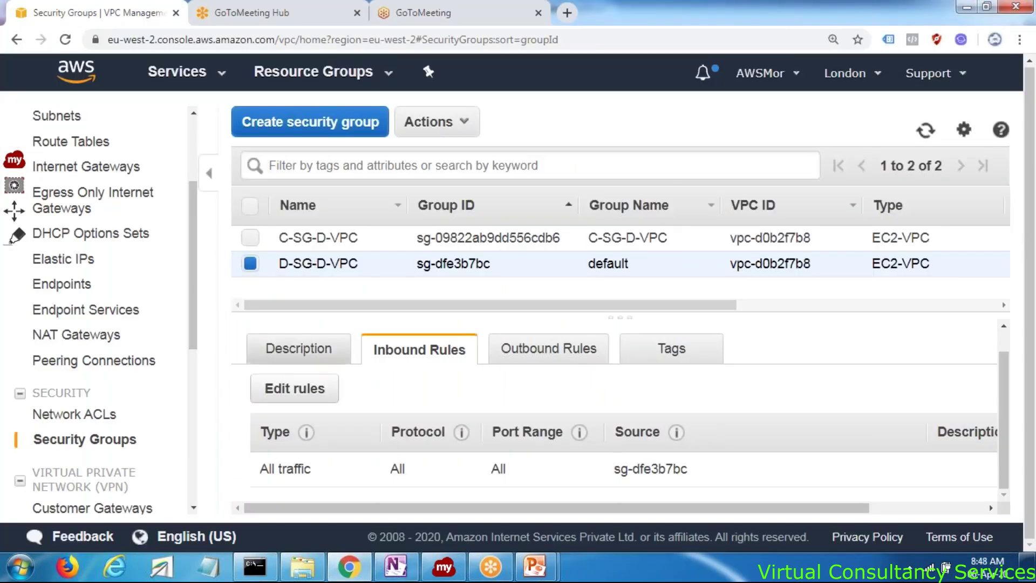
Start editing the inbound rules of security group D-SG-D-VPC and add a rule of type All traffic
click(327, 238)
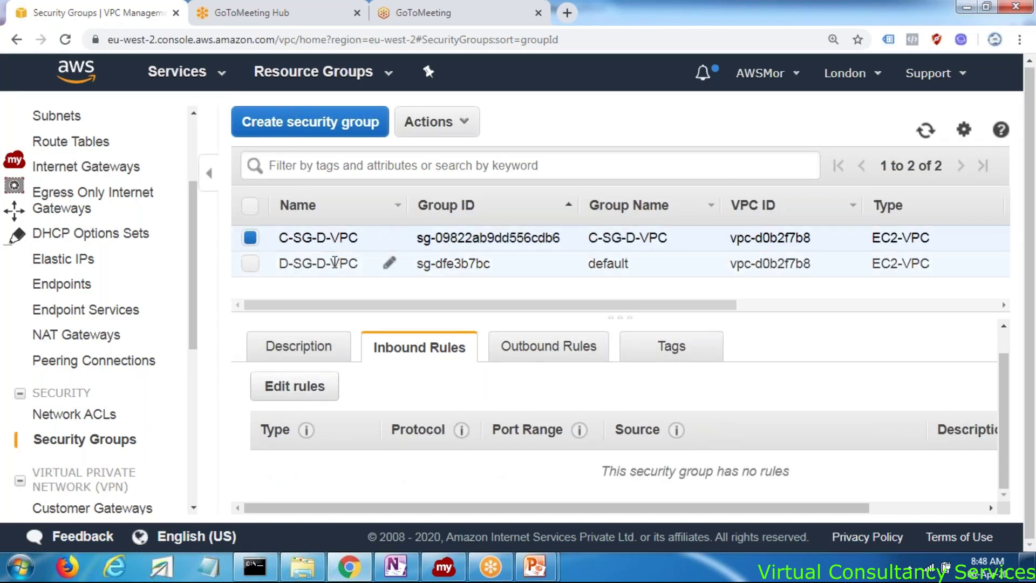
click(335, 263)
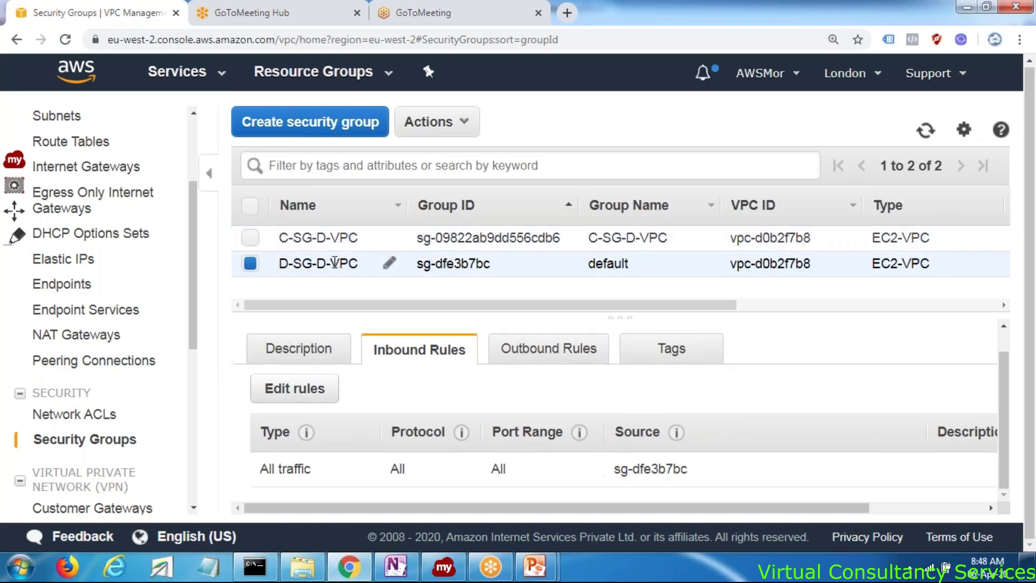
click(319, 393)
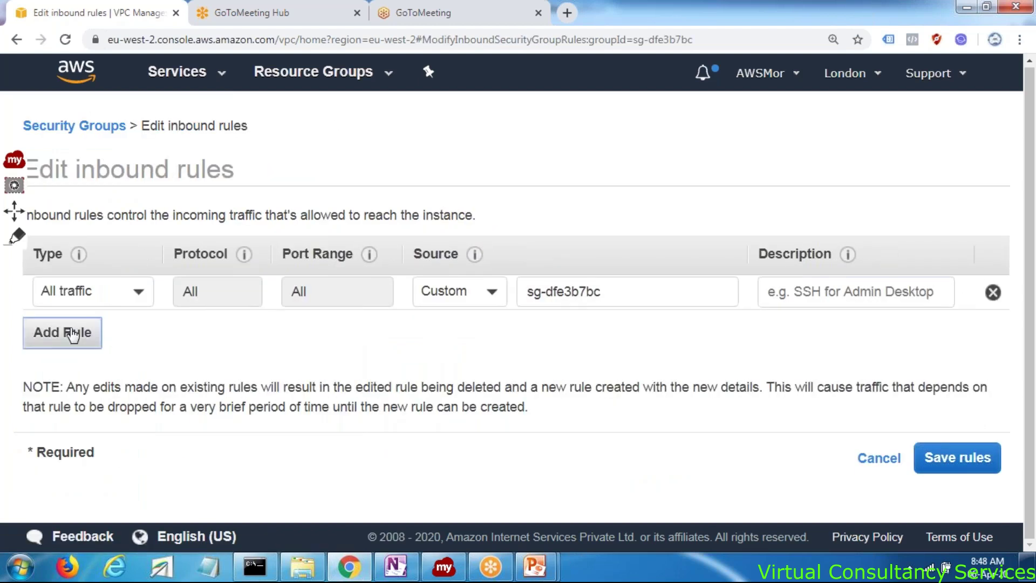
click(78, 333)
click(84, 340)
text(ALL)
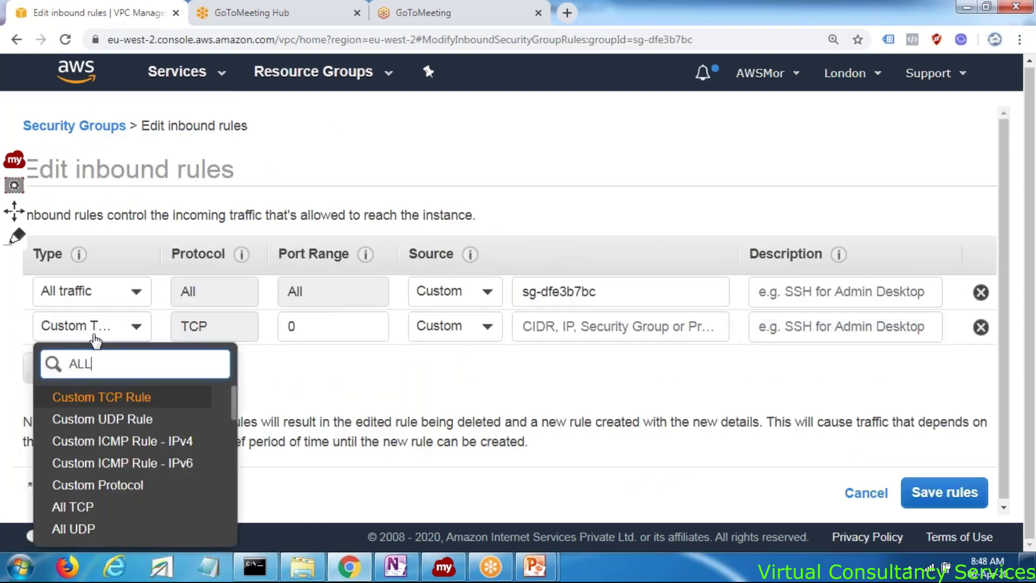
click(117, 487)
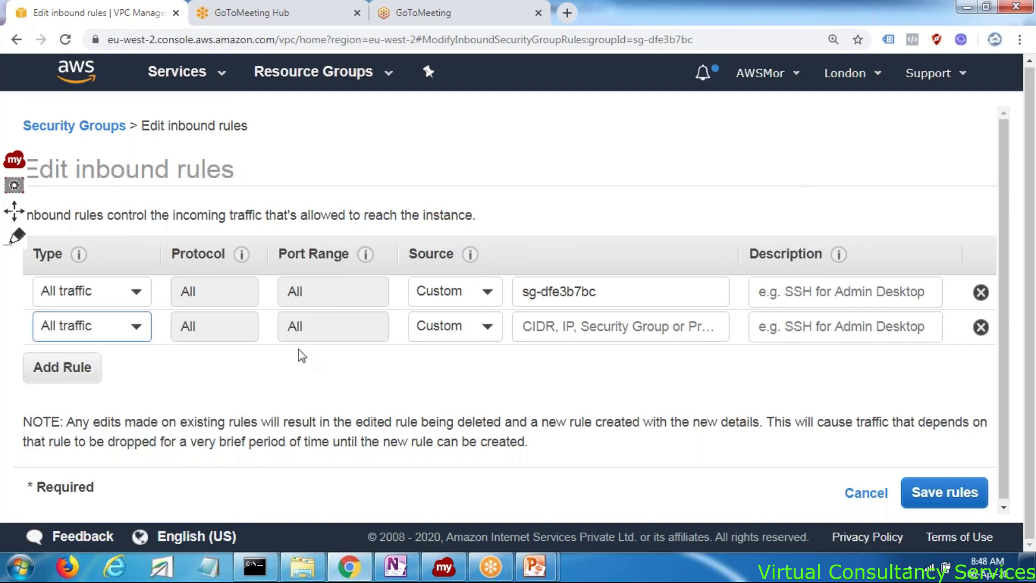
Set the new rule's source to the C-SG-D-VPC group (sg-09822ab9dd556cdb6) and save the inbound rules
click(565, 326)
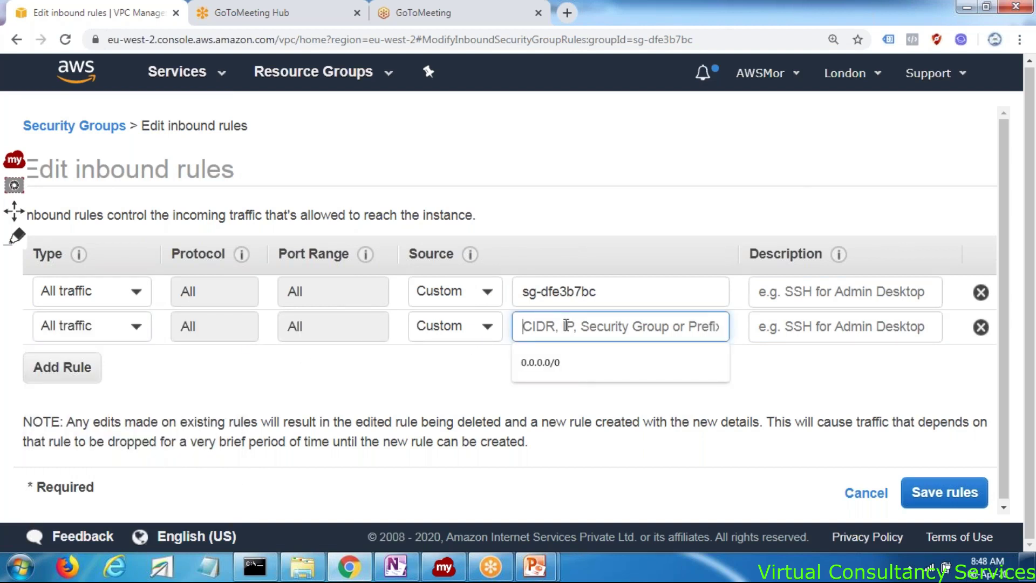
text(sg)
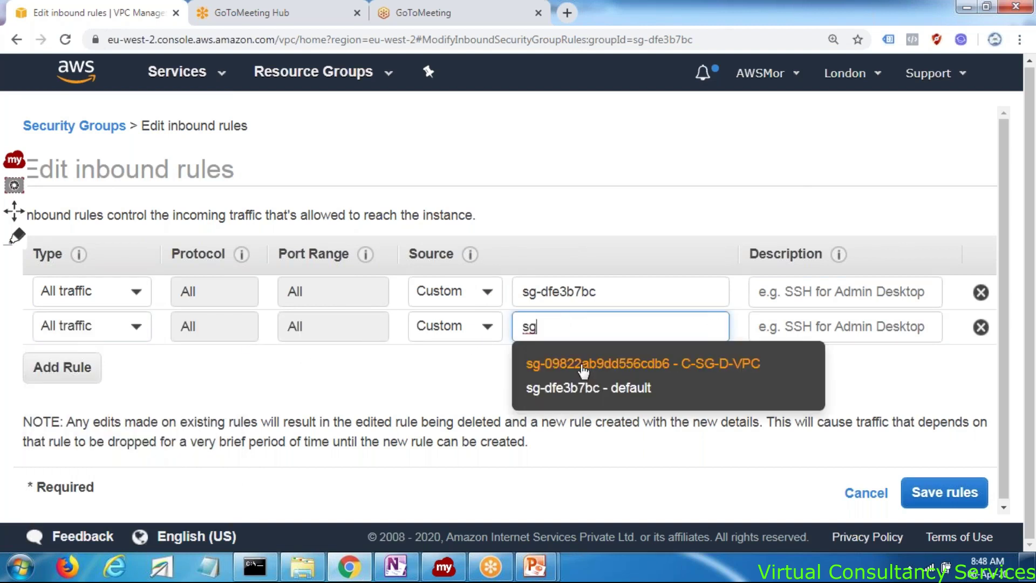
click(583, 365)
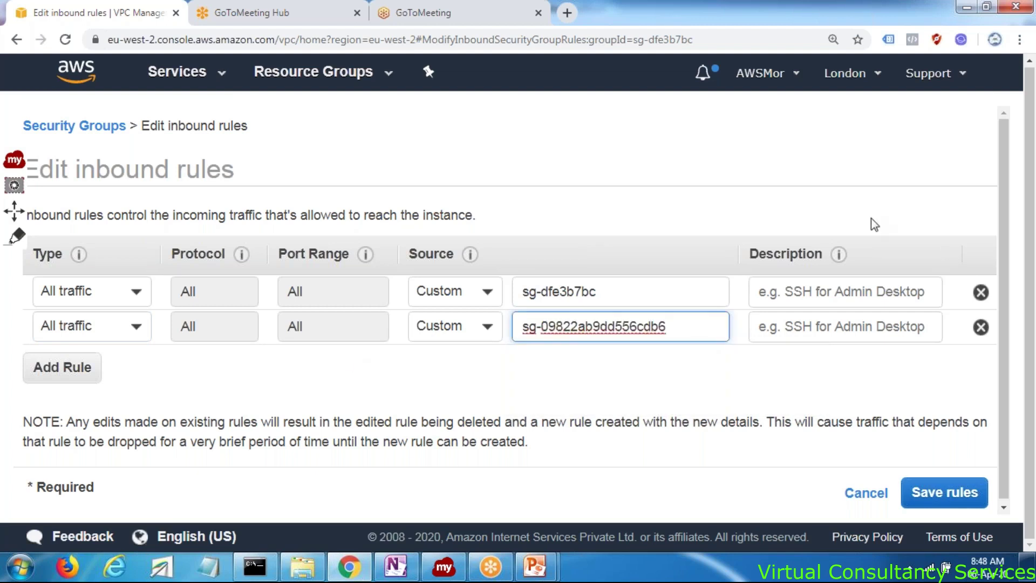
click(945, 494)
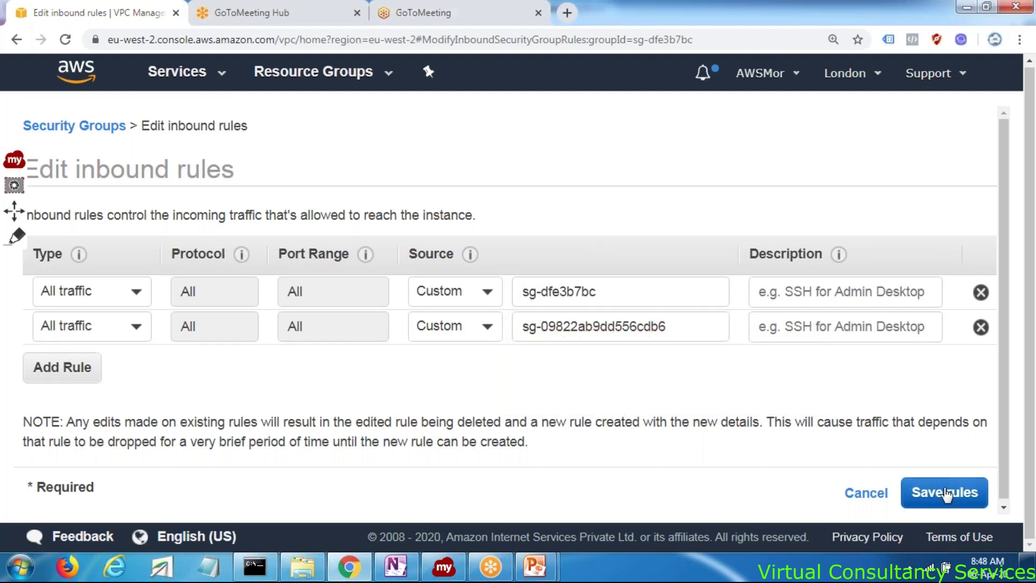
click(946, 493)
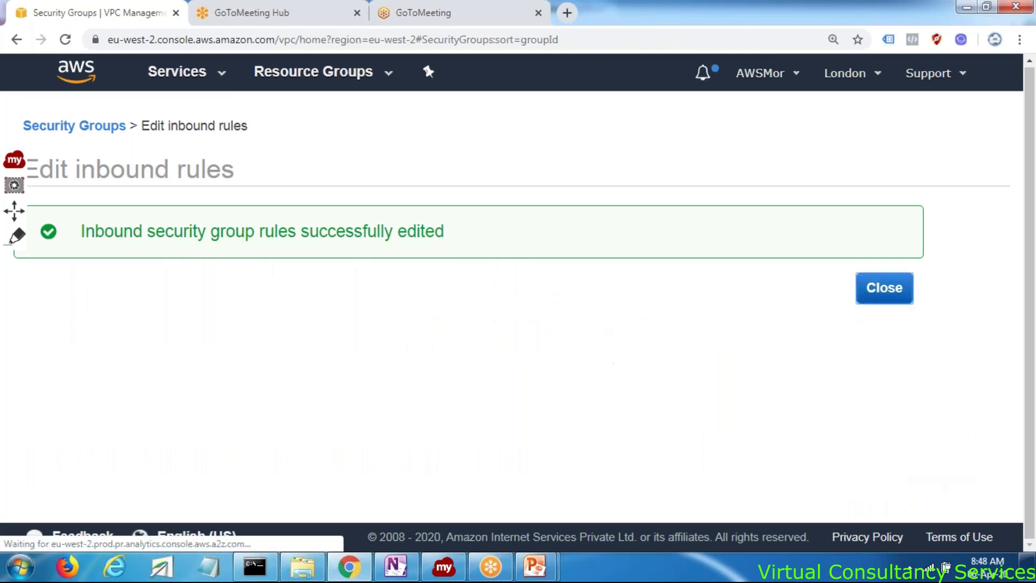
scroll(469, 432, down, 1)
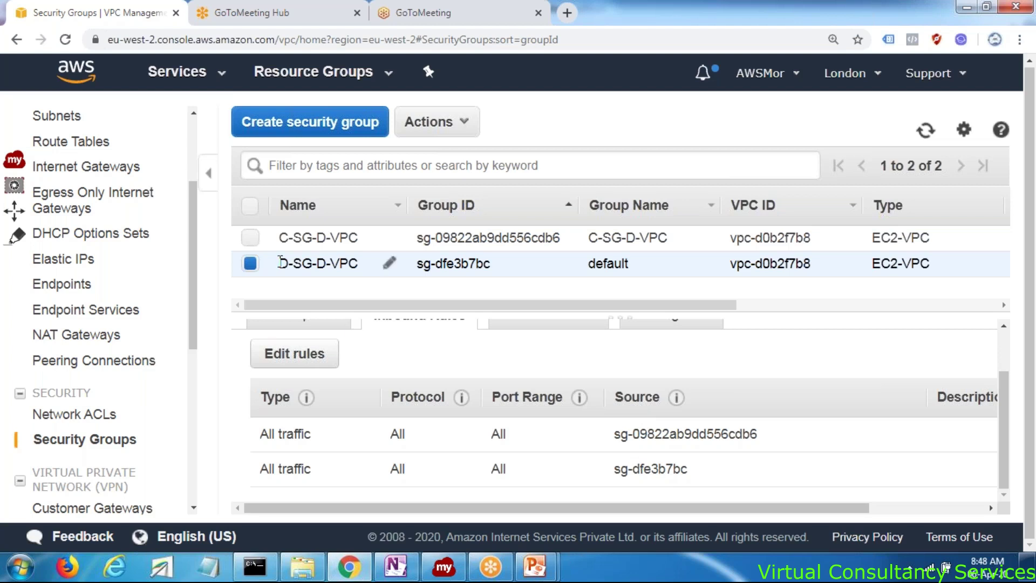
Edit the inbound rules of C-SG-D-VPC and add an All traffic rule with the default group sg-dfe3b7bc as source
click(250, 237)
click(250, 264)
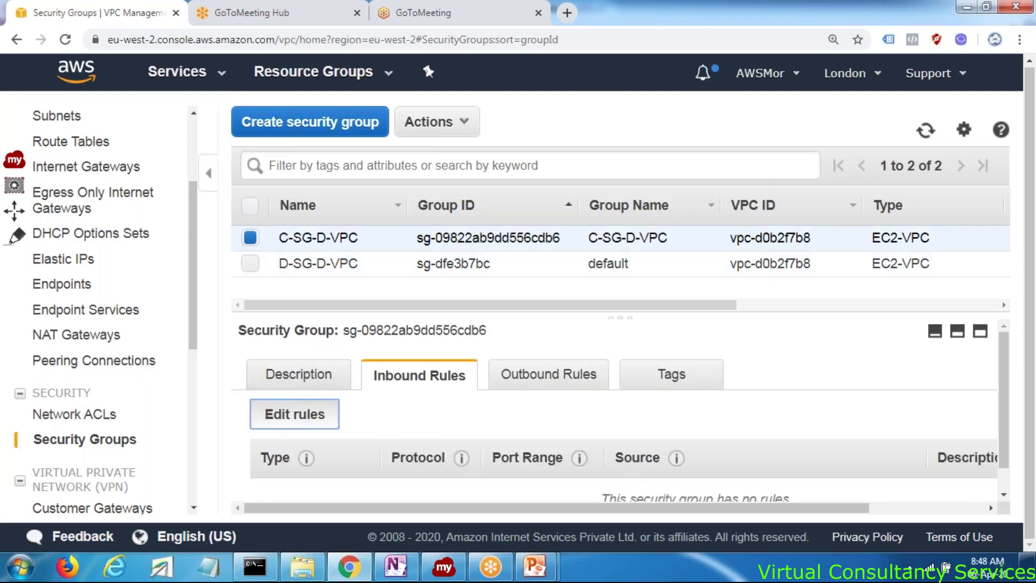
click(294, 414)
click(78, 345)
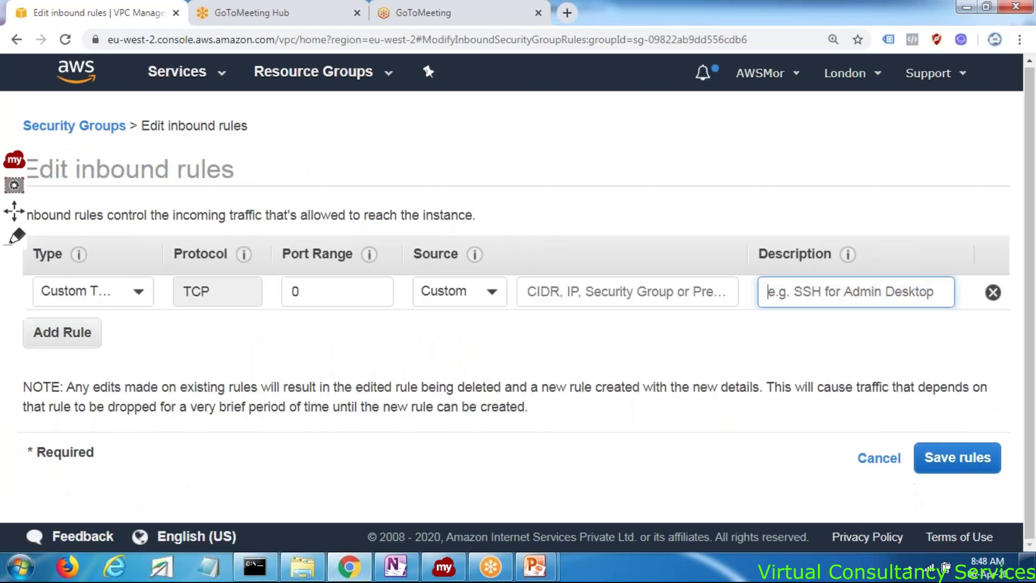
click(100, 296)
text(all)
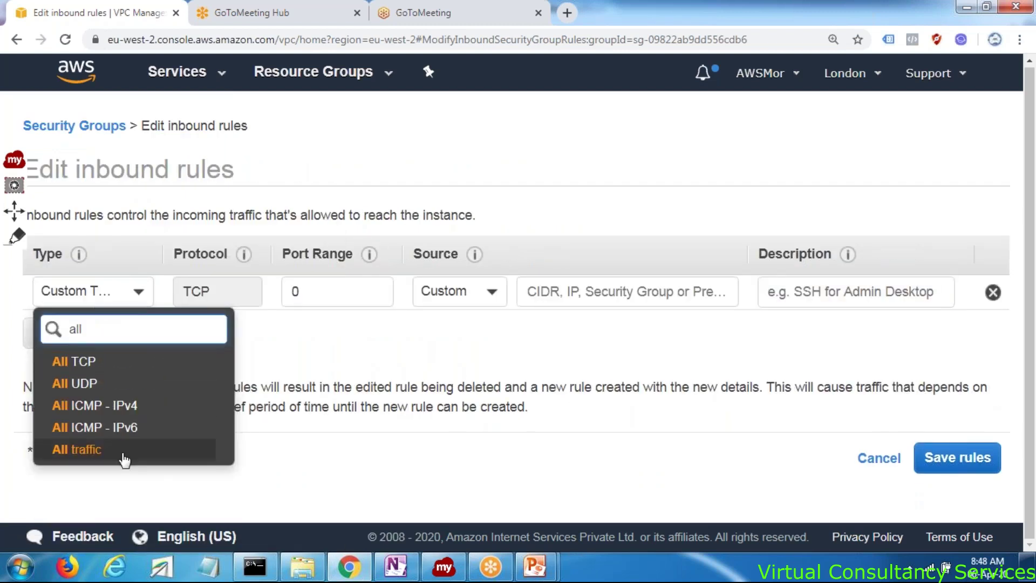
click(123, 449)
click(582, 280)
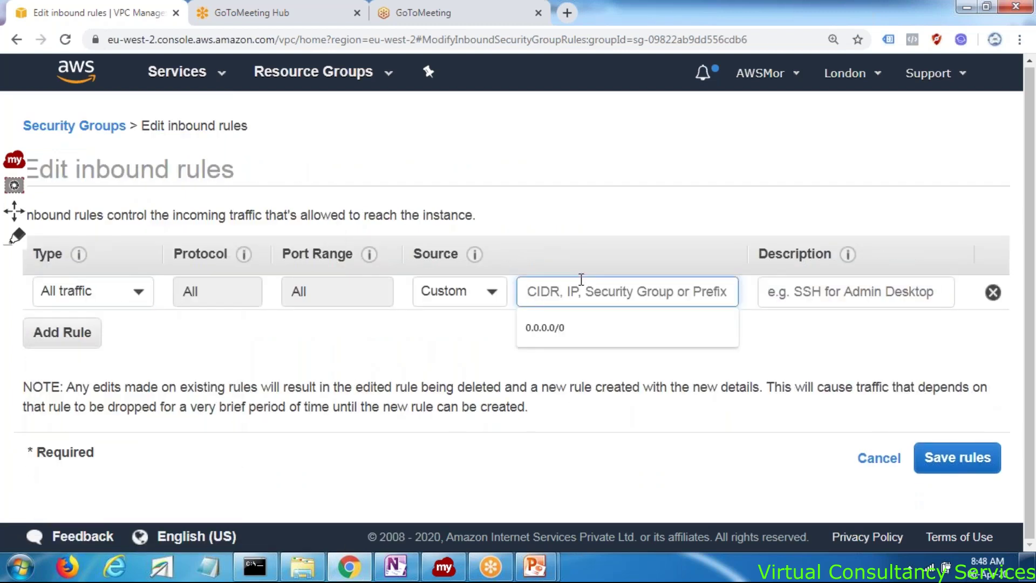
text(sg)
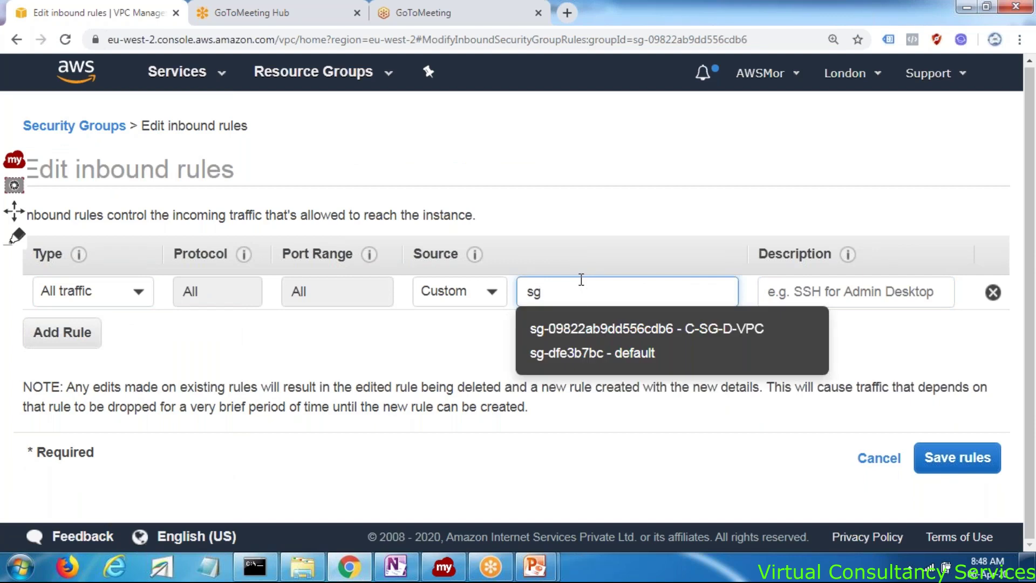
click(576, 352)
Add a second All traffic rule with the C-SG-D-VPC group itself as source, save the inbound rules and return to the group list
click(75, 349)
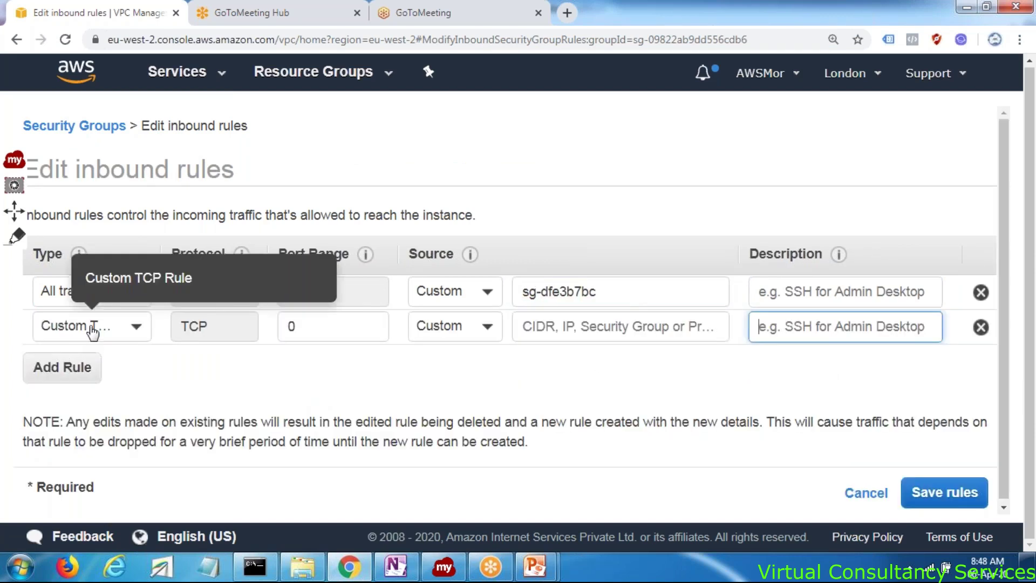
click(87, 327)
text(all)
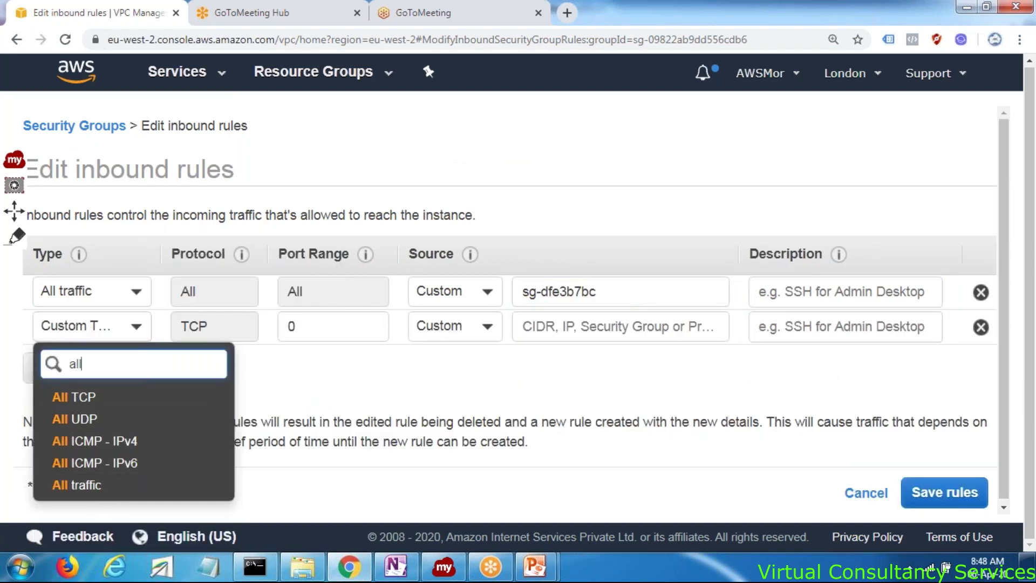
click(97, 486)
click(570, 326)
text(sg)
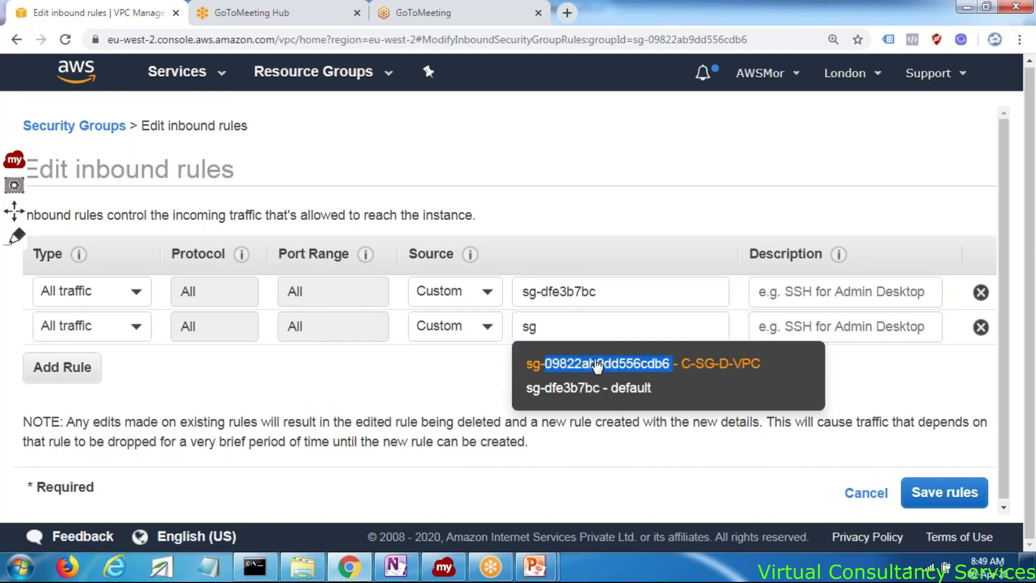
click(591, 359)
click(945, 493)
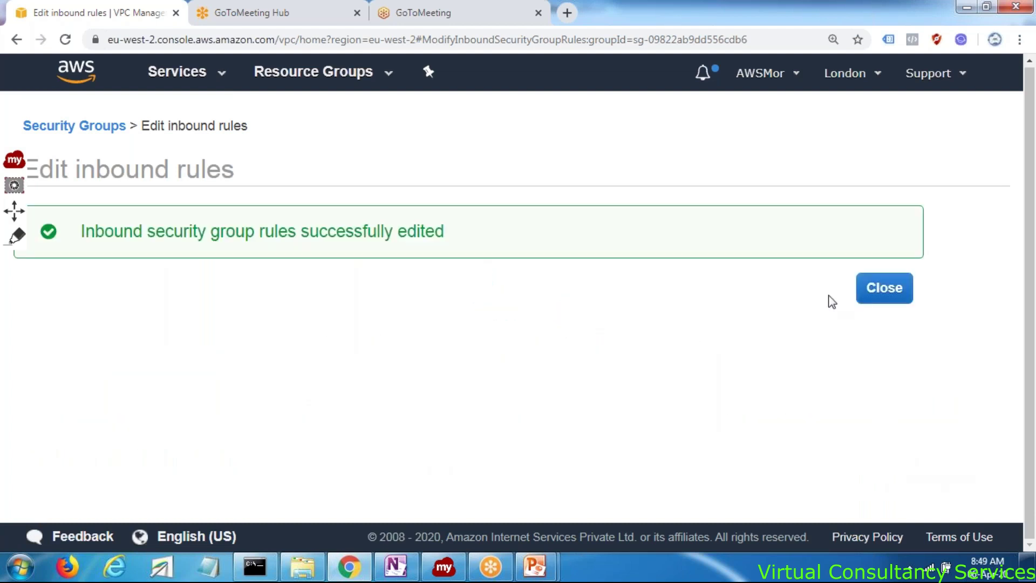
click(912, 288)
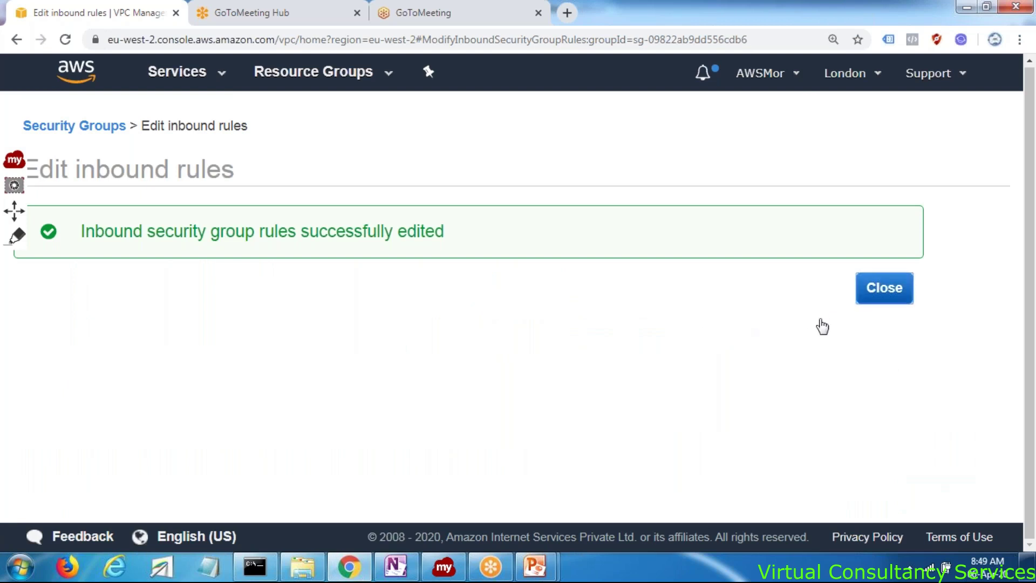
Review the inbound rules of D-SG-D-VPC and C-SG-D-VPC
click(317, 263)
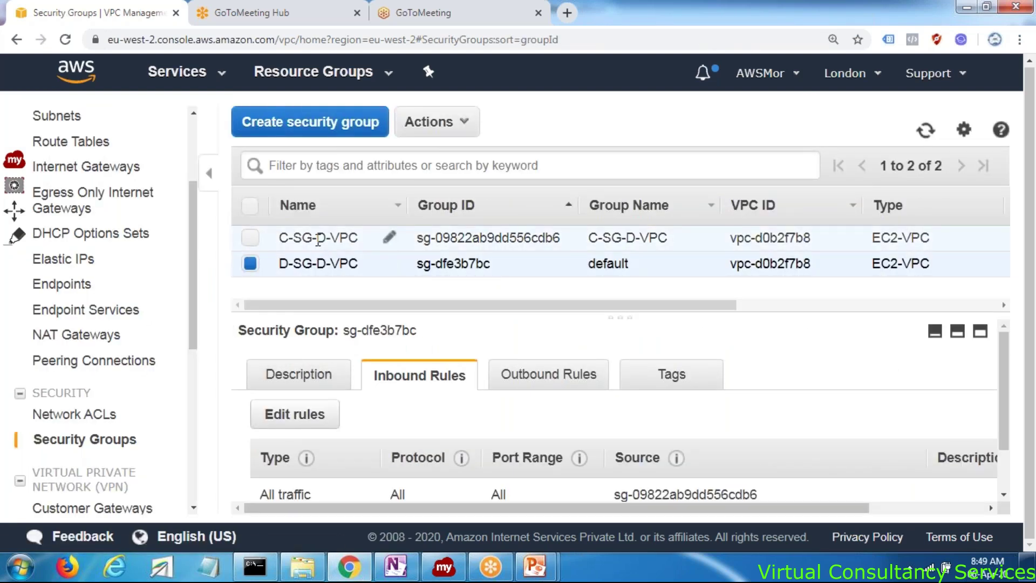
click(319, 238)
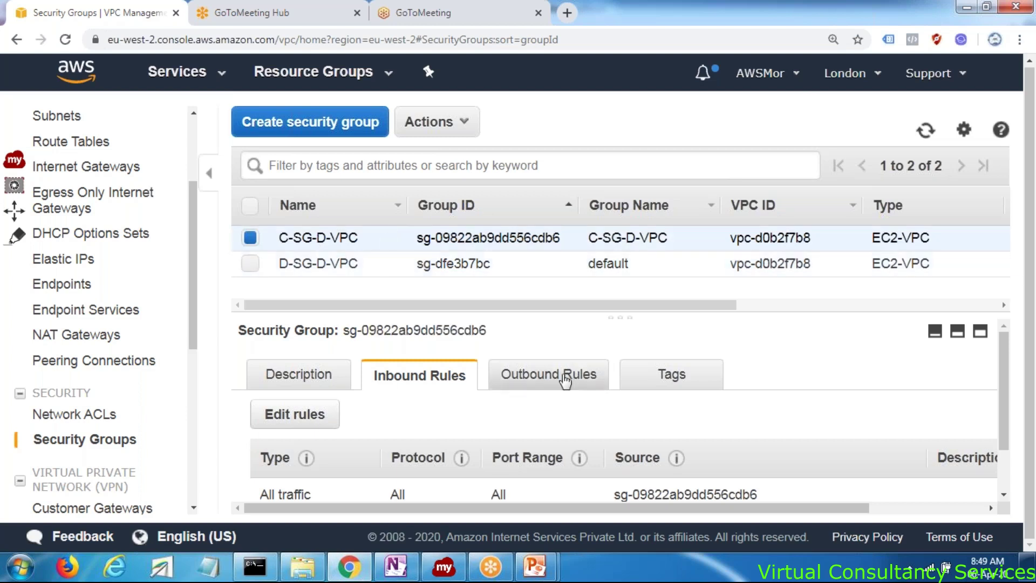
scroll(661, 473, down, 1)
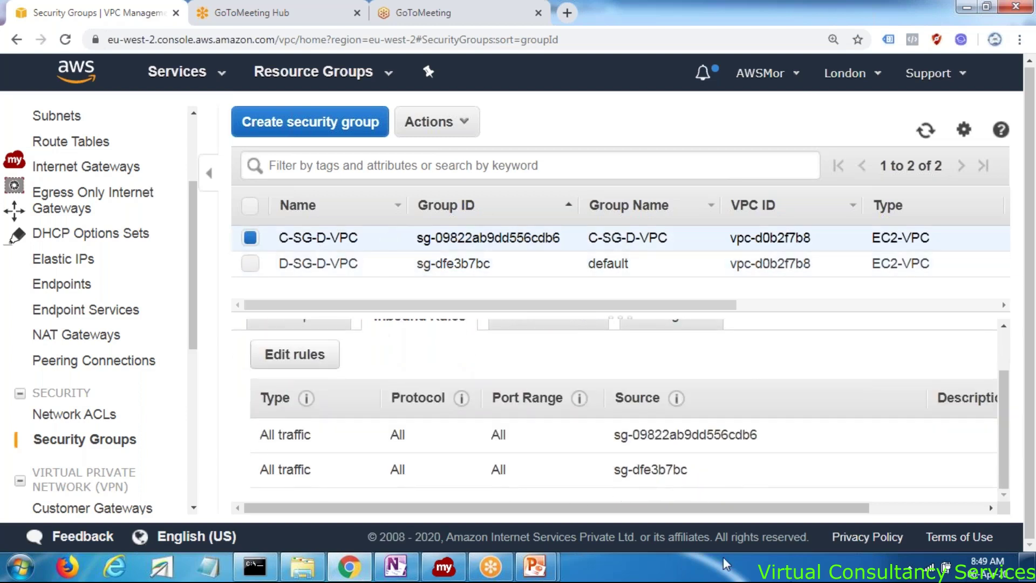
Switch to OneNote and draw three small blue circles inside a large outline labelled SG A
click(397, 567)
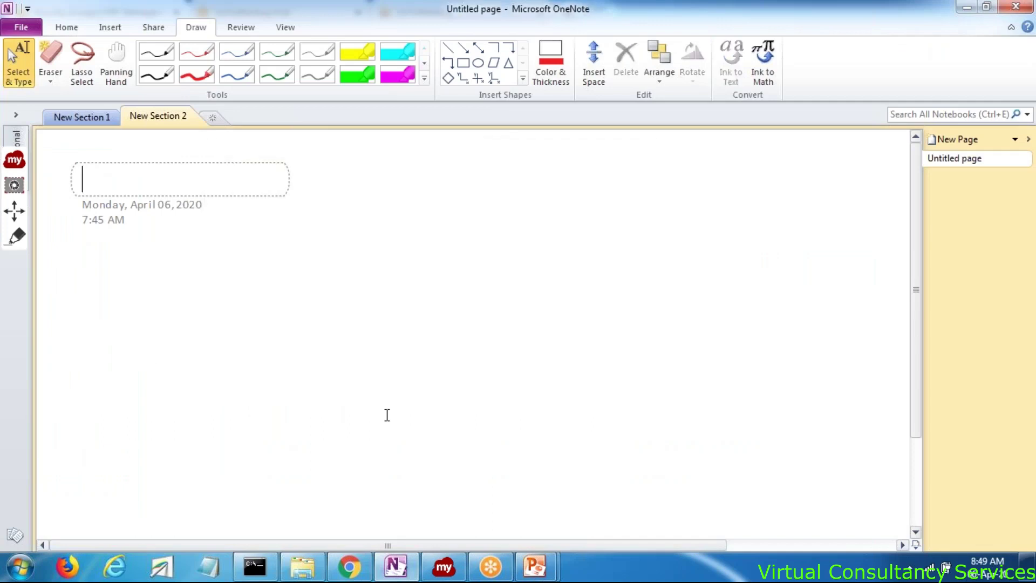
click(237, 74)
drag(200, 310, 219, 295)
drag(223, 406, 208, 423)
drag(301, 372, 326, 361)
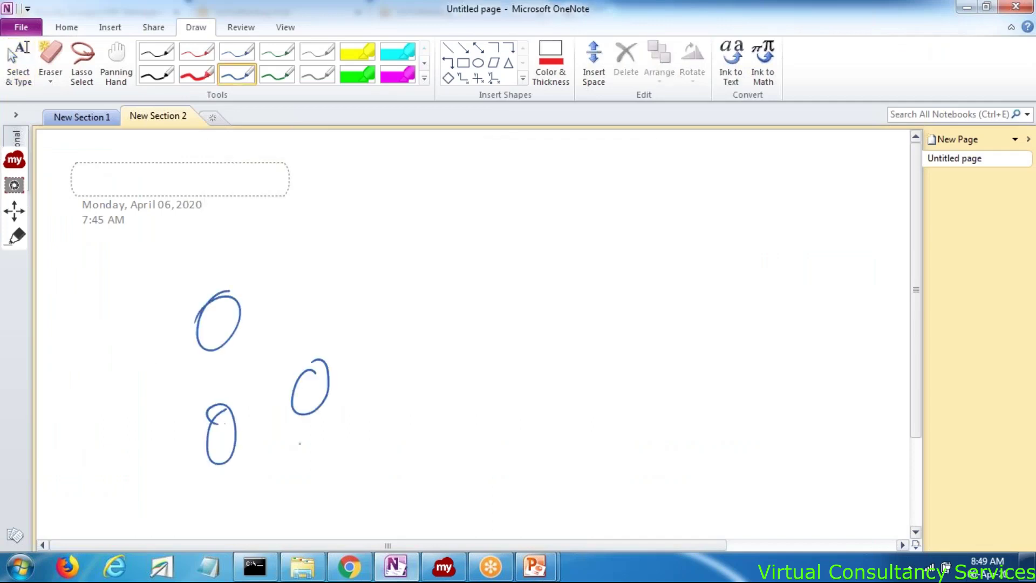
mouse_move(215, 253)
mouse_down()
mouse_move(155, 455)
mouse_move(232, 249)
mouse_move(172, 280)
mouse_up()
drag(121, 265, 111, 308)
mouse_move(123, 262)
mouse_down()
mouse_move(128, 291)
mouse_move(166, 266)
mouse_up()
drag(141, 270, 164, 258)
Draw a second large blue outline containing three small circles beside the first group, and label it SG B
mouse_move(614, 167)
mouse_down()
mouse_move(750, 201)
mouse_move(634, 163)
mouse_up()
drag(556, 242, 566, 238)
drag(687, 200, 659, 222)
drag(618, 320, 623, 336)
mouse_move(514, 165)
mouse_down()
mouse_move(515, 205)
mouse_move(542, 172)
mouse_move(580, 156)
mouse_move(569, 178)
mouse_up()
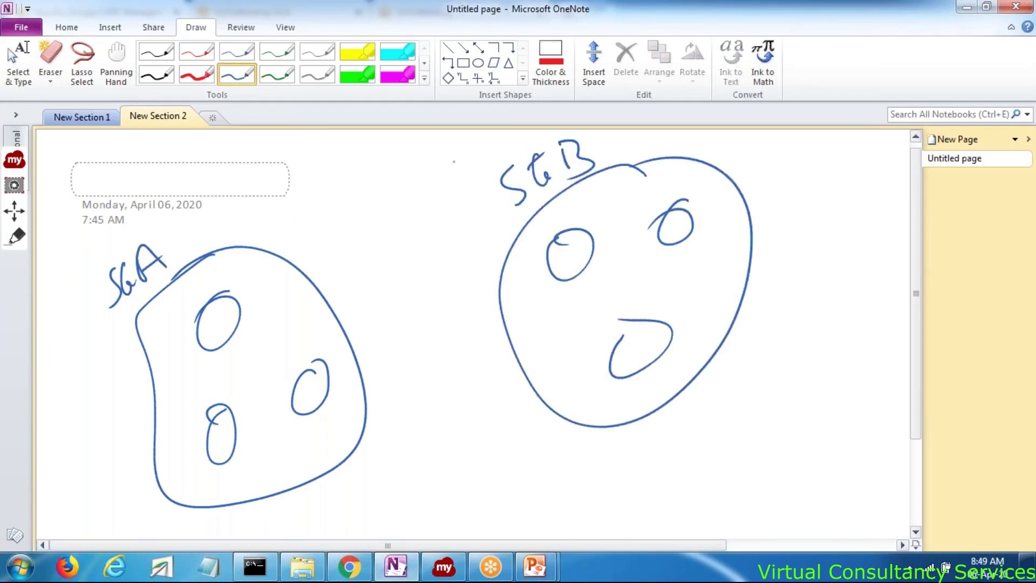
Connect the three circles inside SG A to each other with red lines
click(199, 76)
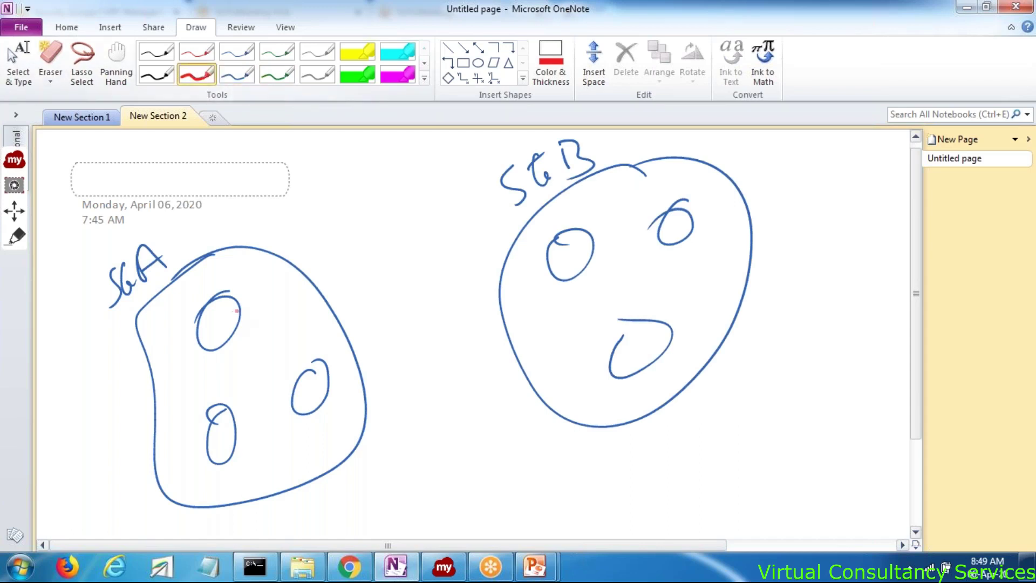
drag(238, 307, 296, 378)
mouse_move(219, 328)
mouse_down()
mouse_move(217, 404)
mouse_move(298, 386)
mouse_up()
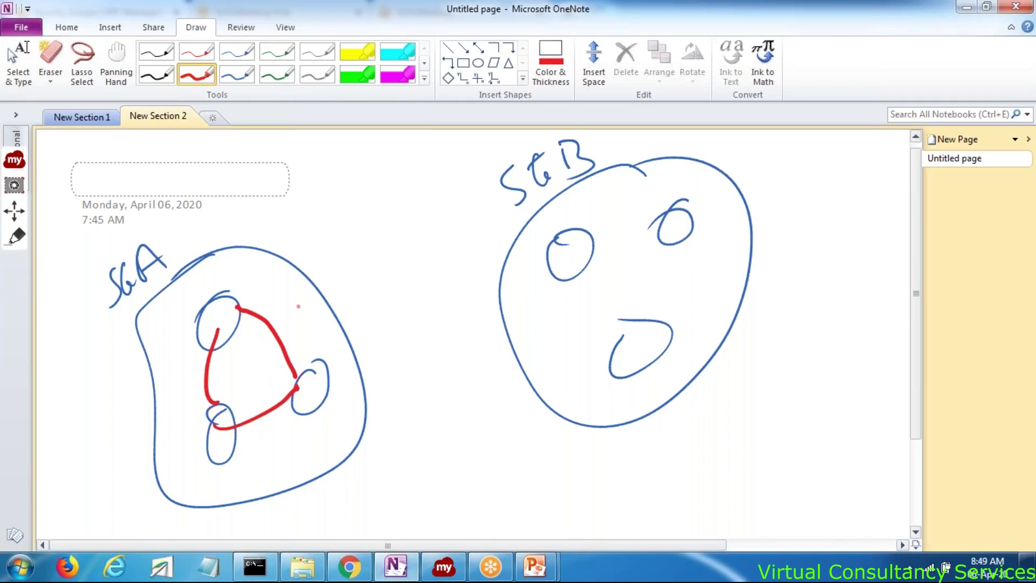
Draw a red arrow from an SG B circle to SG A's upper circle, and a short one from the SG A label to the same spot
mouse_move(552, 259)
mouse_down()
mouse_move(350, 250)
mouse_move(262, 304)
mouse_move(280, 304)
mouse_up()
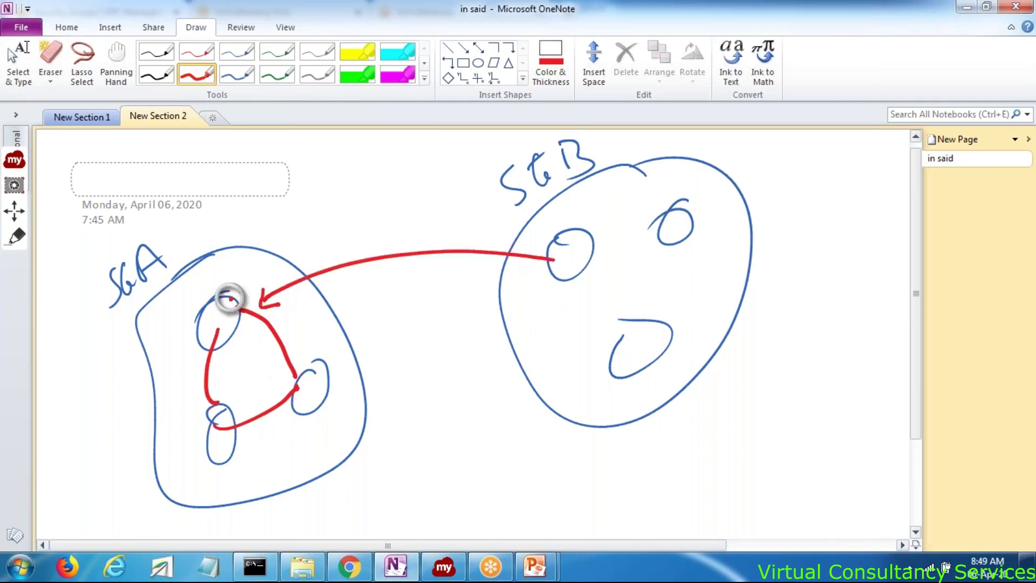
right_click(232, 290)
mouse_move(174, 249)
mouse_down()
mouse_move(268, 273)
mouse_move(246, 292)
mouse_up()
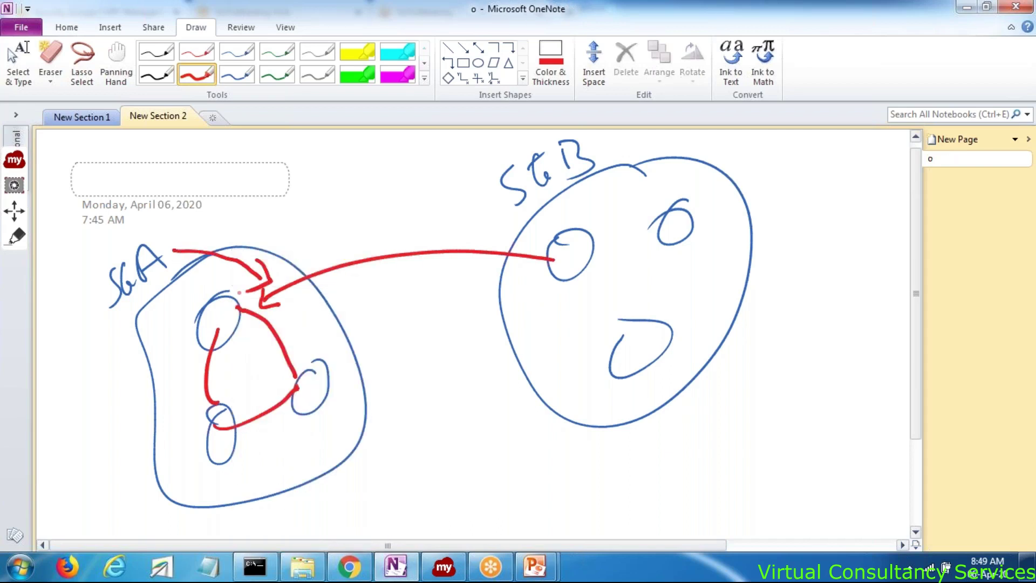
Draw red arrows from SG A's right circle to SG B's lower circle and between two SG B circles, and leave pen mode
mouse_move(329, 381)
mouse_down()
mouse_move(351, 364)
mouse_move(511, 338)
mouse_move(599, 341)
mouse_move(585, 351)
mouse_up()
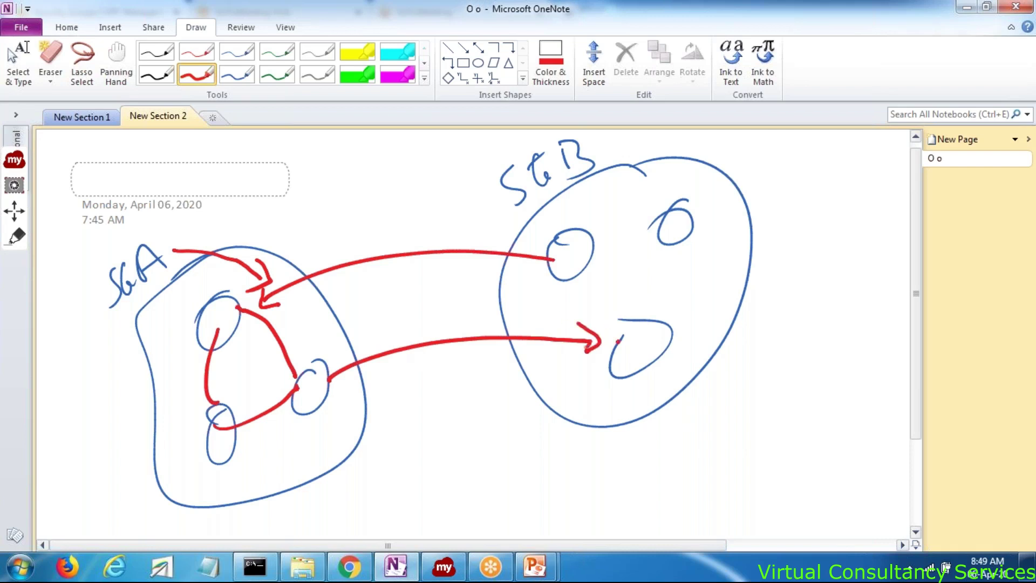
mouse_move(584, 251)
mouse_down()
mouse_move(629, 321)
mouse_move(620, 299)
mouse_up()
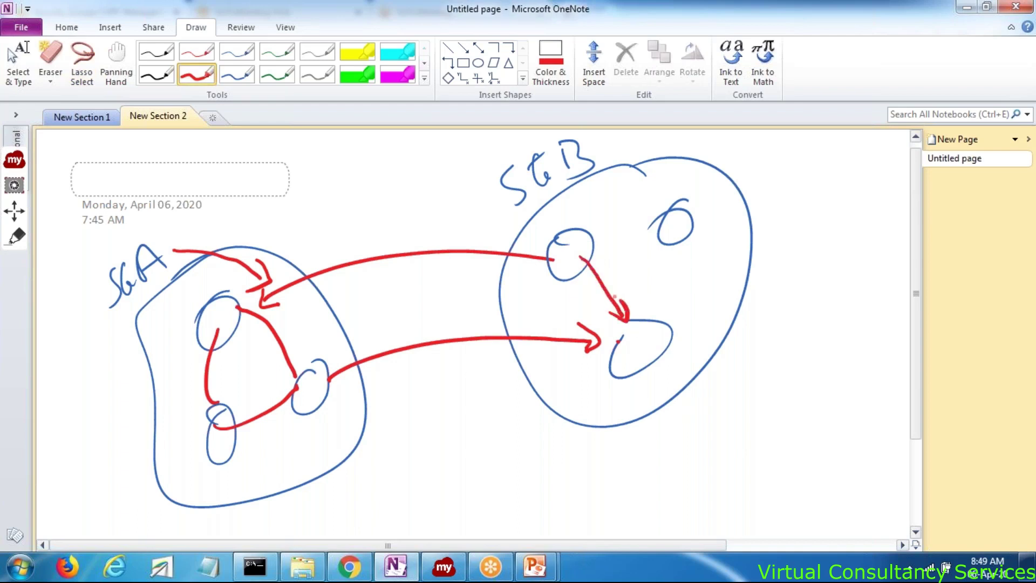
key(Escape)
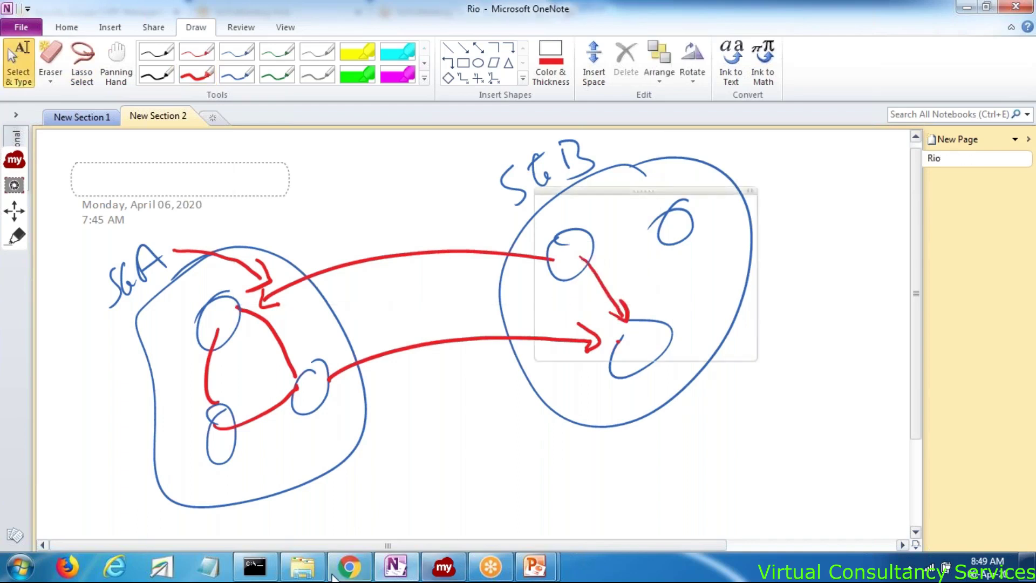
Switch back to the AWS console and show the updated inbound rules of D-SG-D-VPC
click(348, 567)
click(356, 263)
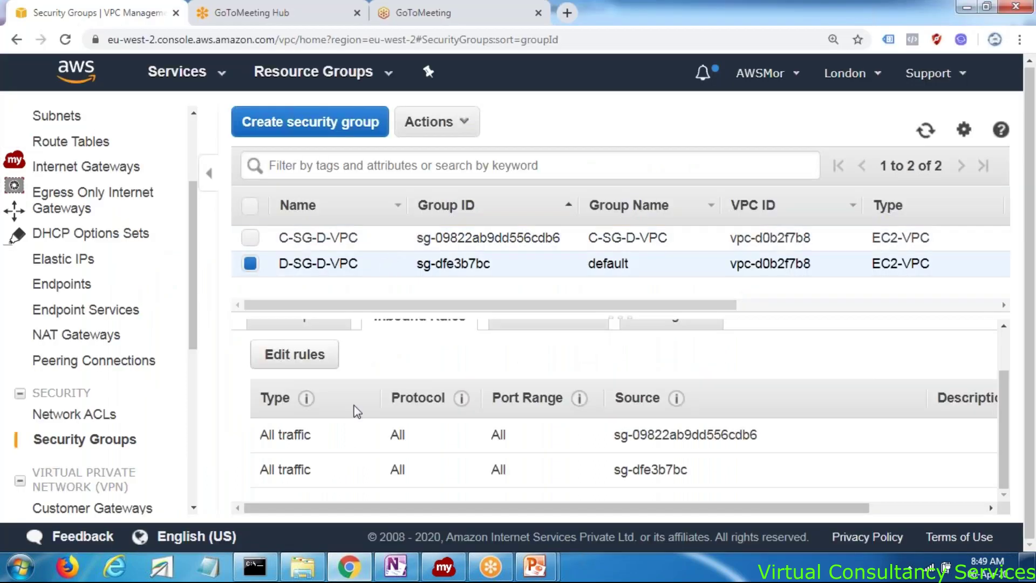
Compare the inbound rules of C-SG-D-VPC and D-SG-D-VPC, finishing with C-SG-D-VPC selected
scroll(354, 409, up, 1)
scroll(342, 456, down, 1)
click(323, 236)
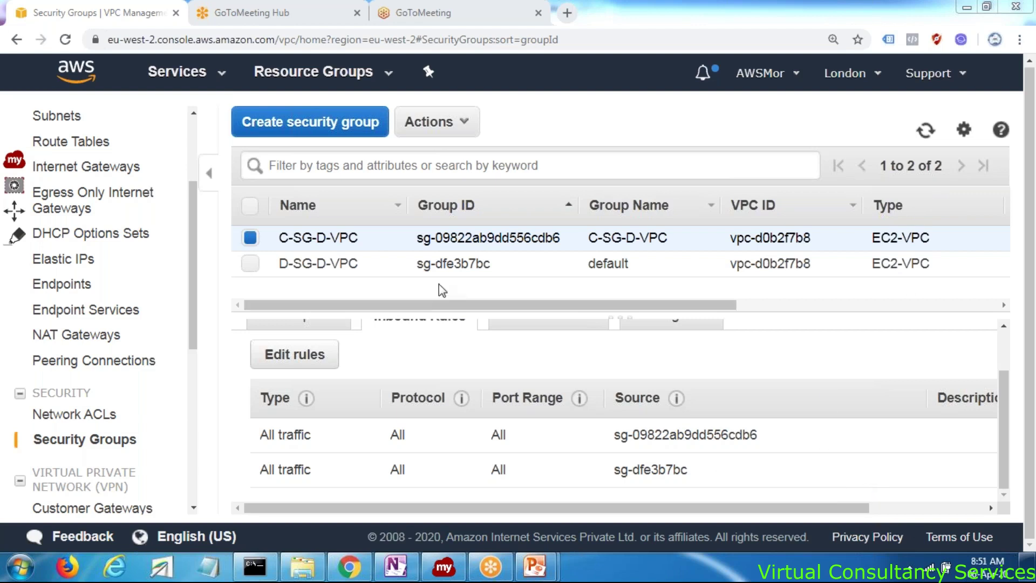
click(360, 273)
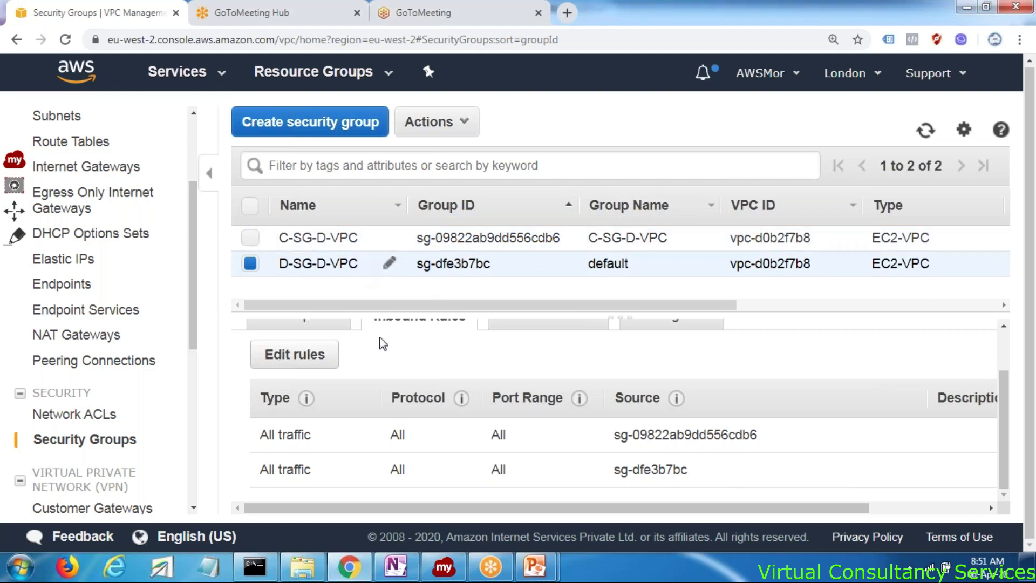
click(351, 237)
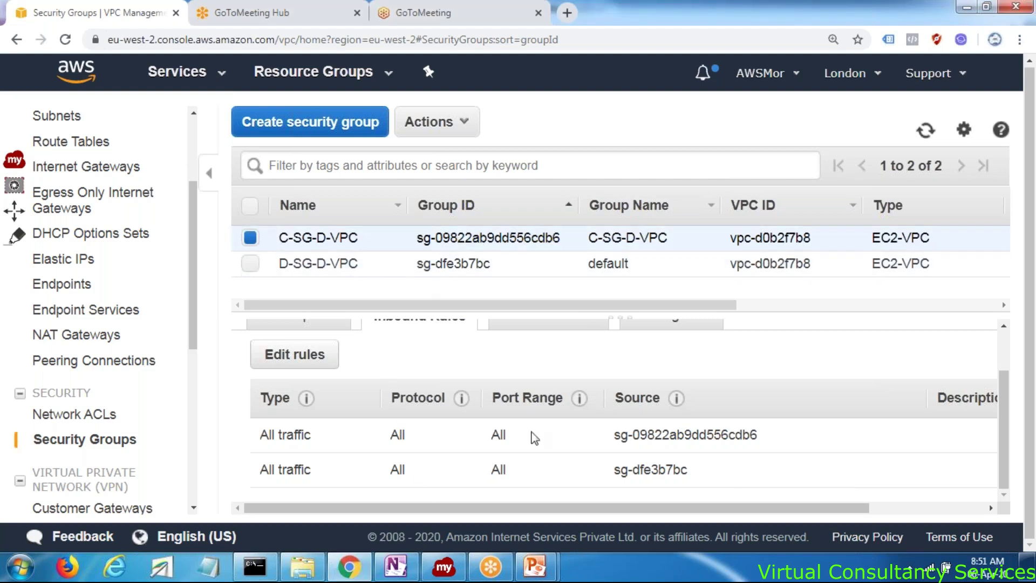
Switch between the outbound and inbound rules of C-SG-D-VPC, finishing on its full list of inbound rules
scroll(545, 436, up, 2)
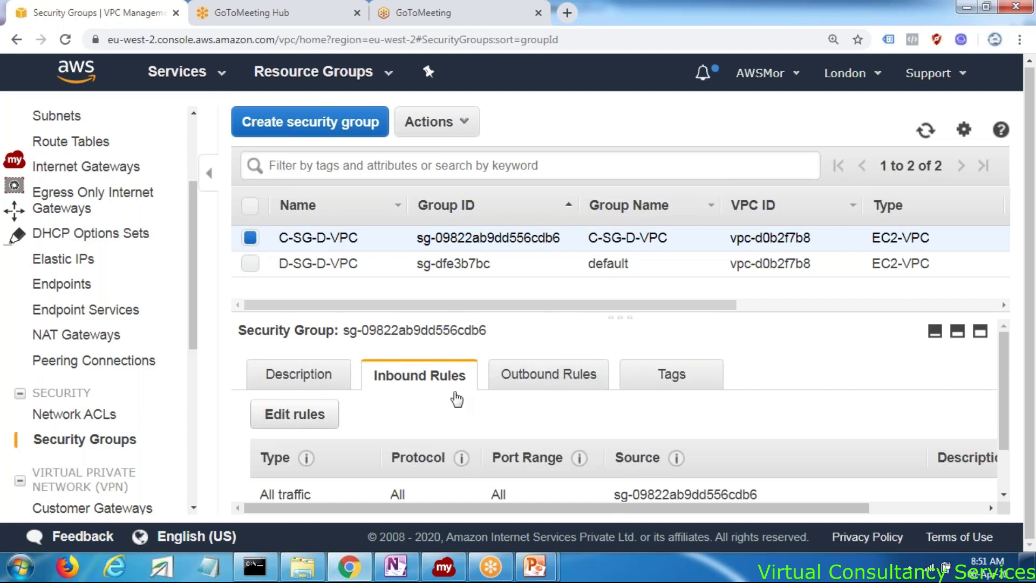
click(538, 388)
click(426, 375)
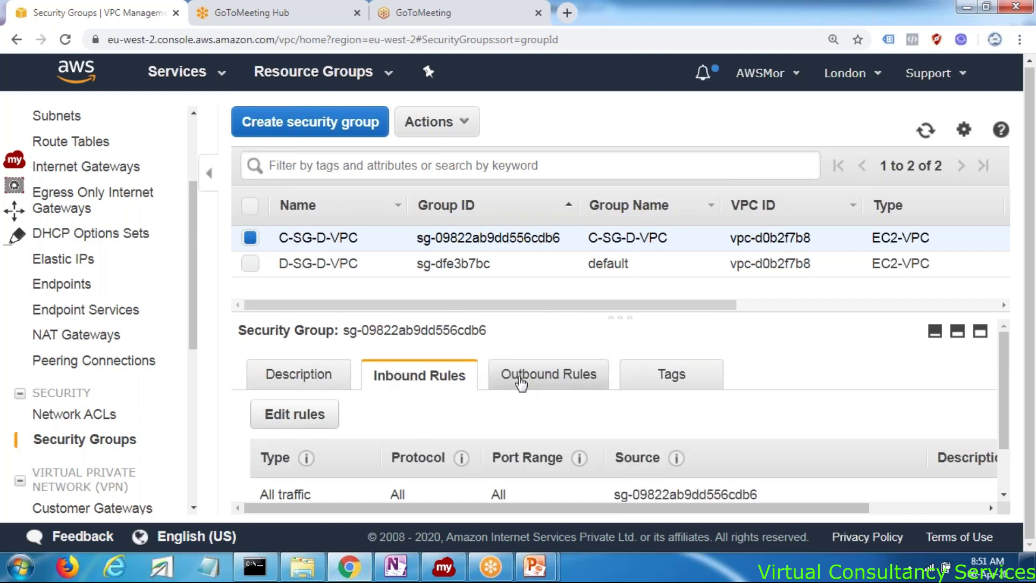
click(521, 383)
click(456, 384)
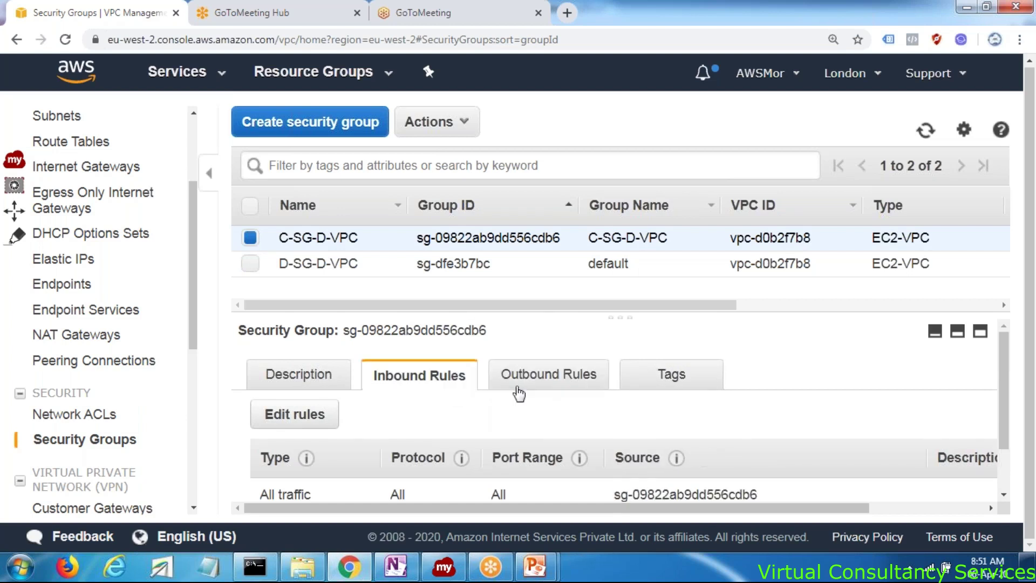
scroll(564, 419, down, 1)
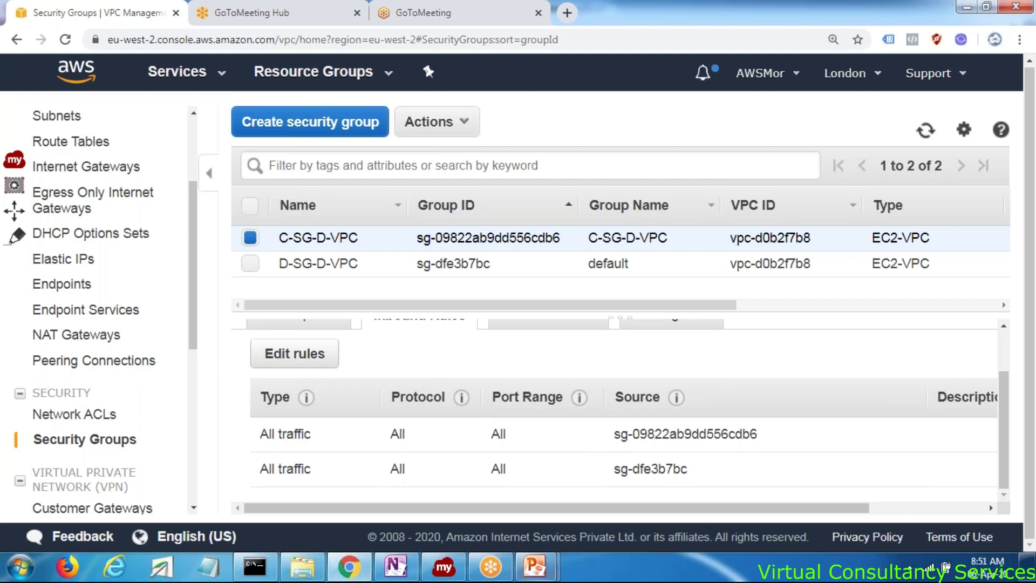
Switch to PowerPoint, present the default security group slide and the following custom security group slide, and end the slide show
mouse_move(547, 571)
click(445, 475)
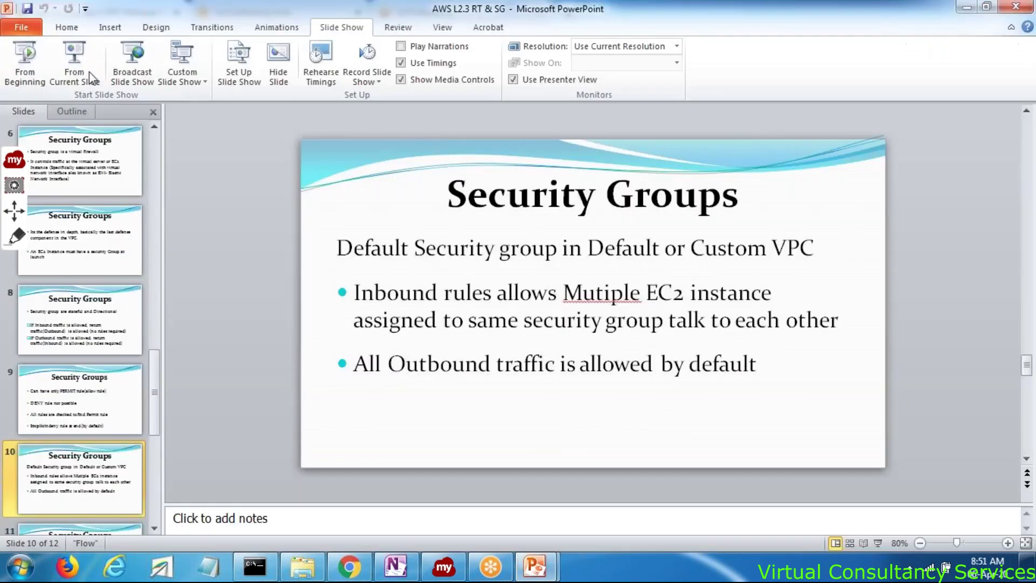
click(88, 80)
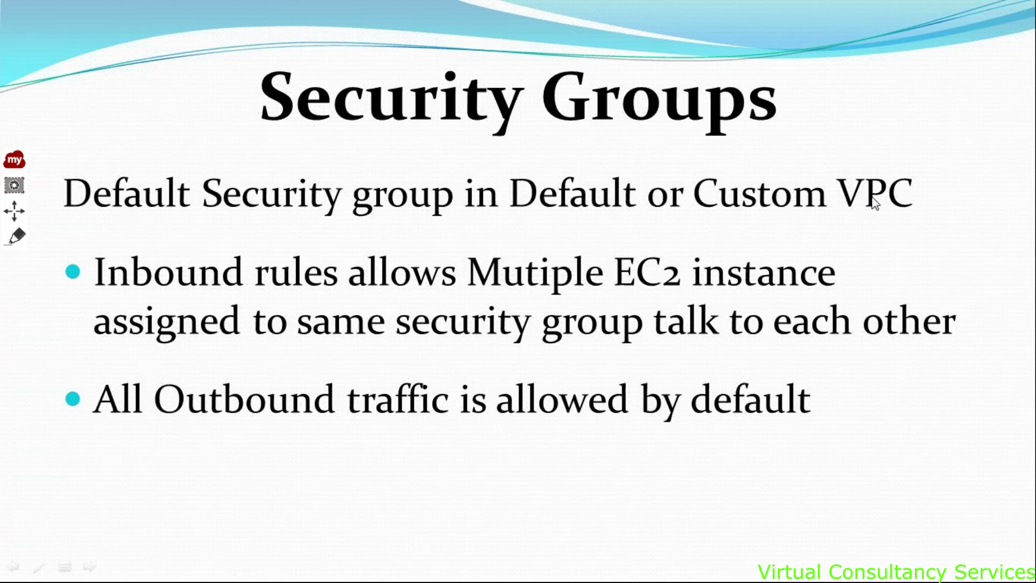
key(Right)
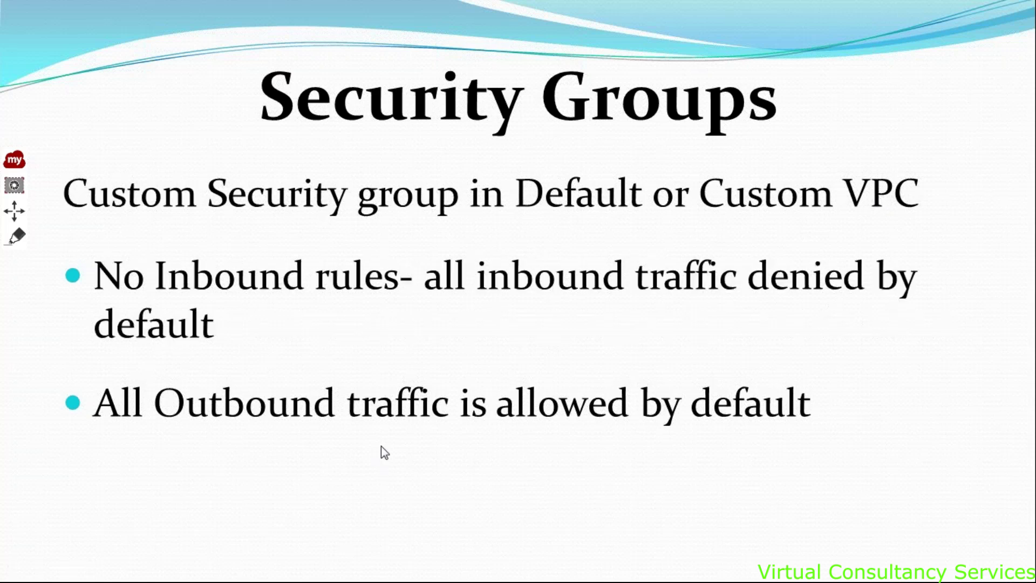
key(Escape)
Return to the AWS console and highlight the two source group IDs in C-SG-D-VPC's inbound rules, and clear the highlighting
click(360, 559)
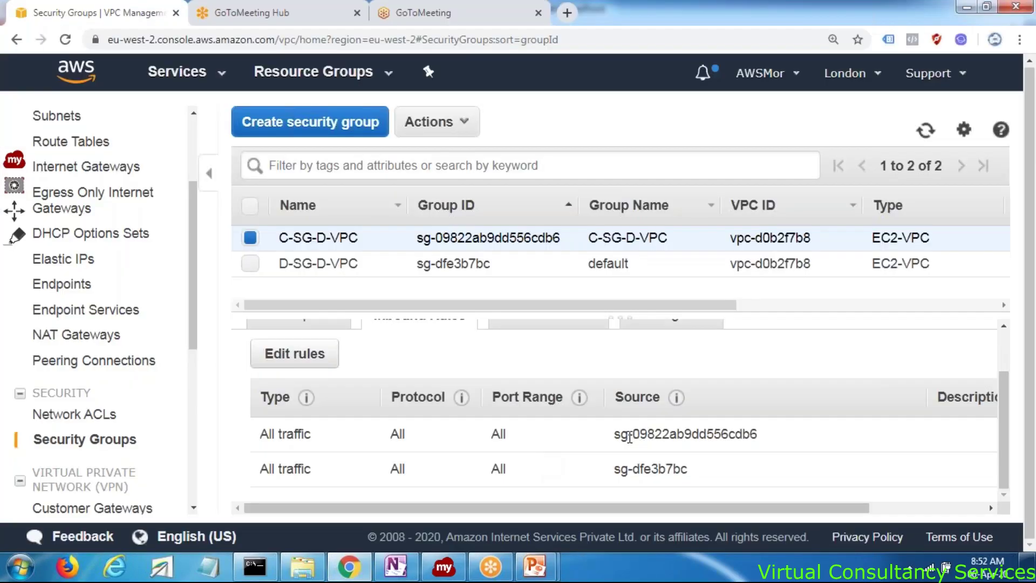
drag(614, 434, 673, 429)
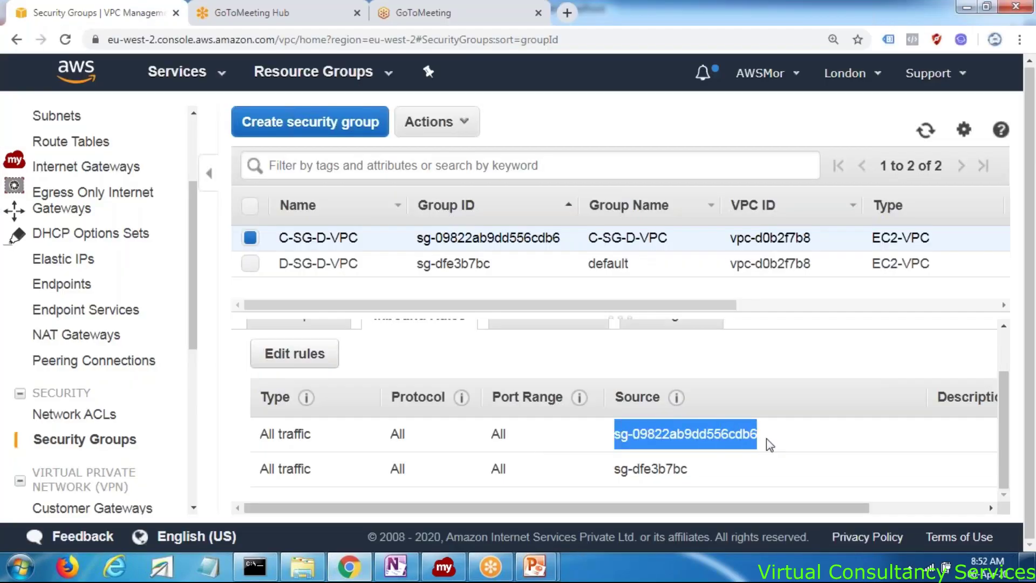
click(613, 474)
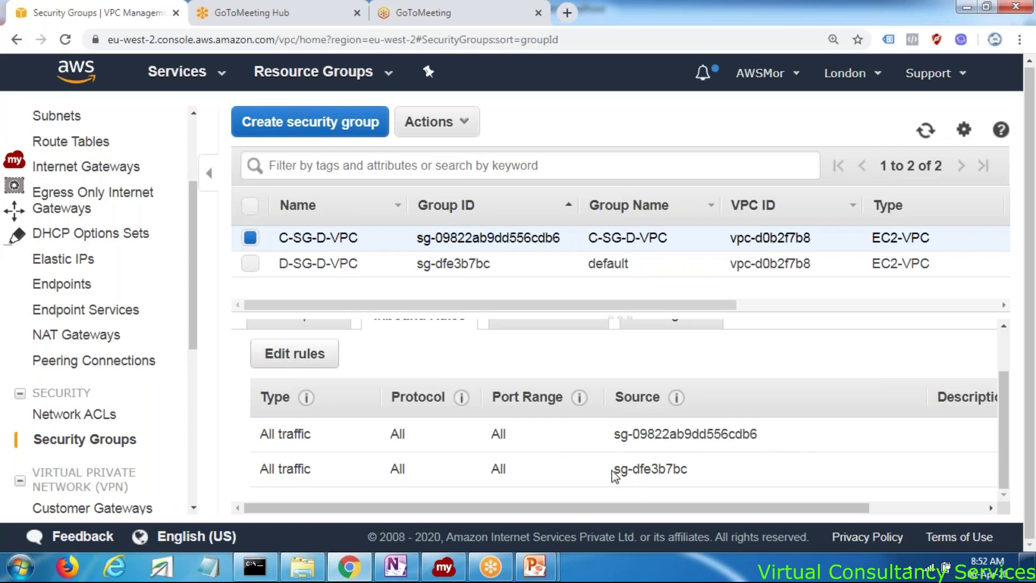
drag(646, 469, 621, 470)
click(702, 476)
drag(690, 469, 606, 482)
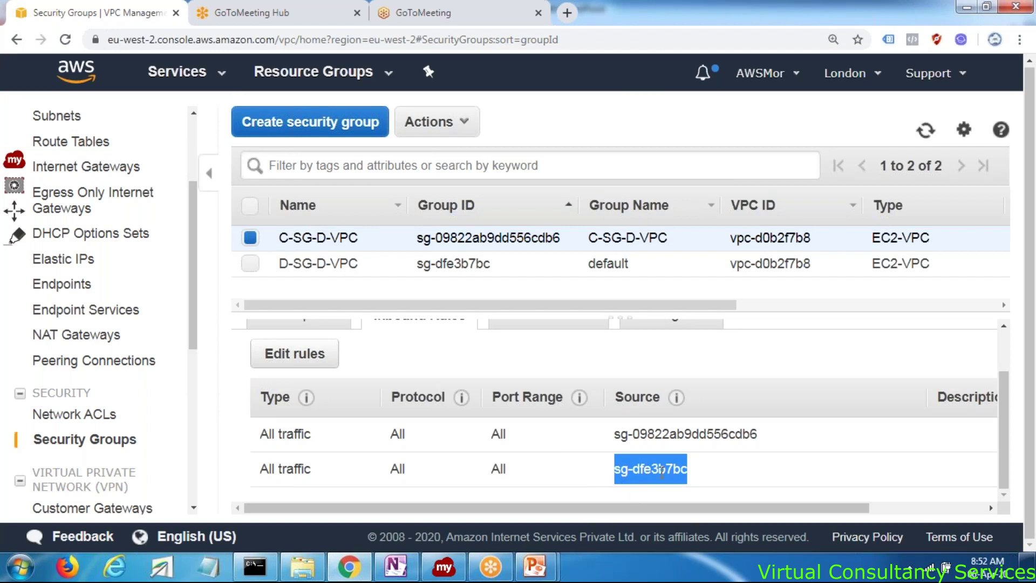
drag(760, 435, 613, 442)
click(763, 447)
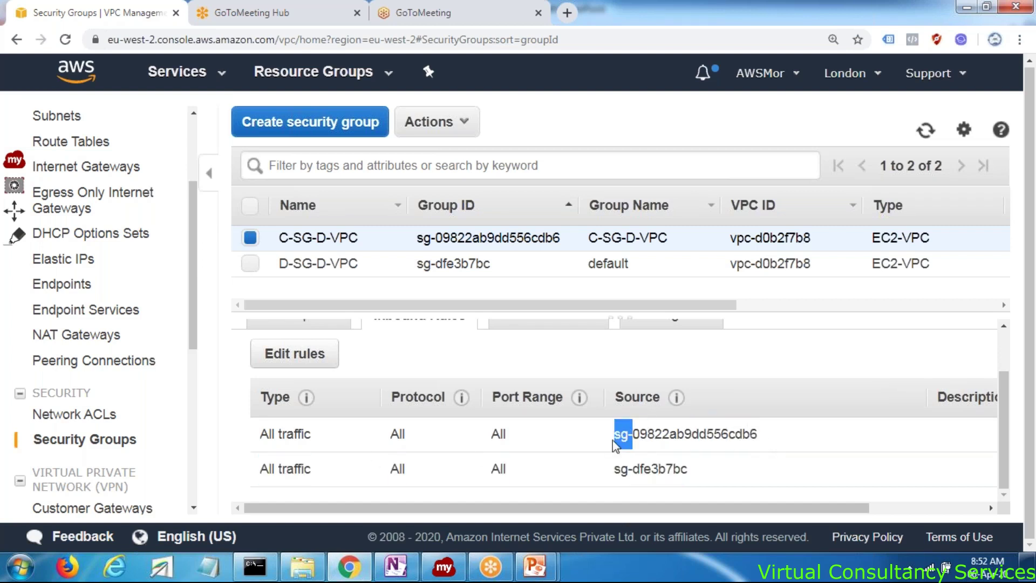
click(654, 464)
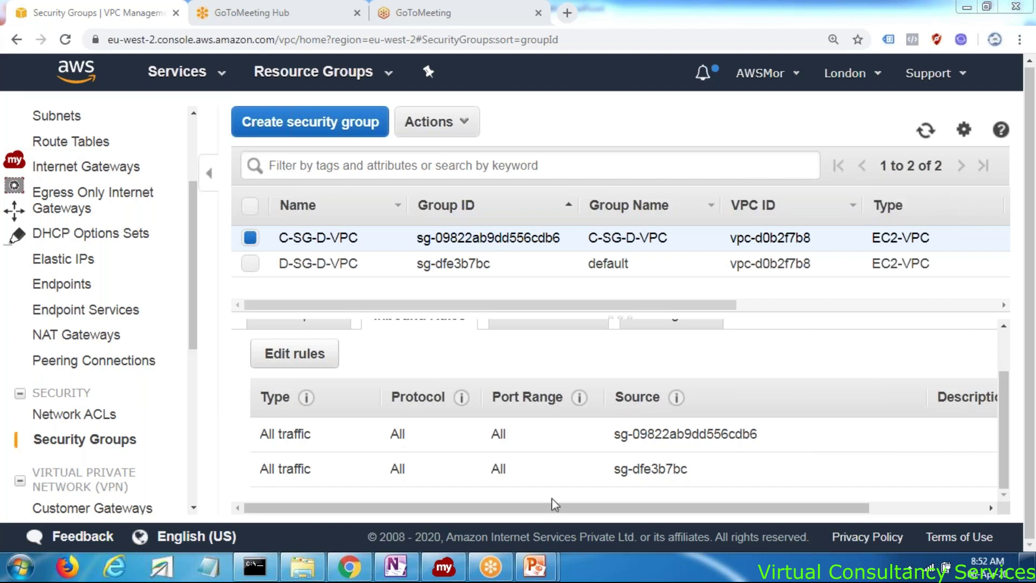
Show the OneNote security group sketch, and present the default security group slide from the AWS L2.3 RT & SG presentation
mouse_move(497, 573)
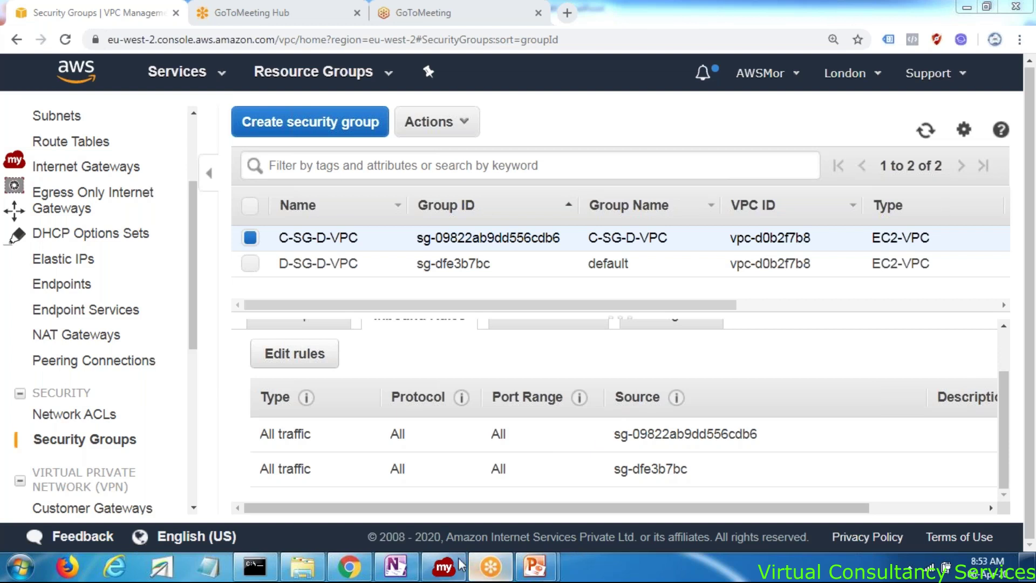
click(395, 573)
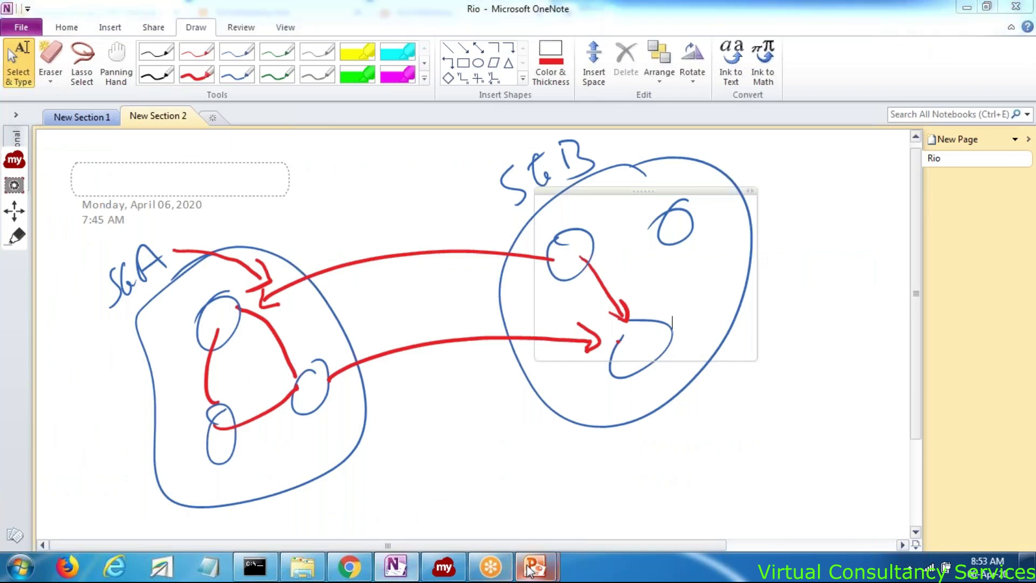
mouse_move(534, 566)
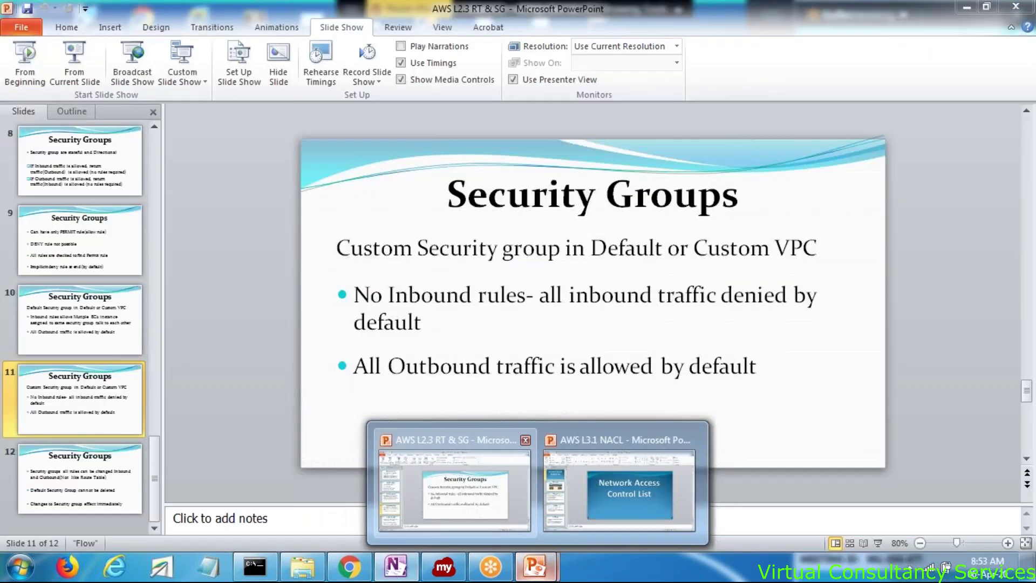
click(462, 521)
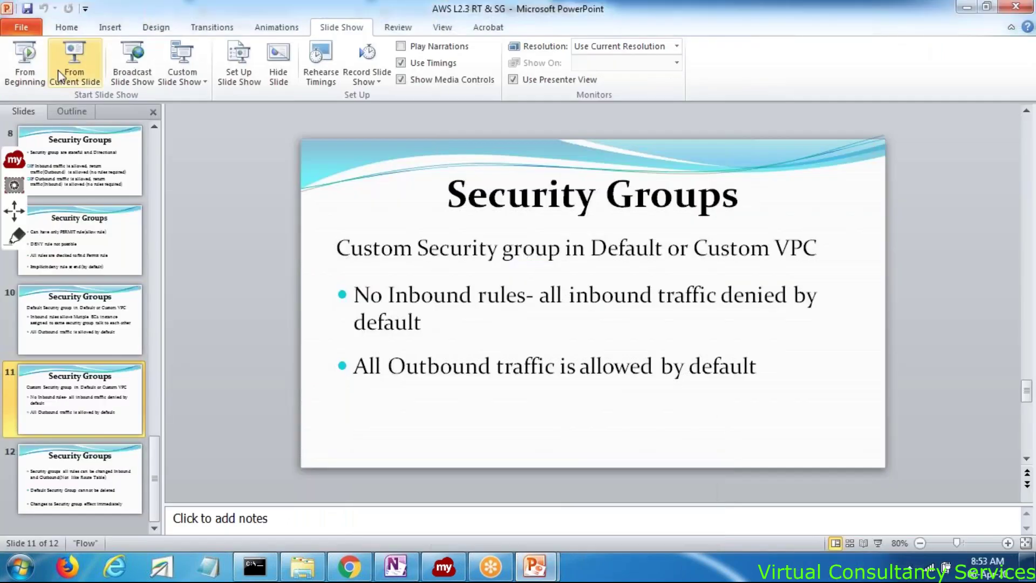
click(60, 76)
click(312, 365)
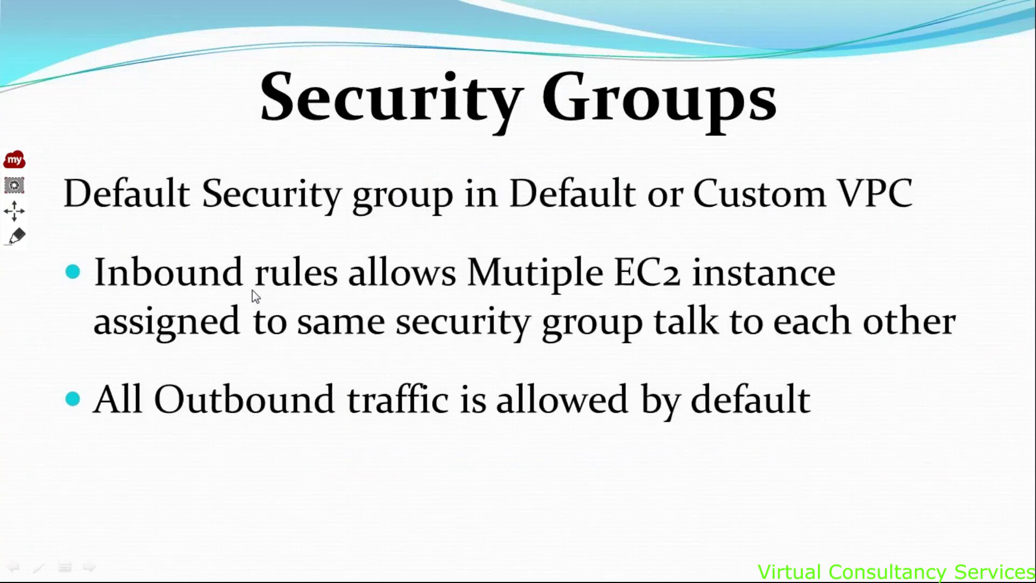
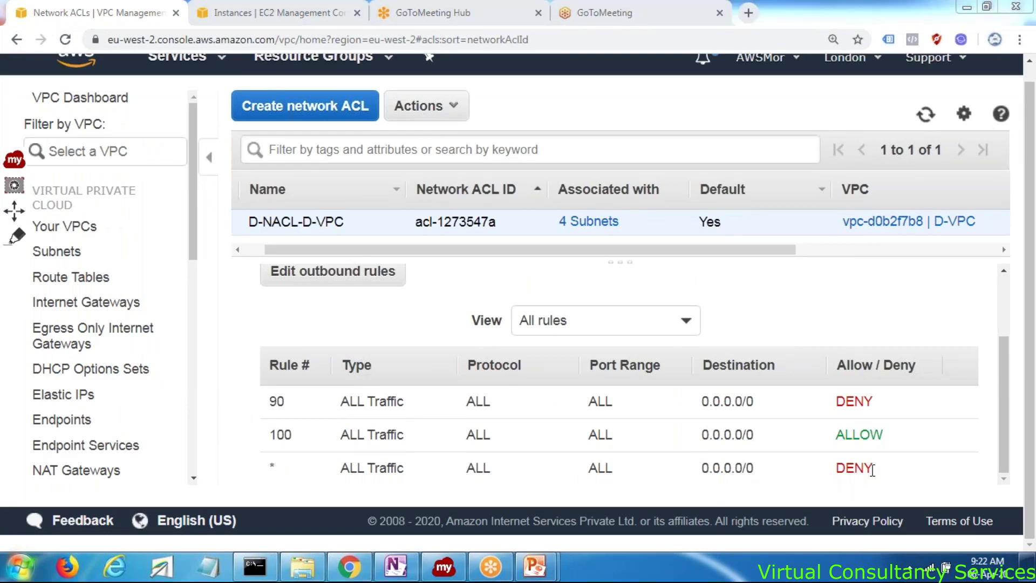
Highlight the final deny rule in D-NACL-D-VPC's outbound rules, and present the current slide of the AWS L3.1 NACL presentation
drag(872, 469, 702, 468)
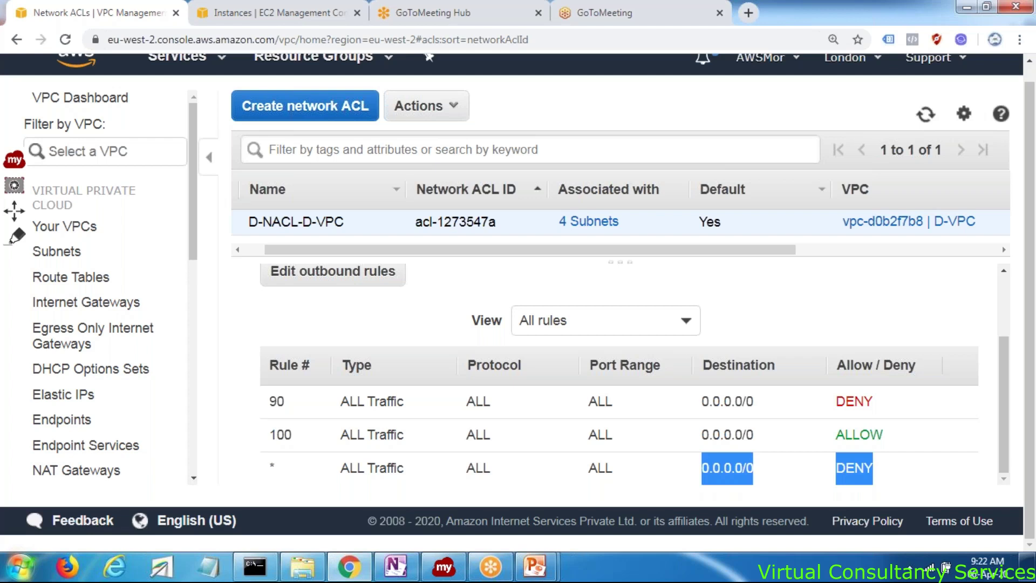
mouse_move(548, 580)
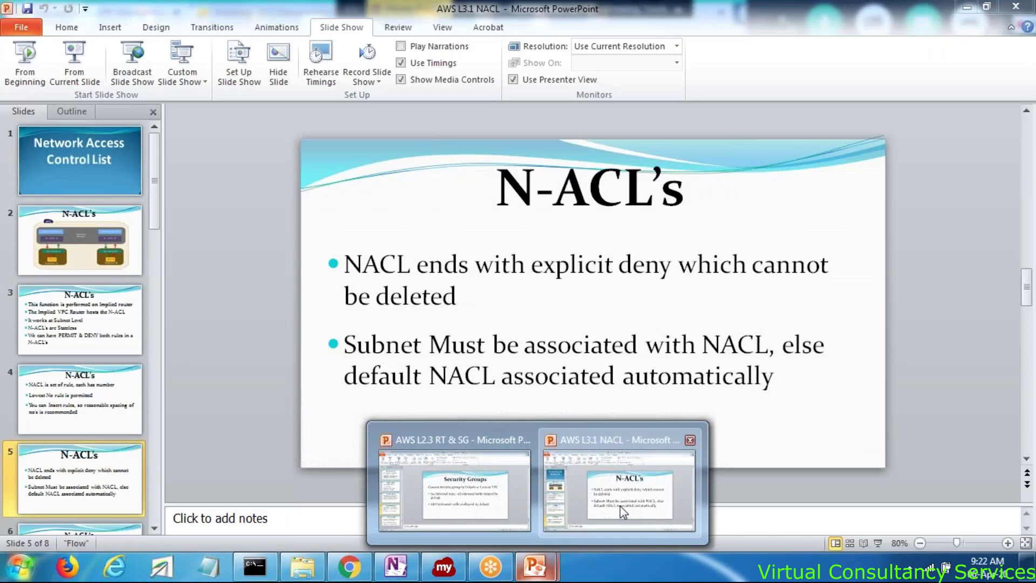
click(620, 508)
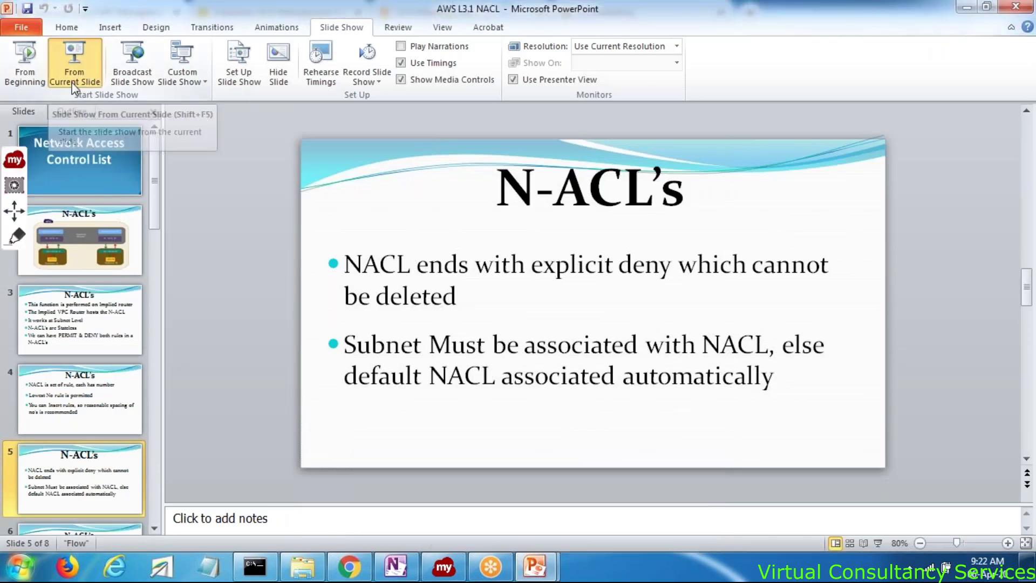
click(74, 75)
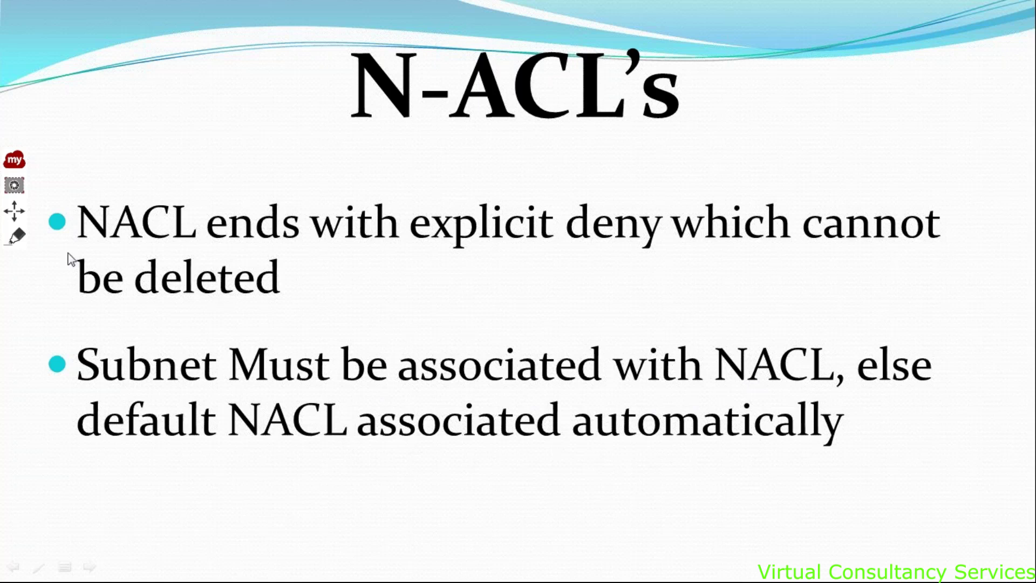
click(11, 162)
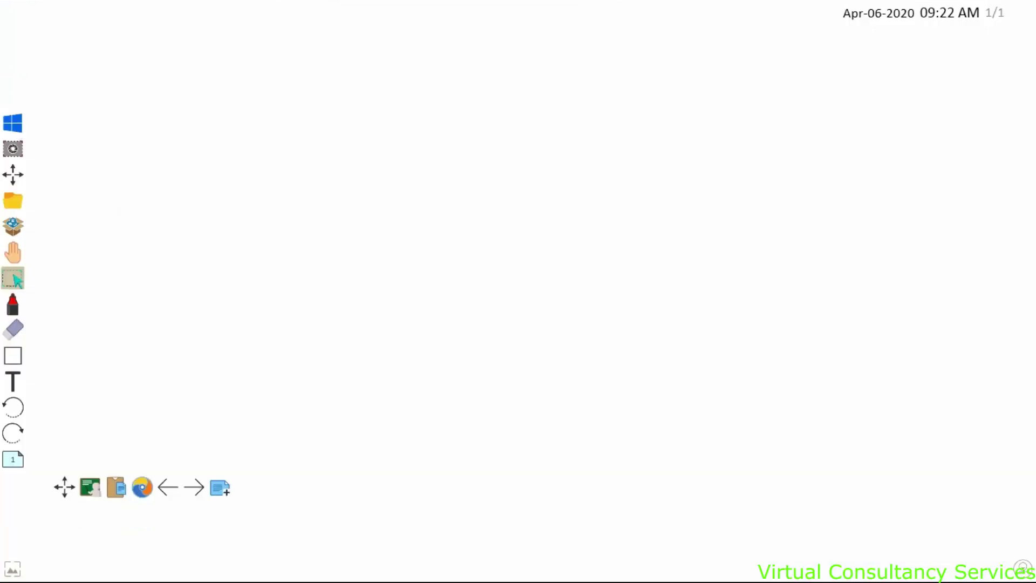
click(12, 123)
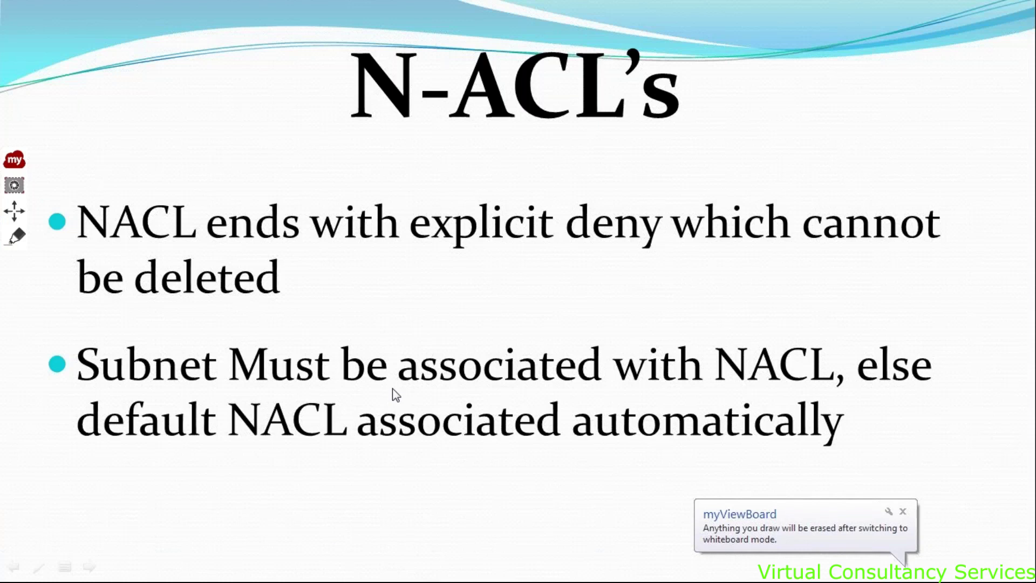
key(Escape)
mouse_move(331, 575)
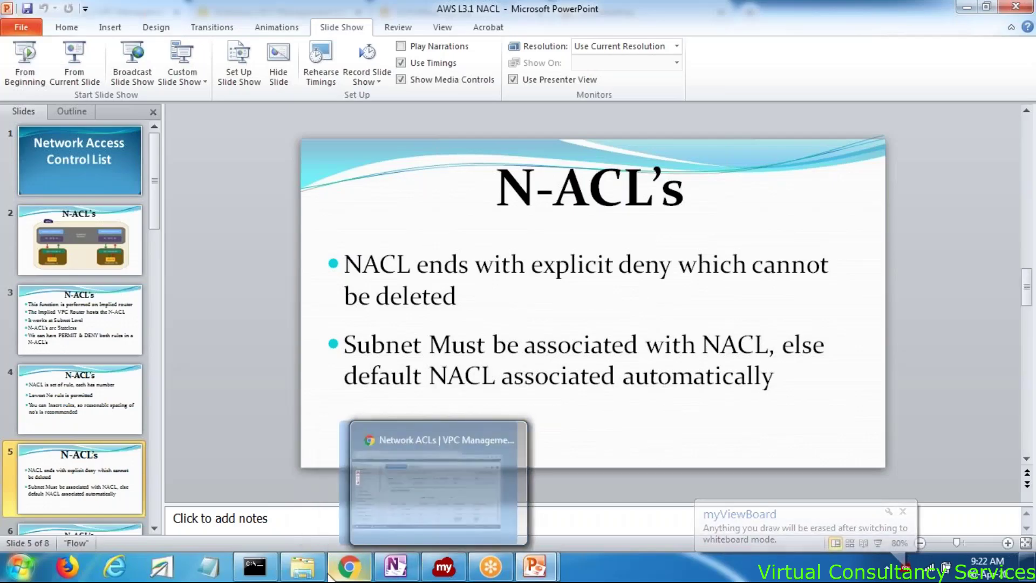
mouse_move(444, 566)
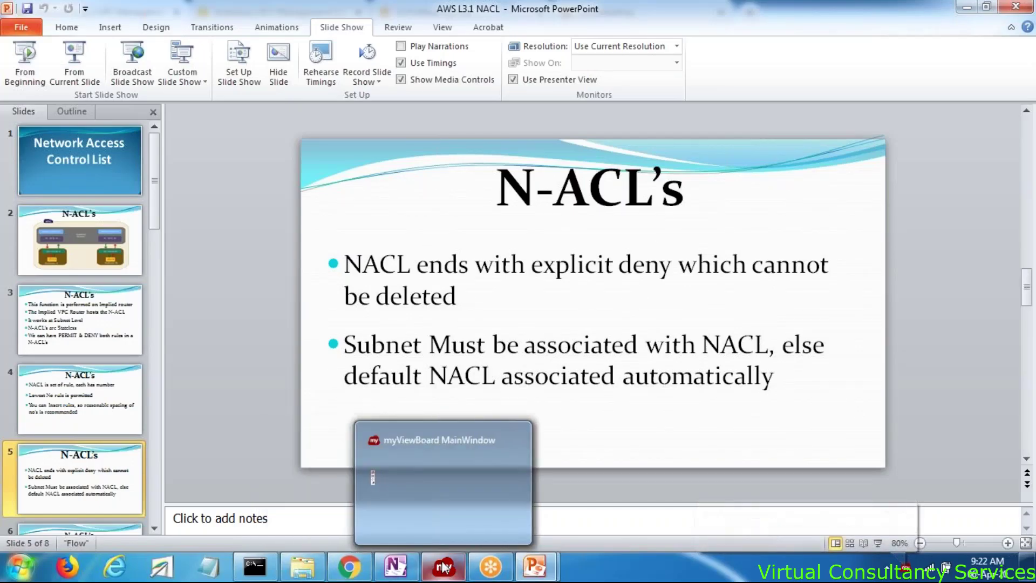
click(444, 567)
Switch to OneNote and delete everything on the current page
click(409, 574)
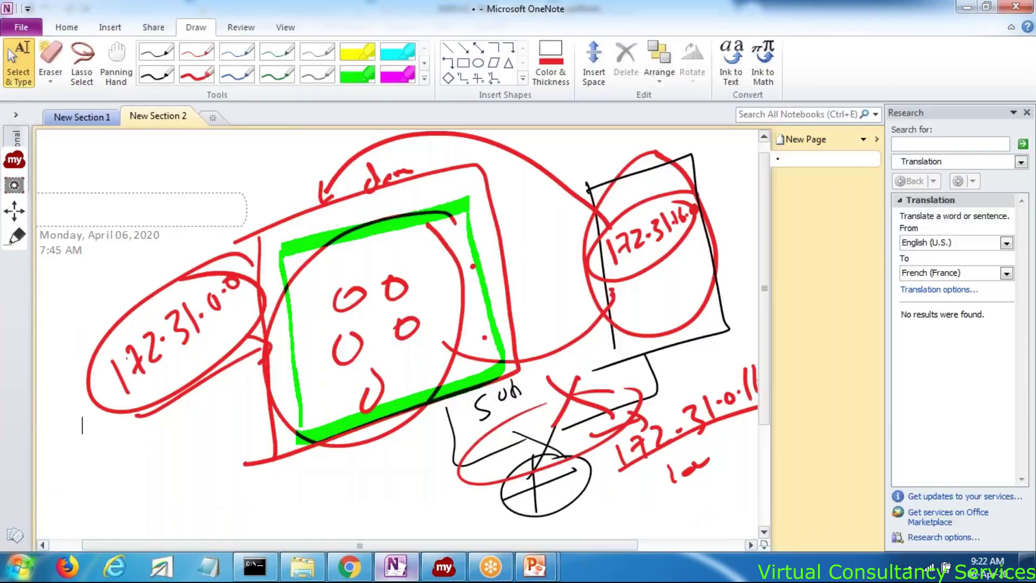
key(ctrl+a)
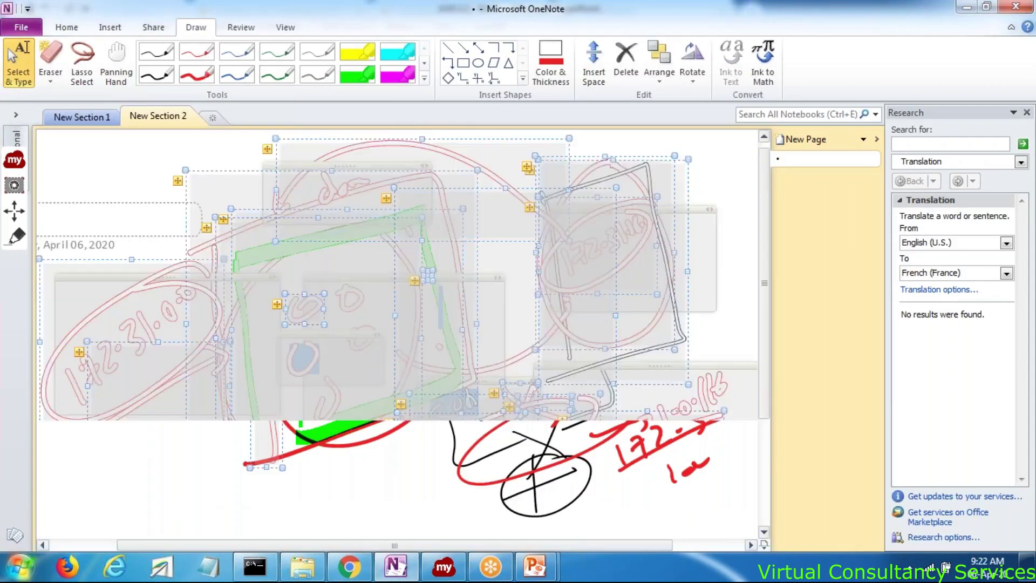
key(Delete)
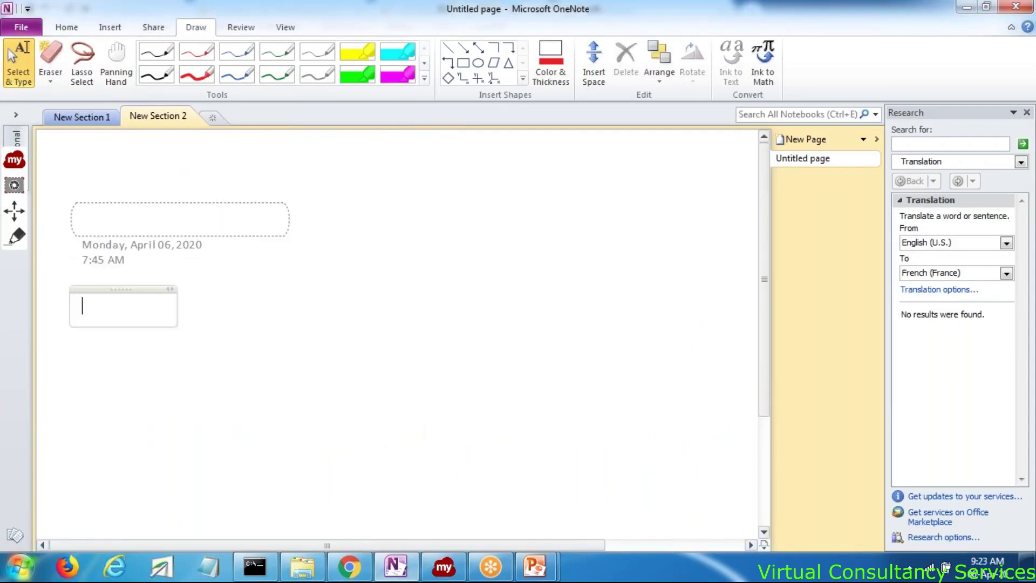
Draw three upright boxes in thick red pen, side by side and rising across the page
click(196, 74)
drag(246, 308, 265, 402)
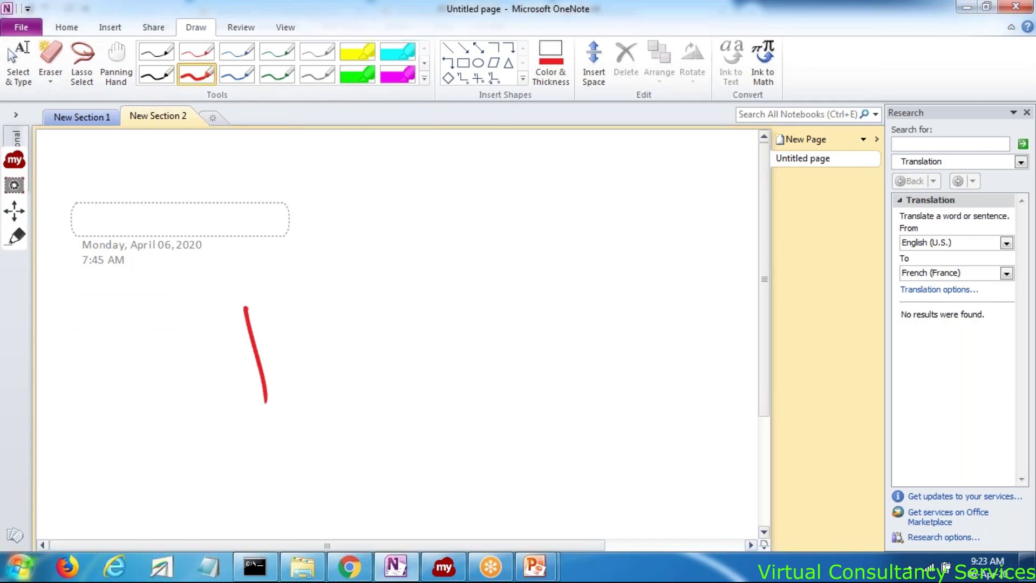
drag(245, 305, 306, 388)
drag(384, 262, 404, 348)
drag(385, 261, 443, 340)
drag(544, 213, 562, 294)
mouse_move(546, 207)
mouse_down()
mouse_move(615, 286)
mouse_move(579, 303)
mouse_up()
Connect the undersides of the three red boxes with black lines to a circled label RT, and draw an arrow pointing away from it
click(156, 74)
drag(305, 381, 431, 383)
mouse_move(446, 347)
mouse_down()
mouse_move(451, 367)
mouse_move(569, 301)
mouse_up()
mouse_move(433, 397)
mouse_down()
mouse_move(439, 424)
mouse_move(477, 417)
mouse_move(510, 378)
mouse_up()
mouse_move(495, 382)
mouse_down()
mouse_move(504, 414)
mouse_move(548, 390)
mouse_up()
drag(543, 368, 546, 394)
Handwrite "Def" in black beside the arrow from RT
drag(580, 349, 595, 382)
click(623, 360)
mouse_move(582, 350)
mouse_down()
mouse_move(594, 381)
mouse_move(642, 367)
mouse_up()
drag(658, 323, 660, 340)
drag(660, 330, 672, 356)
Draw black curves from the three red boxes to a shared black shape labelled NACL, and add a stroke around the RT label
drag(143, 317, 271, 302)
mouse_move(253, 260)
mouse_down()
mouse_move(409, 259)
mouse_move(125, 326)
mouse_up()
drag(532, 209, 139, 302)
mouse_move(82, 351)
mouse_down()
mouse_move(110, 435)
mouse_move(145, 424)
mouse_up()
mouse_move(124, 404)
mouse_down()
mouse_move(133, 373)
mouse_move(148, 364)
mouse_move(162, 380)
mouse_up()
mouse_move(175, 350)
mouse_down()
mouse_move(173, 359)
mouse_move(189, 351)
mouse_up()
mouse_move(194, 337)
mouse_down()
mouse_move(199, 351)
mouse_move(189, 353)
mouse_move(215, 333)
mouse_up()
mouse_move(423, 414)
mouse_down()
mouse_move(432, 386)
mouse_move(443, 437)
mouse_up()
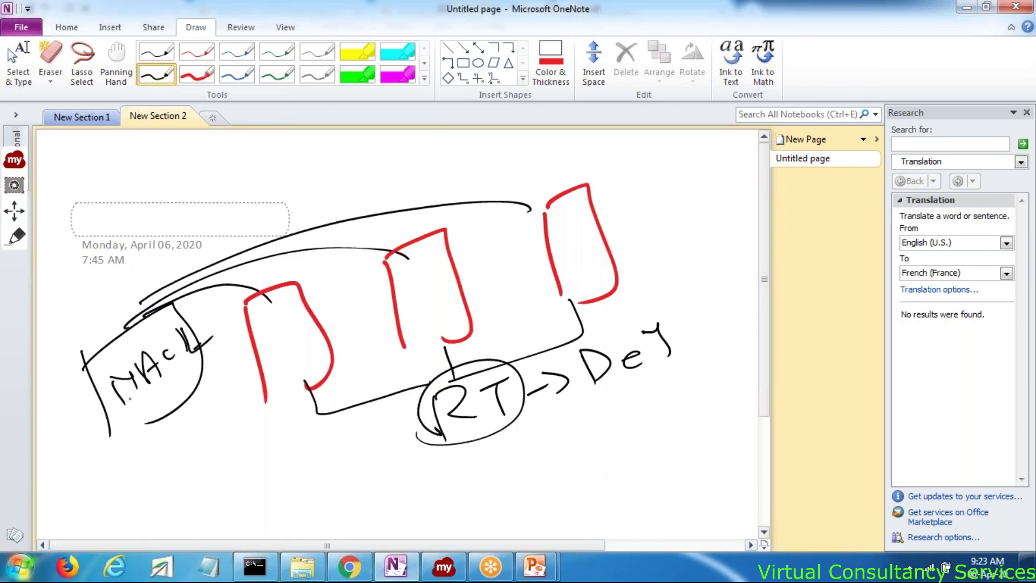
Draw a black V-shaped line below the NACL label and handwrite a circled "I. Ro" under its point
drag(143, 418, 369, 432)
drag(236, 516, 289, 499)
drag(268, 510, 243, 537)
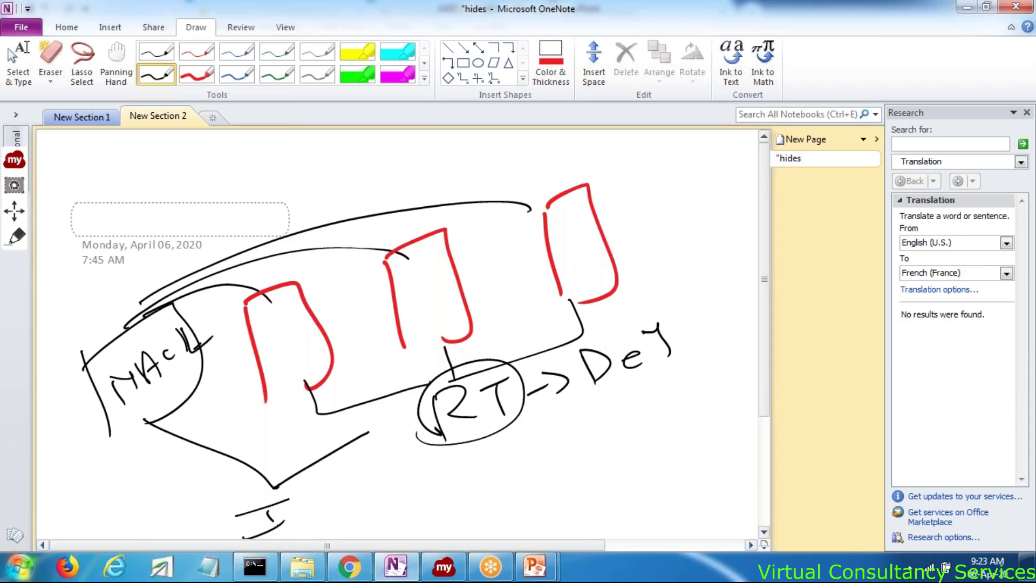
mouse_move(327, 486)
mouse_down()
mouse_move(327, 506)
mouse_move(332, 489)
mouse_up()
drag(356, 478, 355, 479)
mouse_move(367, 454)
mouse_down()
mouse_move(281, 472)
mouse_move(391, 472)
mouse_up()
Add a short slanted black stroke to each of the three red boxes
drag(302, 348, 361, 323)
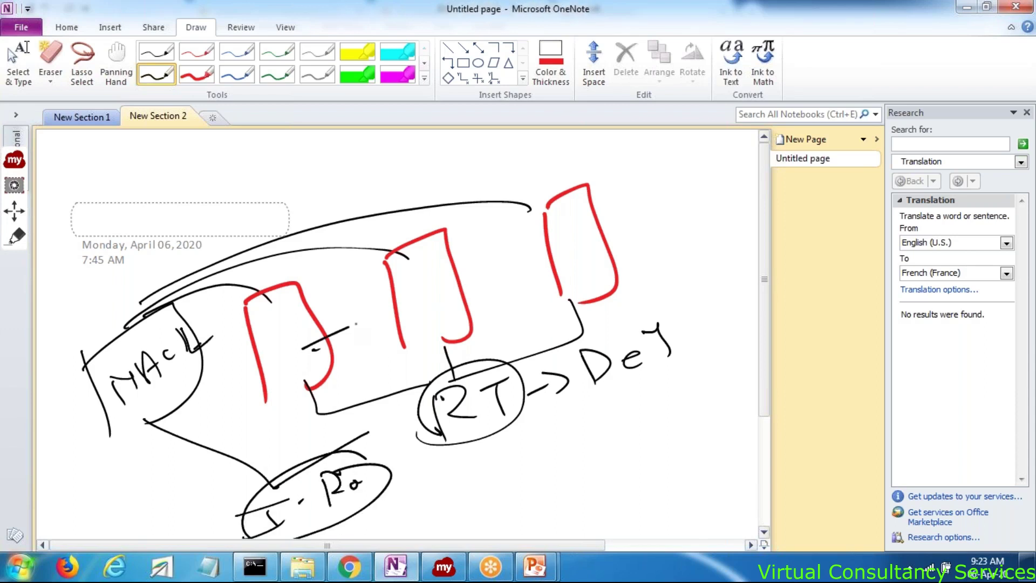
drag(445, 294, 462, 284)
drag(565, 250, 593, 237)
Circle the NACL label in black and draw a connecting line from it to each of the three red boxes
mouse_move(157, 297)
mouse_down()
mouse_move(146, 427)
mouse_move(117, 429)
mouse_up()
drag(191, 403, 194, 345)
mouse_move(162, 332)
mouse_down()
mouse_move(284, 322)
mouse_move(577, 227)
mouse_up()
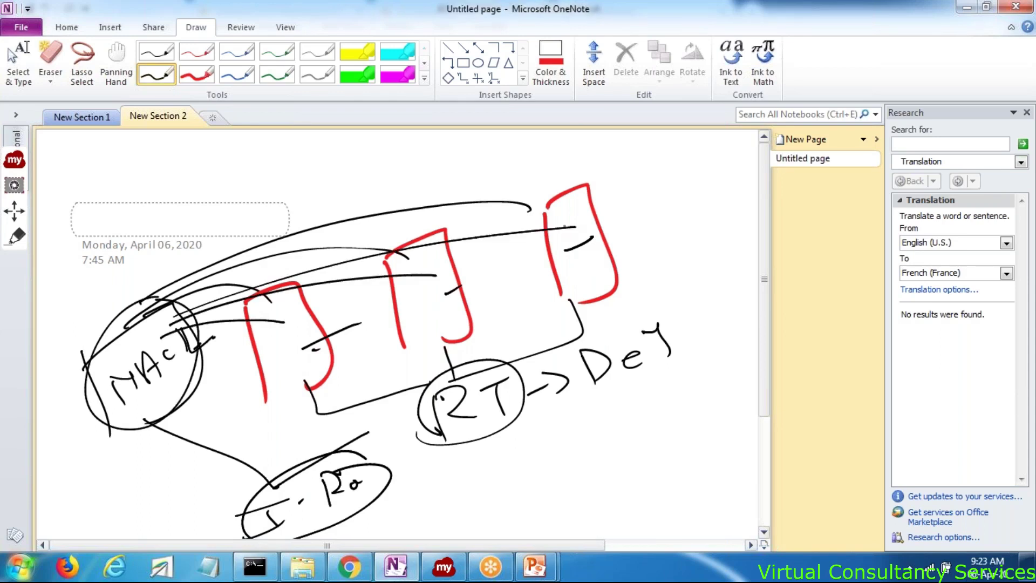
key(Escape)
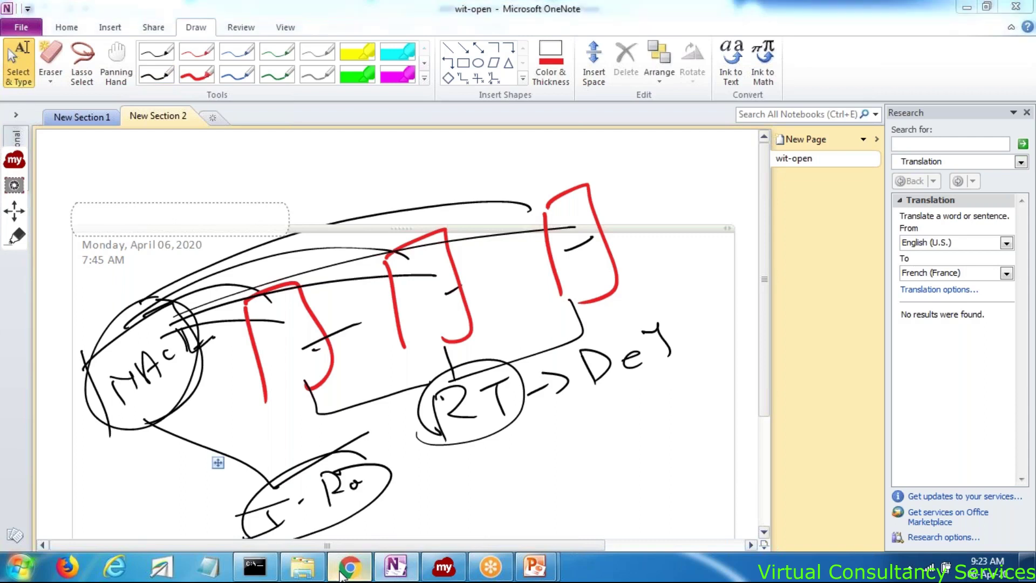
Switch to the VPC console in Chrome and examine the subnet associations of the D-NACL-D-VPC network ACL
click(345, 569)
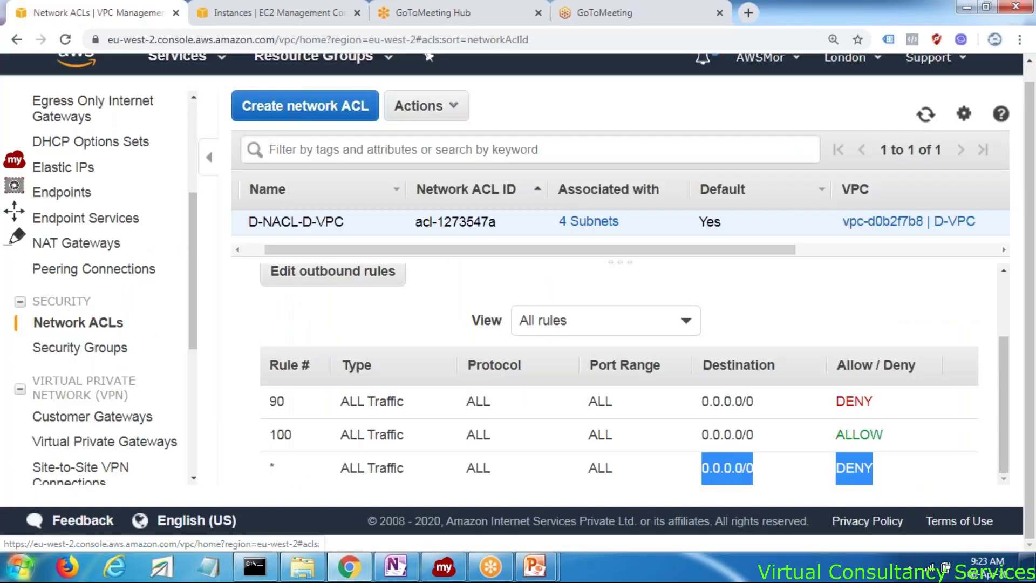
scroll(443, 296, up, 2)
click(678, 329)
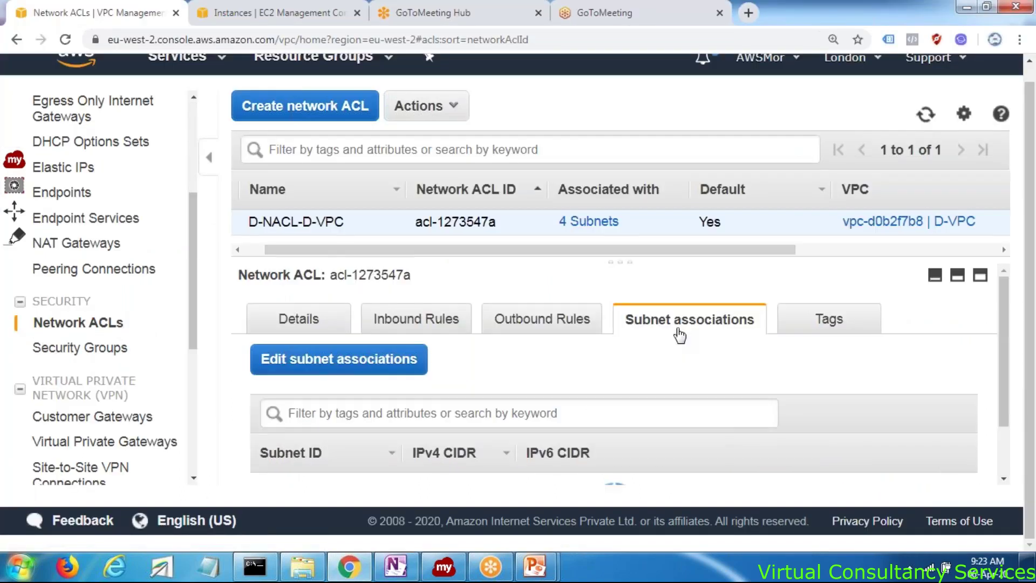
scroll(673, 340, down, 1)
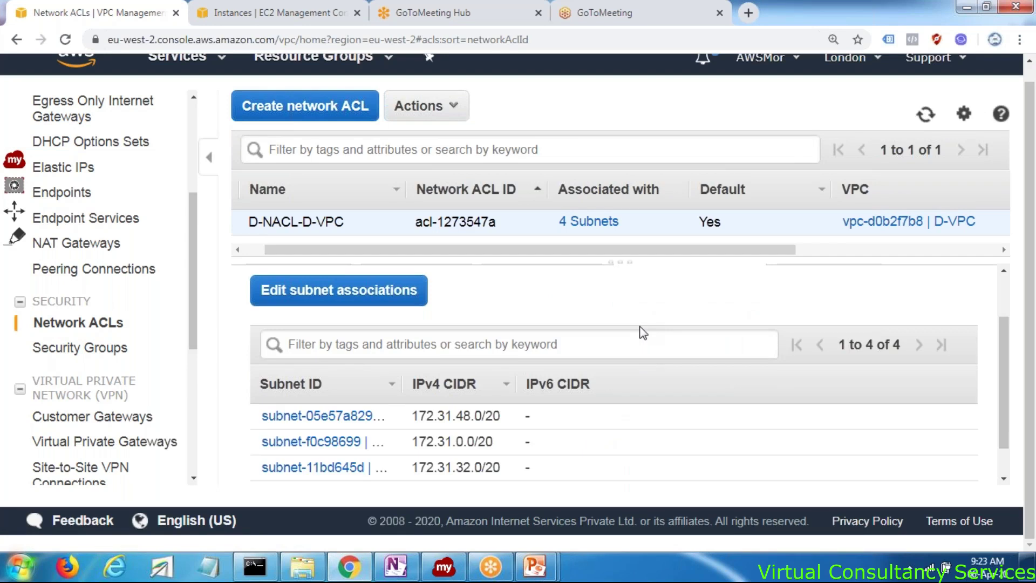
scroll(641, 337, up, 2)
scroll(642, 332, down, 2)
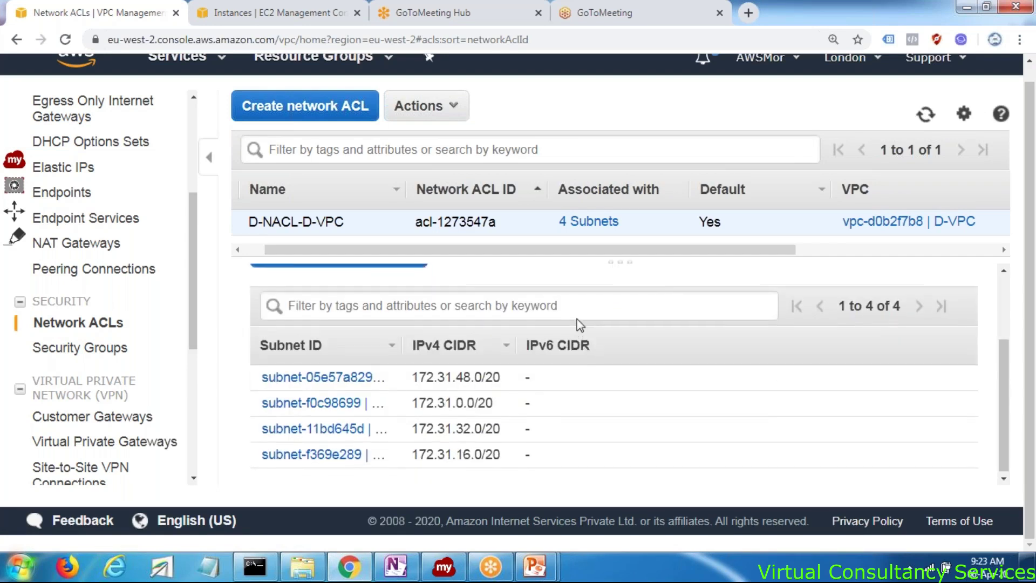
scroll(576, 324, up, 2)
mouse_move(585, 229)
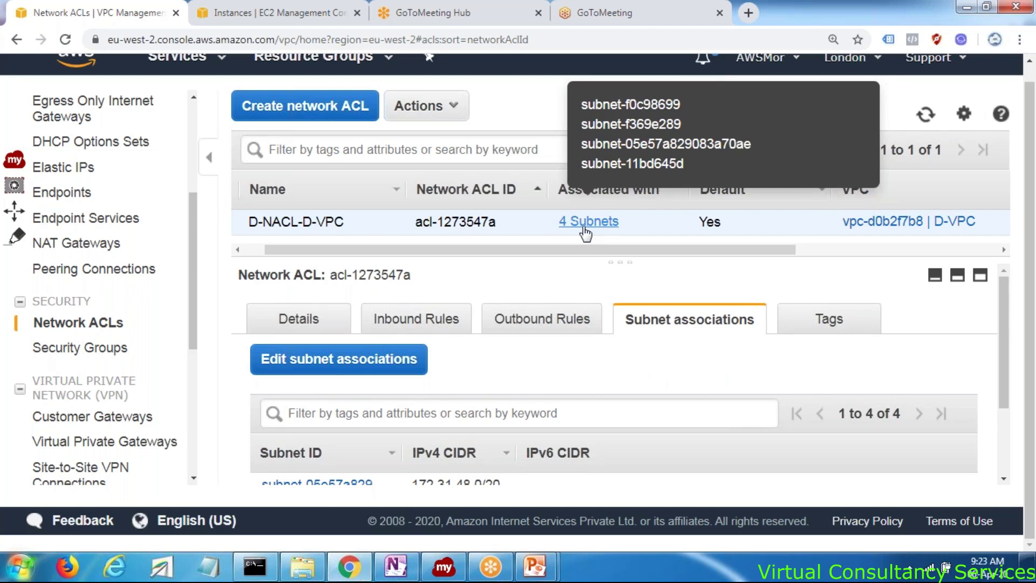
scroll(571, 374, down, 2)
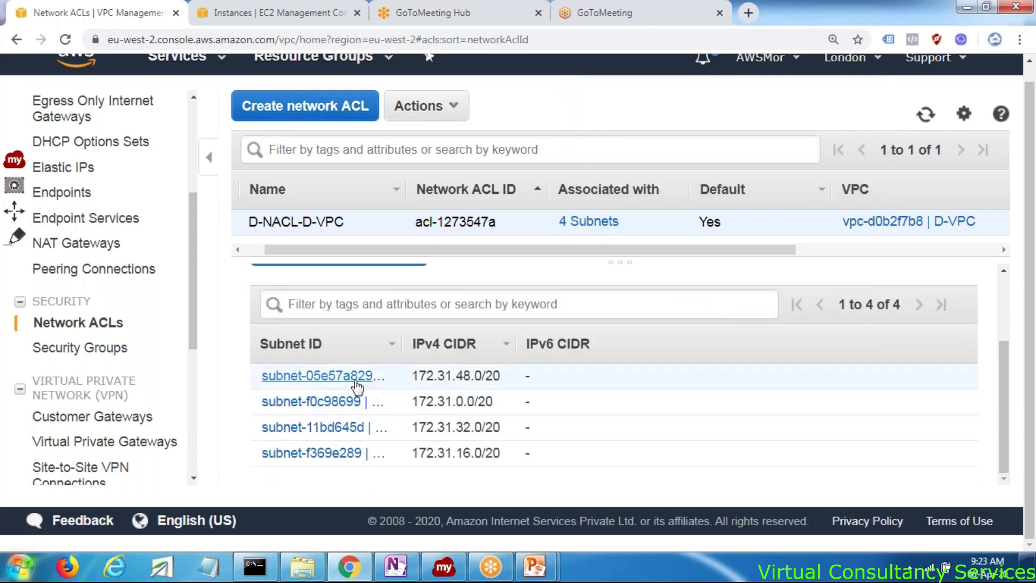
scroll(377, 413, up, 1)
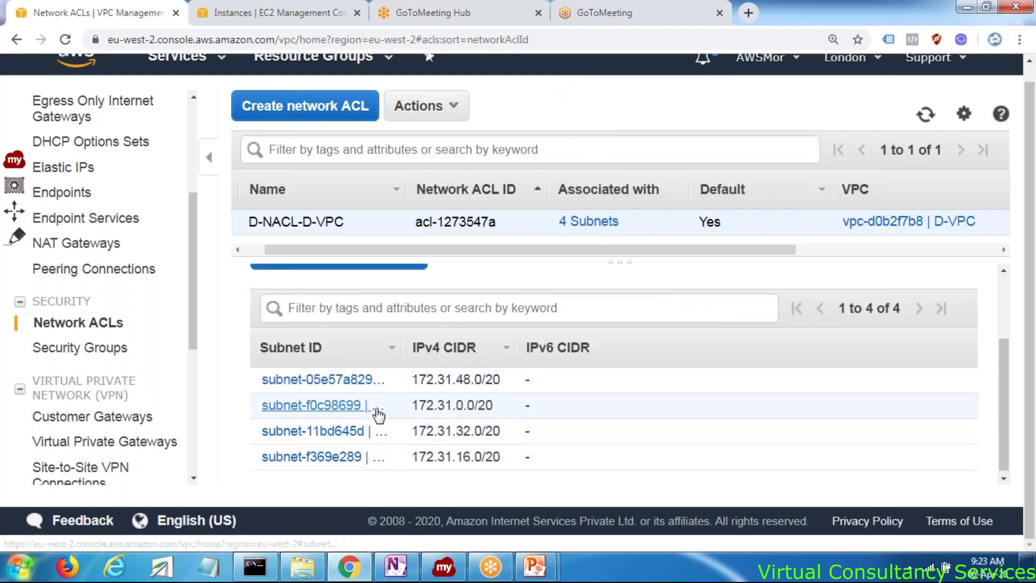
scroll(378, 413, up, 2)
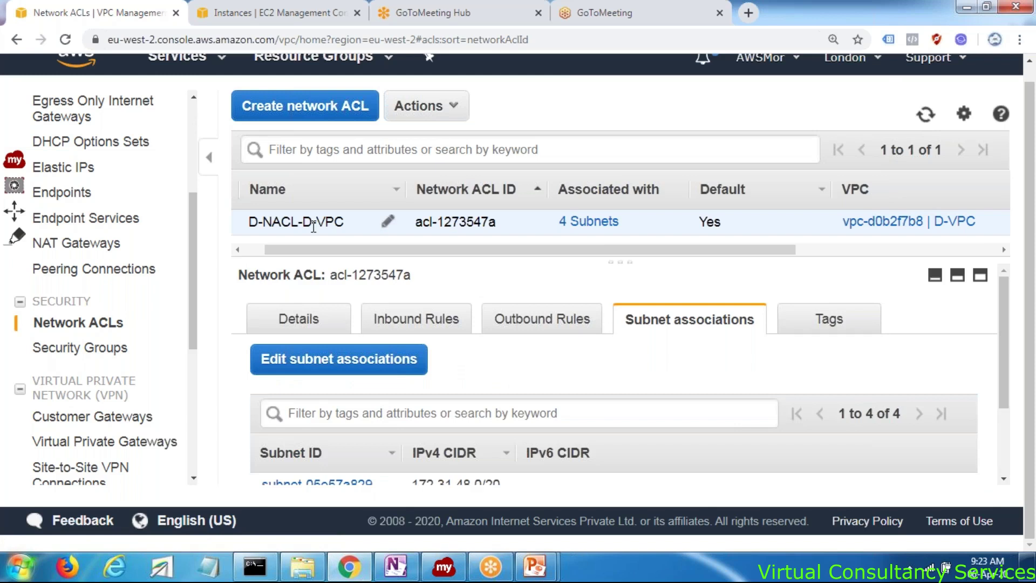
Review the subnet IDs and IPv4 CIDRs associated with the default network ACL
drag(355, 245, 316, 276)
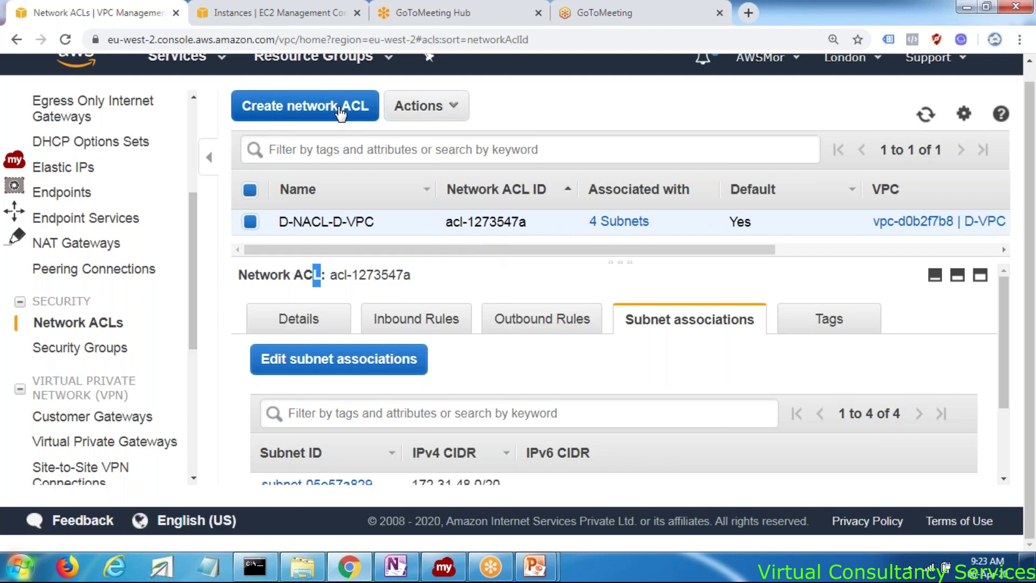
click(655, 386)
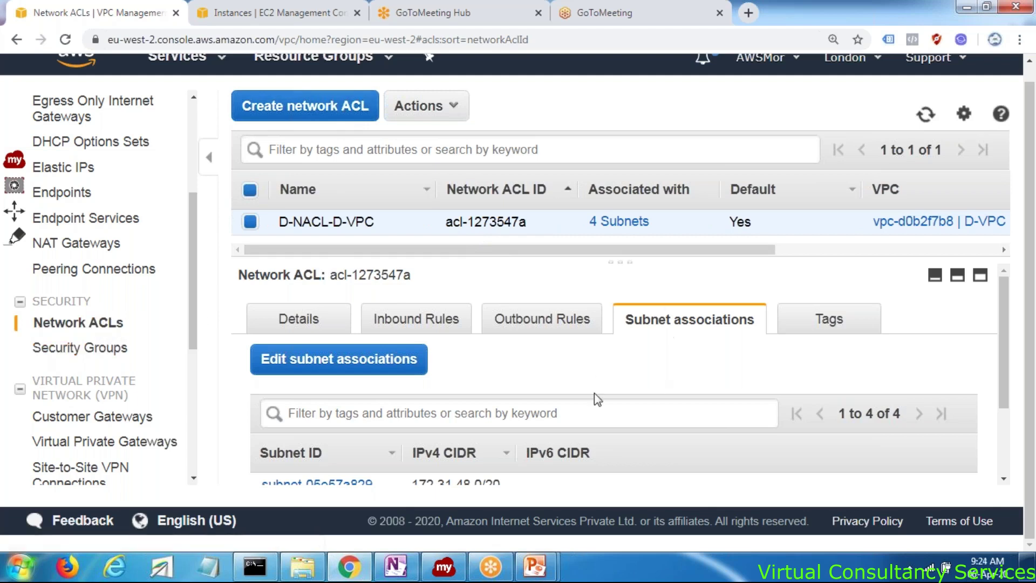
scroll(596, 402, down, 3)
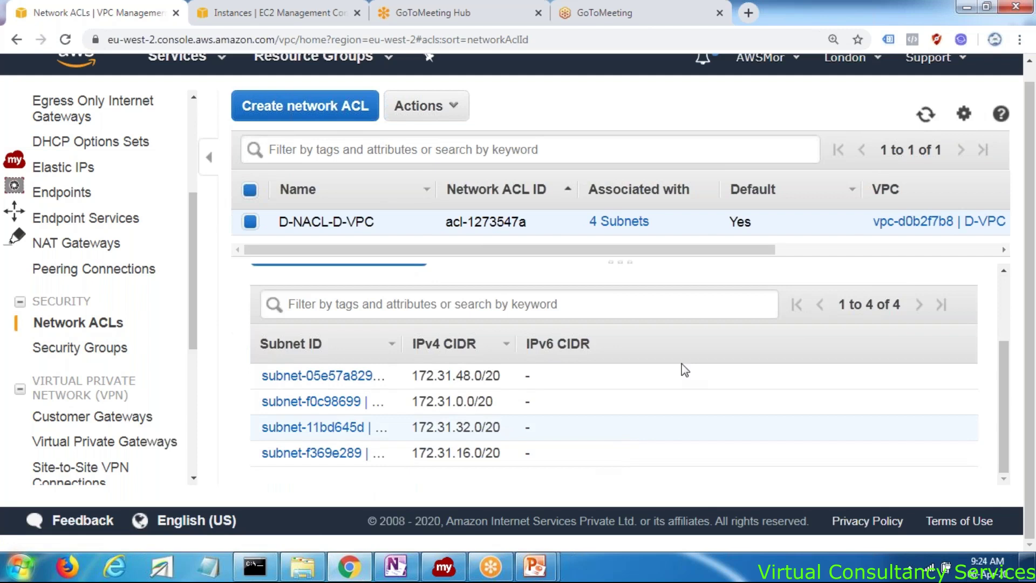
click(475, 567)
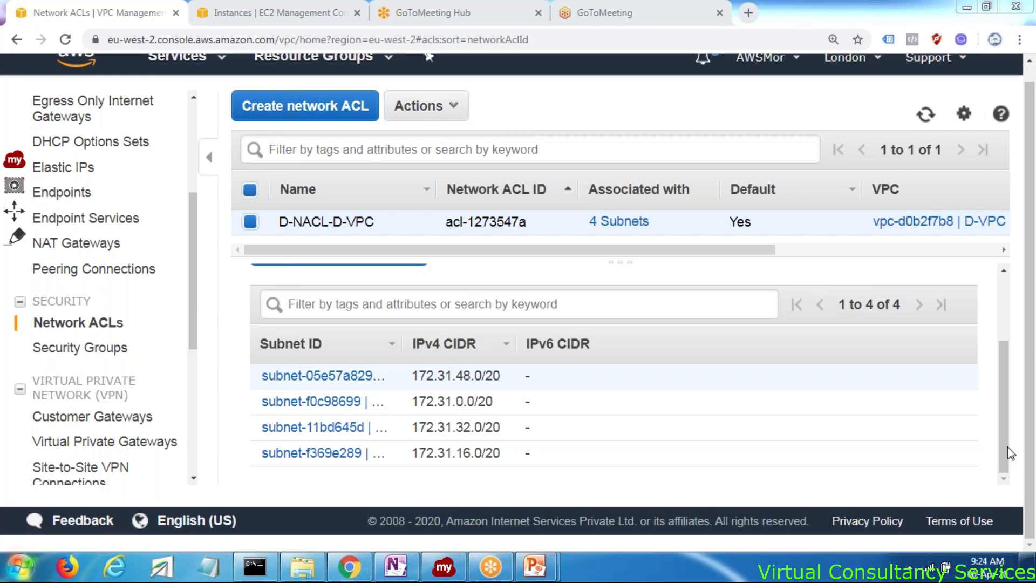
click(694, 299)
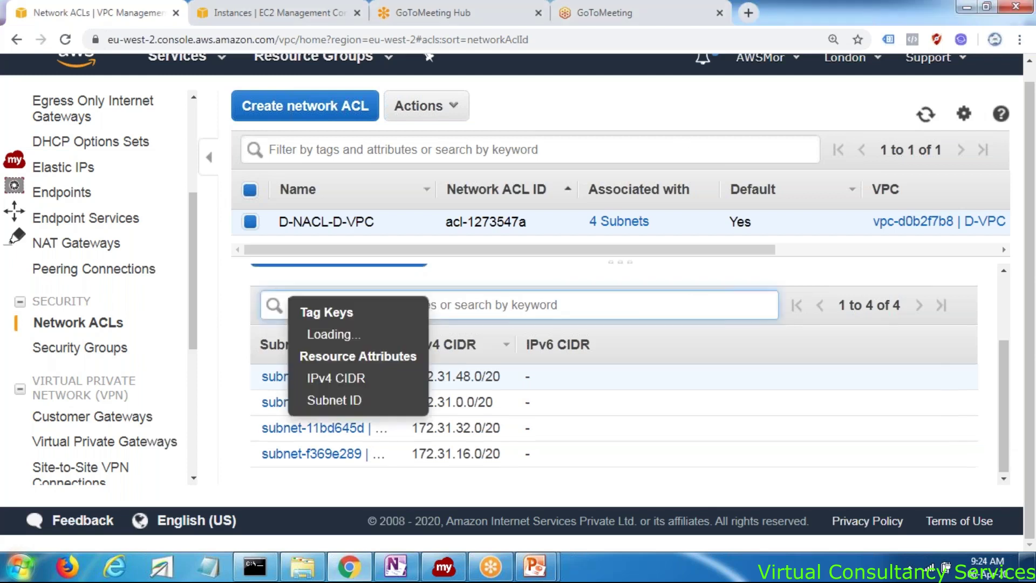
scroll(674, 324, up, 2)
click(674, 336)
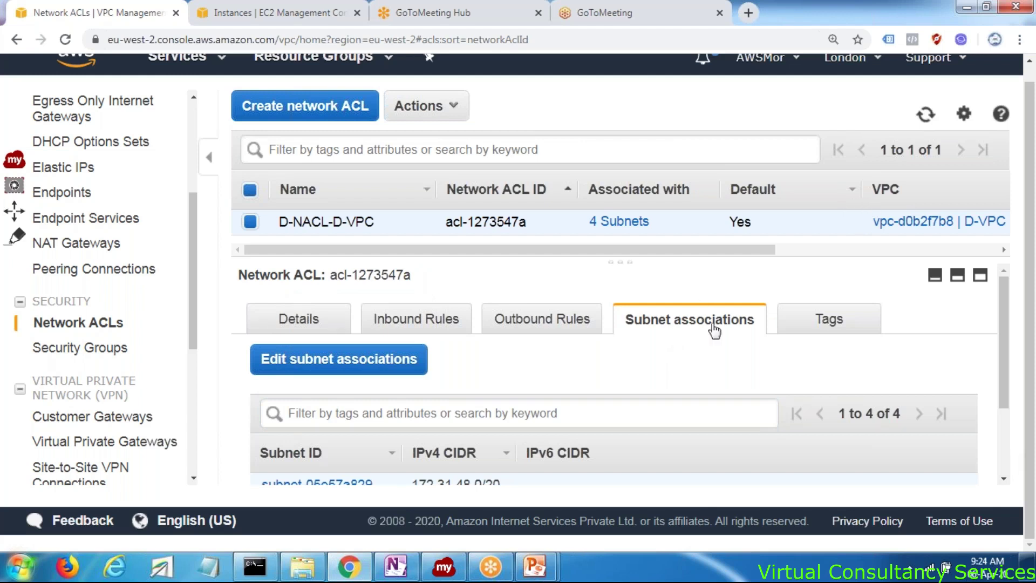
scroll(620, 370, down, 2)
scroll(616, 371, up, 3)
scroll(617, 372, down, 2)
scroll(347, 455, down, 1)
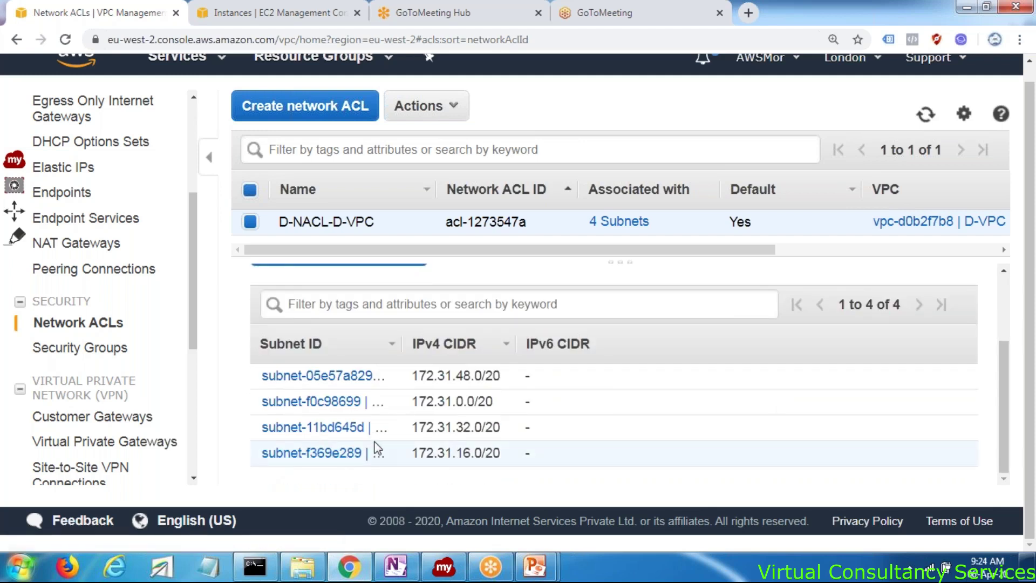
scroll(376, 448, up, 3)
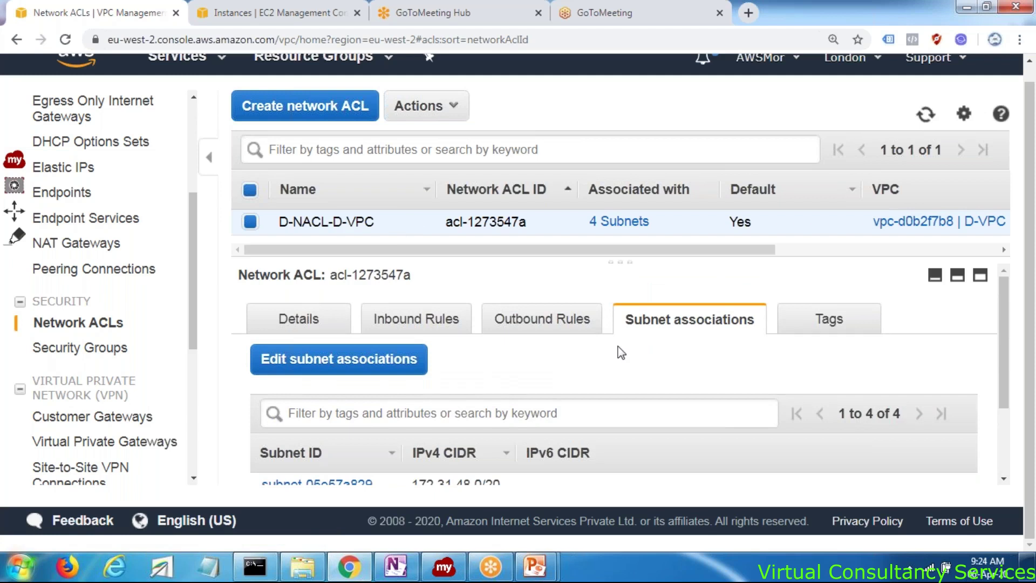
scroll(453, 456, down, 2)
scroll(665, 347, up, 2)
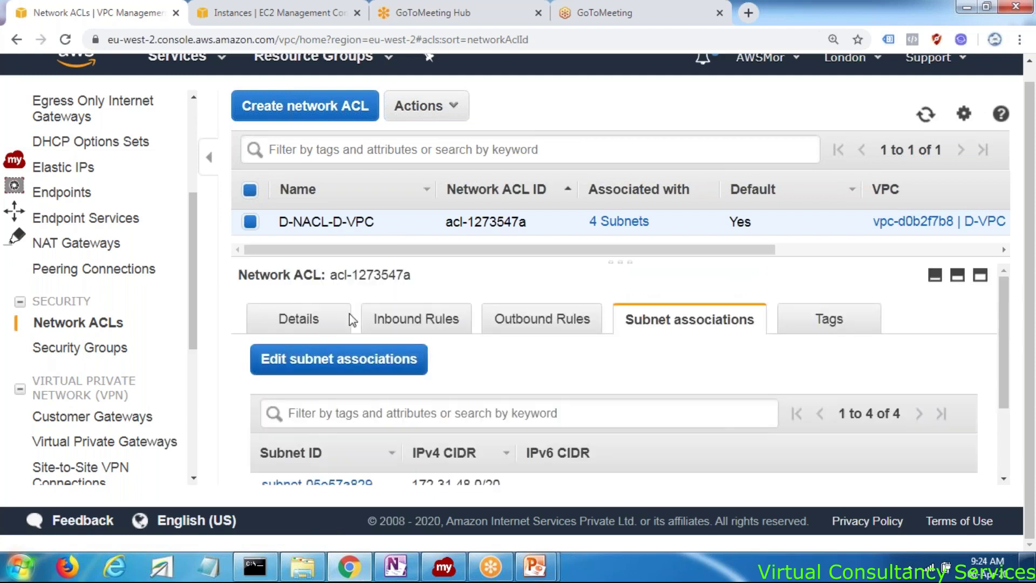
scroll(648, 389, down, 2)
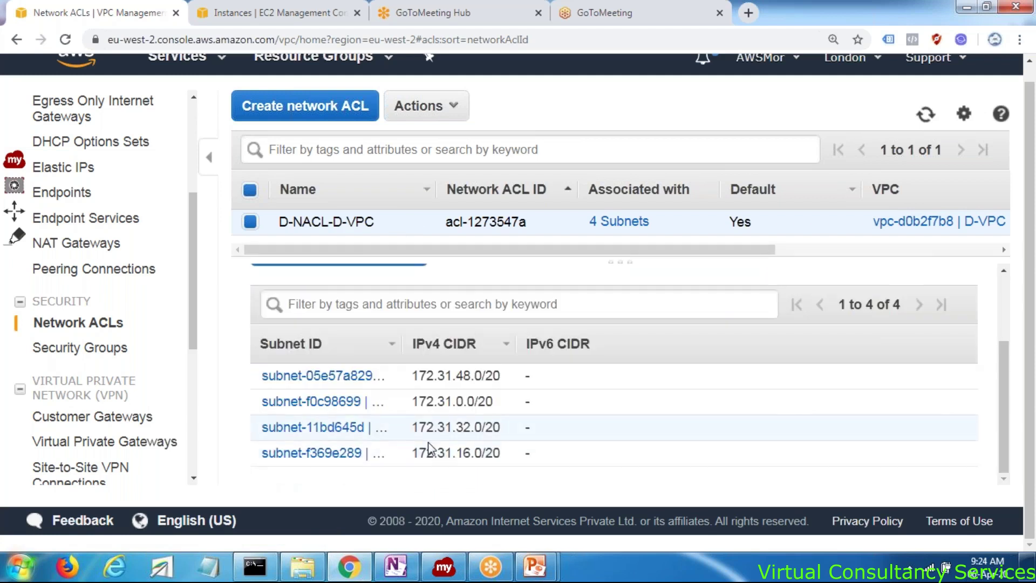
scroll(440, 348, up, 2)
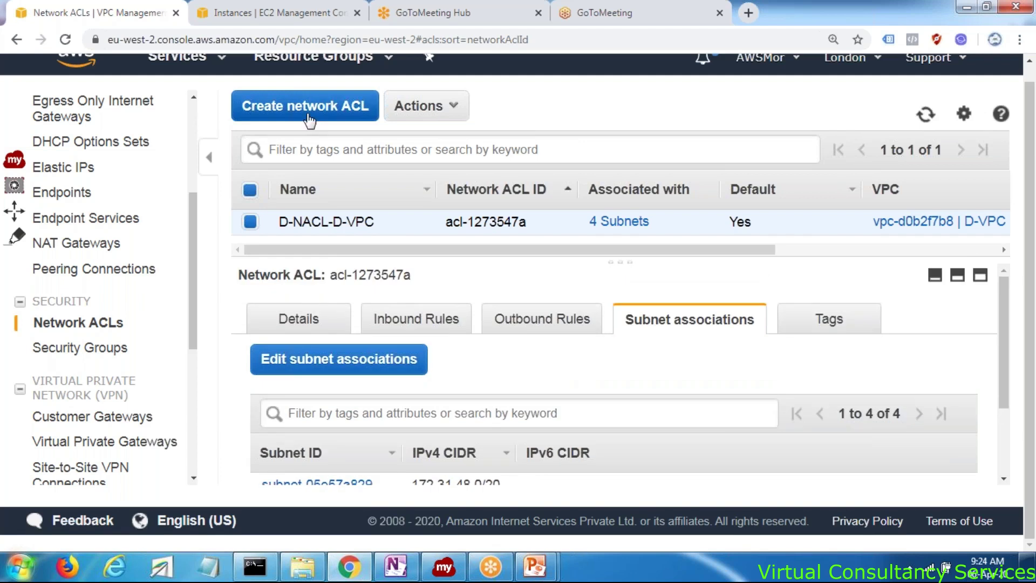
Start a new network ACL with the name tag C-NACL-D-VPC
click(309, 119)
click(329, 233)
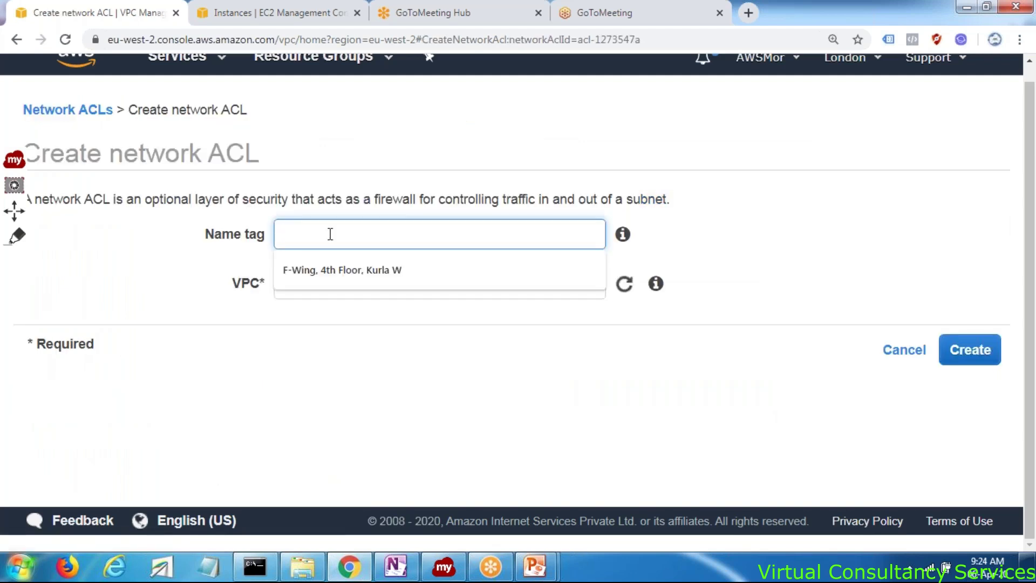
text(C-NAC)
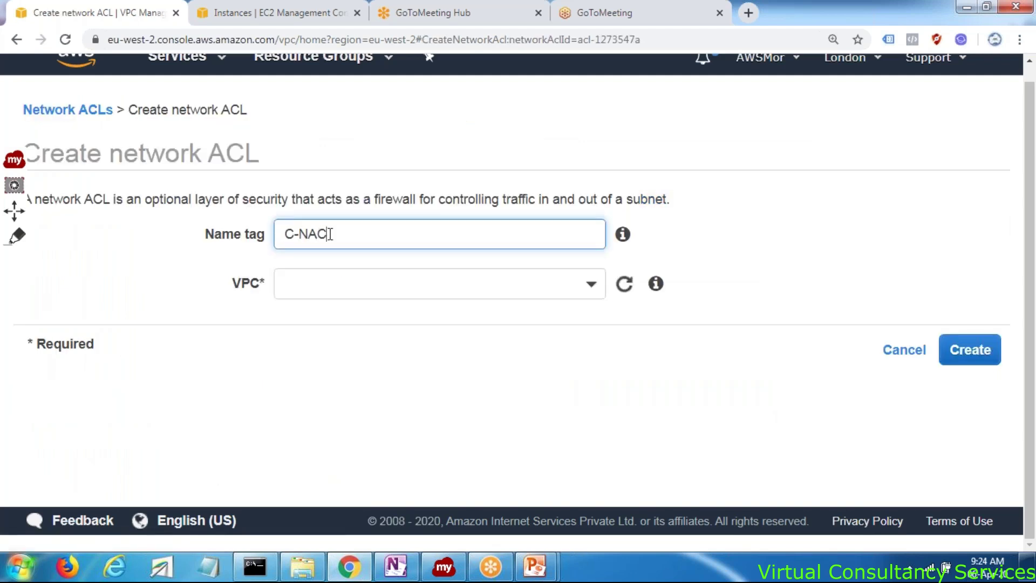
text(L-D-VPC)
key(ctrl+a)
key(ctrl+c)
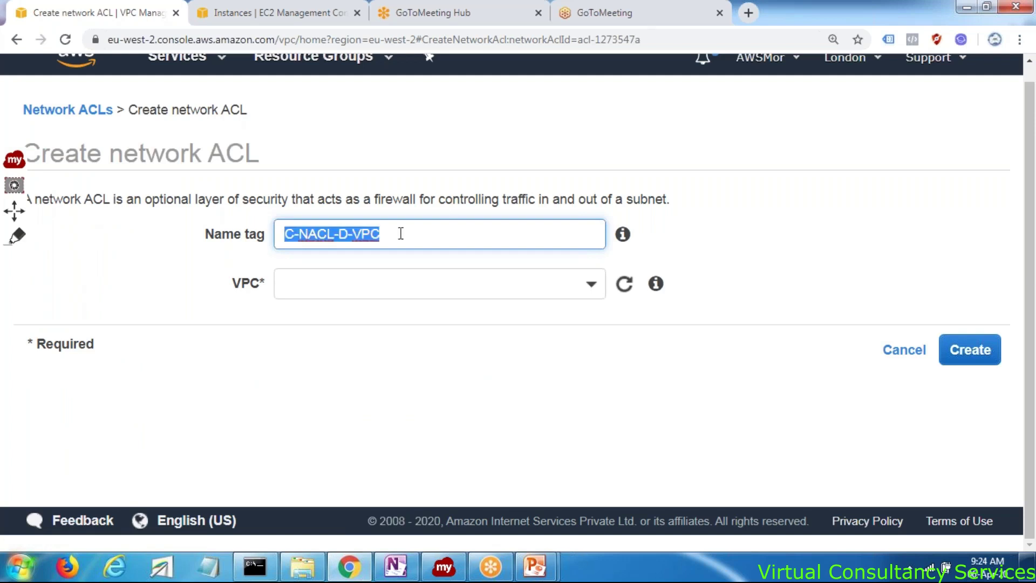
click(394, 281)
key(ctrl+v)
click(639, 435)
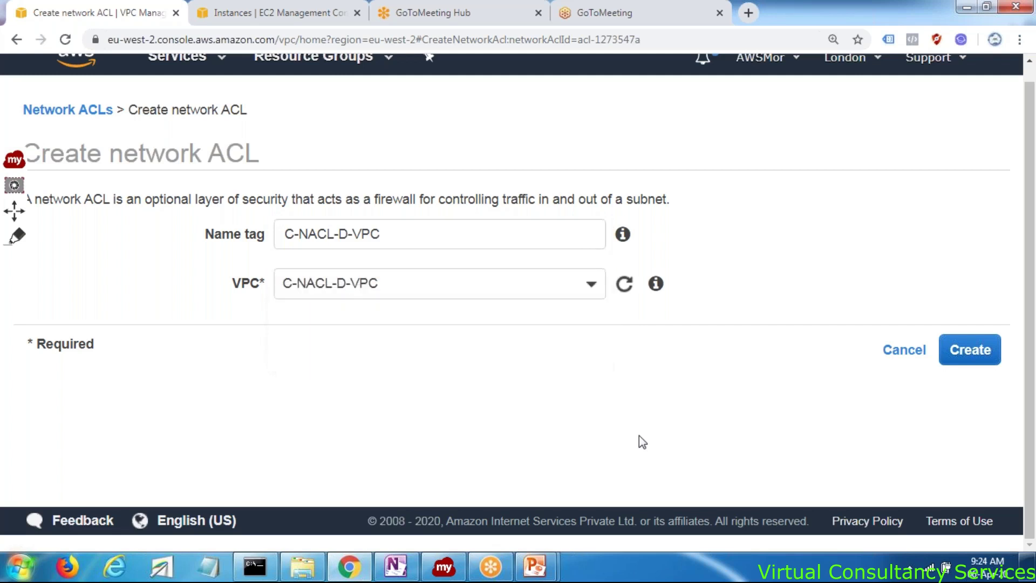
Assign the D-VPC VPC to the new network ACL and create it
click(582, 372)
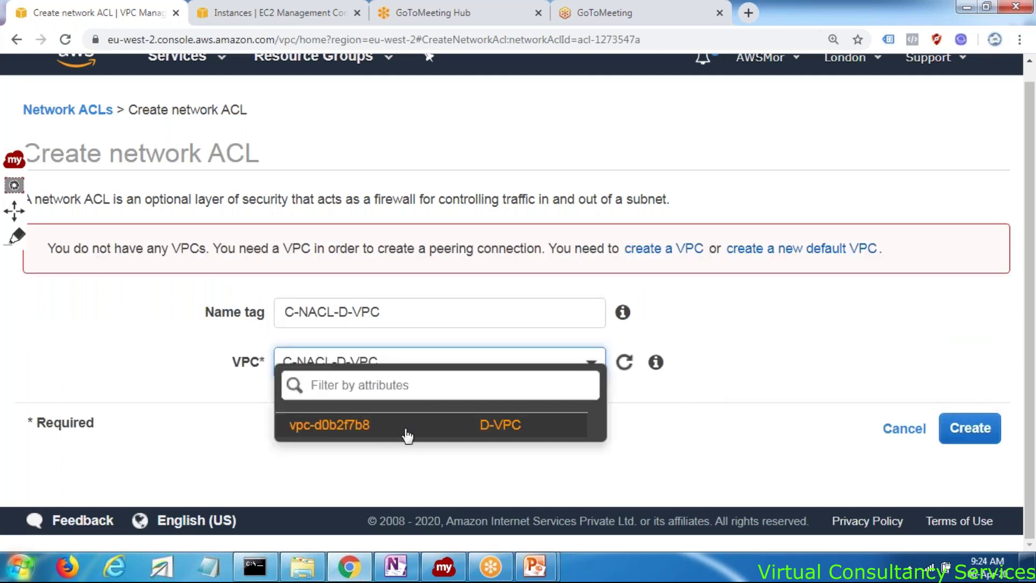
click(402, 433)
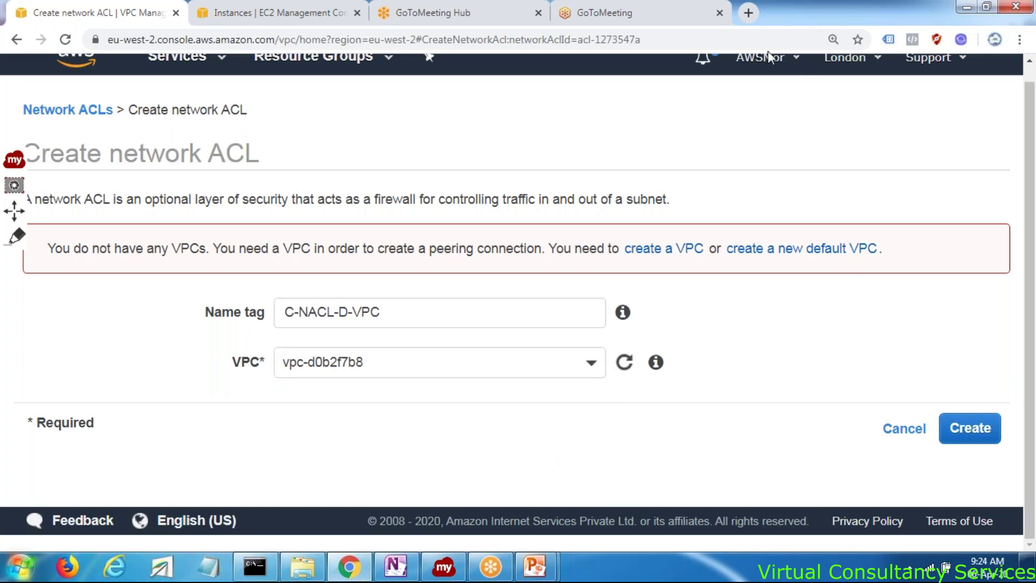
click(975, 437)
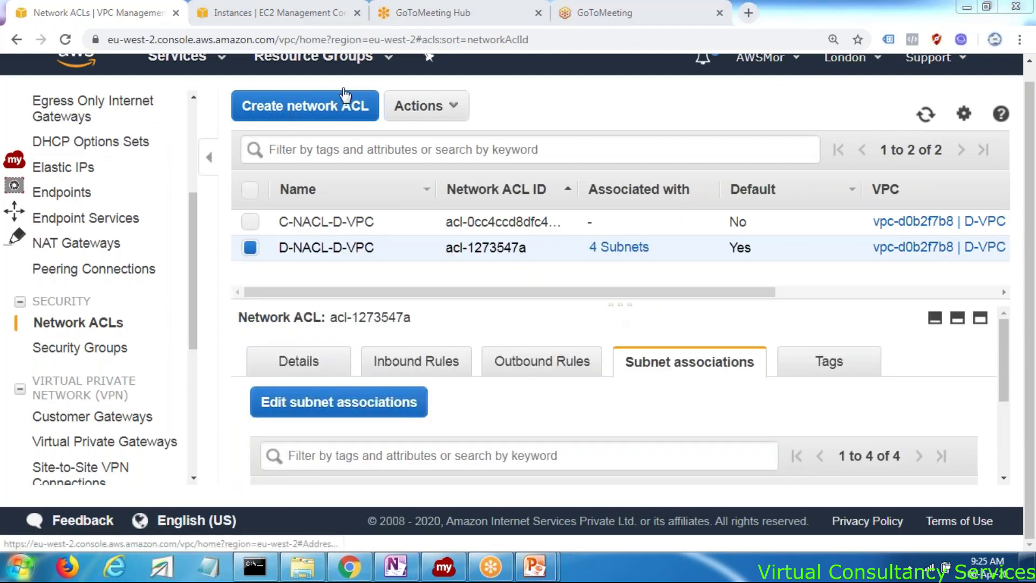
Examine the inbound and outbound rules of the C-NACL-D-VPC network ACL
click(299, 221)
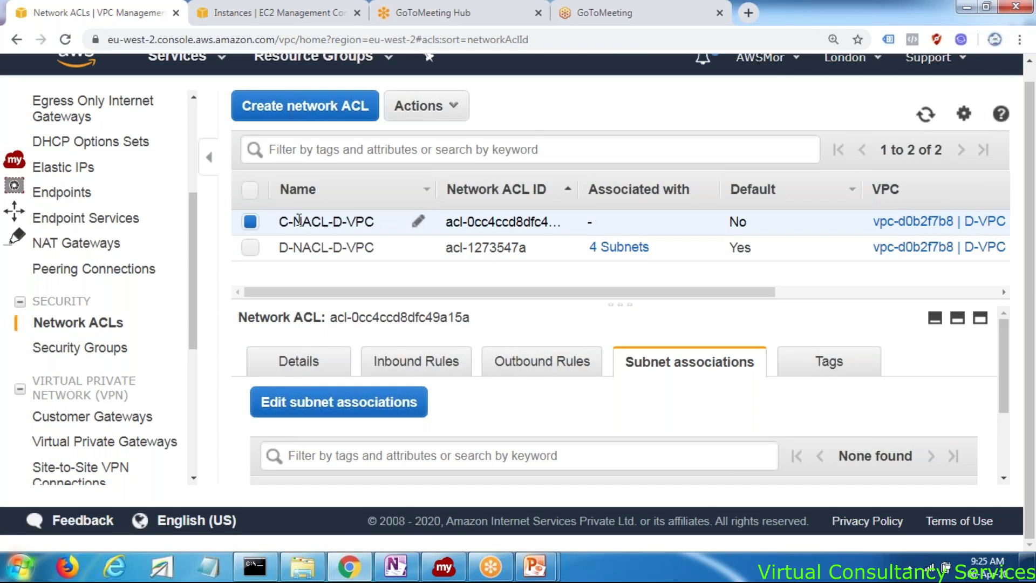
click(414, 372)
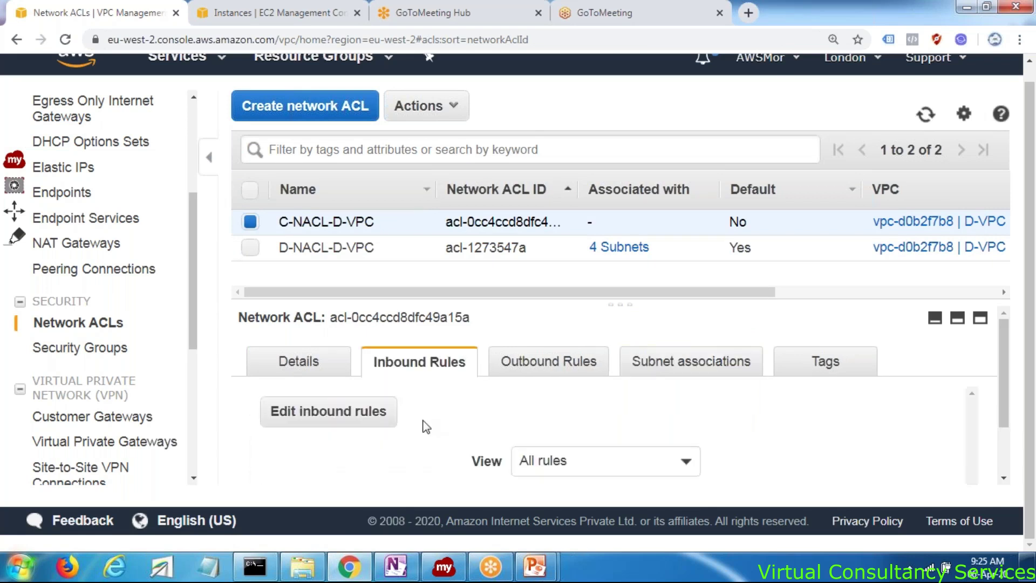
scroll(410, 458, down, 2)
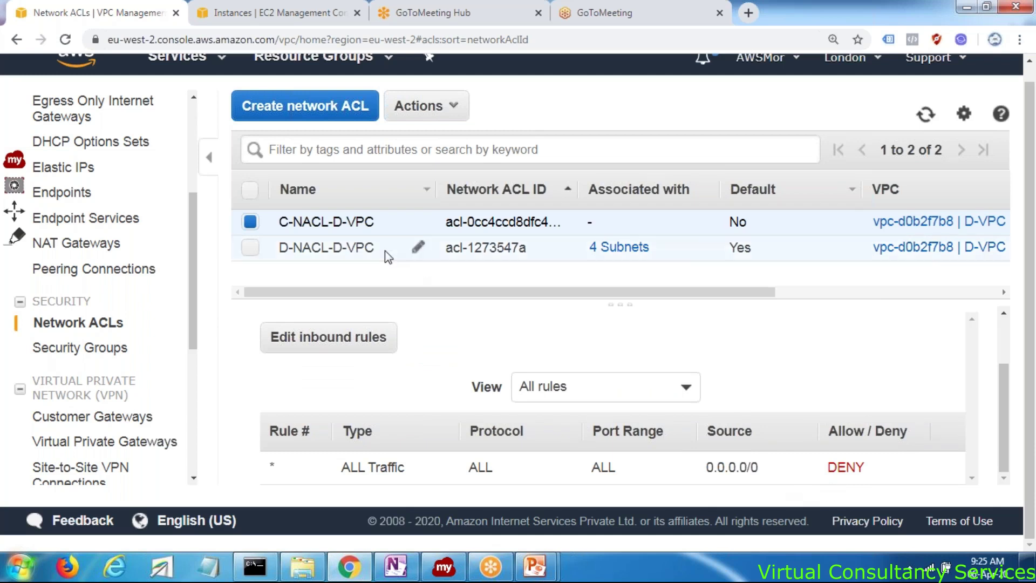
scroll(462, 361, up, 2)
click(534, 364)
scroll(532, 403, down, 2)
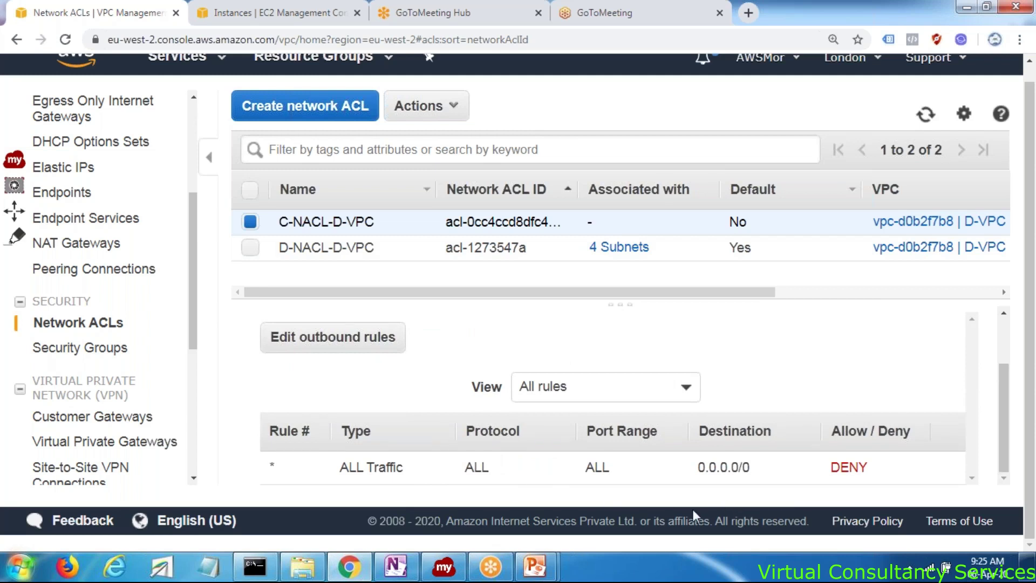
Switch to OneNote and clear the entire existing sketch from the page
click(386, 566)
key(ctrl+a)
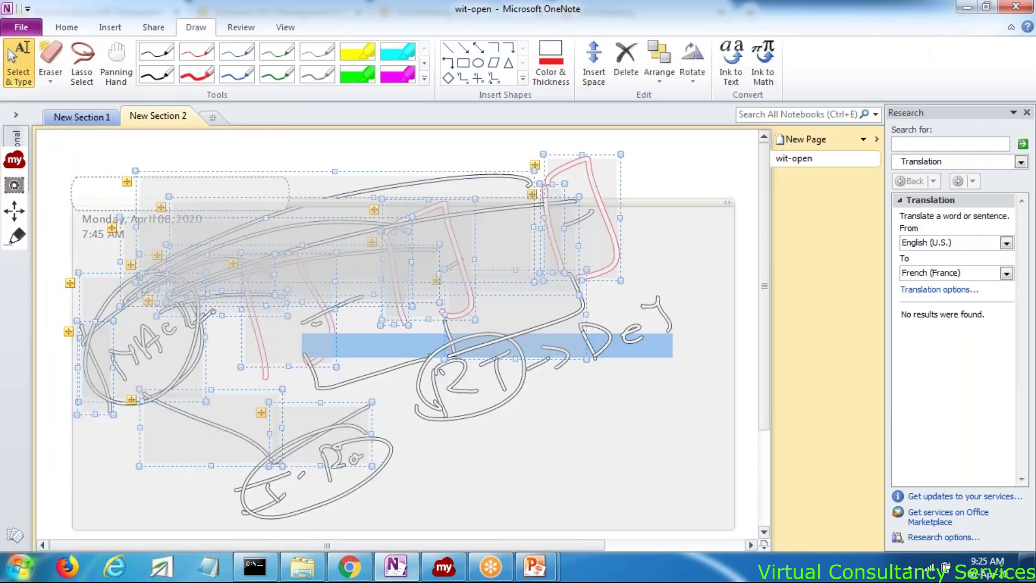
key(Delete)
Draw a large black box with the handwritten label NACL above it and a tick mark beside the label
click(156, 75)
mouse_move(269, 268)
mouse_down()
mouse_move(305, 428)
mouse_move(527, 238)
mouse_move(481, 378)
mouse_move(324, 424)
mouse_up()
drag(301, 232, 309, 257)
mouse_move(296, 234)
mouse_down()
mouse_move(327, 226)
mouse_move(344, 202)
mouse_move(359, 233)
mouse_up()
mouse_move(373, 203)
mouse_down()
mouse_move(365, 219)
mouse_move(398, 215)
mouse_up()
drag(436, 178, 534, 139)
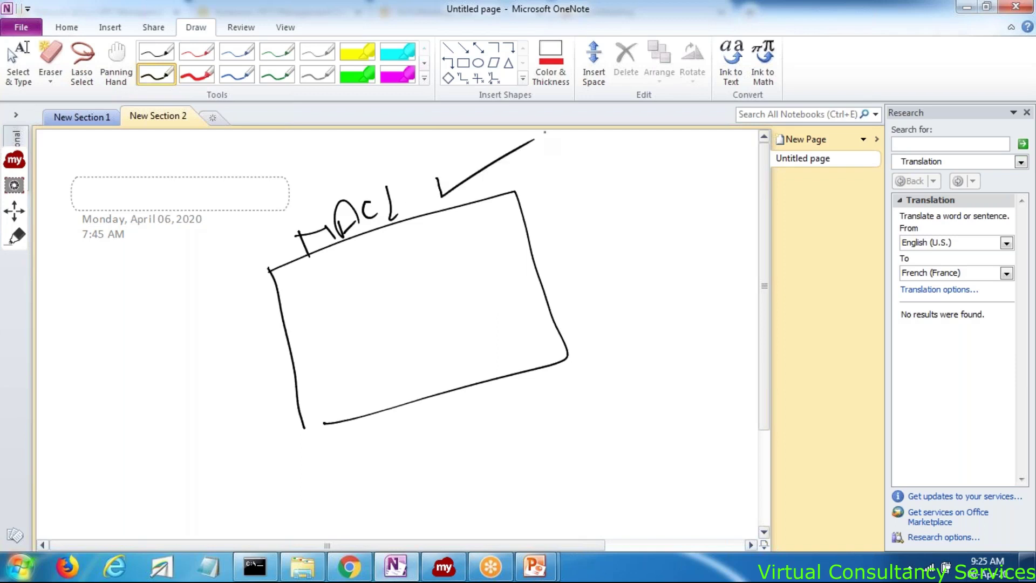
Draw one arrow entering and one arrow leaving the NACL box through its left edge
drag(215, 329, 280, 311)
mouse_move(270, 290)
mouse_down()
mouse_move(305, 313)
mouse_move(263, 338)
mouse_up()
drag(200, 389, 301, 364)
drag(219, 393, 237, 385)
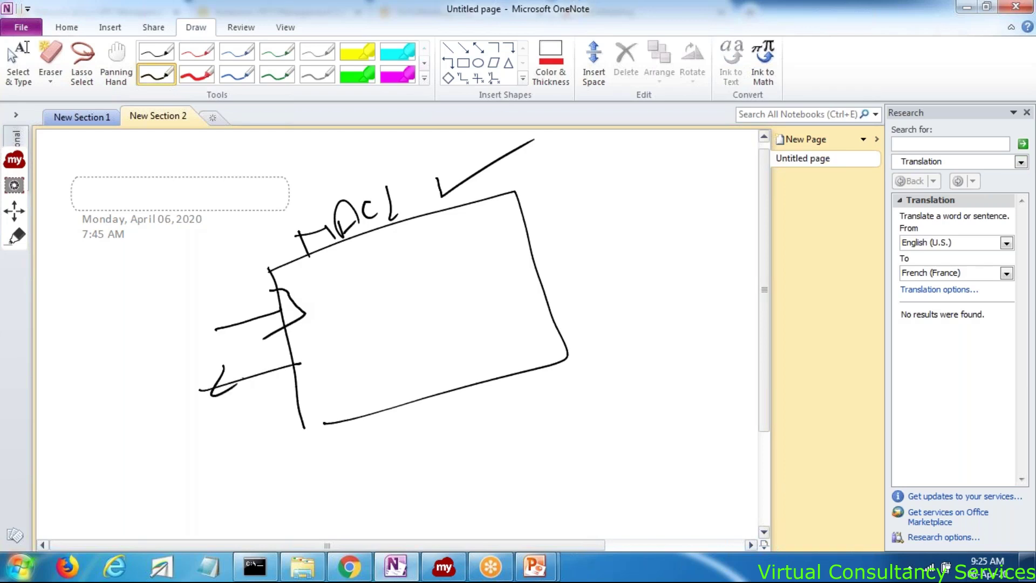
click(19, 62)
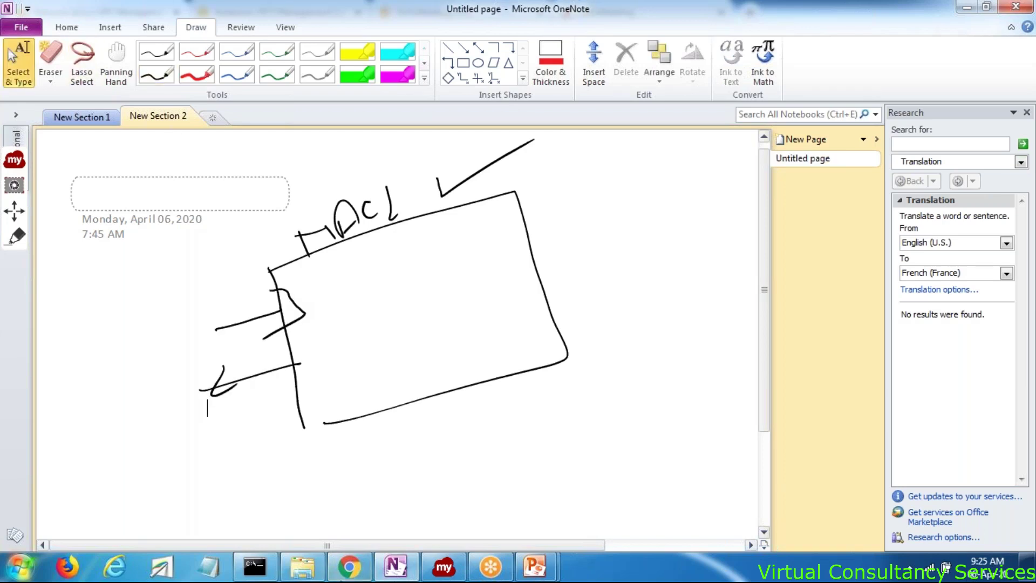
Switch back to the AWS console in Chrome and compare the inbound rules of C-NACL-D-VPC and D-NACL-D-VPC
click(356, 573)
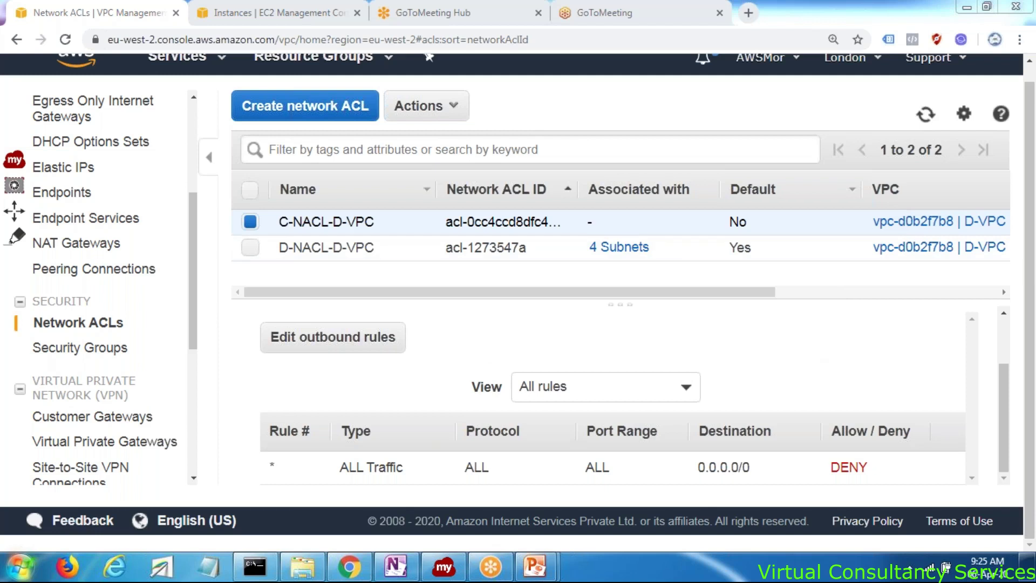
scroll(470, 353, up, 2)
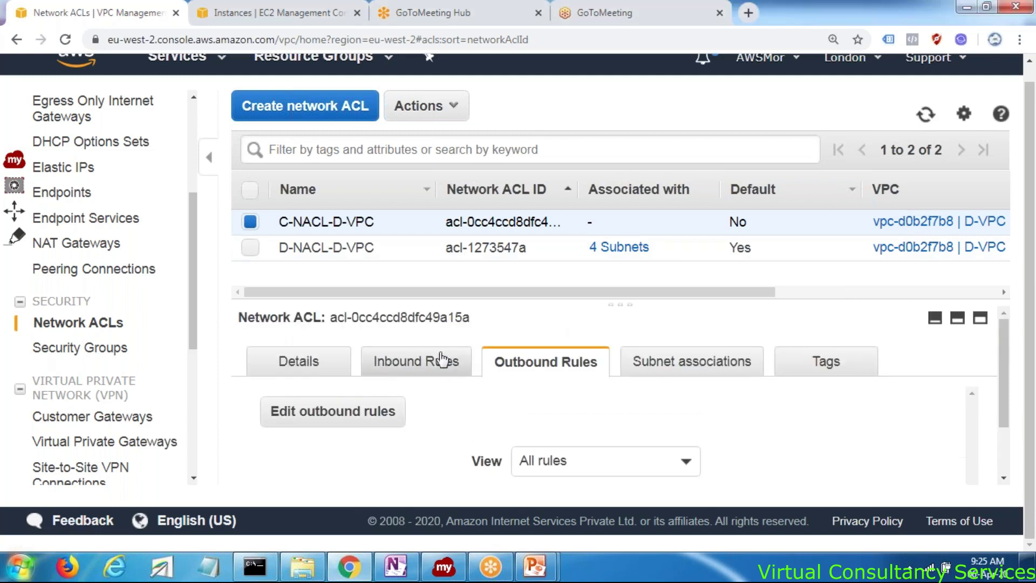
click(446, 360)
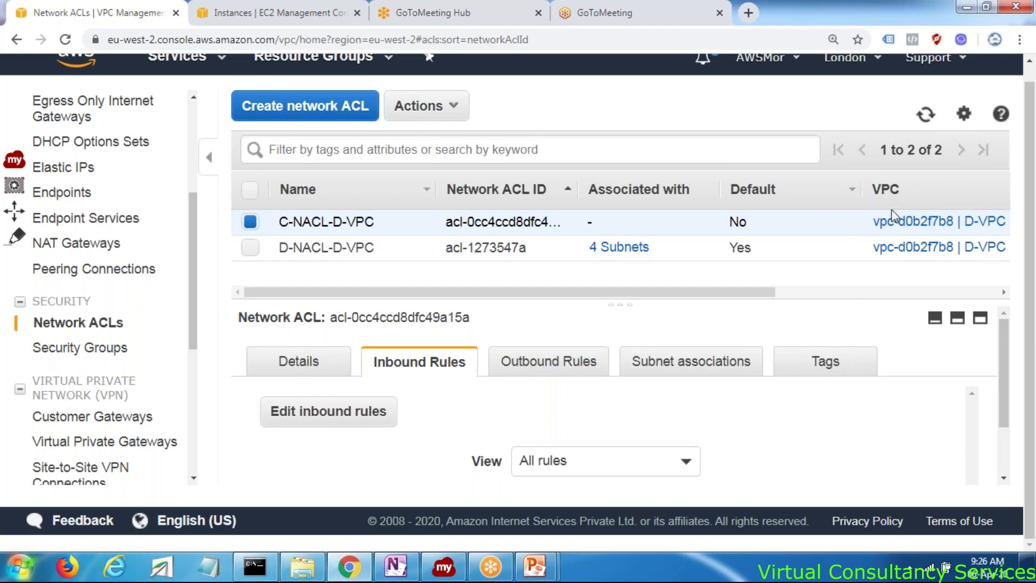
click(497, 247)
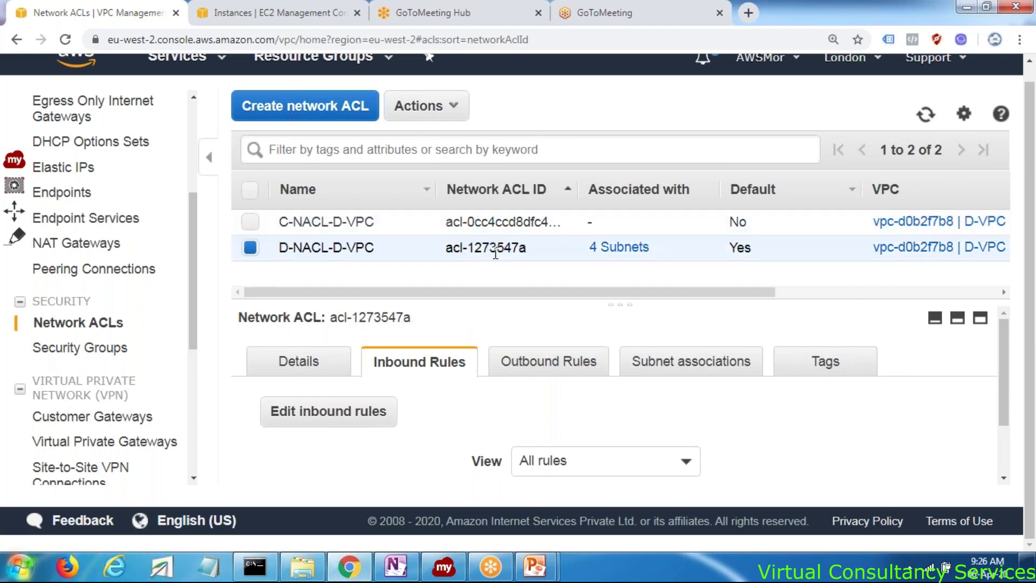
click(507, 233)
click(510, 241)
click(516, 227)
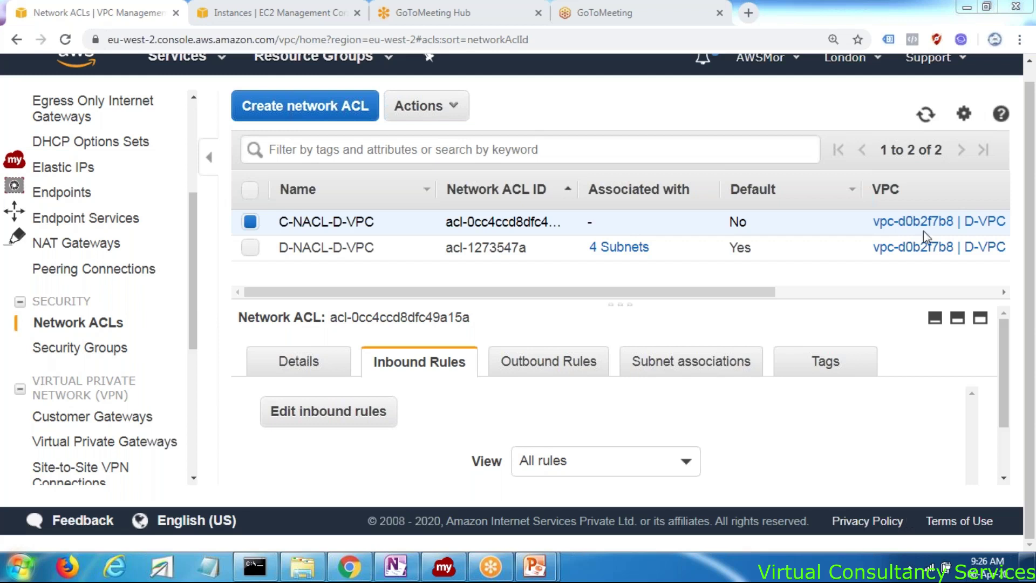
mouse_move(295, 223)
click(343, 248)
scroll(434, 406, down, 3)
scroll(432, 386, up, 3)
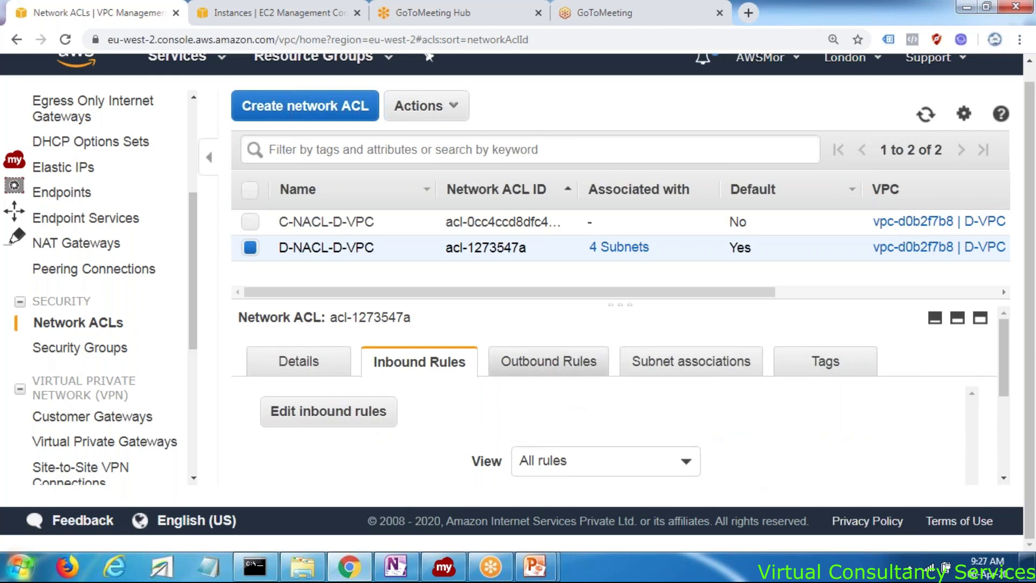
Associate the C-SUB-AZ1 and D-SUB-AZ3 subnets with the C-NACL-D-VPC network ACL and save the change
click(320, 221)
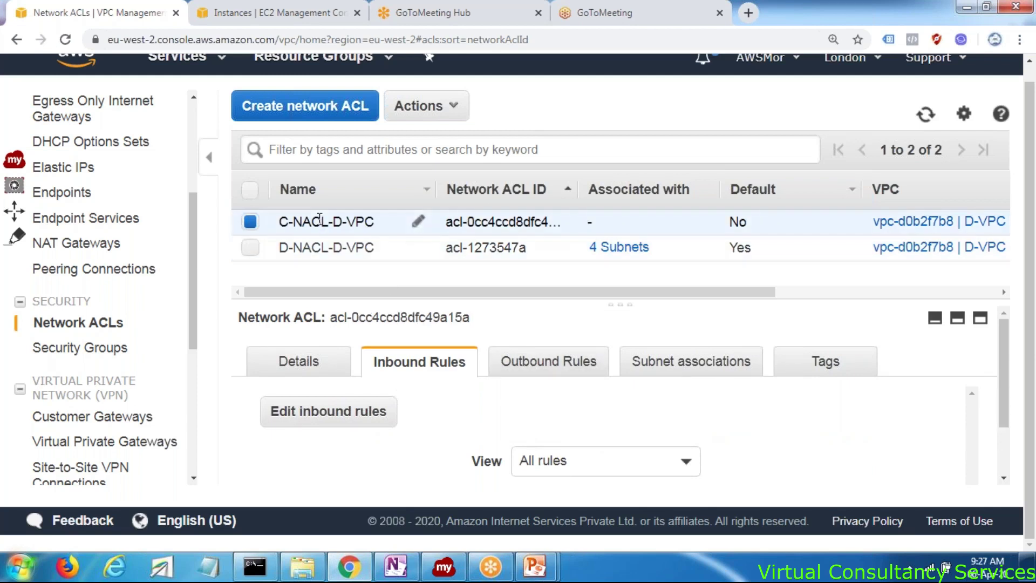
click(679, 372)
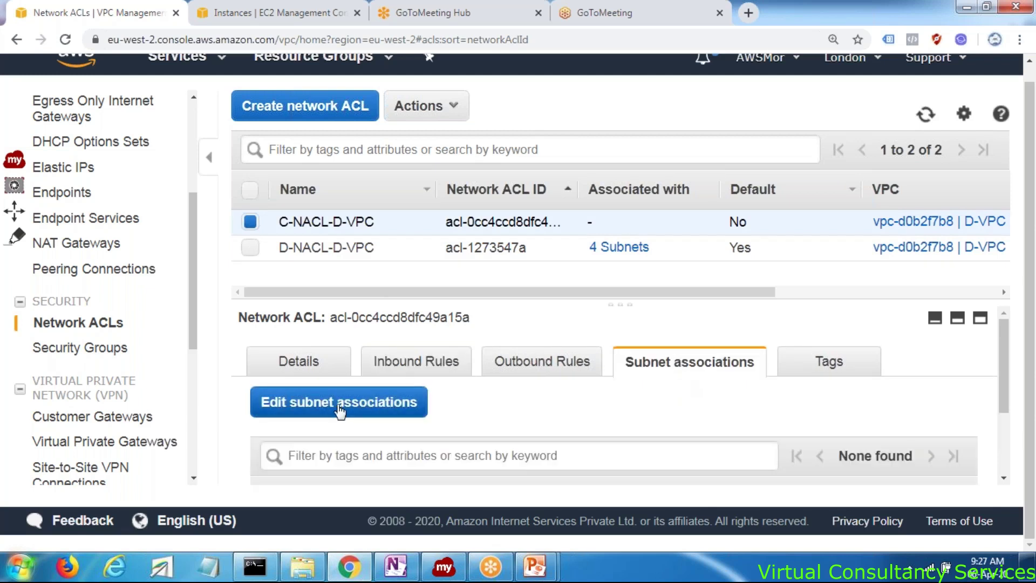
click(340, 411)
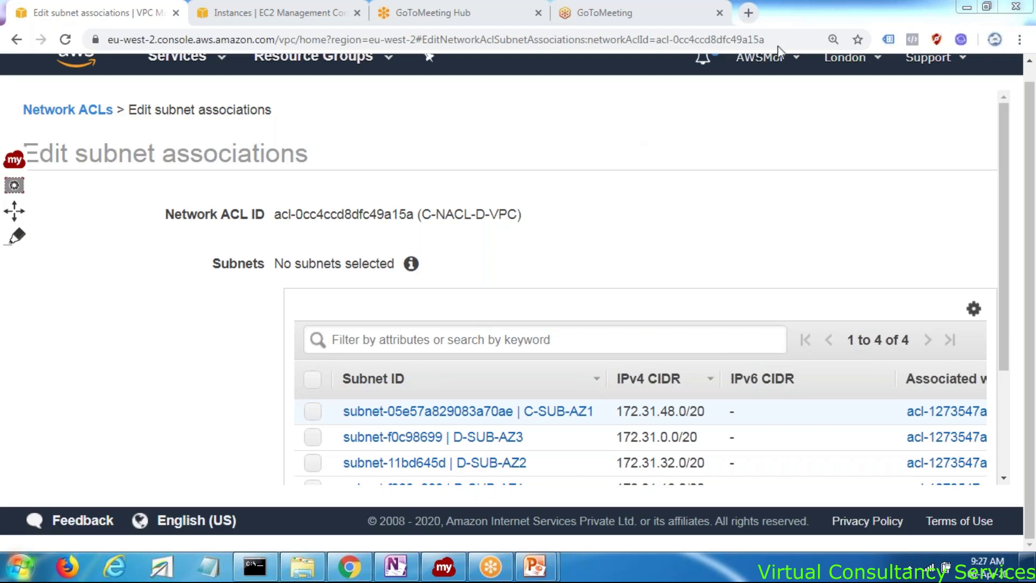
click(311, 416)
click(313, 443)
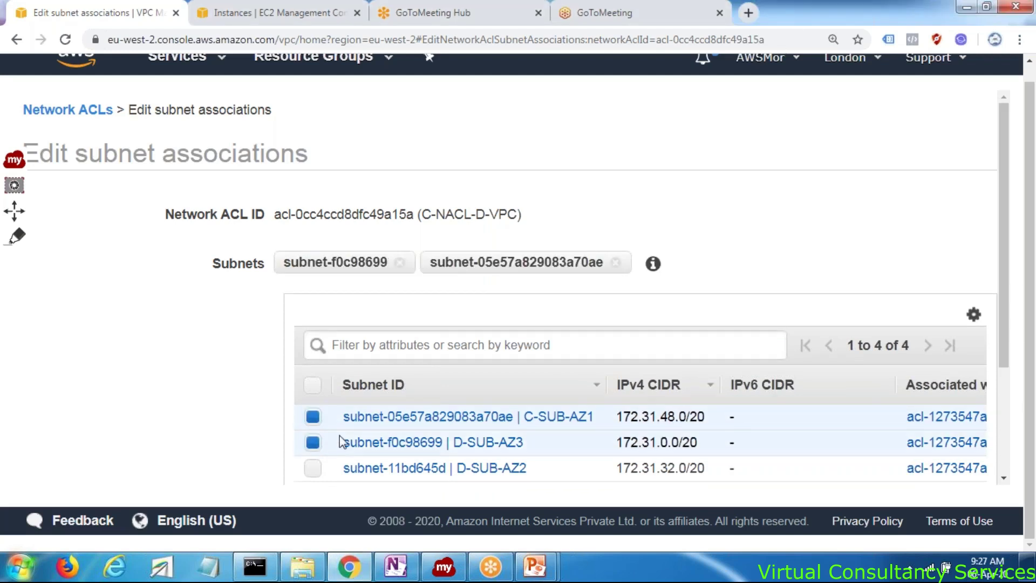
scroll(648, 405, down, 3)
click(964, 458)
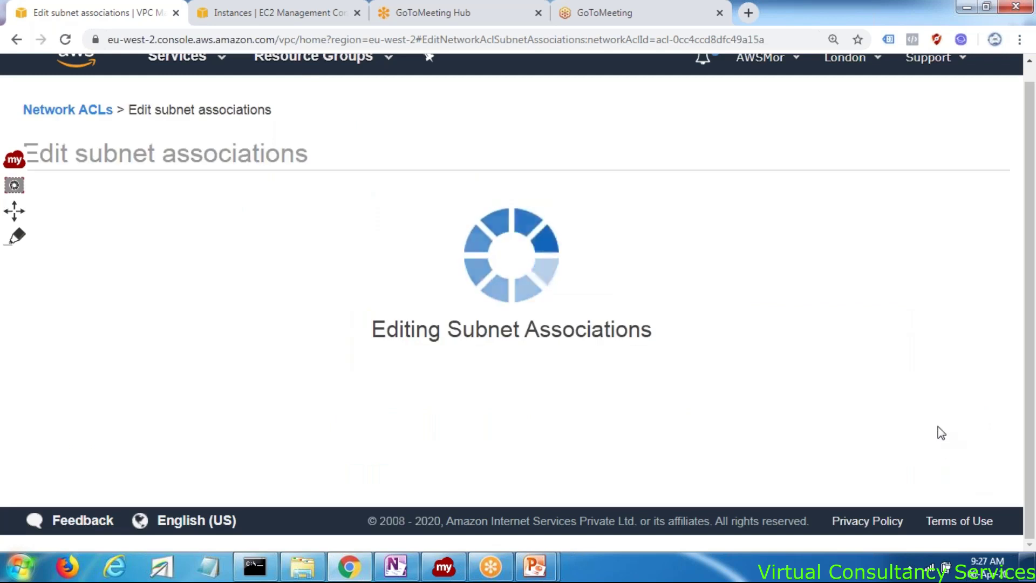
Check which subnets are associated with C-NACL-D-VPC and with D-NACL-D-VPC
mouse_move(610, 226)
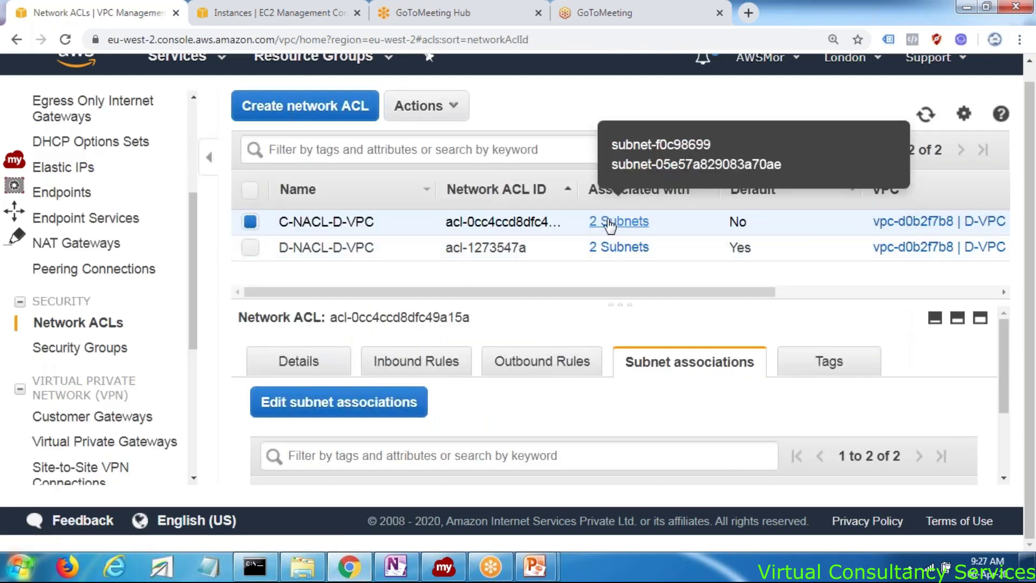
mouse_move(617, 258)
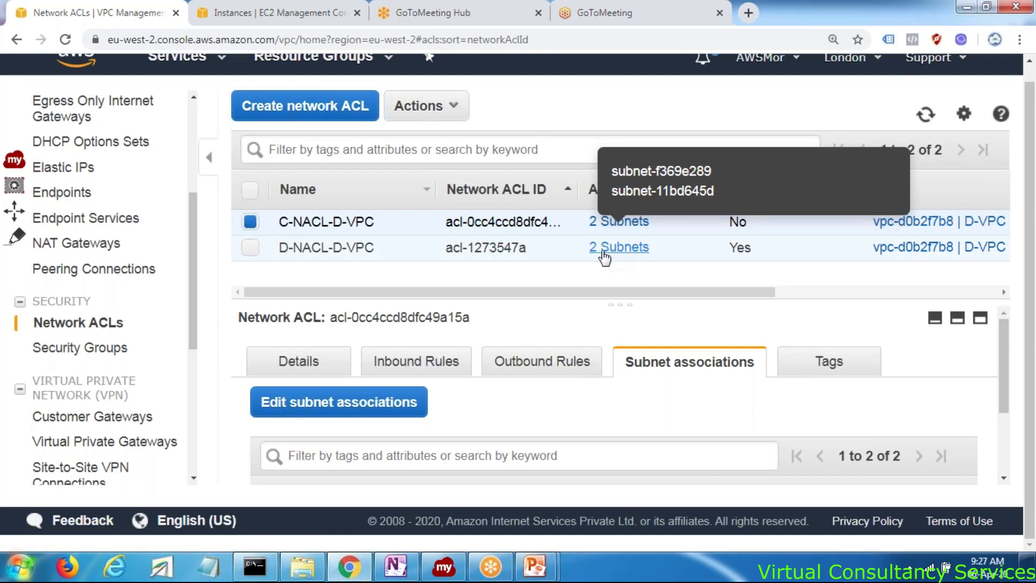
click(350, 249)
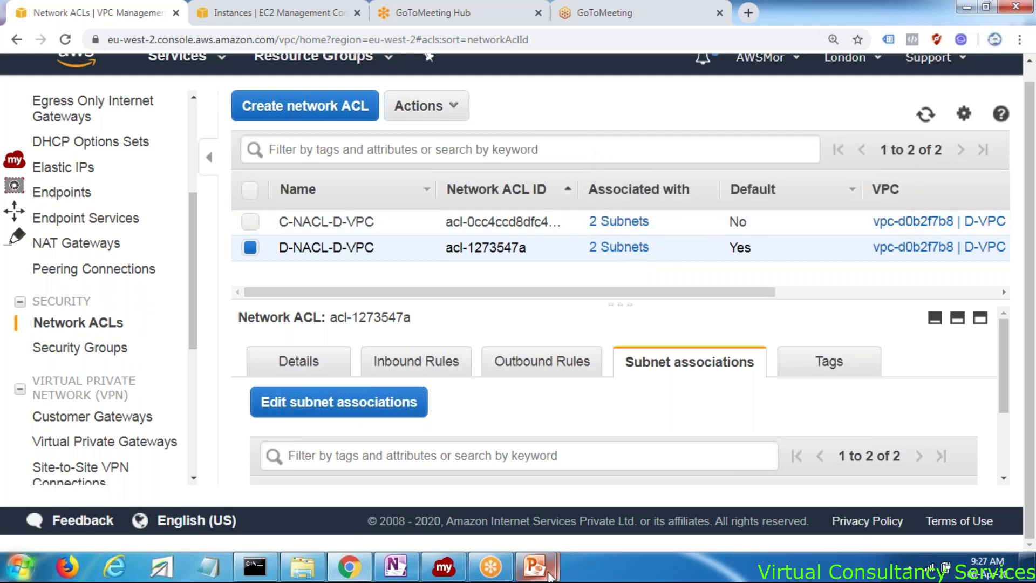
mouse_move(552, 573)
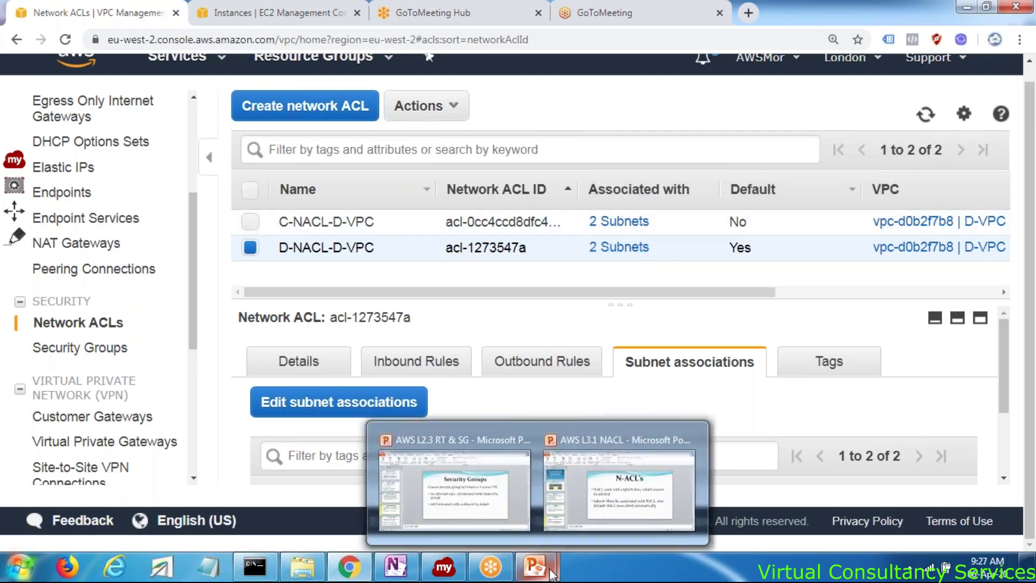
Switch to OneNote and draw an arrow from the NACL label to a handwritten subnet label
click(393, 572)
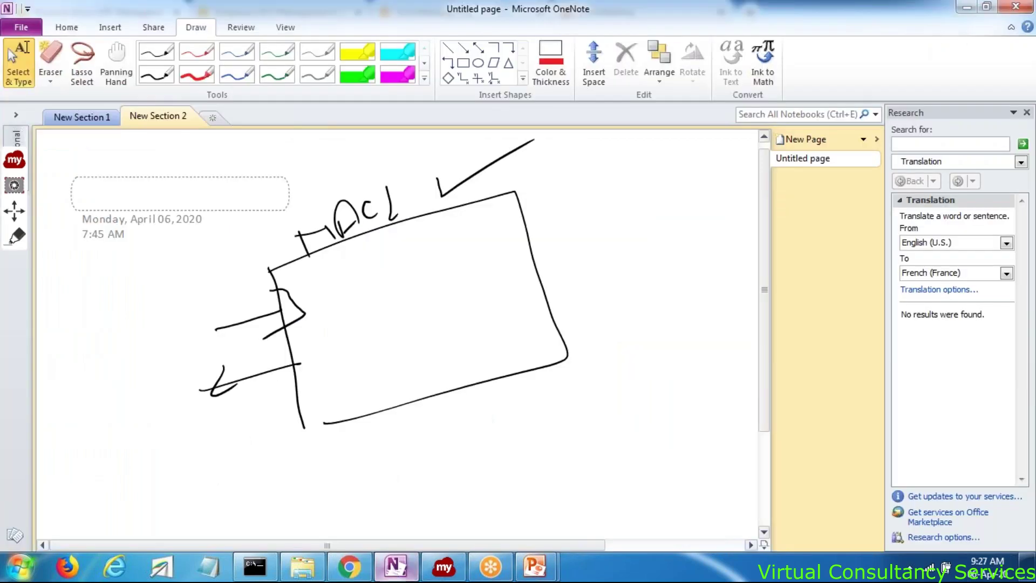
drag(416, 210, 548, 184)
mouse_move(524, 173)
mouse_down()
mouse_move(539, 197)
mouse_move(557, 196)
mouse_up()
mouse_move(580, 173)
mouse_down()
mouse_move(589, 182)
mouse_move(640, 171)
mouse_up()
mouse_move(654, 153)
mouse_down()
mouse_move(646, 159)
mouse_move(659, 168)
mouse_up()
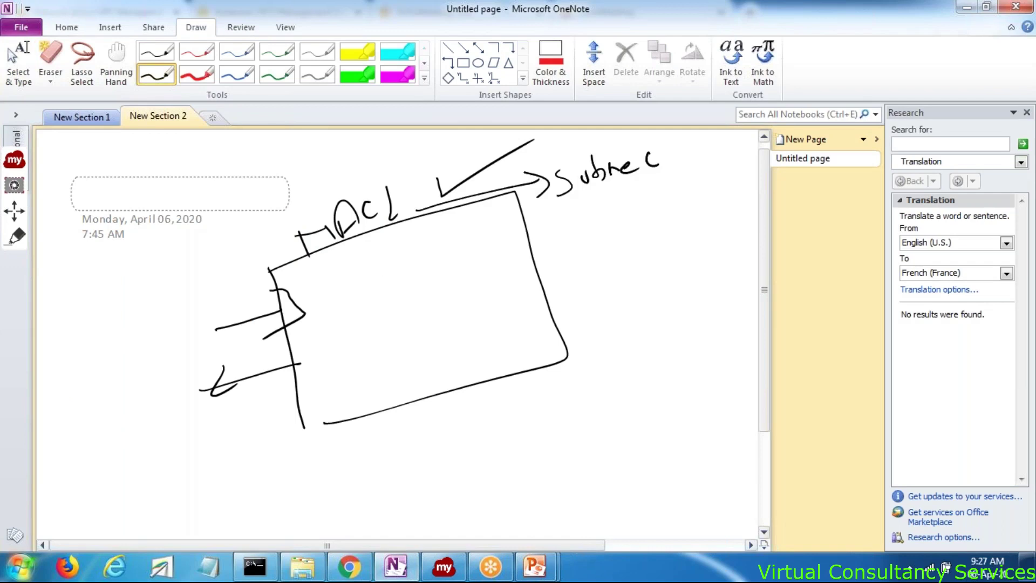
Add a prefix to the NACL label and draw two more arrows from the box to handwritten subnet labels
mouse_move(289, 234)
mouse_down()
mouse_move(296, 258)
mouse_move(309, 253)
mouse_up()
drag(418, 227, 564, 238)
drag(550, 231, 551, 244)
mouse_move(395, 262)
mouse_down()
mouse_move(531, 290)
mouse_move(537, 304)
mouse_up()
drag(583, 217, 567, 240)
mouse_move(607, 215)
mouse_down()
mouse_move(593, 236)
mouse_move(639, 223)
mouse_up()
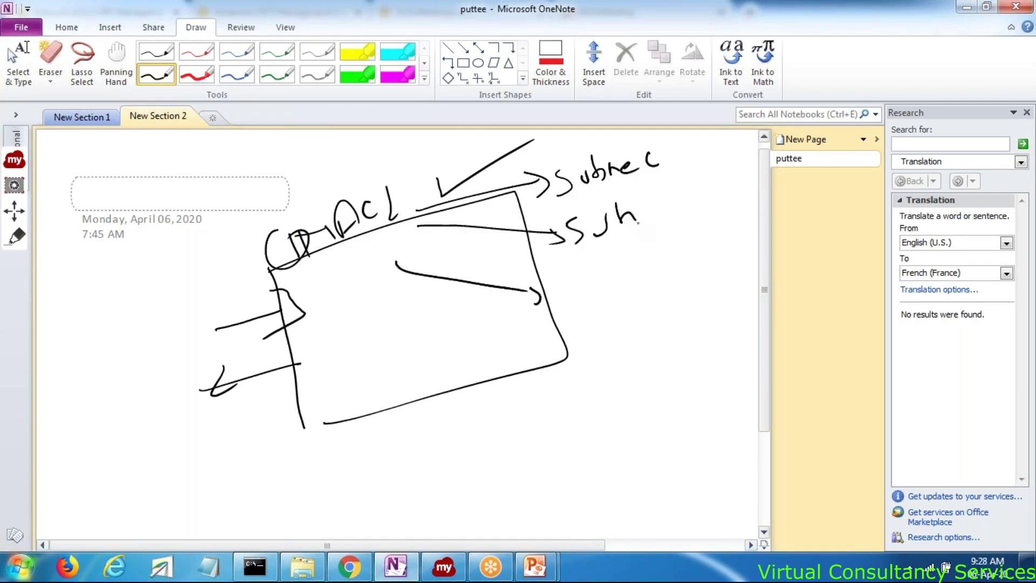
drag(582, 285, 564, 306)
drag(597, 290, 622, 277)
mouse_move(627, 266)
mouse_down()
mouse_move(644, 278)
mouse_move(648, 250)
mouse_up()
Draw a line from the circled subnet down to a handwritten D NACL label and write a C beneath it
mouse_move(595, 321)
mouse_down()
mouse_move(588, 390)
mouse_move(553, 438)
mouse_up()
mouse_move(571, 409)
mouse_down()
mouse_move(573, 430)
mouse_move(593, 418)
mouse_up()
mouse_move(609, 400)
mouse_down()
mouse_move(602, 420)
mouse_move(618, 416)
mouse_up()
drag(642, 381, 642, 399)
drag(535, 390, 538, 403)
mouse_move(571, 473)
mouse_down()
mouse_move(580, 492)
mouse_move(608, 466)
mouse_up()
drag(614, 456, 623, 452)
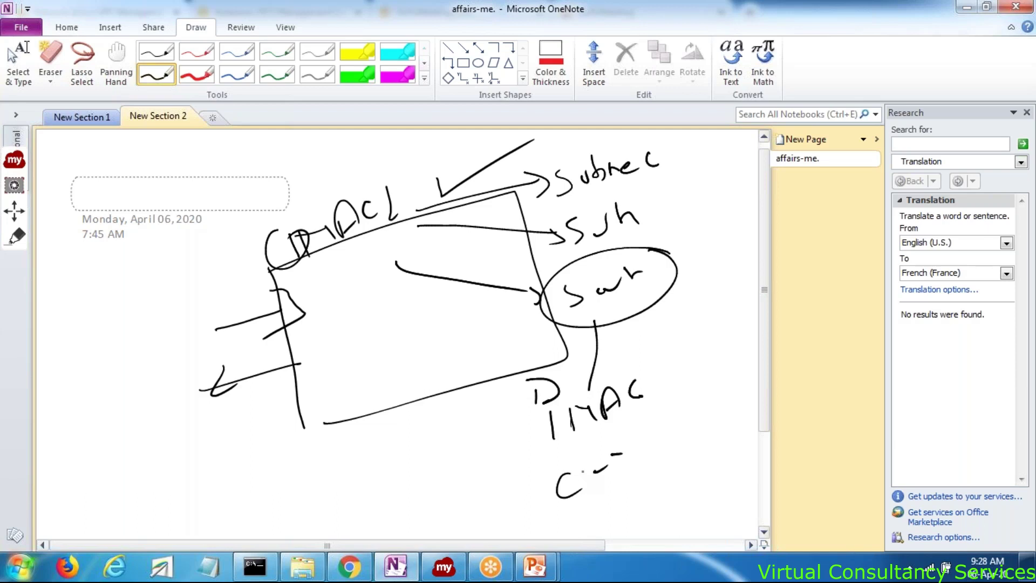
key(Escape)
Return to the AWS console and review the subnet associations of both network ACLs
click(349, 567)
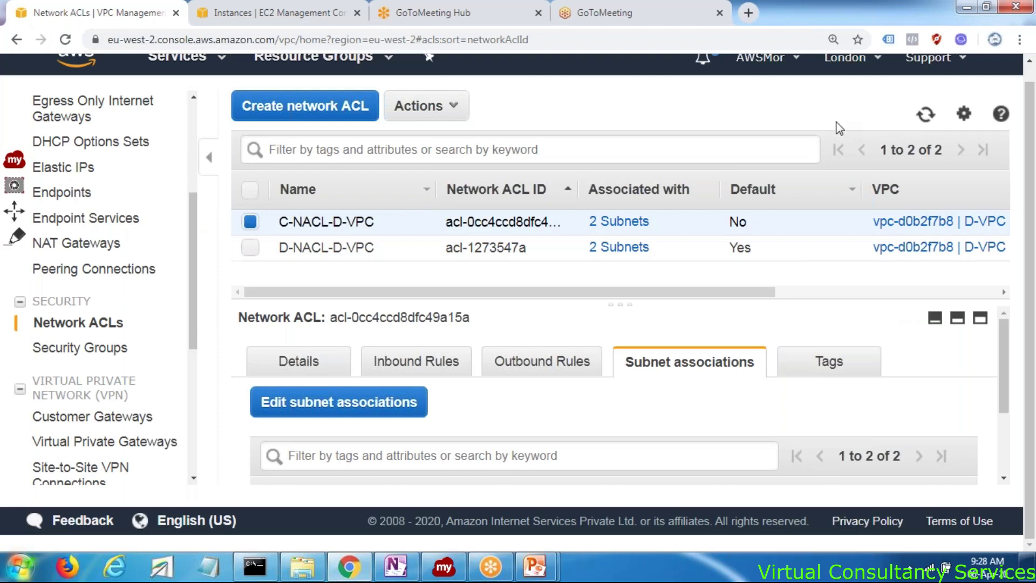
scroll(840, 128, up, 1)
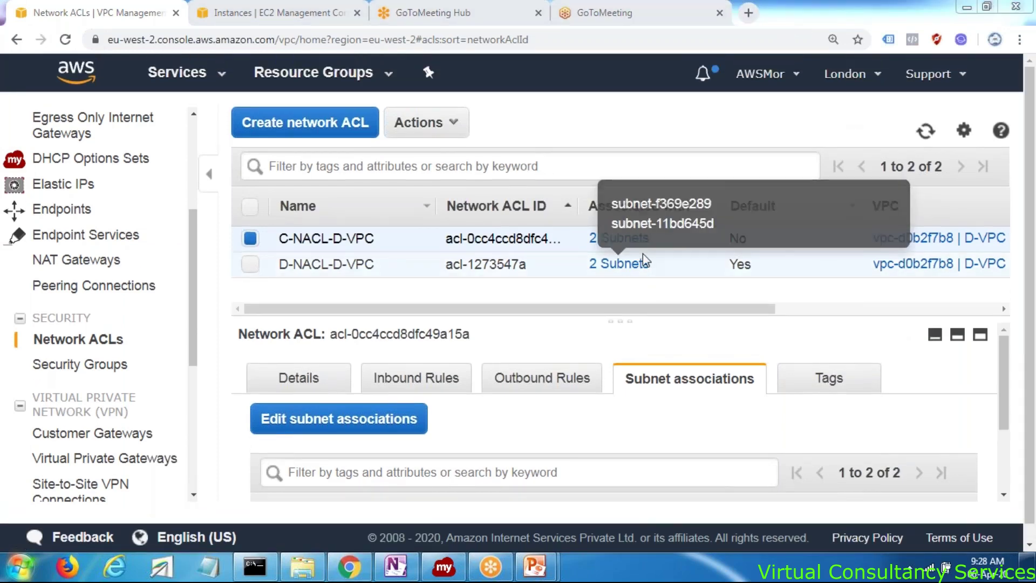
mouse_move(620, 238)
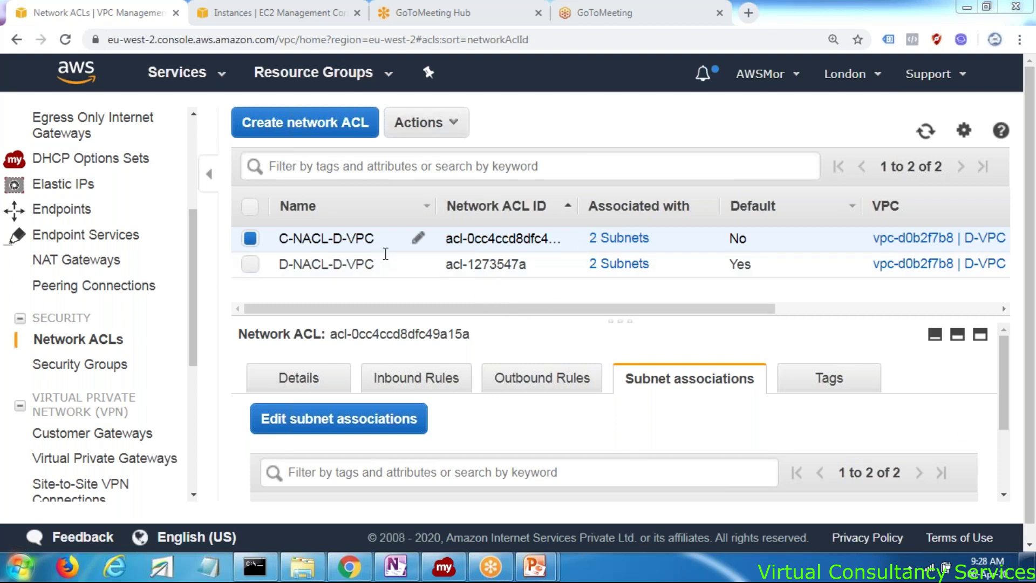
click(353, 264)
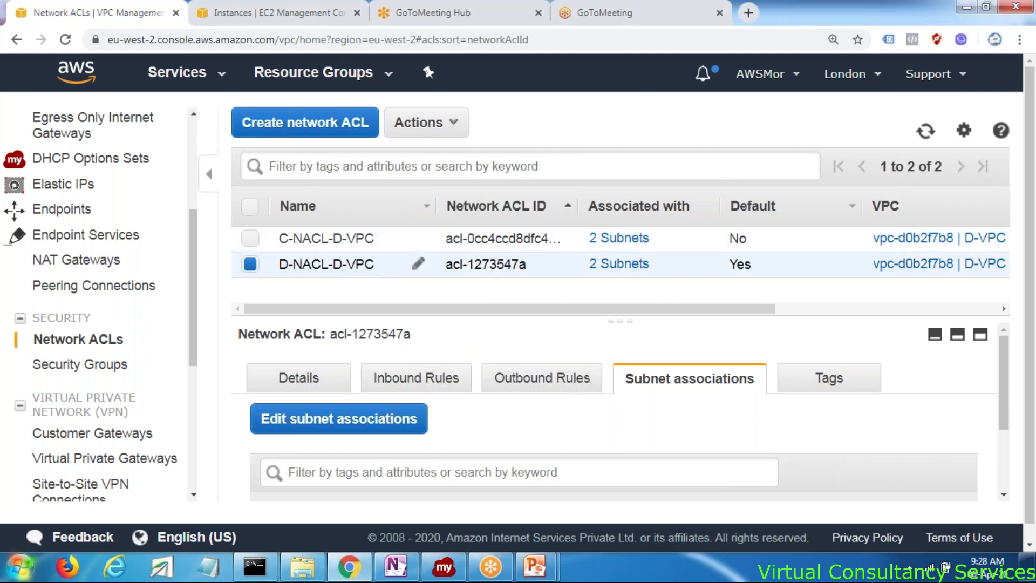
click(377, 238)
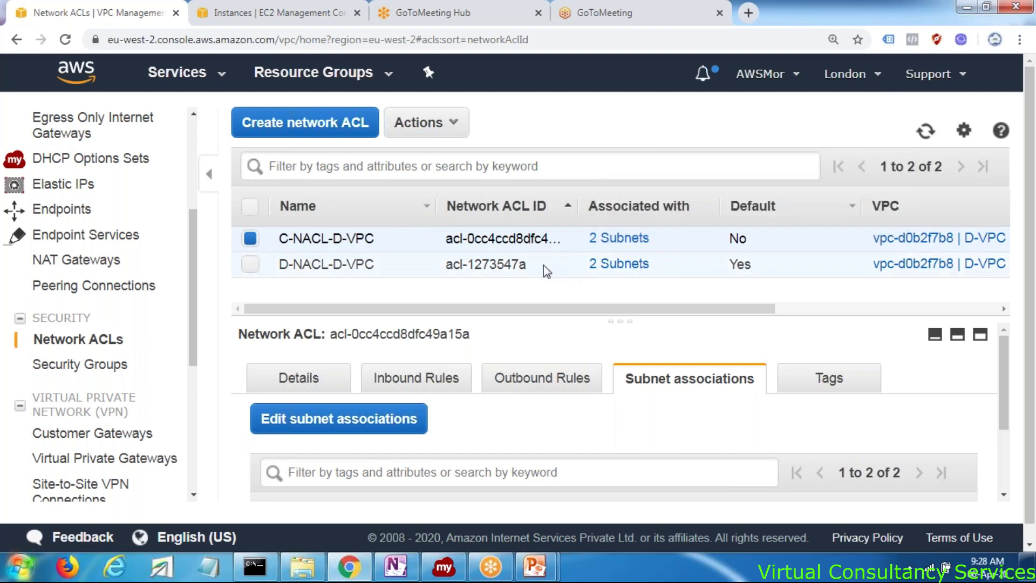
mouse_move(636, 267)
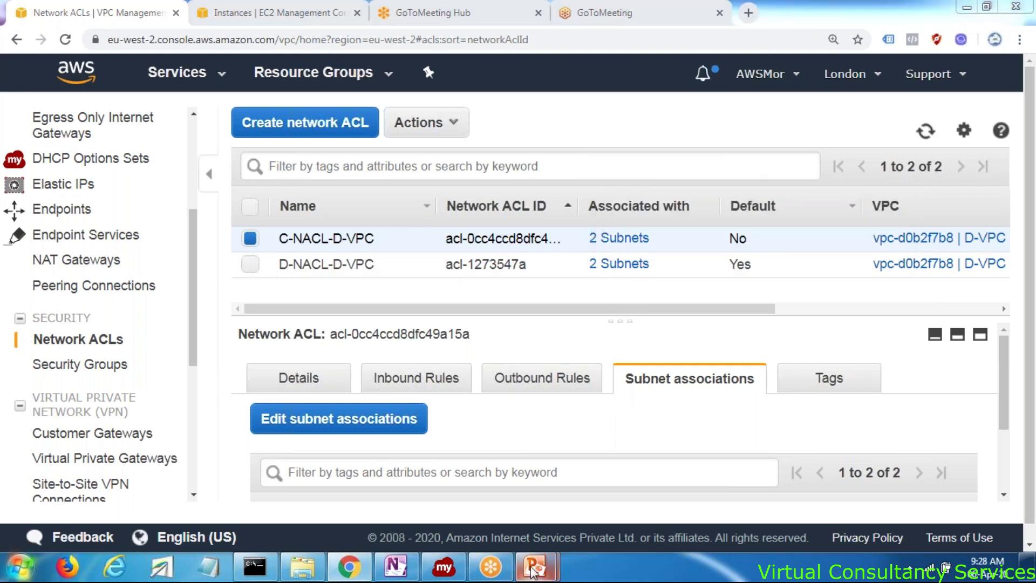
mouse_move(532, 571)
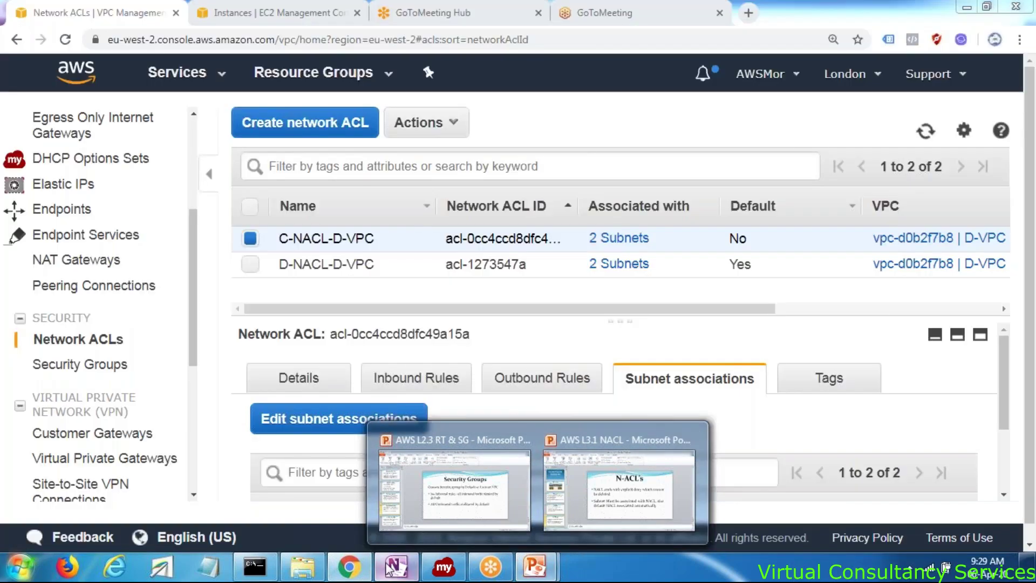
Switch to OneNote and clear the NACL and subnet sketch from the page
click(392, 567)
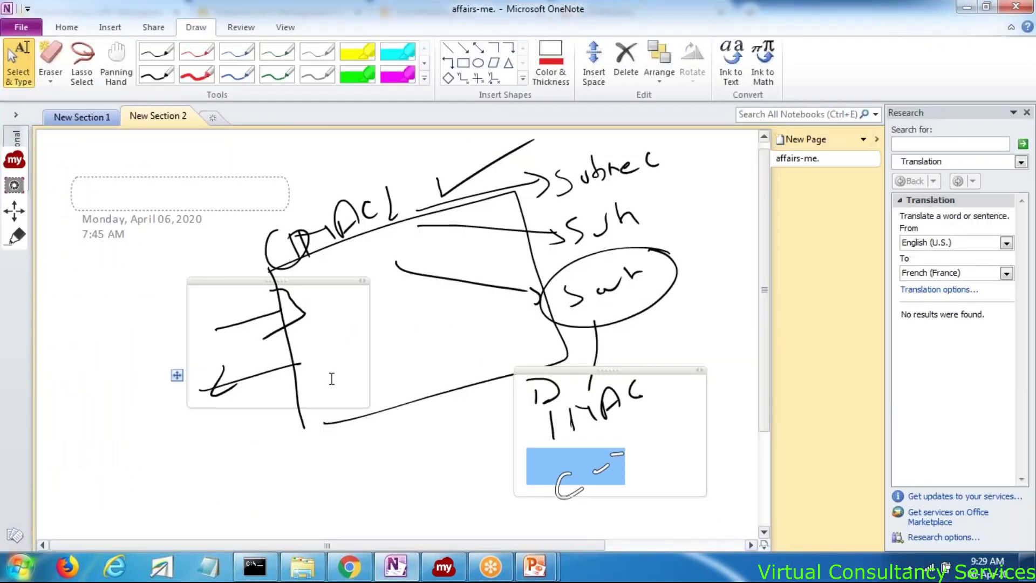
key(ctrl+z)
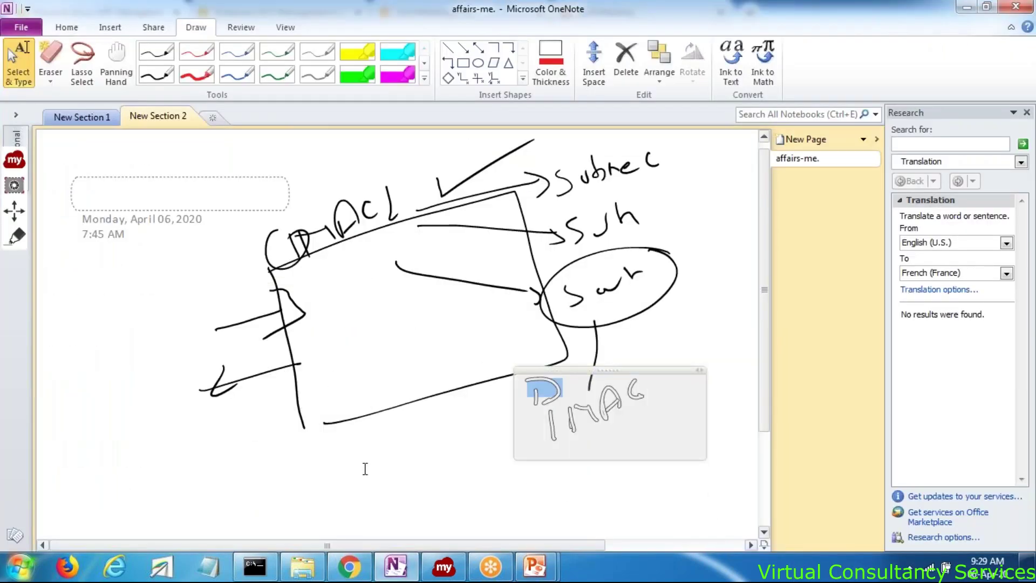
key(ctrl+z)
key(ctrl+z)
key(ctrl+z)
key(ctrl+z)
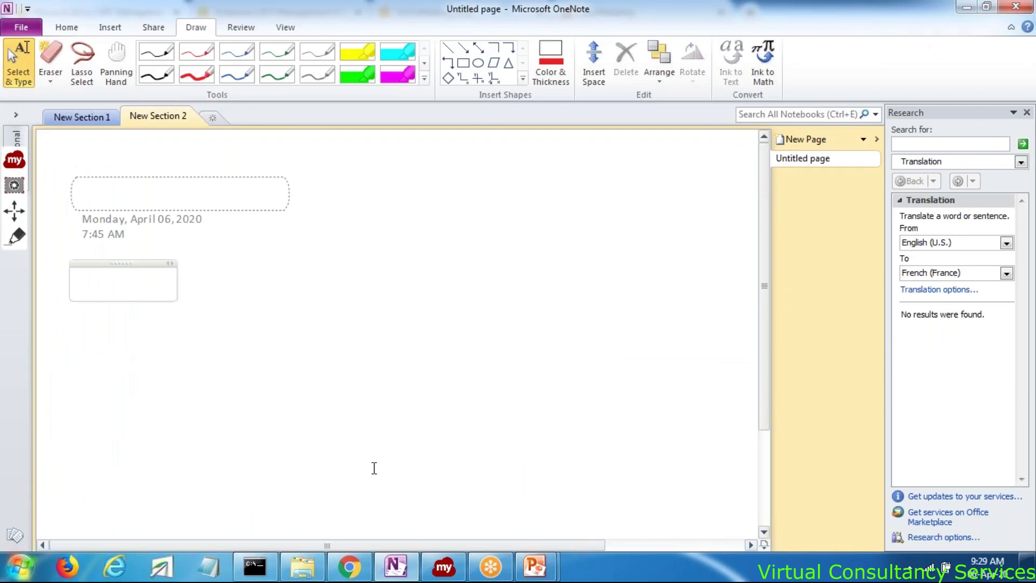
Draw a large box with a short line leading to a smaller box at its lower right
drag(293, 298, 306, 348)
mouse_move(281, 267)
mouse_down()
mouse_move(319, 413)
mouse_move(485, 377)
mouse_move(352, 415)
mouse_up()
drag(495, 340, 544, 327)
drag(555, 313, 562, 352)
mouse_move(553, 313)
mouse_down()
mouse_move(621, 292)
mouse_move(575, 372)
mouse_up()
Label the smaller box R.T and draw an arrow from it to the handwritten letters Ro
drag(650, 290, 655, 314)
mouse_move(650, 291)
mouse_down()
mouse_move(670, 302)
mouse_move(698, 273)
mouse_up()
drag(694, 275, 696, 297)
drag(633, 341, 684, 345)
drag(696, 332, 698, 349)
drag(694, 324, 727, 333)
Draw an arrow to an upper smaller box labelled NACL, and underline the NACL and R.T labels
drag(463, 275, 537, 249)
drag(524, 243, 532, 263)
click(546, 247)
drag(544, 204, 556, 274)
mouse_move(533, 205)
mouse_down()
mouse_move(633, 167)
mouse_move(571, 273)
mouse_up()
drag(634, 196, 654, 189)
mouse_move(655, 186)
mouse_down()
mouse_move(658, 196)
mouse_move(689, 171)
mouse_move(721, 174)
mouse_up()
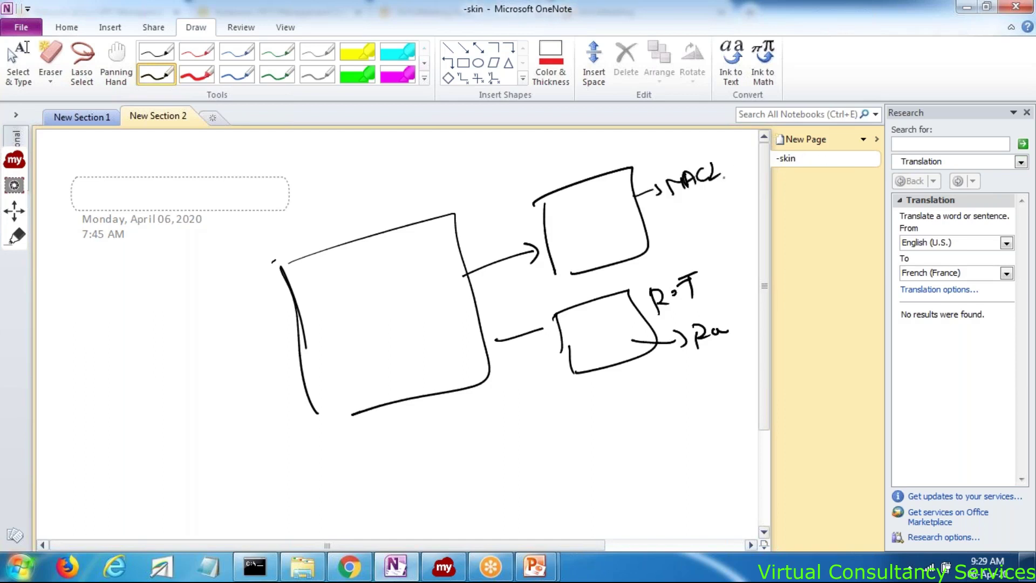
drag(655, 313, 699, 300)
drag(670, 207, 708, 197)
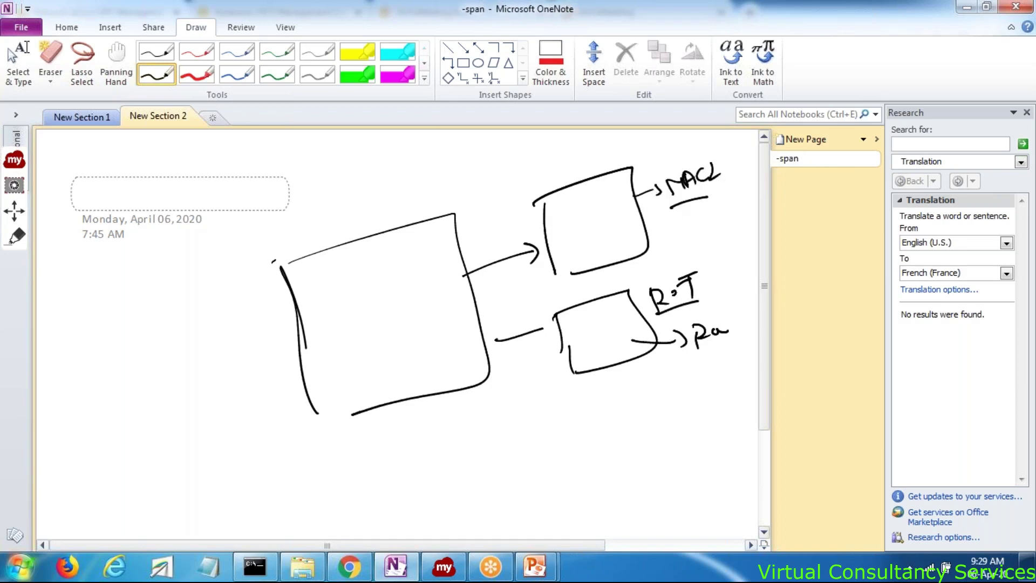
Circle the NACL and R.T labels with the thick red pen
click(196, 74)
mouse_move(721, 157)
mouse_down()
mouse_move(660, 157)
mouse_move(718, 153)
mouse_up()
mouse_move(691, 266)
mouse_down()
mouse_move(641, 310)
mouse_move(691, 264)
mouse_up()
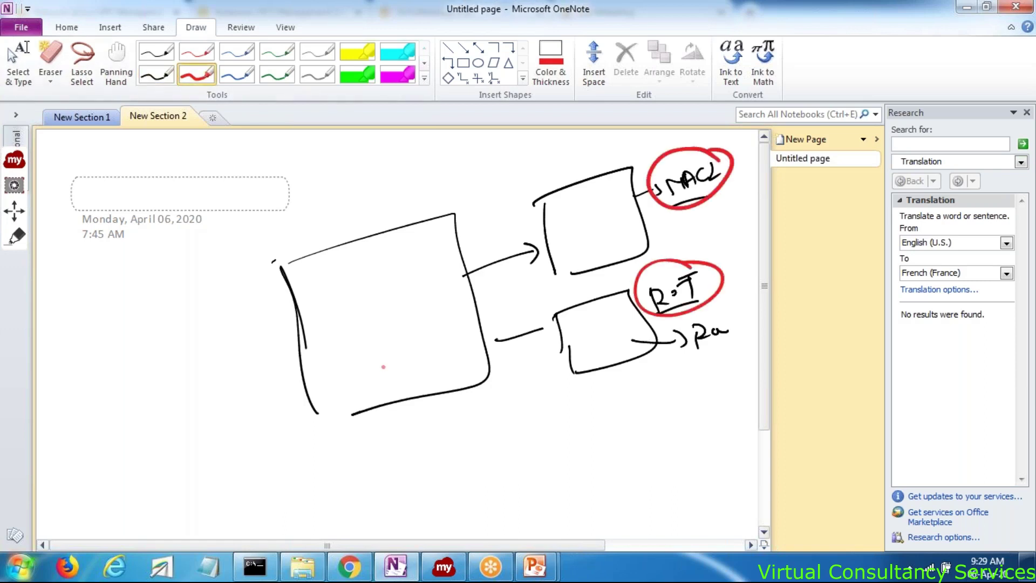
Handwrite Firew inside the upper small box and Rot inside the lower one with the blue pen
click(236, 80)
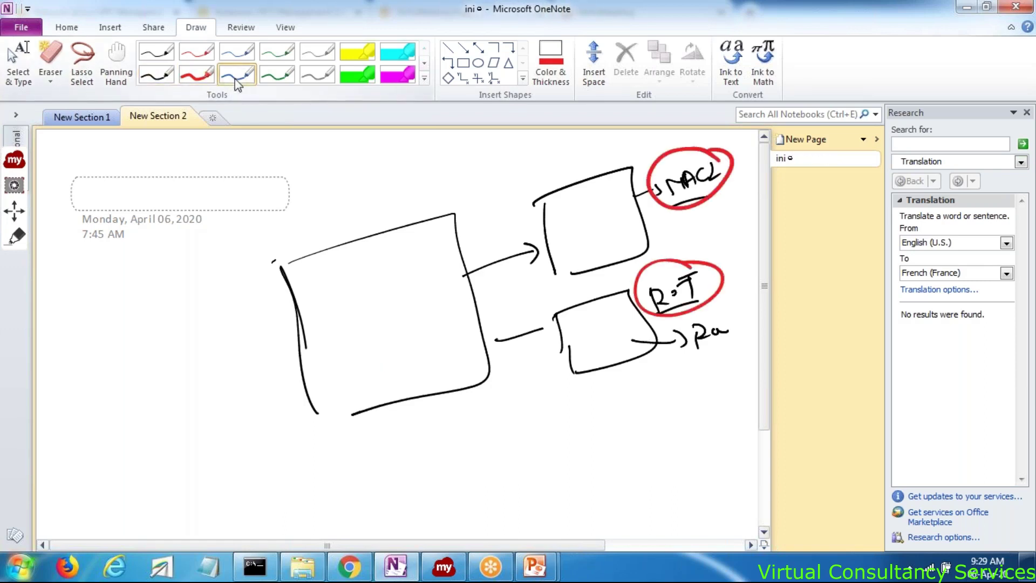
mouse_move(549, 217)
mouse_down()
mouse_move(553, 254)
mouse_move(569, 213)
mouse_up()
drag(553, 241, 571, 231)
mouse_move(575, 238)
mouse_down()
mouse_move(578, 225)
mouse_move(627, 207)
mouse_up()
mouse_move(573, 330)
mouse_down()
mouse_move(585, 351)
mouse_move(585, 339)
mouse_up()
drag(600, 328, 603, 341)
drag(596, 331, 612, 328)
Draw blue curves leading down from the R.T and NACL labels, and write IGW beneath the lower small box
mouse_move(676, 302)
mouse_down()
mouse_move(685, 340)
mouse_move(659, 409)
mouse_up()
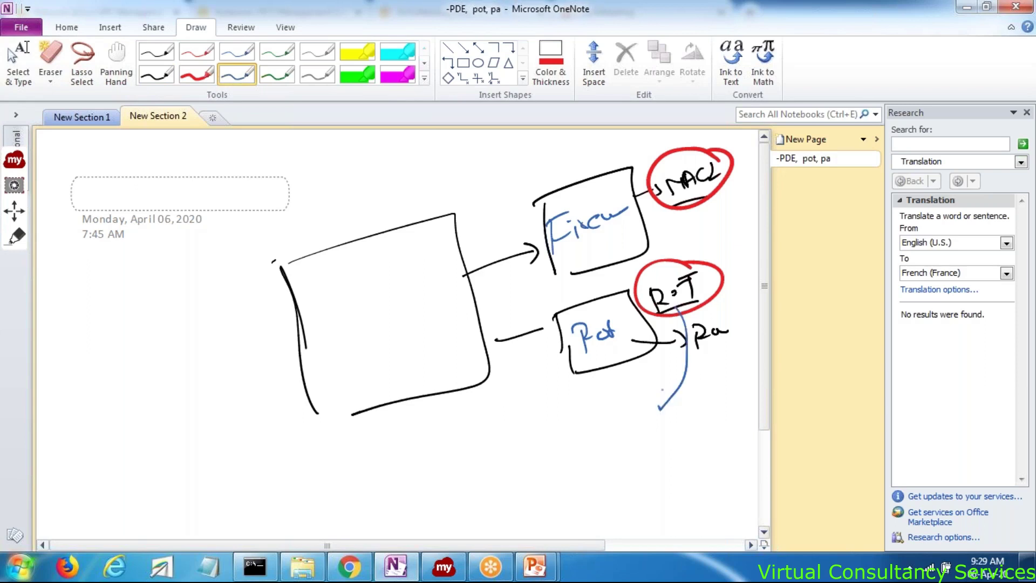
drag(686, 184, 726, 248)
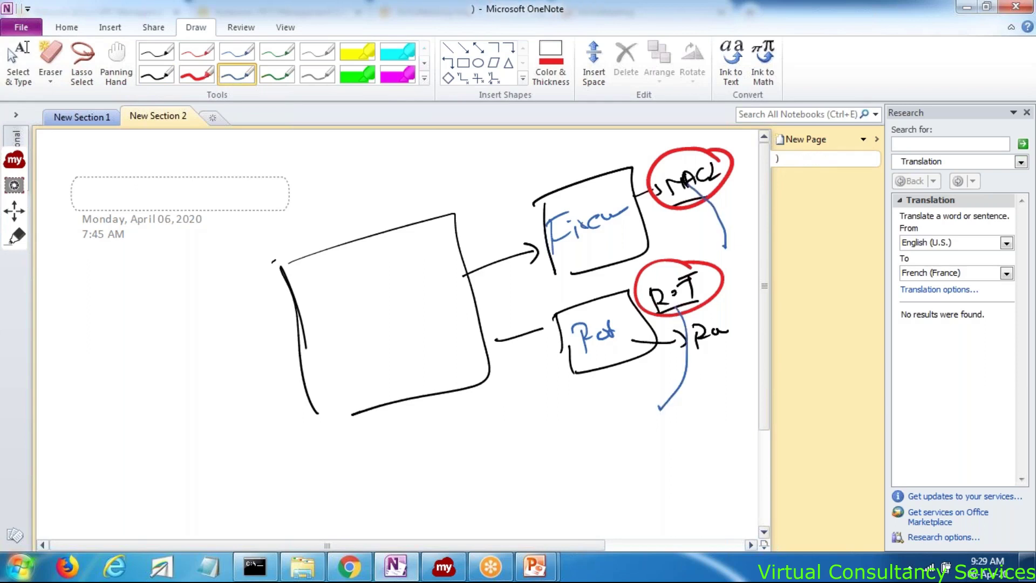
mouse_move(579, 377)
mouse_down()
mouse_move(583, 397)
mouse_move(631, 377)
mouse_up()
Draw a box marked C below the large box, linked by a crossed curve to a small circle inside it, and tick the Firew box twice
mouse_move(422, 431)
mouse_down()
mouse_move(434, 455)
mouse_move(411, 529)
mouse_up()
mouse_move(393, 474)
mouse_down()
mouse_move(434, 462)
mouse_move(527, 493)
mouse_move(451, 508)
mouse_up()
drag(454, 366, 494, 441)
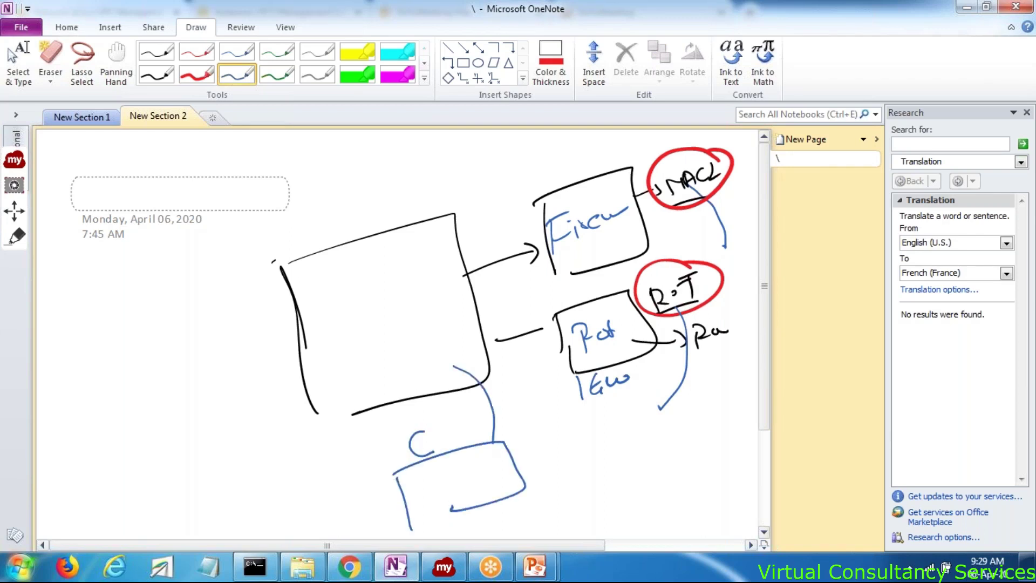
mouse_move(443, 345)
mouse_down()
mouse_move(439, 371)
mouse_move(448, 346)
mouse_up()
mouse_move(509, 381)
mouse_down()
mouse_move(494, 411)
mouse_move(516, 405)
mouse_up()
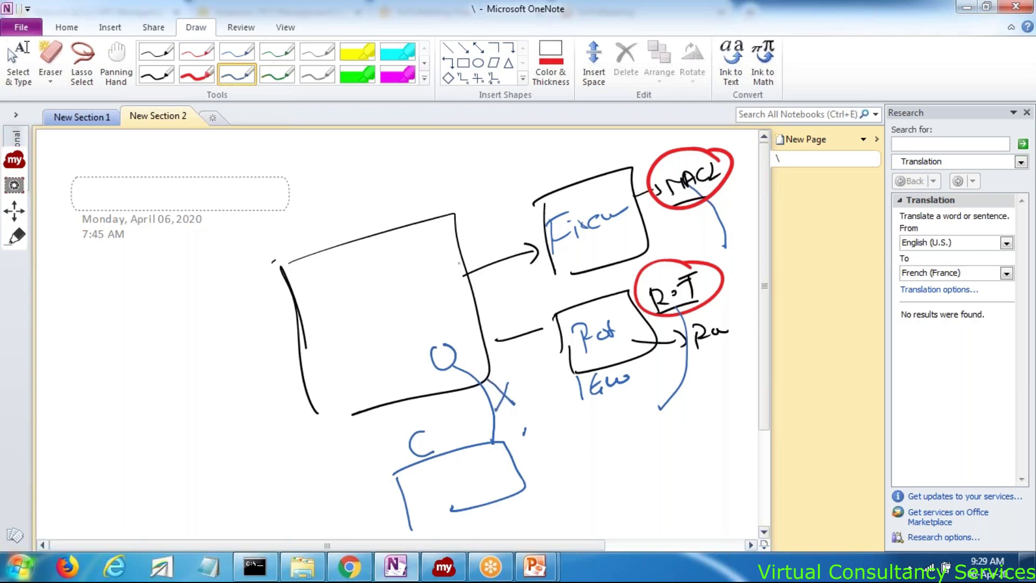
mouse_move(541, 222)
mouse_down()
mouse_move(527, 239)
mouse_move(537, 276)
mouse_up()
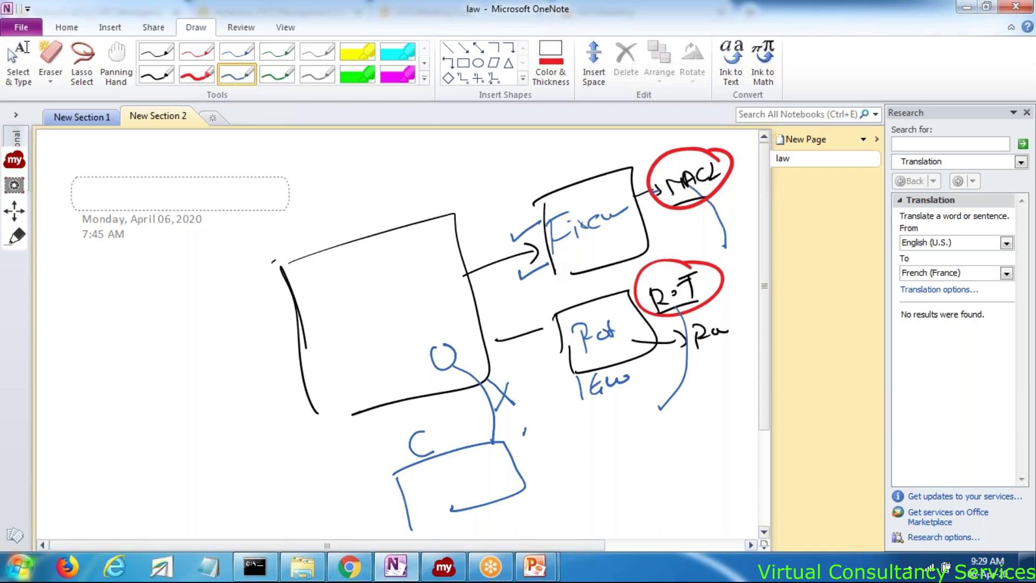
Draw a blue box to the left of the large box with an arrow pointing into it, and cross out the NACL label
mouse_move(138, 345)
mouse_down()
mouse_move(161, 418)
mouse_move(231, 387)
mouse_move(162, 419)
mouse_up()
drag(216, 352, 305, 319)
drag(297, 322, 290, 331)
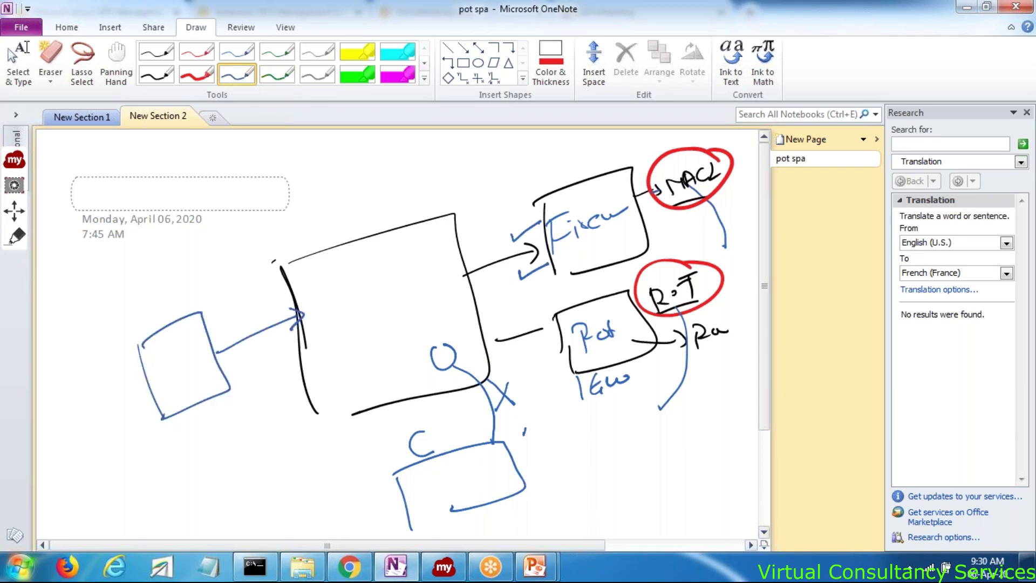
drag(700, 165, 678, 202)
drag(663, 158, 708, 213)
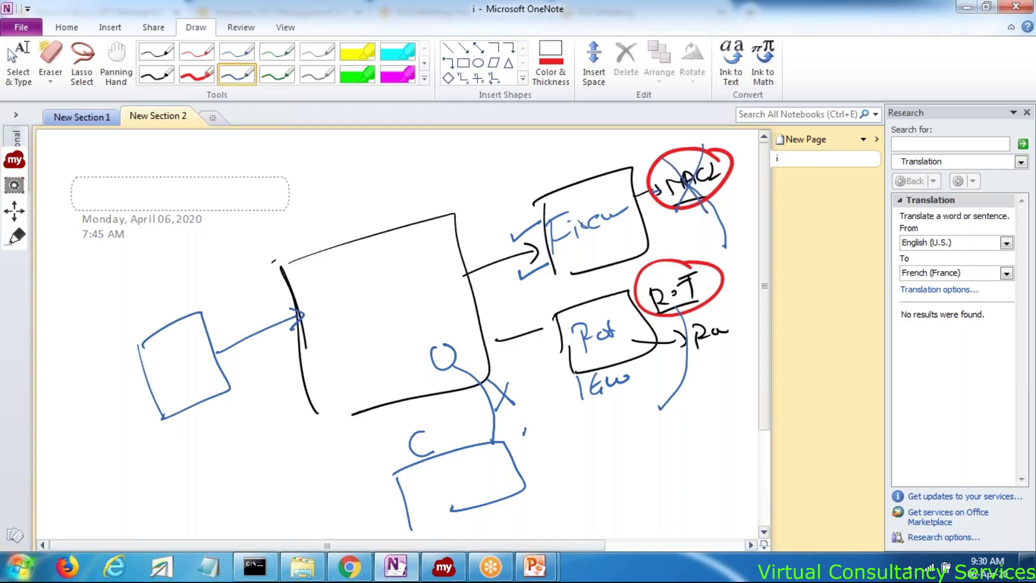
Label the left blue box Cust N and write I/O with a cross beneath it
mouse_move(167, 352)
mouse_down()
mouse_move(163, 374)
mouse_move(178, 366)
mouse_up()
mouse_move(182, 345)
mouse_down()
mouse_move(174, 368)
mouse_move(184, 365)
mouse_up()
drag(189, 351, 194, 348)
mouse_move(176, 384)
mouse_down()
mouse_move(192, 381)
mouse_move(192, 394)
mouse_up()
drag(199, 419, 182, 456)
mouse_move(192, 429)
mouse_down()
mouse_move(205, 423)
mouse_move(213, 433)
mouse_up()
mouse_move(231, 406)
mouse_down()
mouse_move(226, 420)
mouse_move(245, 406)
mouse_up()
mouse_move(276, 368)
mouse_down()
mouse_move(267, 407)
mouse_move(293, 392)
mouse_up()
Draw a large circle around the big box and add outgoing and incoming arrows at its upper-right corner
mouse_move(457, 206)
mouse_down()
mouse_move(440, 195)
mouse_move(419, 419)
mouse_move(473, 220)
mouse_up()
drag(417, 190, 472, 222)
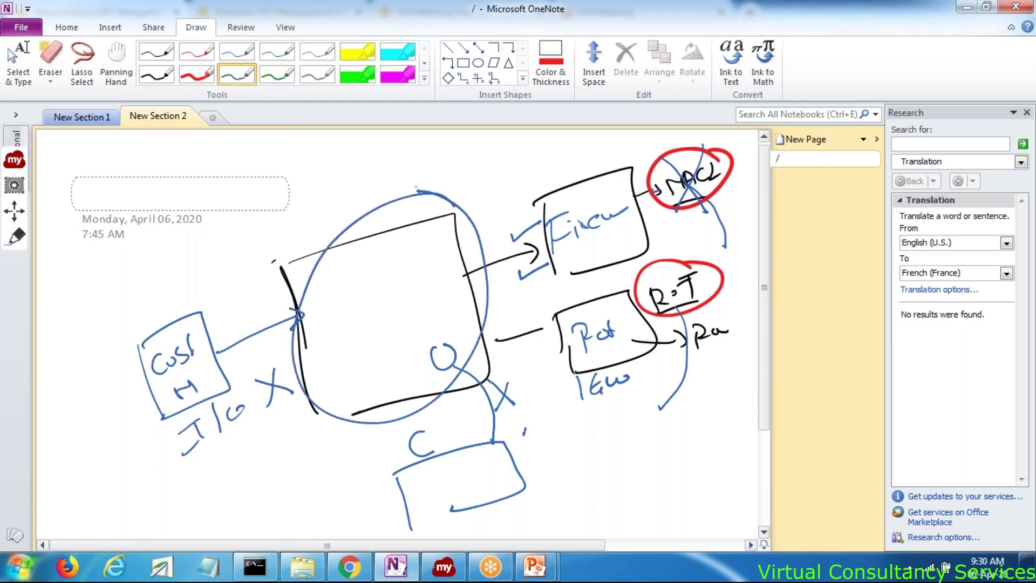
mouse_move(393, 244)
mouse_down()
mouse_move(427, 196)
mouse_move(470, 161)
mouse_move(527, 160)
mouse_move(437, 248)
mouse_up()
drag(434, 235, 449, 247)
Draw five more small blue circles inside the large box
drag(356, 284, 353, 287)
drag(362, 327, 359, 330)
drag(424, 278, 421, 281)
drag(402, 329, 399, 332)
drag(391, 278, 389, 281)
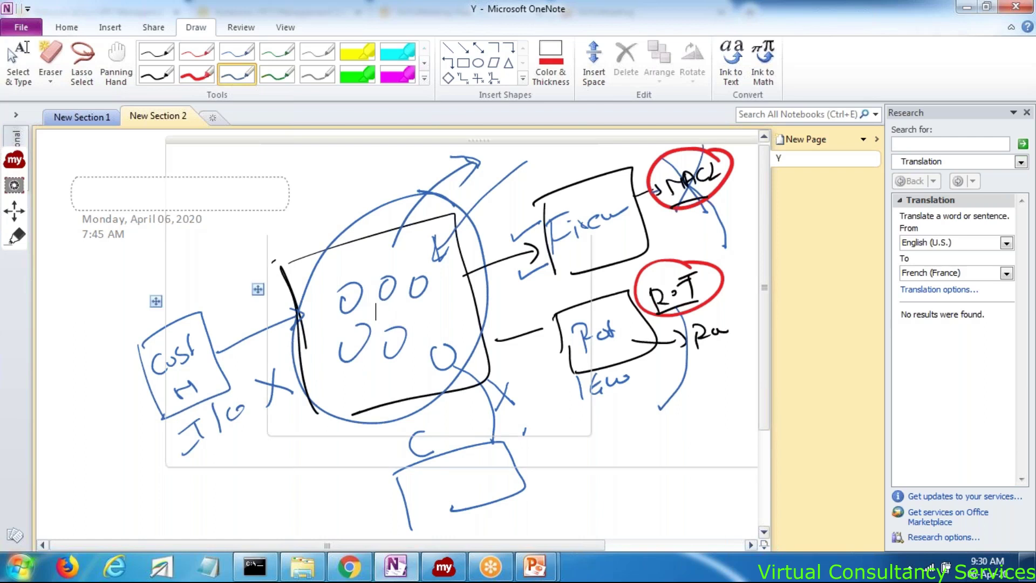
Switch to the AWS console in Chrome, cancel the inbound rules edit and view the subnets associated with C-NACL-D-VPC
click(415, 575)
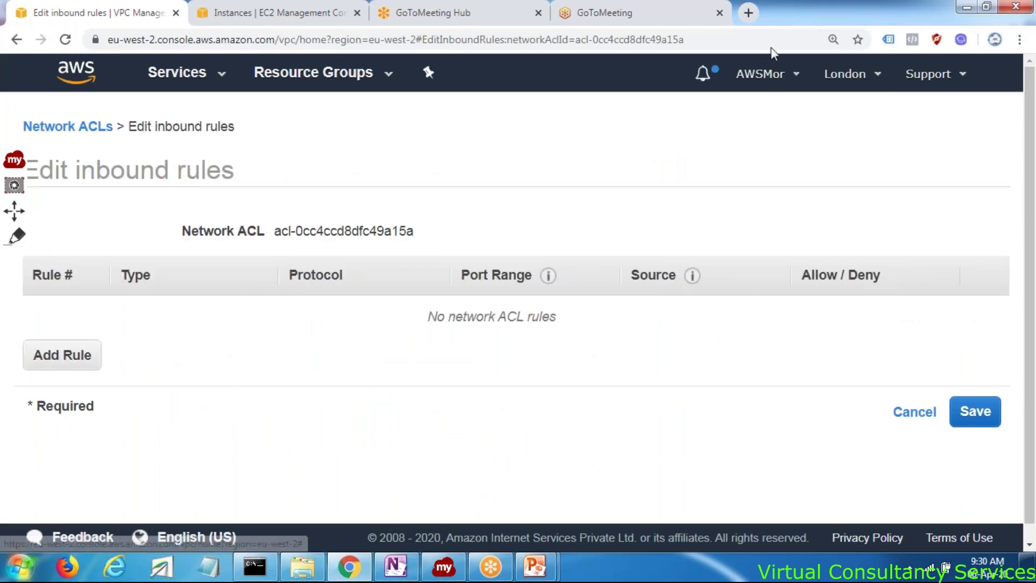
click(915, 412)
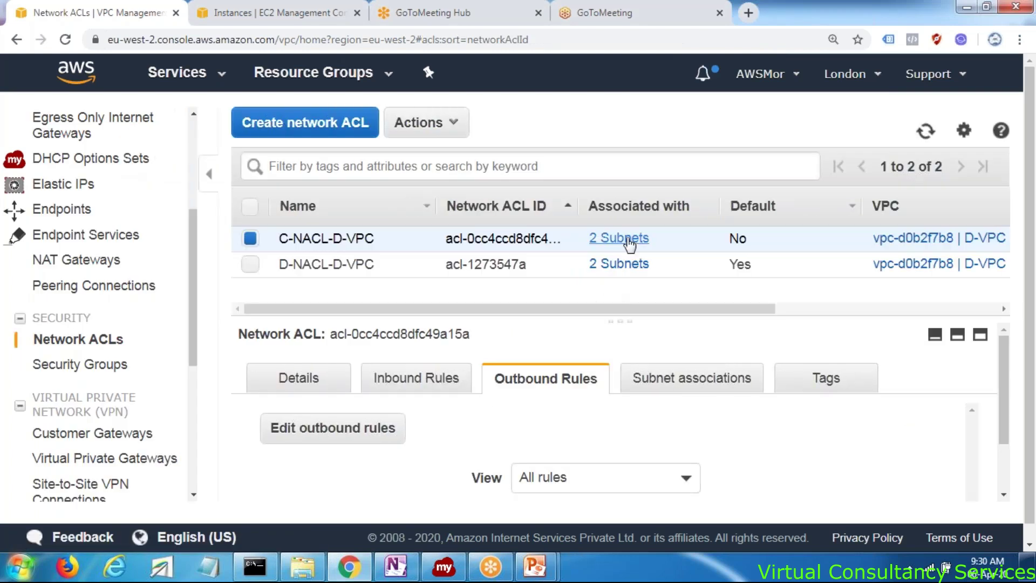
mouse_move(626, 242)
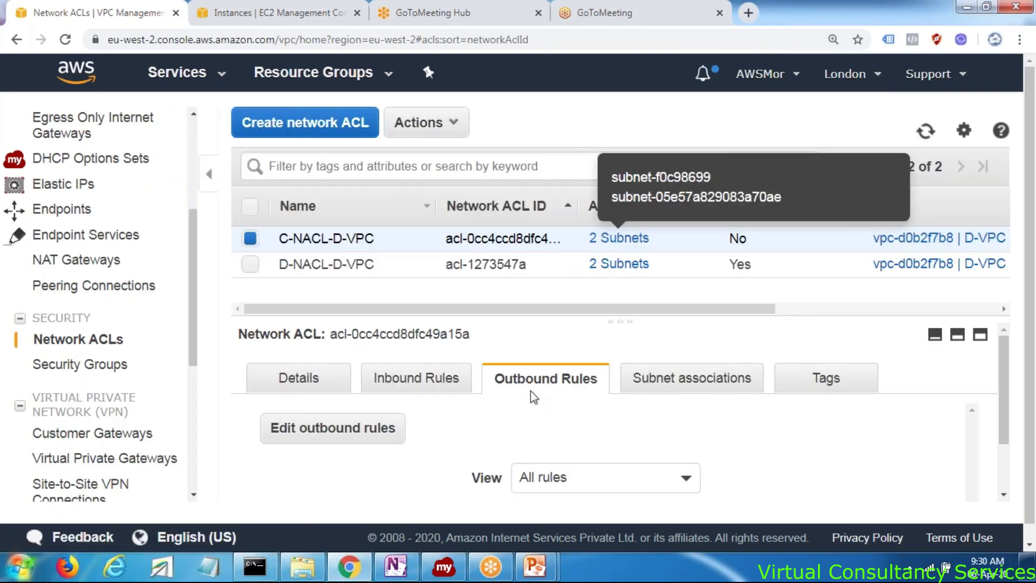
Switch to the AWS L3.1 NACL presentation in PowerPoint
click(536, 568)
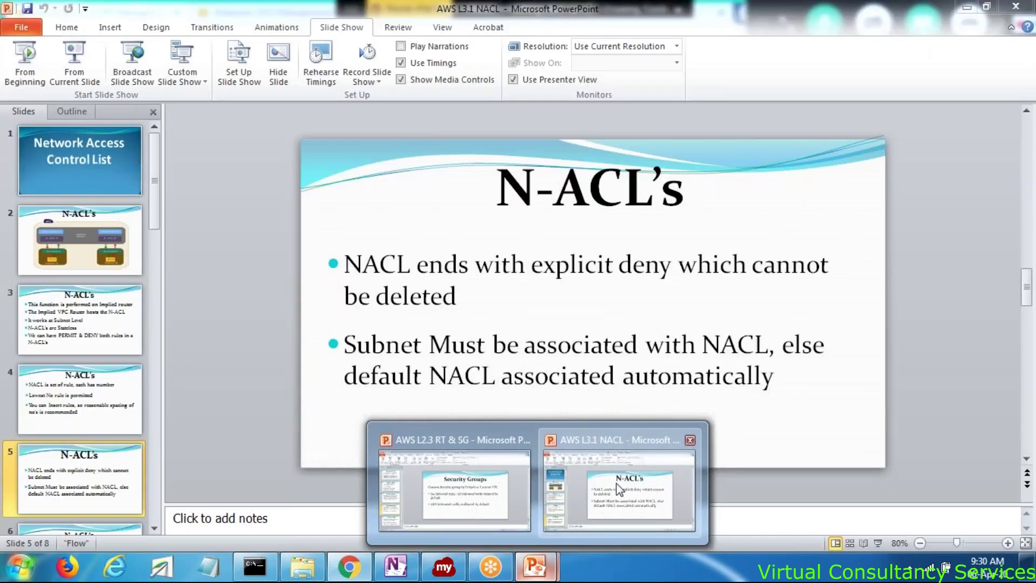
click(617, 484)
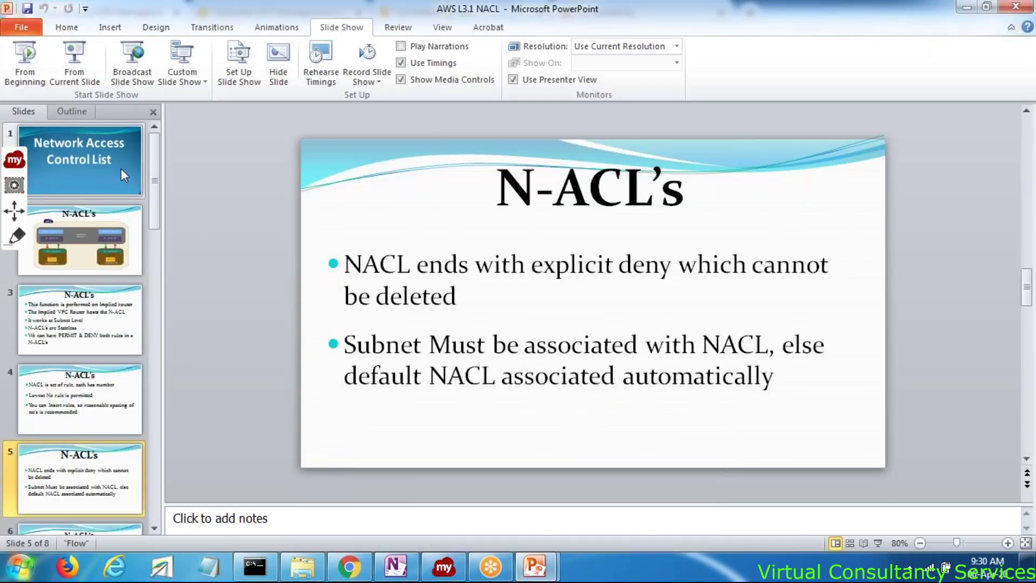